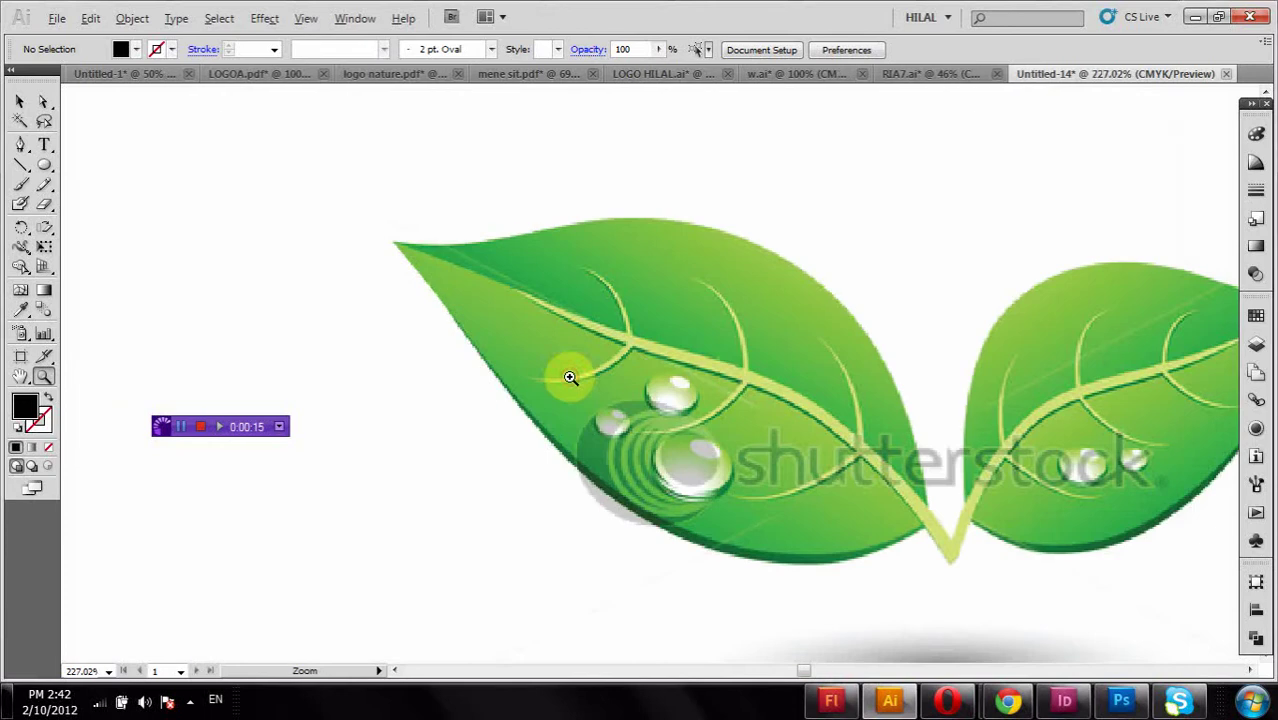
- Trace the left leaf's upper edge with the Pen tool, from its pointed tip along the curve to the stem base
left_click_drag(745, 365, 631, 322)
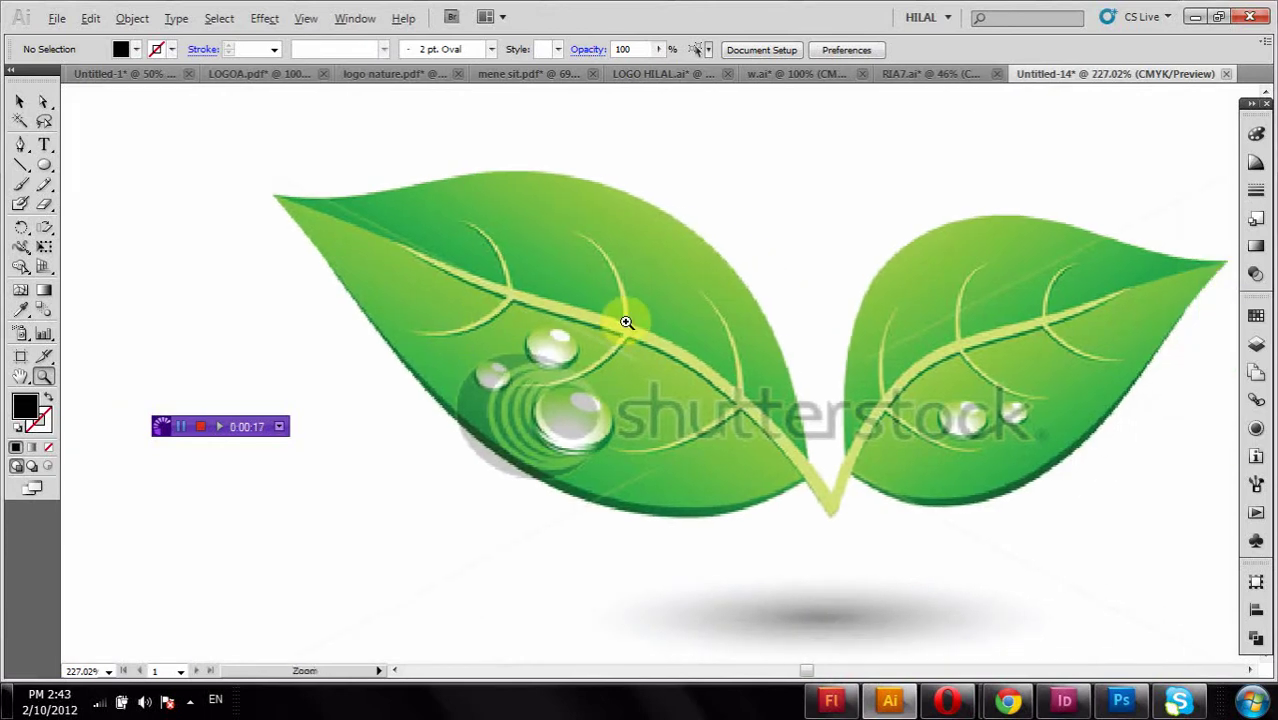
left_click(21, 101)
left_click(22, 145)
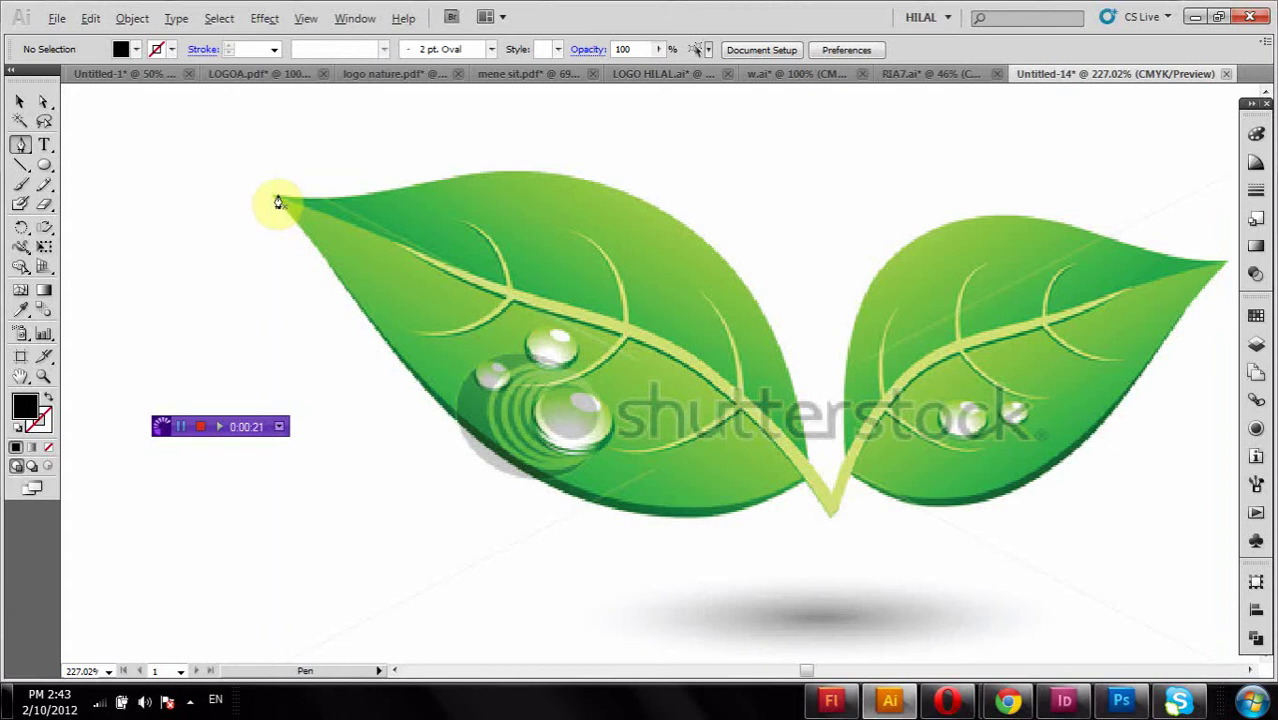
left_click(273, 196)
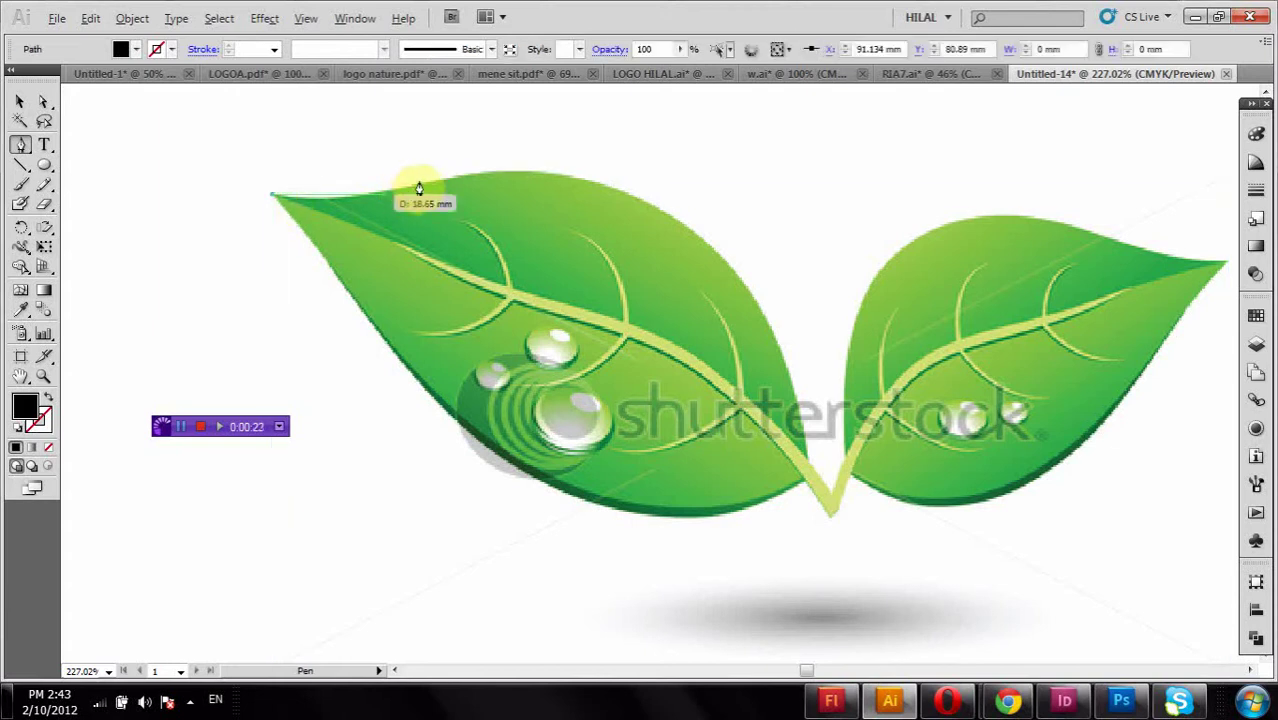
left_click_drag(450, 188, 595, 148)
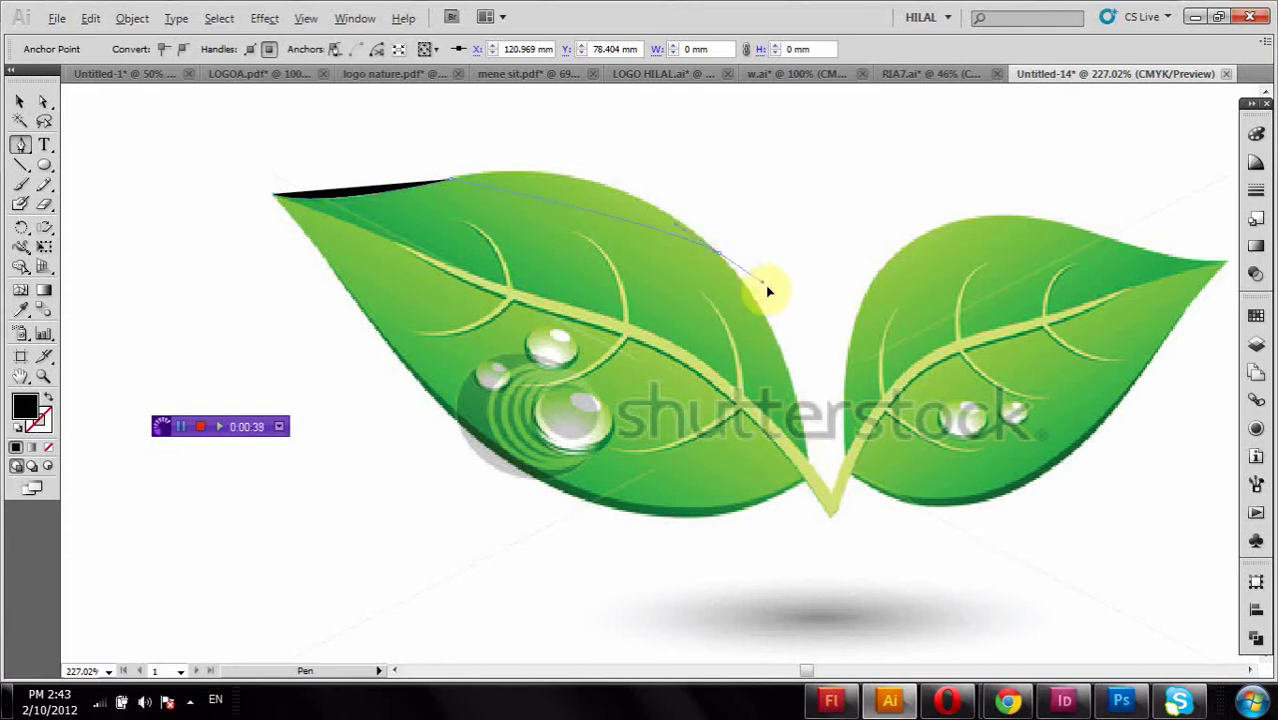
left_click_drag(768, 290, 849, 379)
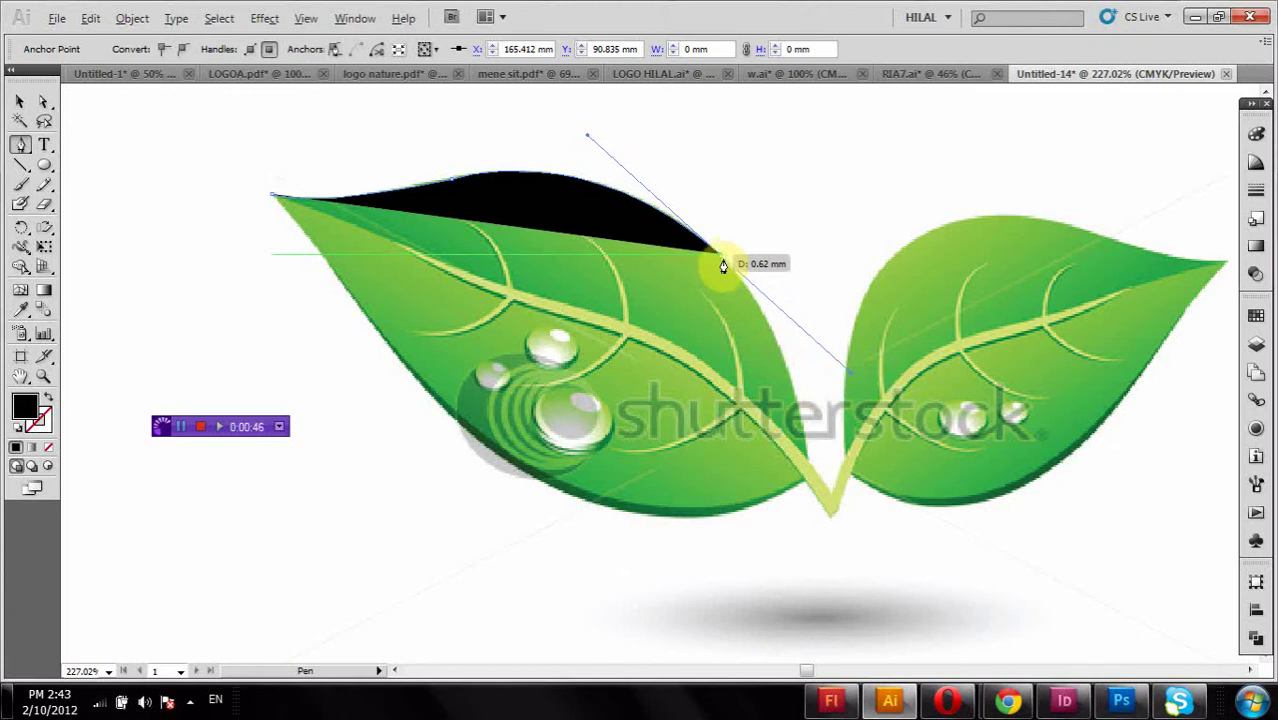
key("alt")
left_click_drag(720, 260, 818, 548)
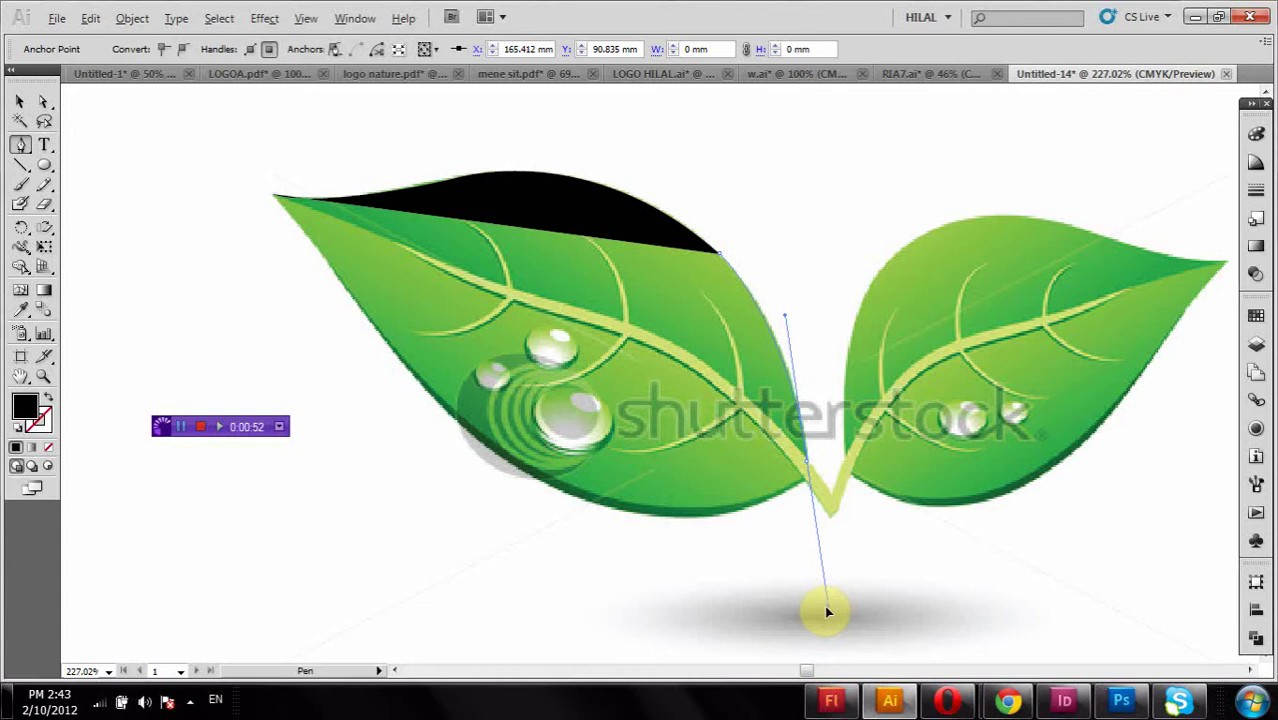
left_click_drag(824, 605, 824, 605)
left_click(809, 471)
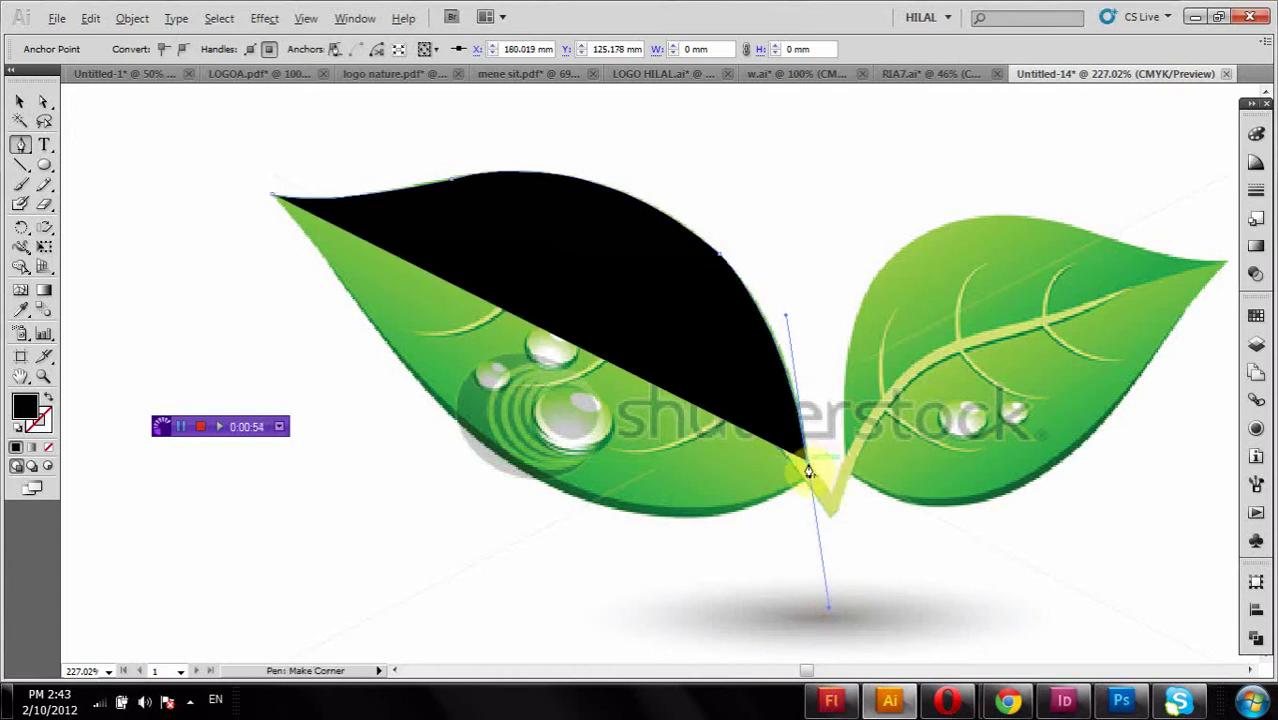
- Trace the left leaf's lower edge from the stem base back to the pointed tip and close the path
left_click_drag(809, 471, 294, 373)
key("ctrl+z")
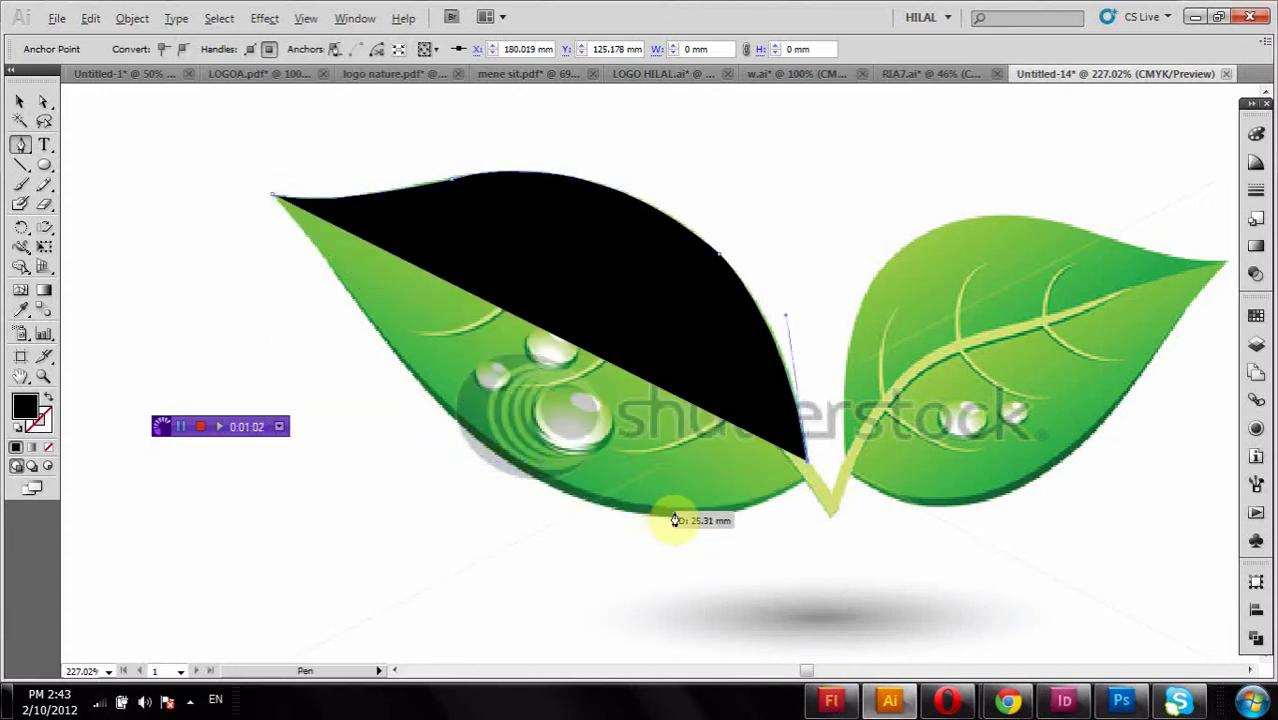
left_click_drag(541, 514, 746, 518)
left_click_drag(757, 420, 733, 514)
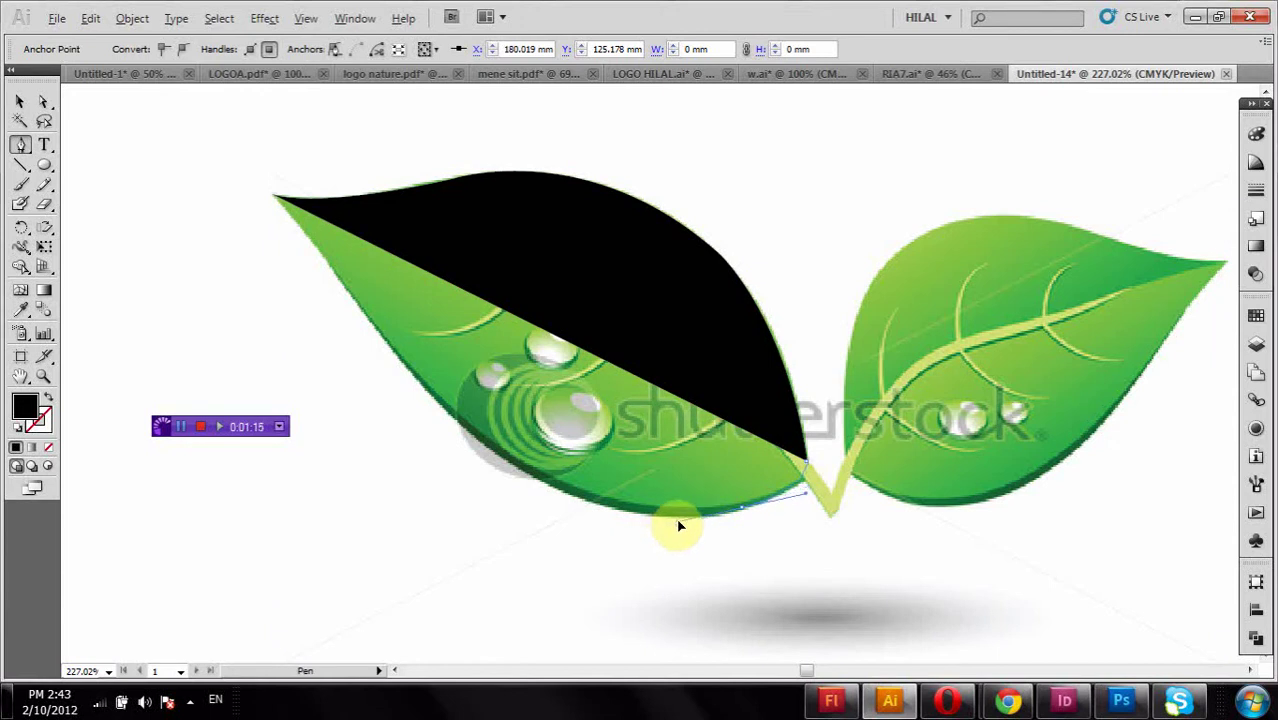
left_click_drag(678, 522, 422, 399)
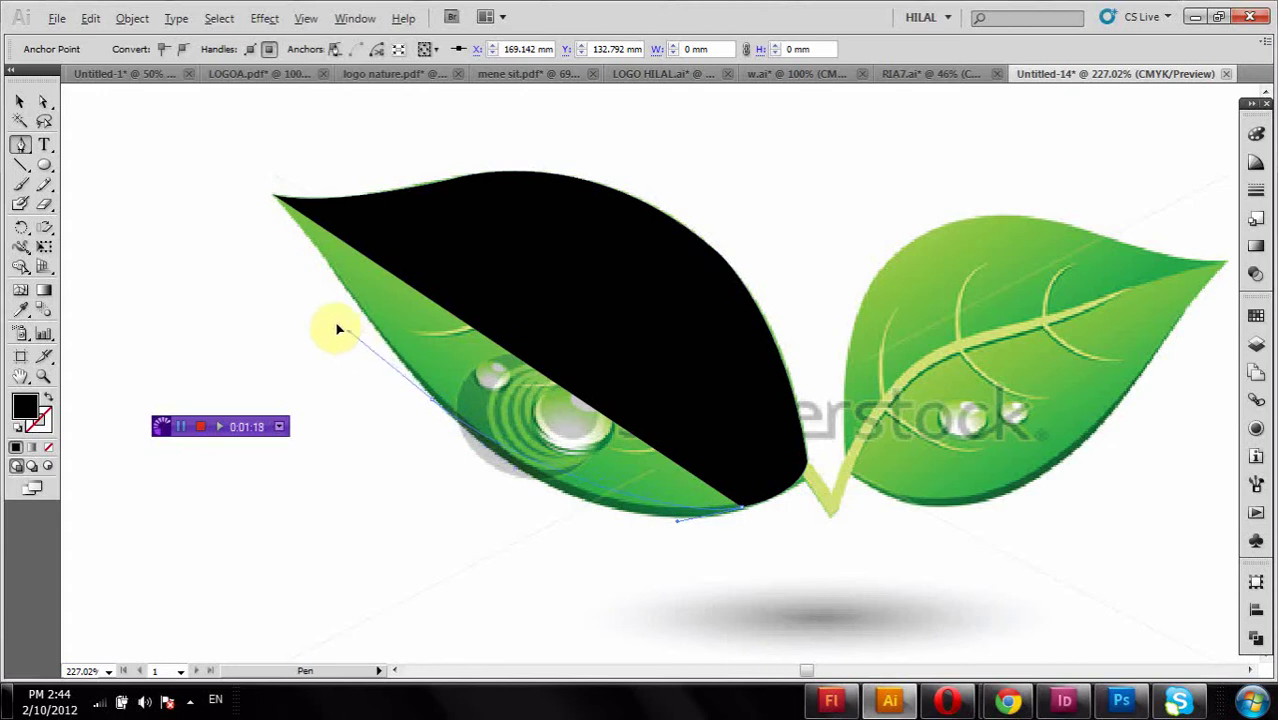
left_click_drag(312, 297, 315, 275)
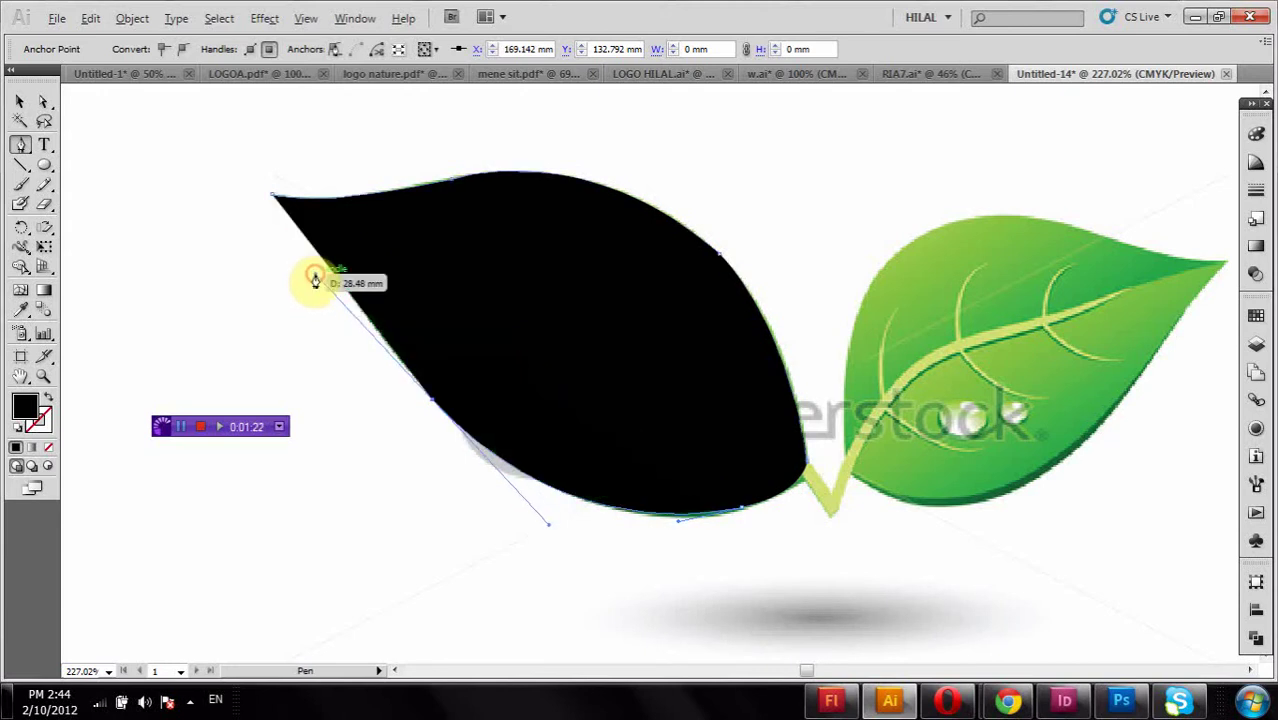
left_click(433, 403)
left_click(273, 193)
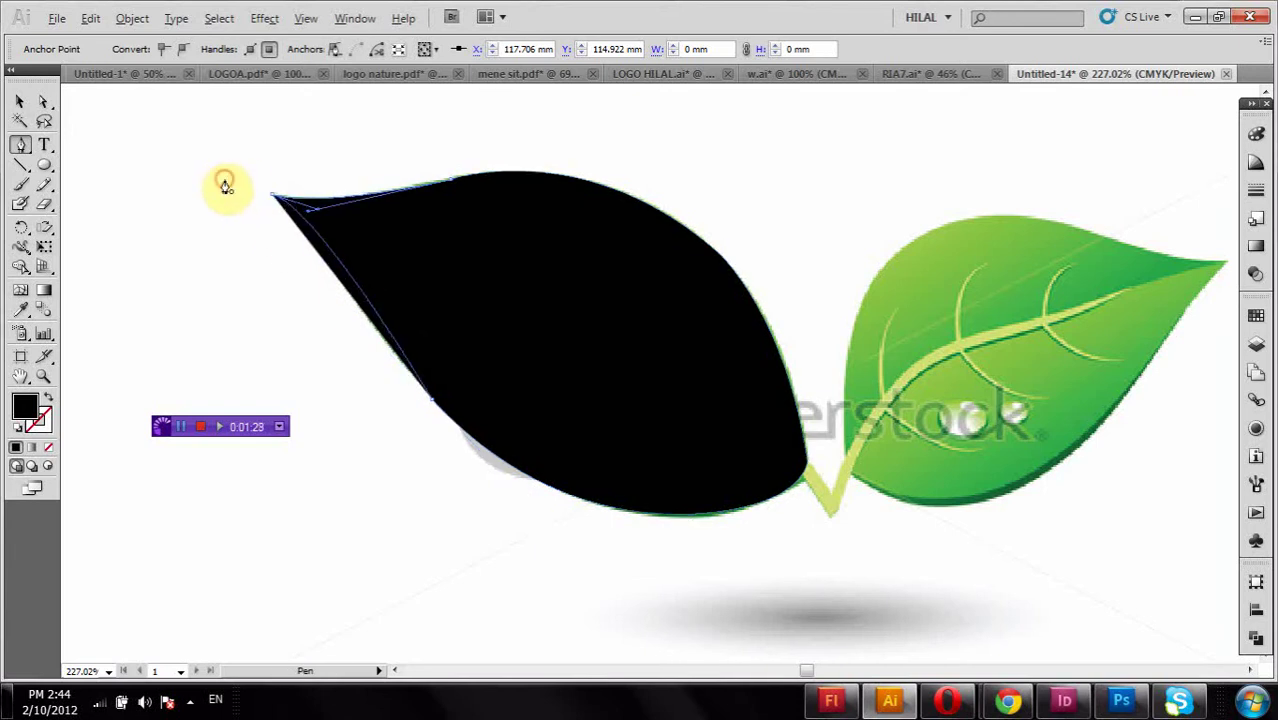
- Adjust the direction handle at the traced leaf's pointed tip so the adjoining lower edge follows the reference image
left_click(43, 100)
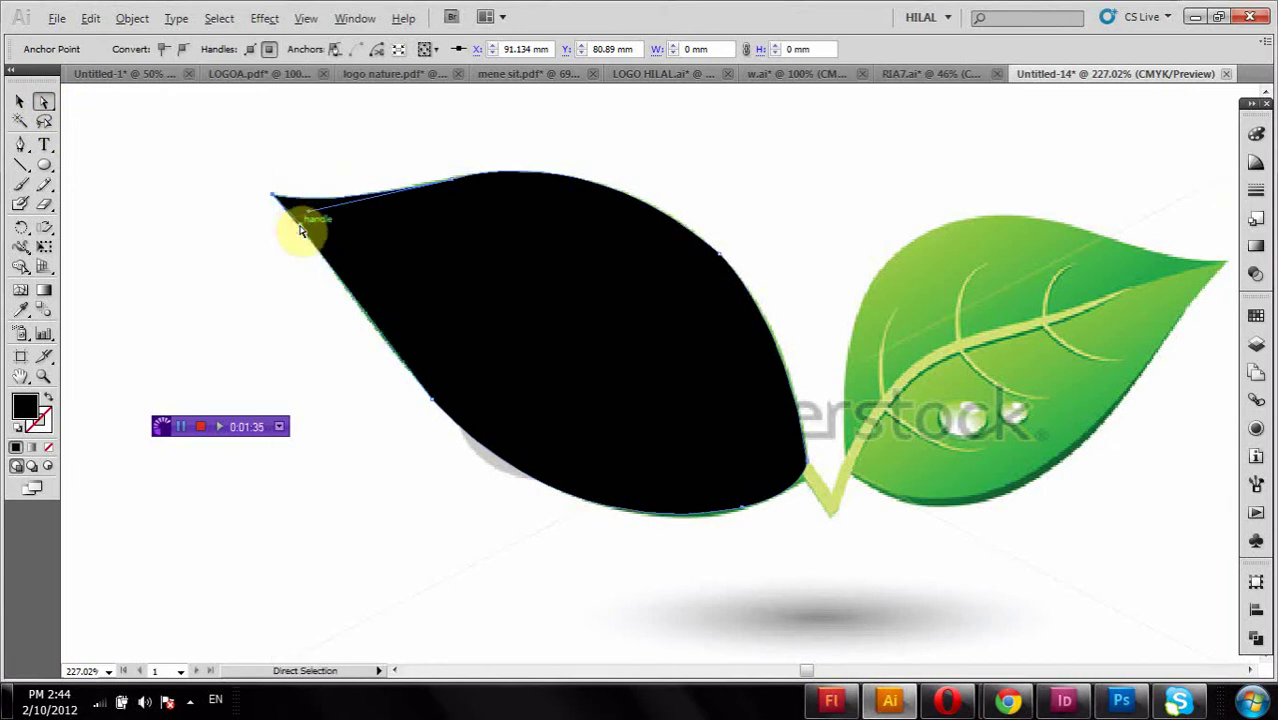
left_click(372, 392)
left_click(190, 198)
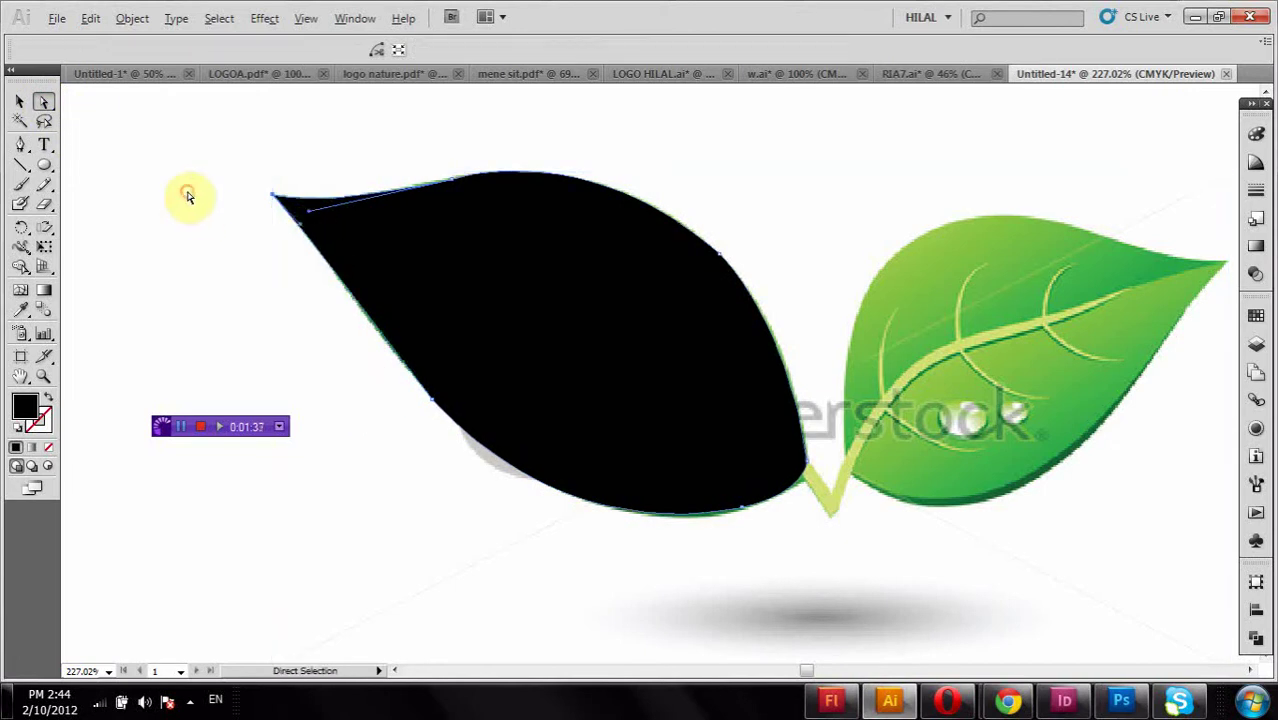
- Separate the traced leaf from the reference image by moving the leaf to the left and the image to the right
left_click(545, 277)
left_click_drag(562, 314, 412, 330)
left_click(752, 358)
left_click_drag(793, 347, 903, 292)
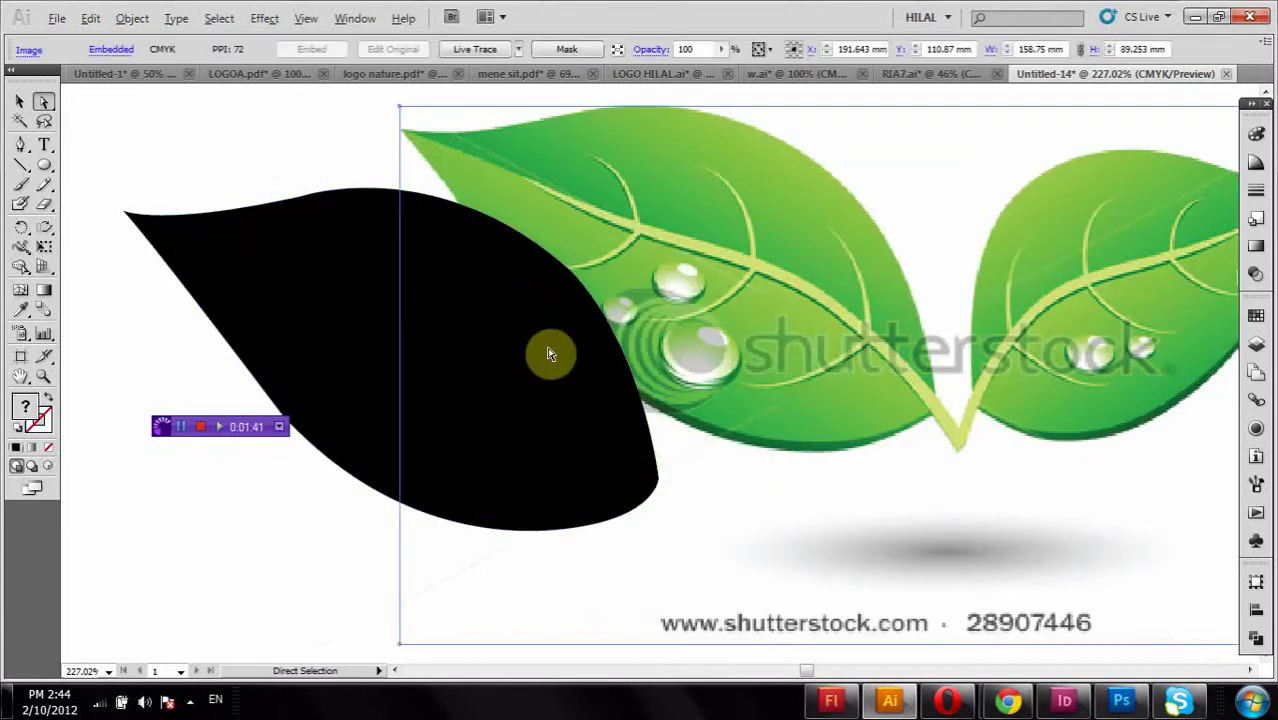
- Fill the traced leaf with the green C=75 M=0 Y=100 K=0 swatch
left_click(314, 298)
left_click(121, 49)
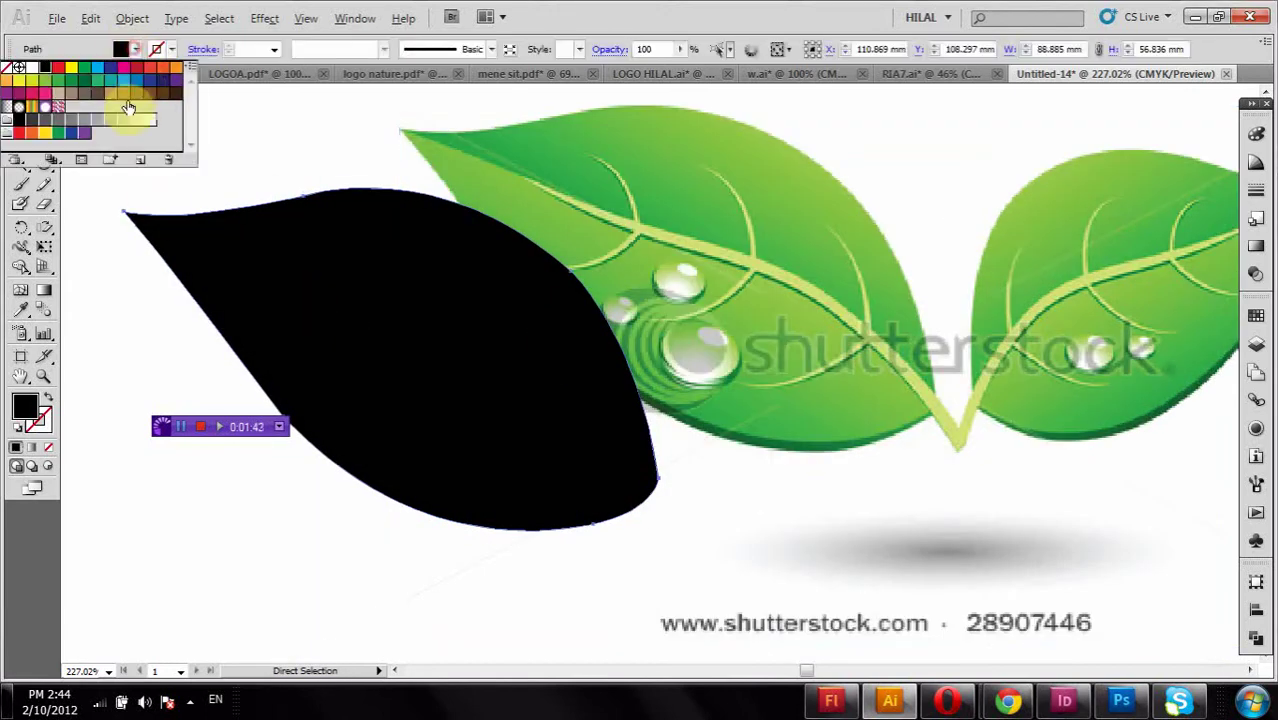
left_click(70, 80)
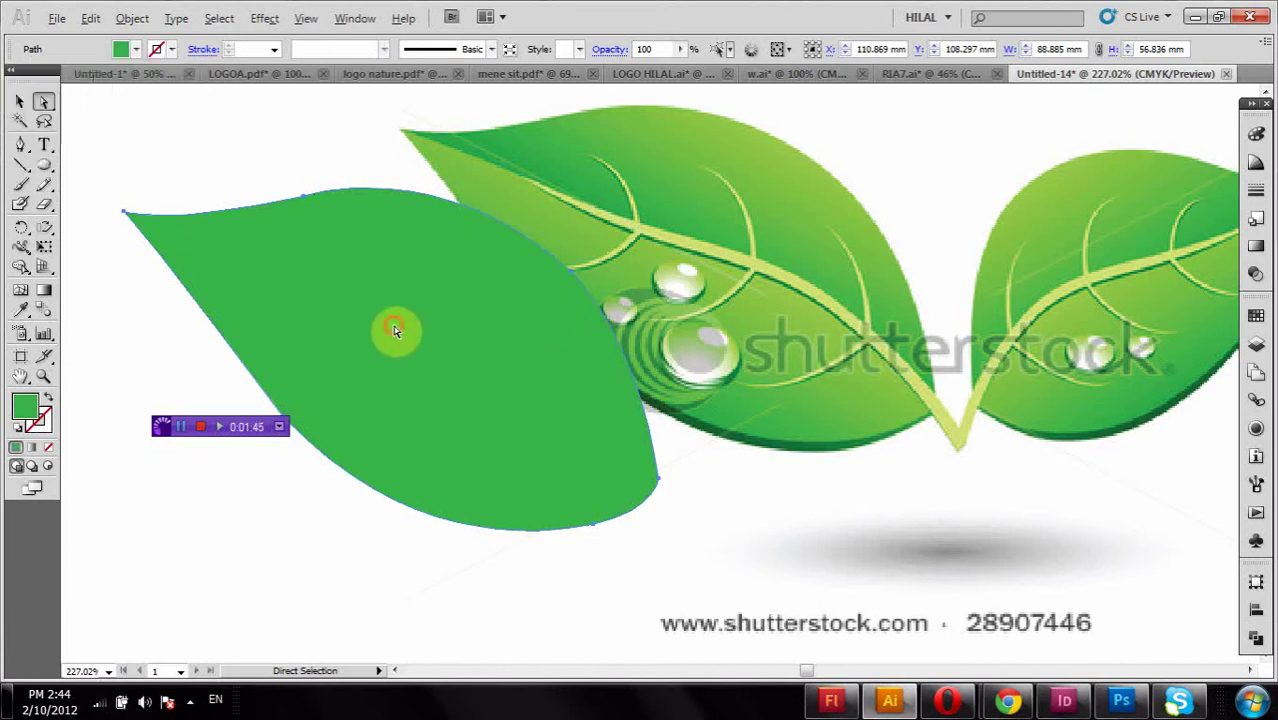
- Move the reference image off the artboard's left edge and shift the green leaf about 33 mm right and 31 mm up
key("ctrl+minus")
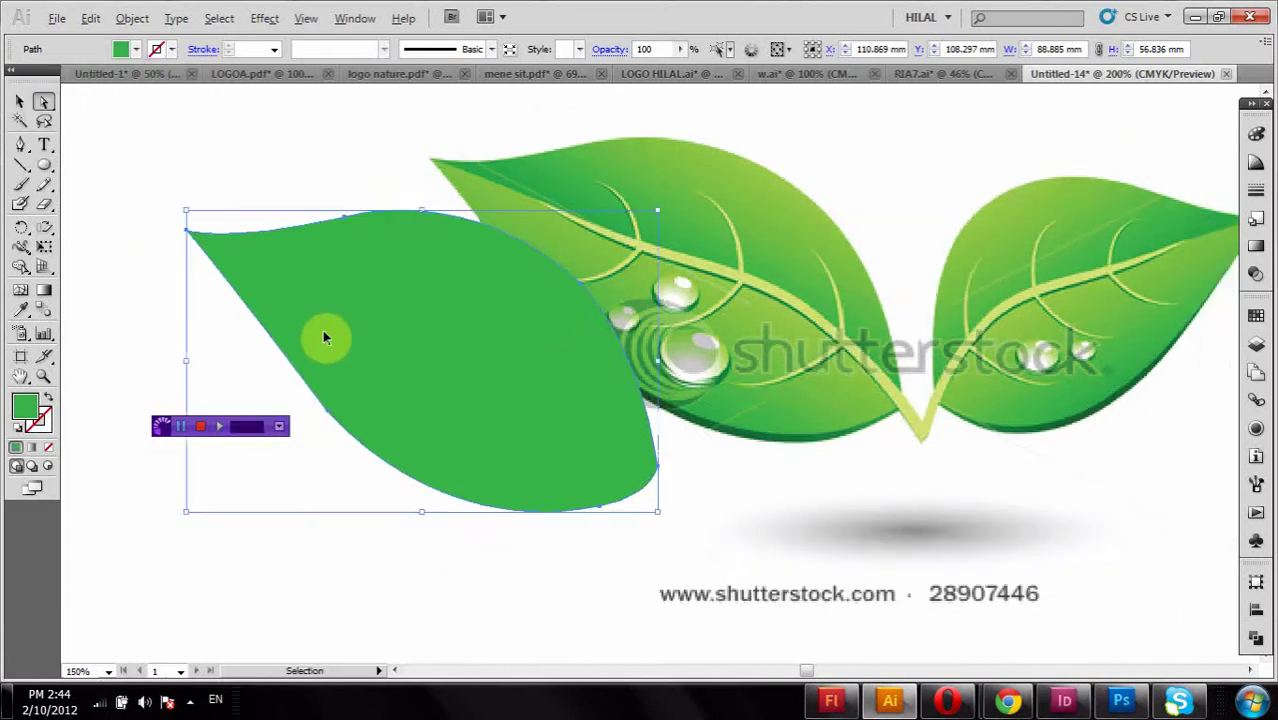
key("ctrl+1")
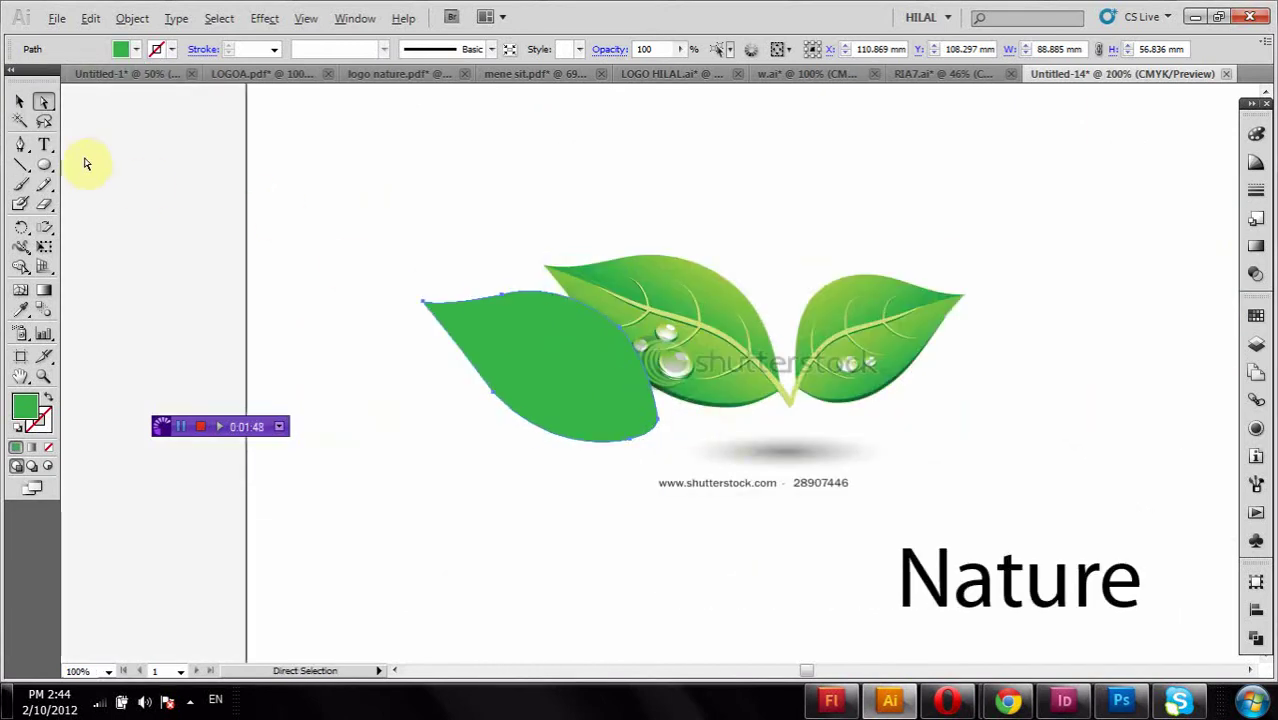
left_click(21, 102)
left_click(771, 285)
left_click_drag(745, 296, 152, 216)
left_click_drag(519, 358, 607, 274)
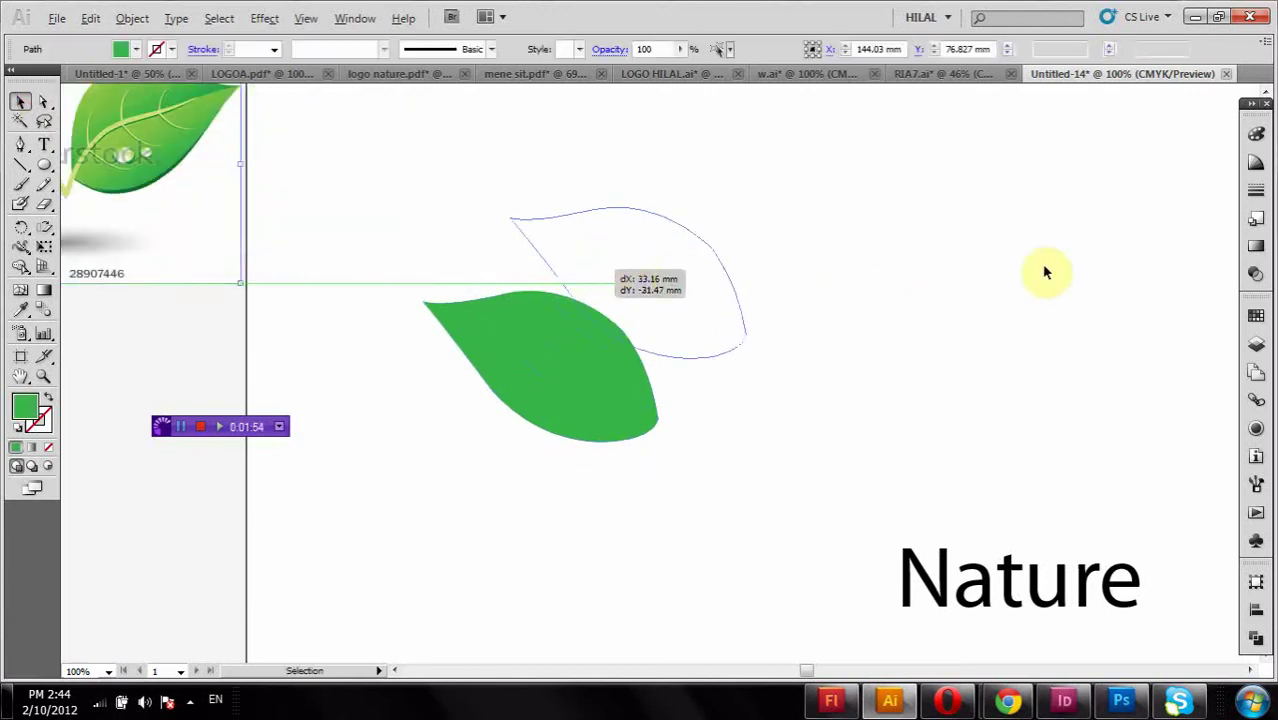
left_click(1115, 258)
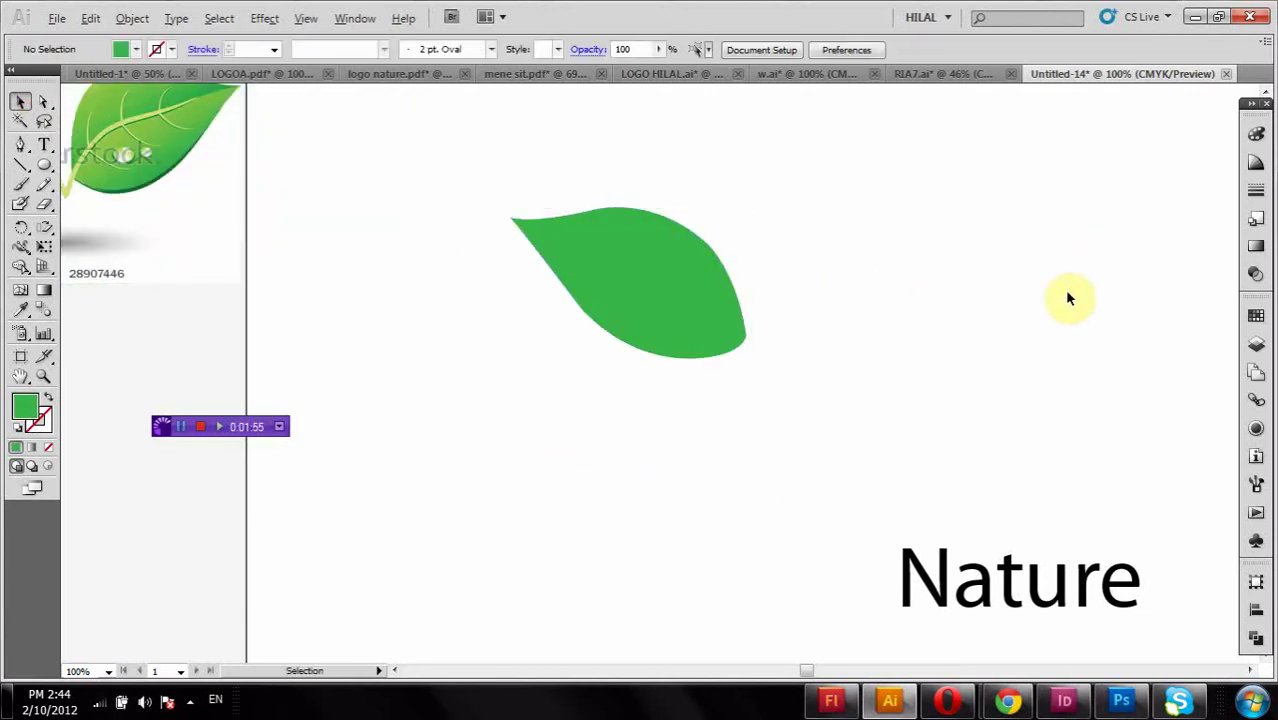
- Replace the leaf's solid green fill with a linear white-to-black gradient
left_click(711, 303)
left_click(1254, 135)
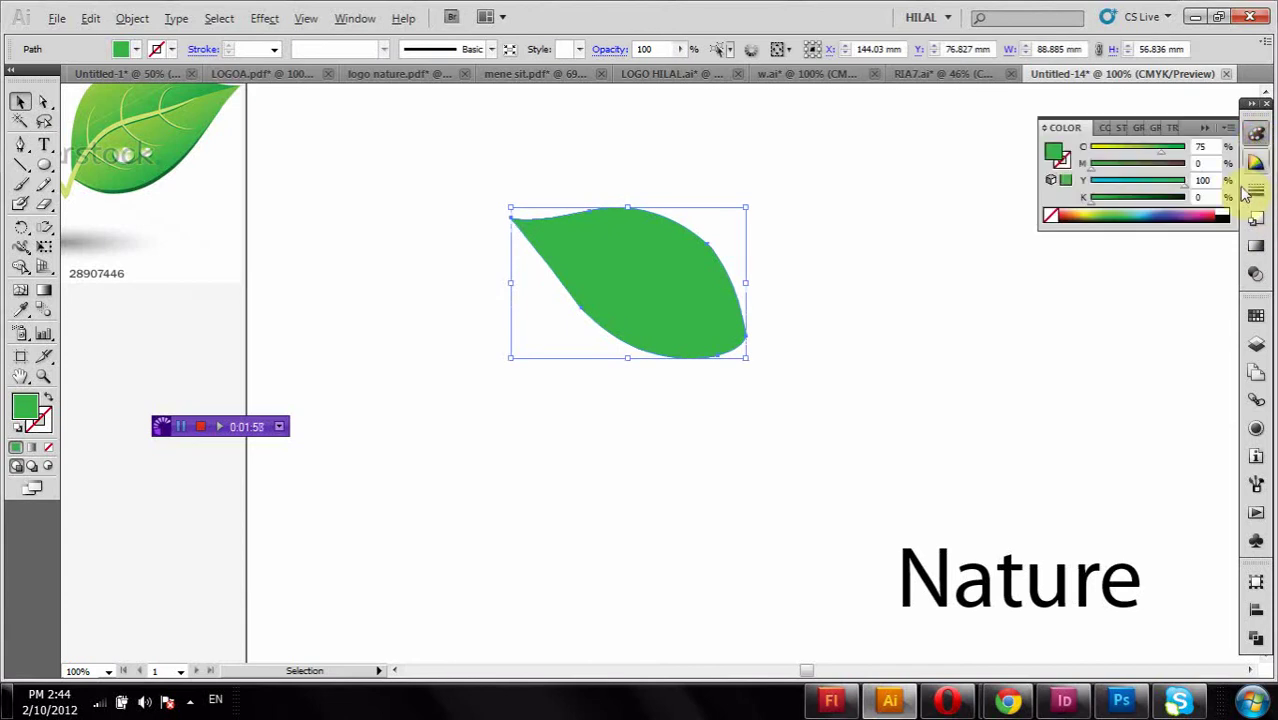
left_click(1120, 214)
left_click(1256, 248)
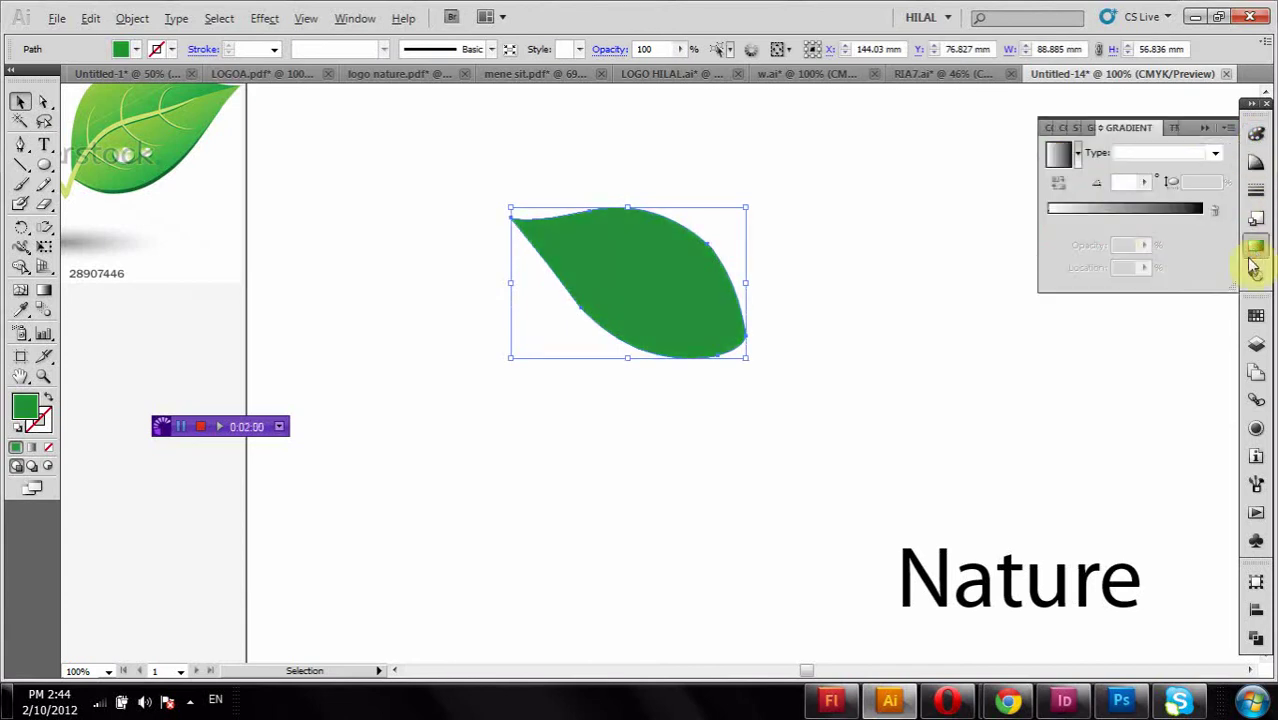
left_click(1141, 210)
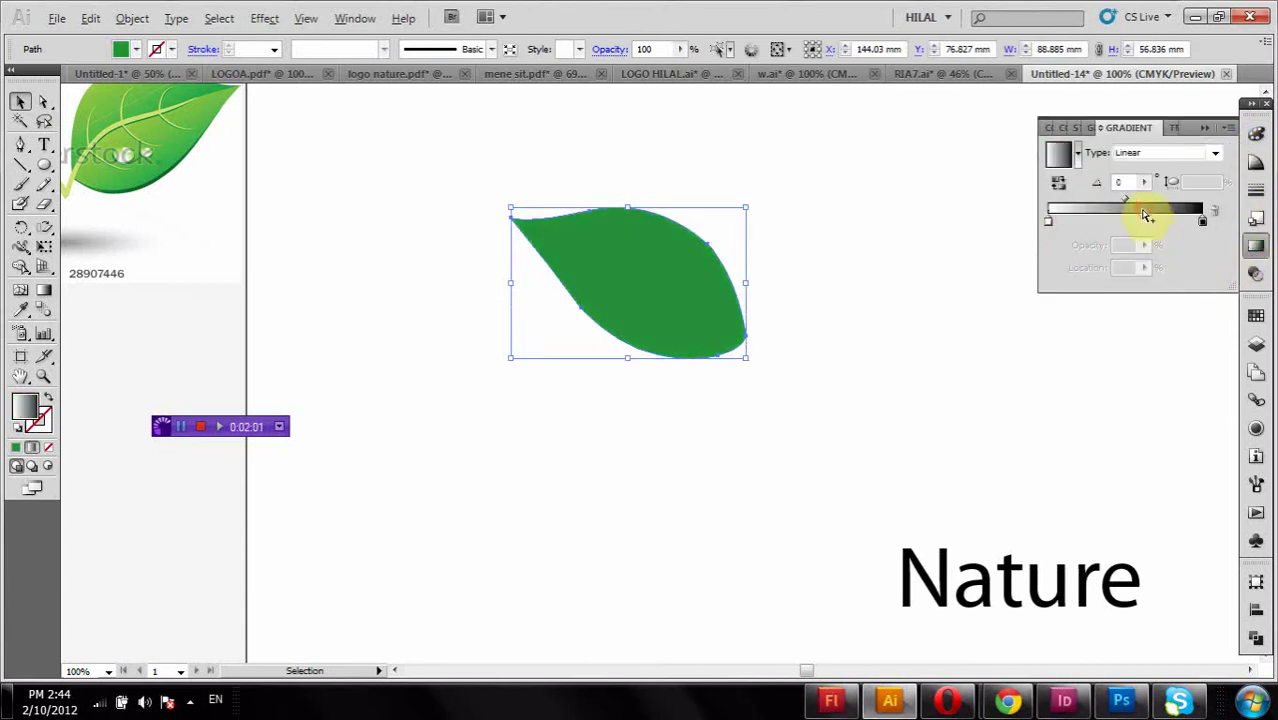
- Set the gradient's white start stop to the light green C=50 M=0 Y=100 K=0 swatch
double_click(1050, 222)
left_click(1039, 291)
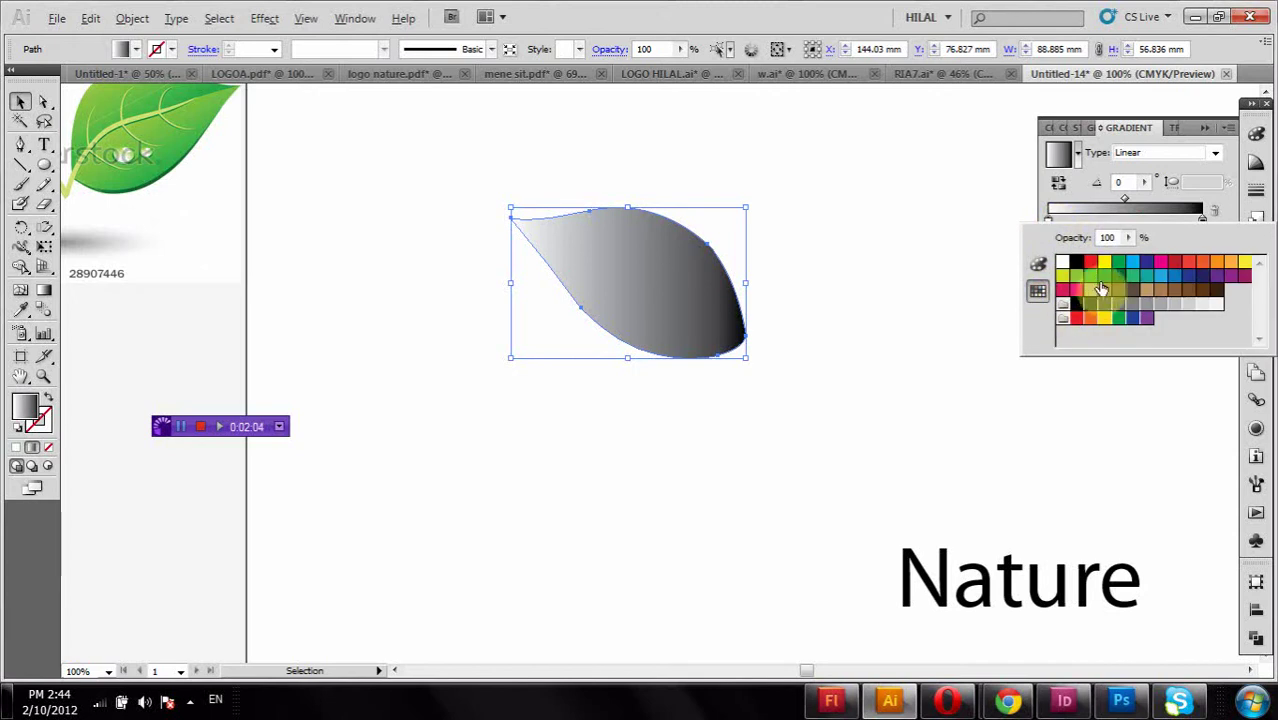
left_click(1083, 276)
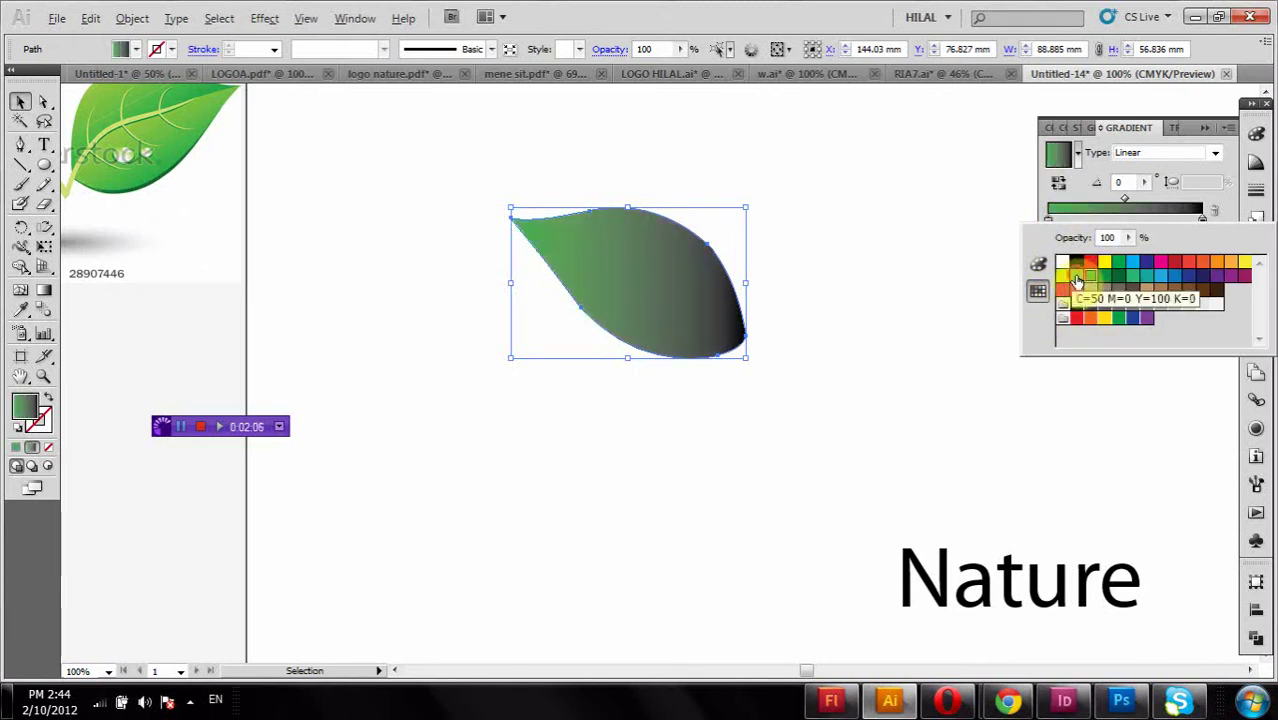
left_click(1076, 278)
- Set the gradient's black end stop to the dark green C=85 M=10 Y=100 K=10 swatch
left_click(1205, 220)
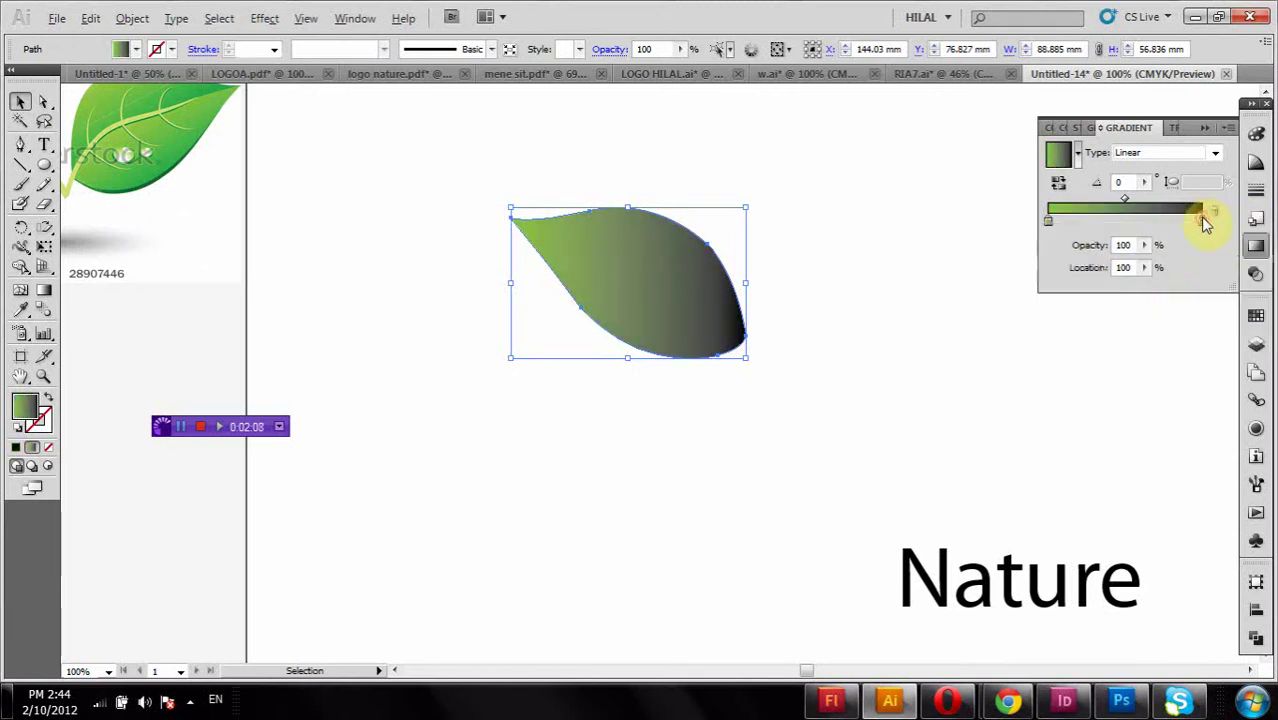
double_click(1205, 222)
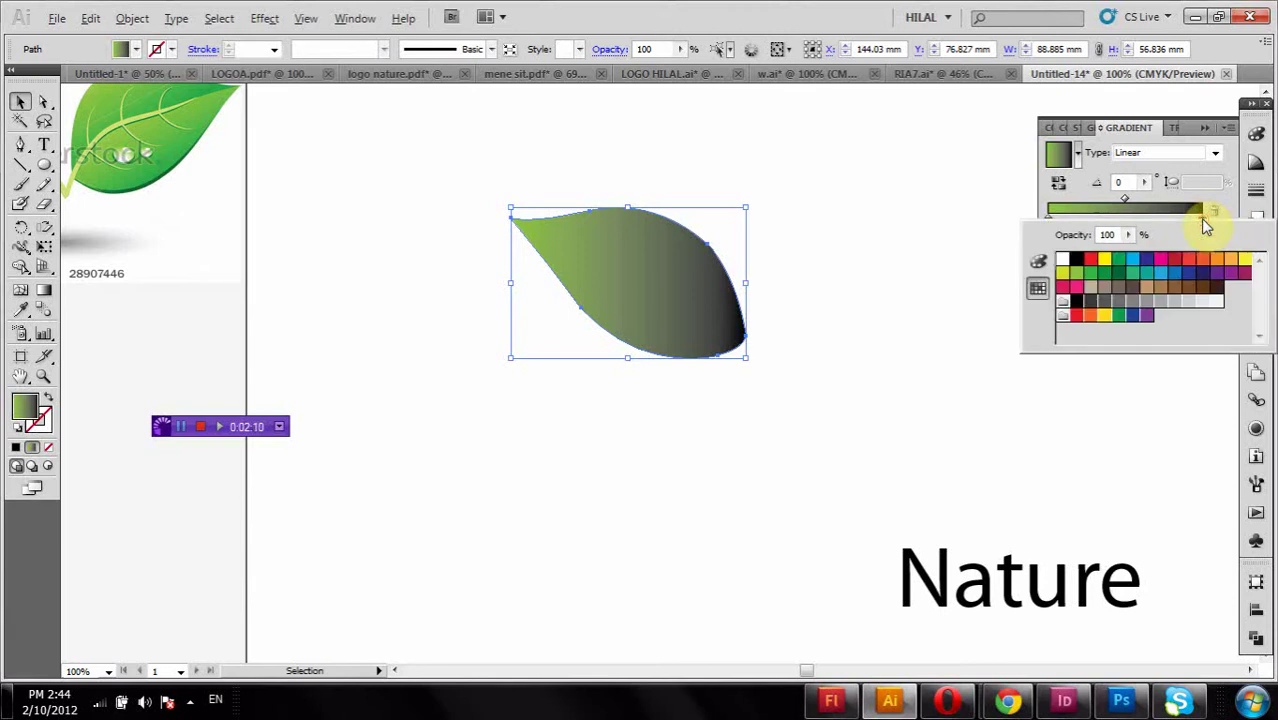
left_click(1105, 280)
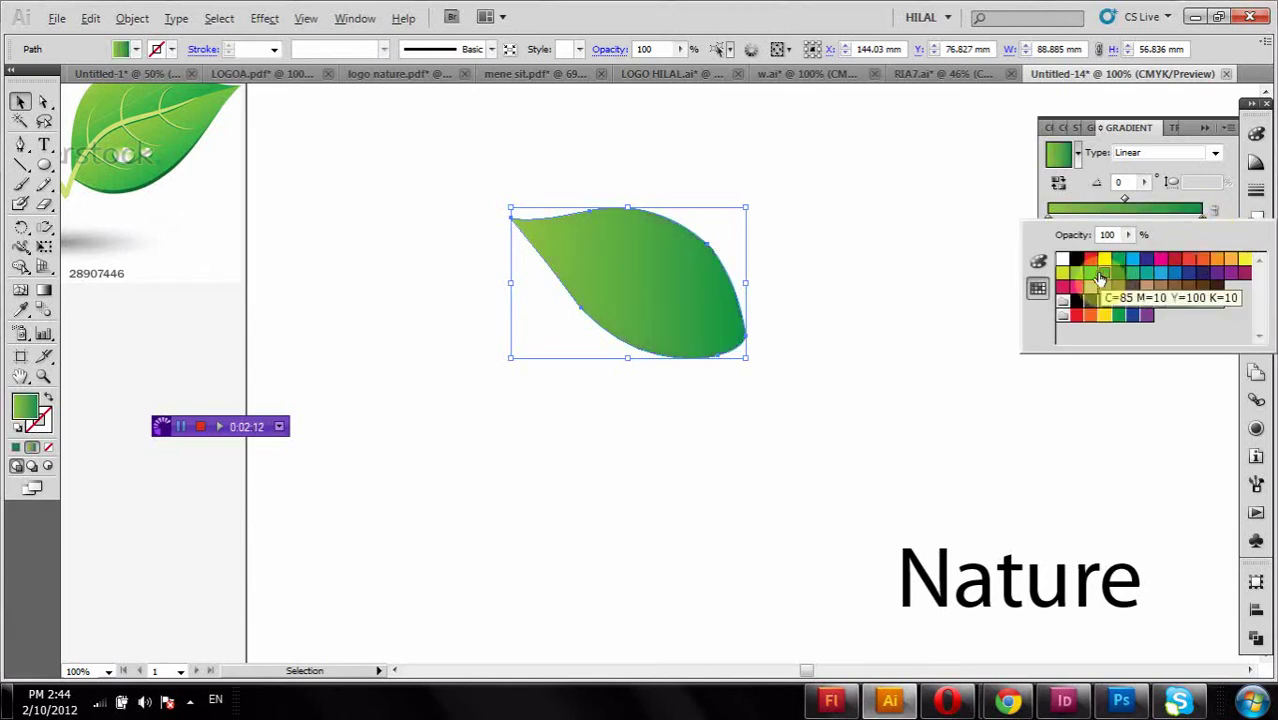
- Shift the gradient midpoint to about 58.7% and darken the end stop by raising its black component
left_click(1126, 203)
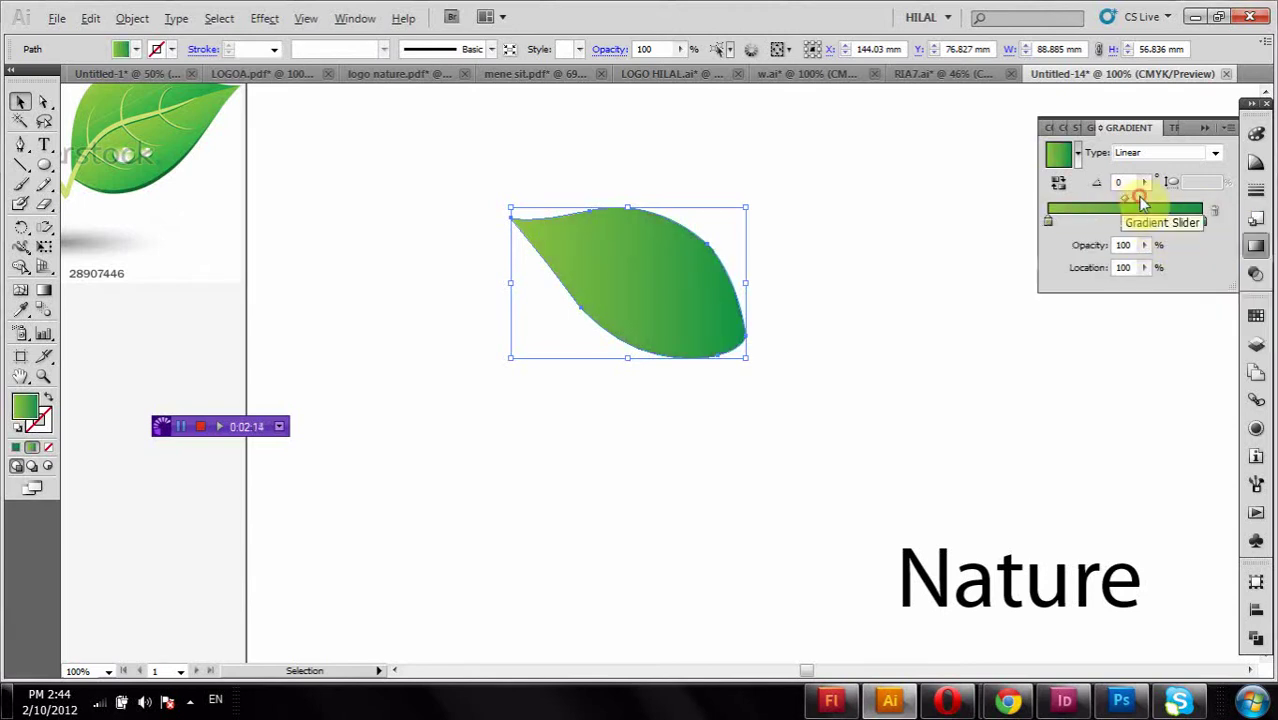
left_click_drag(1125, 201, 1139, 202)
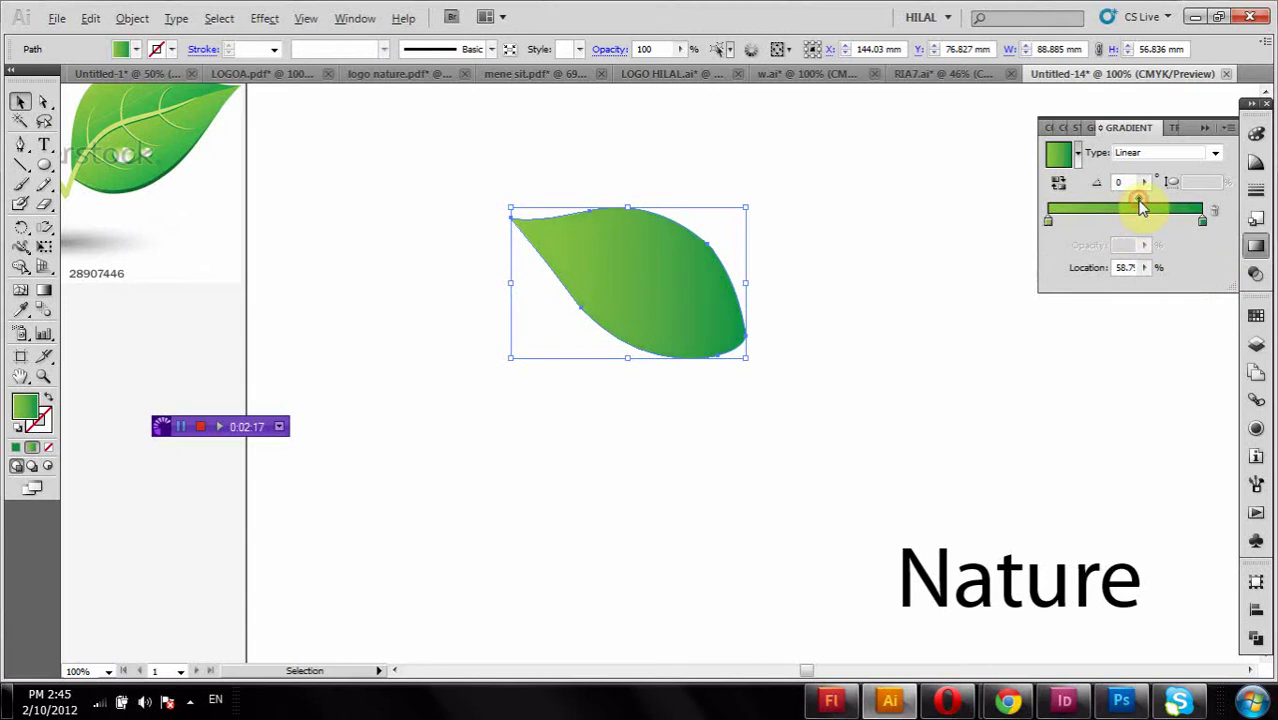
double_click(1202, 221)
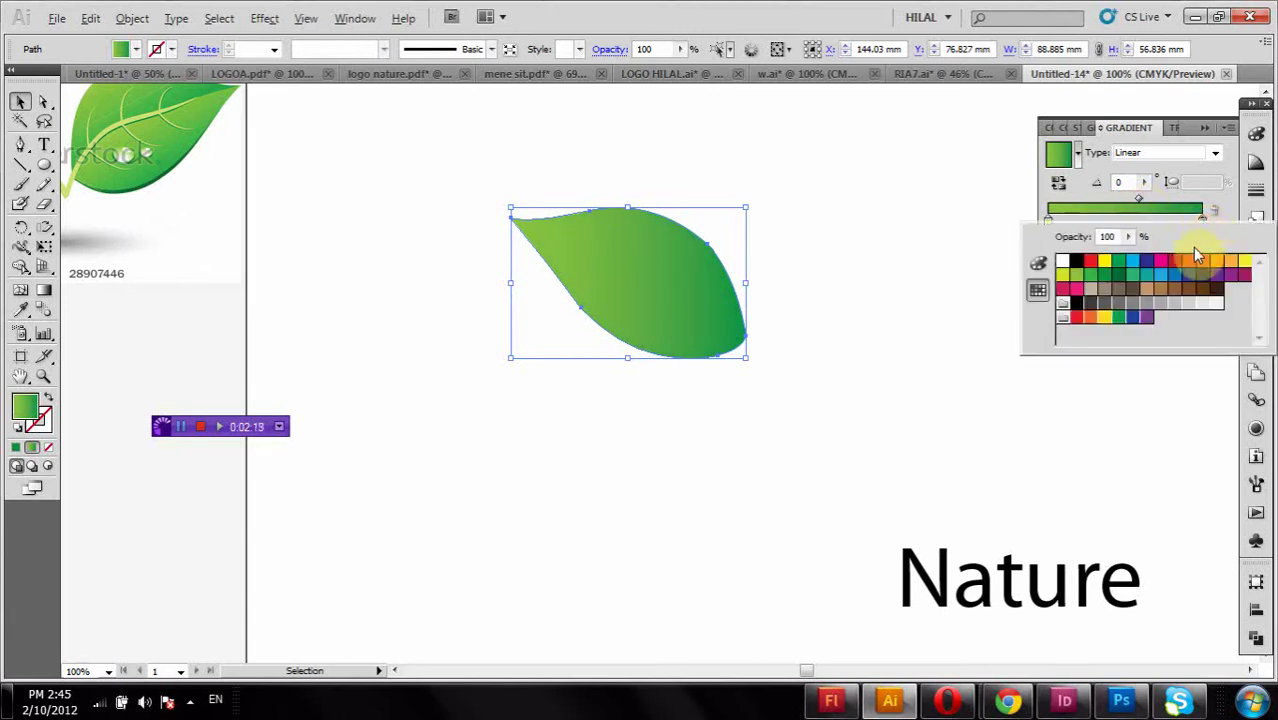
left_click(1038, 263)
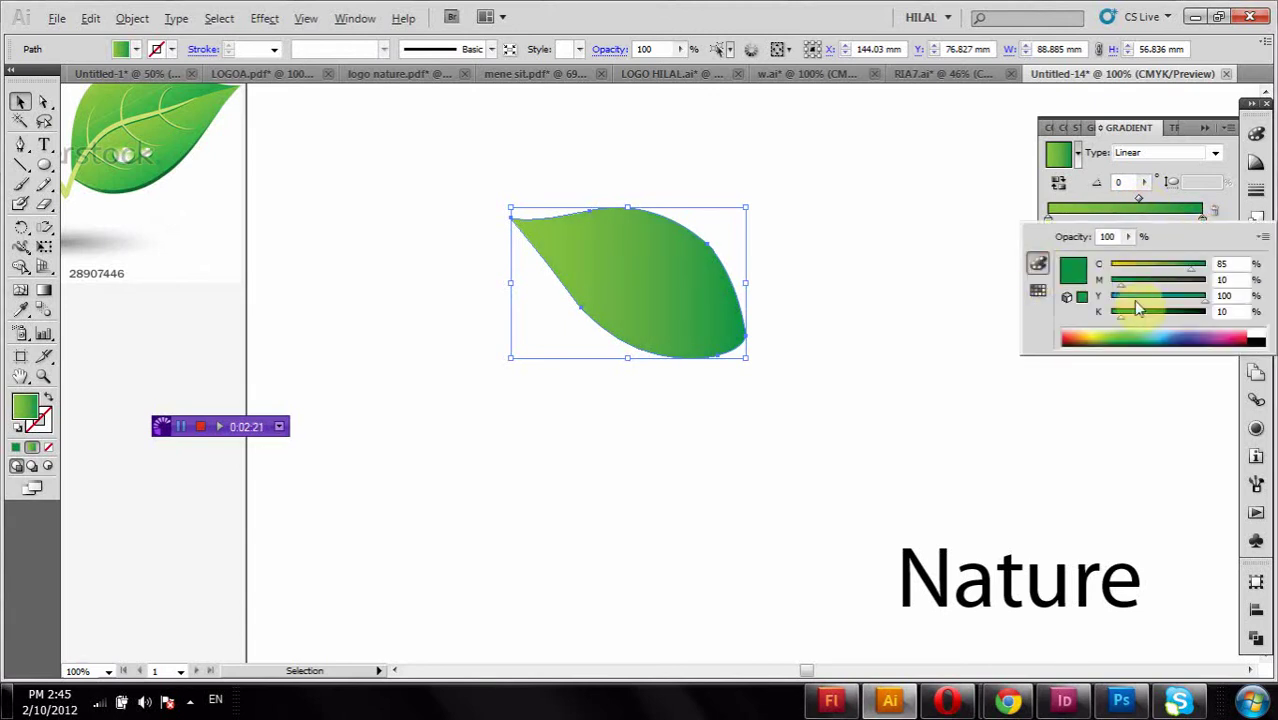
left_click_drag(1147, 316, 1158, 312)
- Set the gradient's light green start stop to C=45 M=0 Y=100 K=11
left_click(1055, 224)
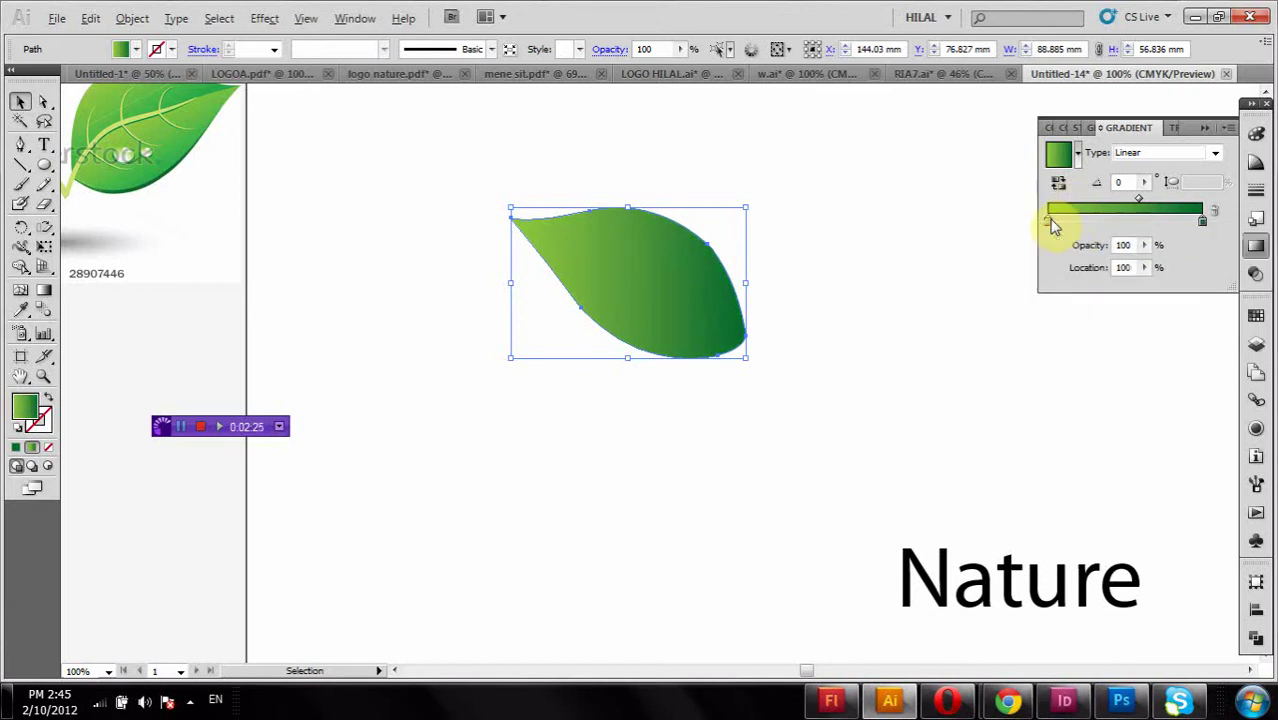
double_click(1047, 224)
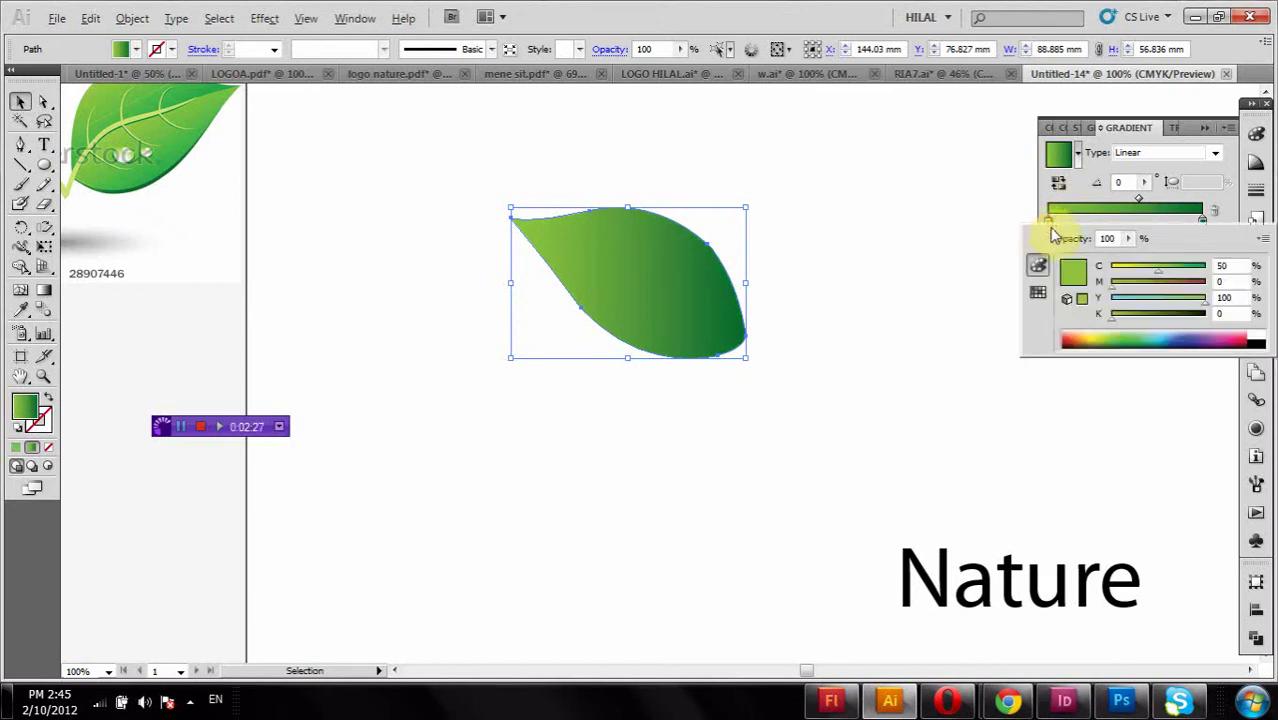
left_click(1119, 316)
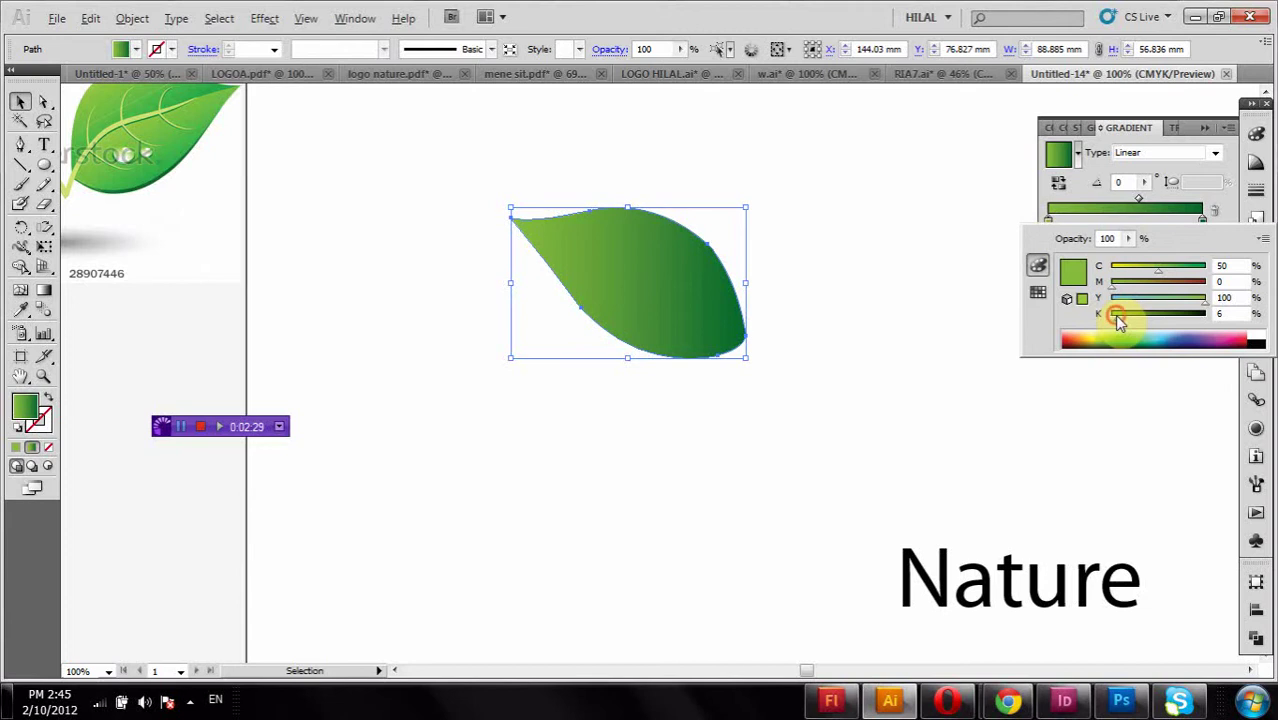
left_click_drag(1117, 318, 1123, 316)
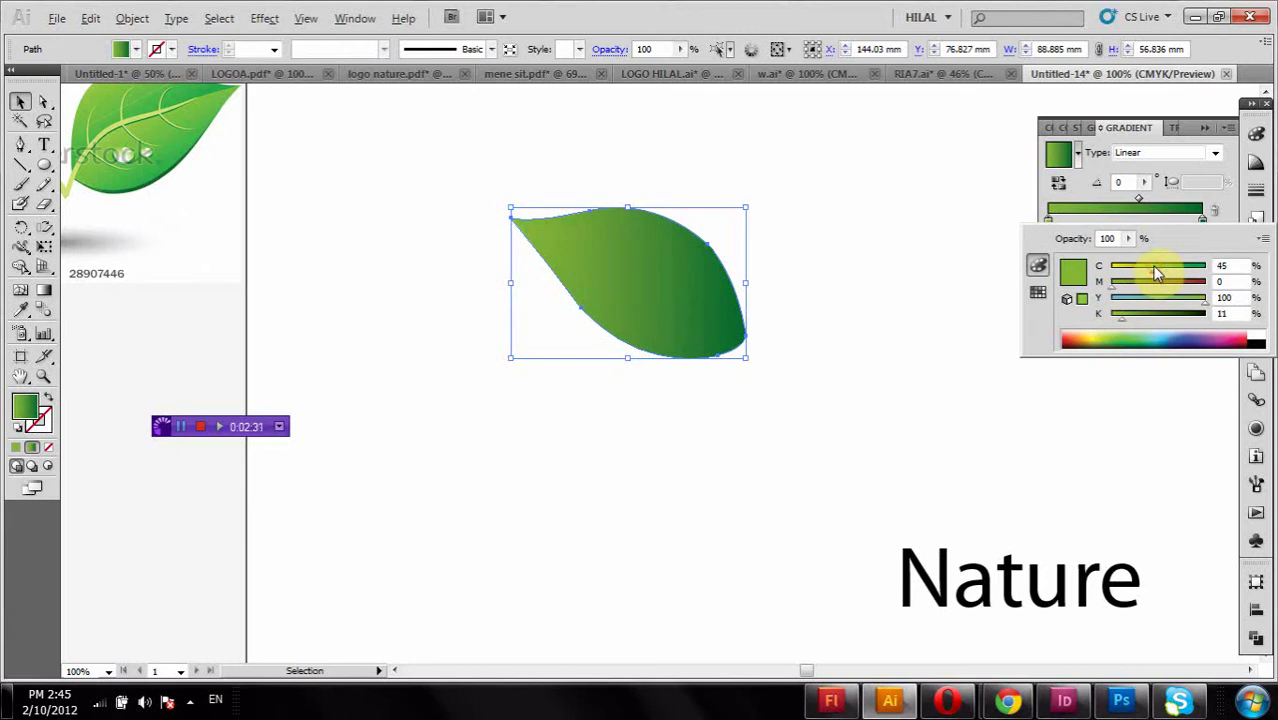
- Angle the leaf's gradient diagonally at about 151° with the Gradient tool and reverse its colour direction
left_click(43, 289)
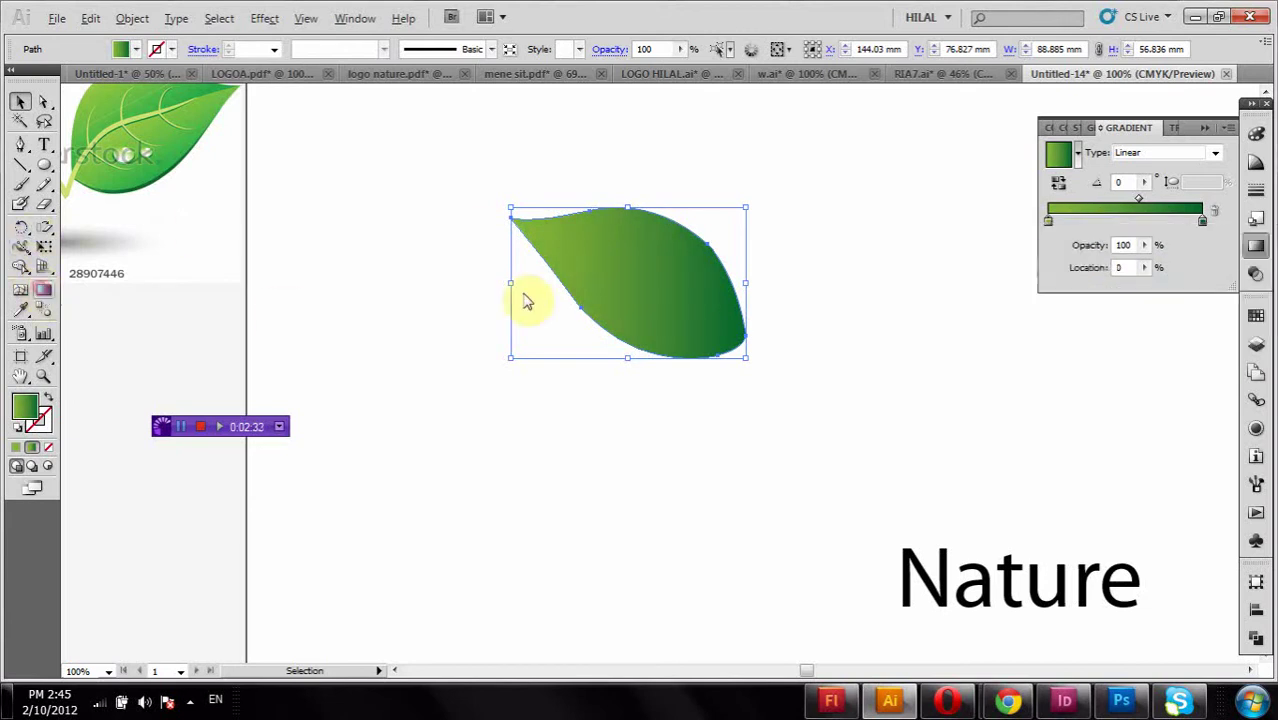
left_click_drag(656, 285, 408, 163)
left_click(45, 295)
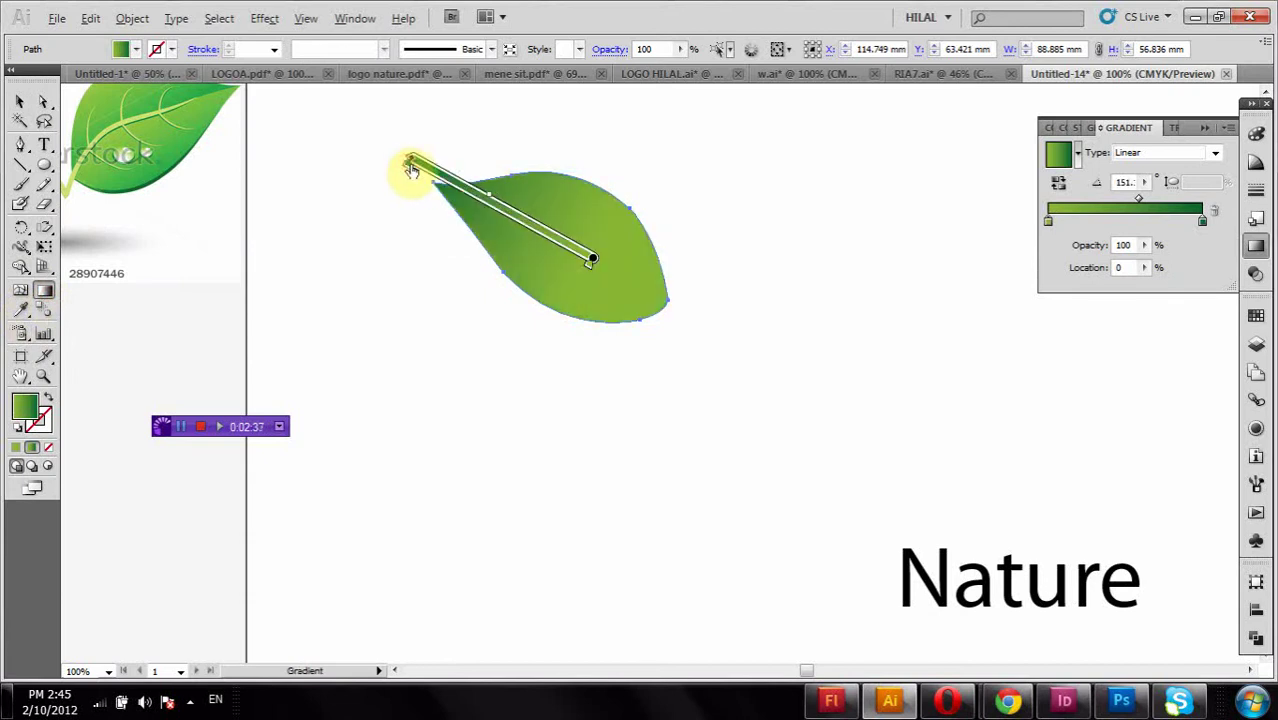
left_click(1062, 184)
- Stretch the gradient from the leaf's rounded end past its pointed tip, and pull the light green stop in to the tip
left_click(573, 256)
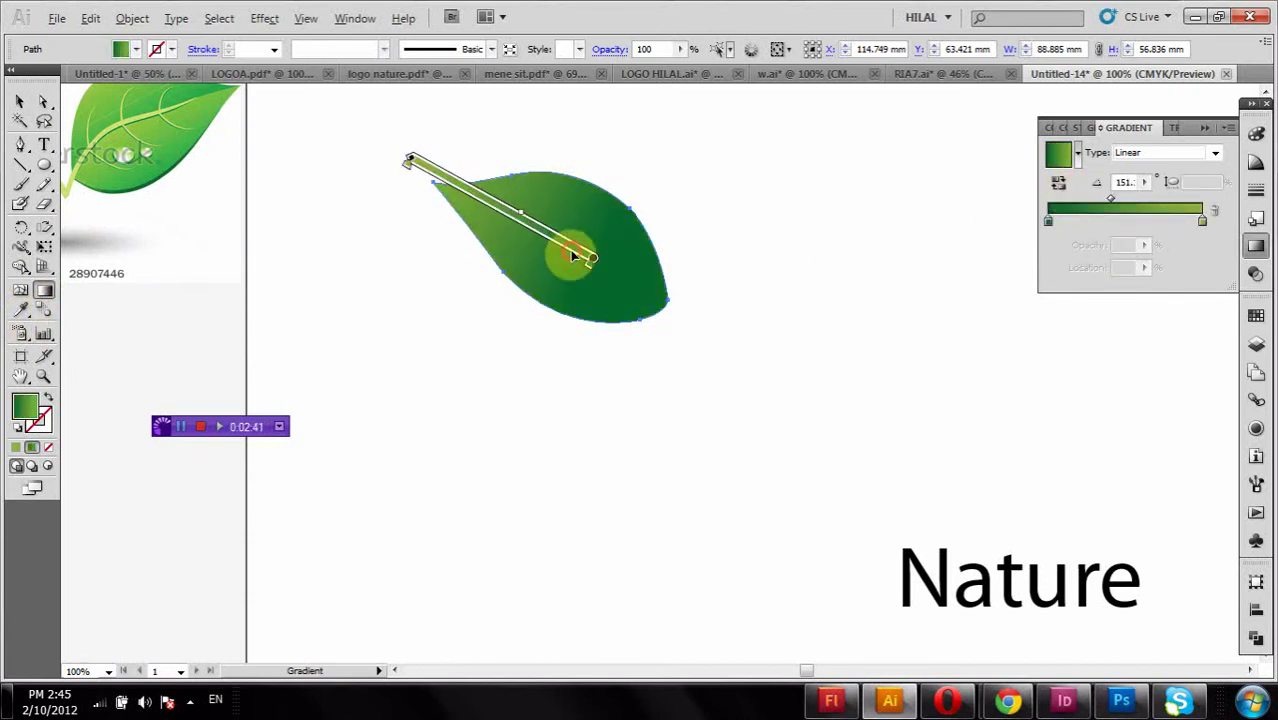
left_click_drag(573, 256, 649, 296)
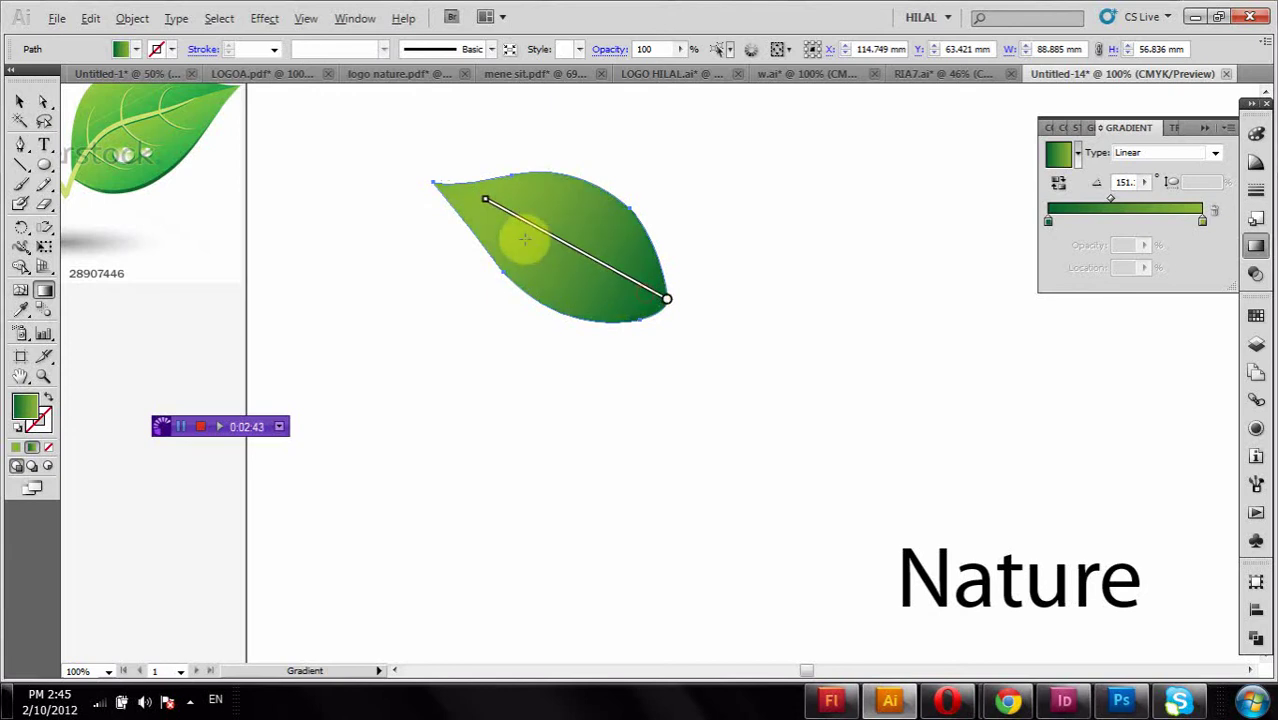
left_click_drag(486, 203, 378, 143)
left_click_drag(520, 226, 532, 230)
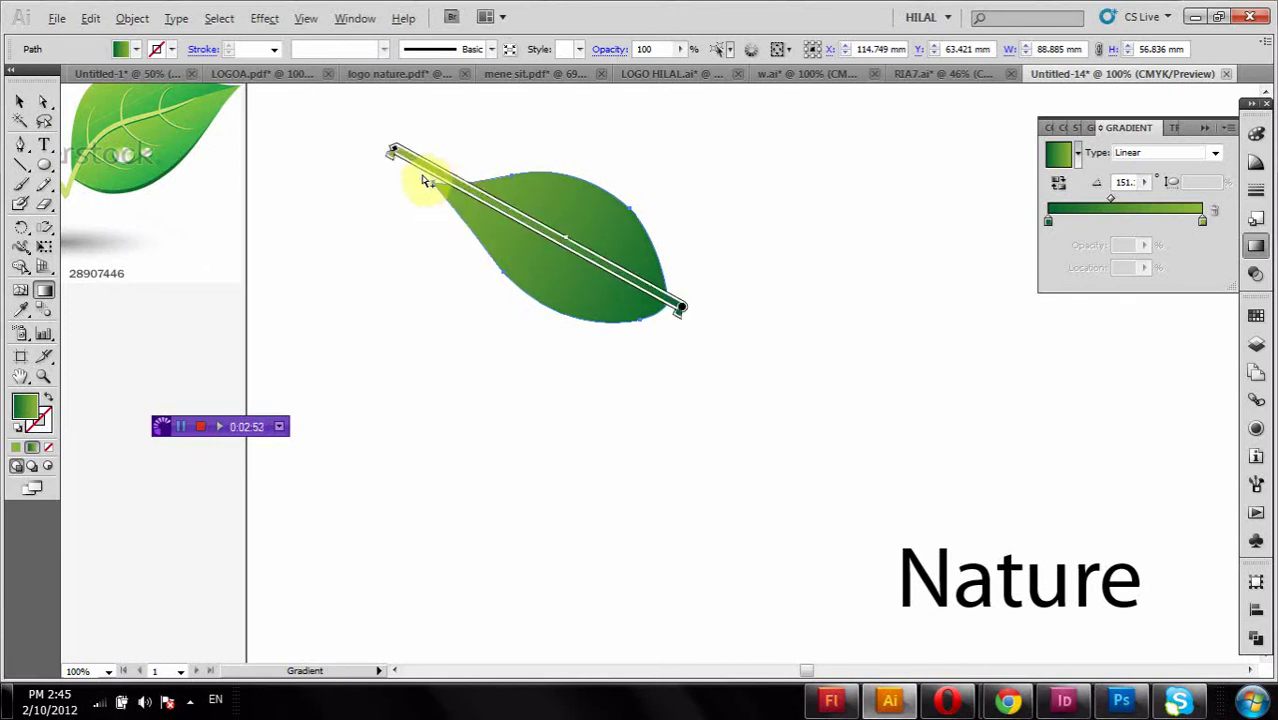
left_click_drag(399, 157, 459, 188)
left_click(20, 101)
left_click(160, 204)
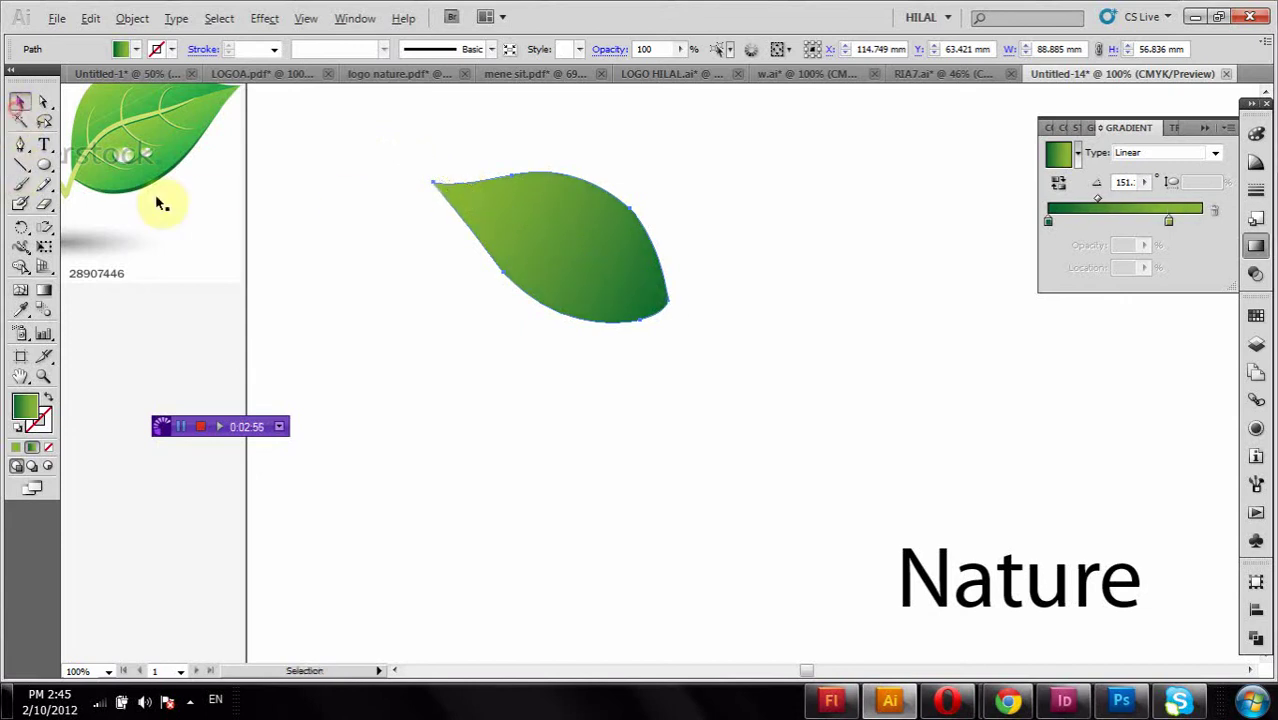
- Move the leaf lower on the artboard and give it a green 4 pt stroke
left_click_drag(510, 268, 623, 421)
left_click(162, 51)
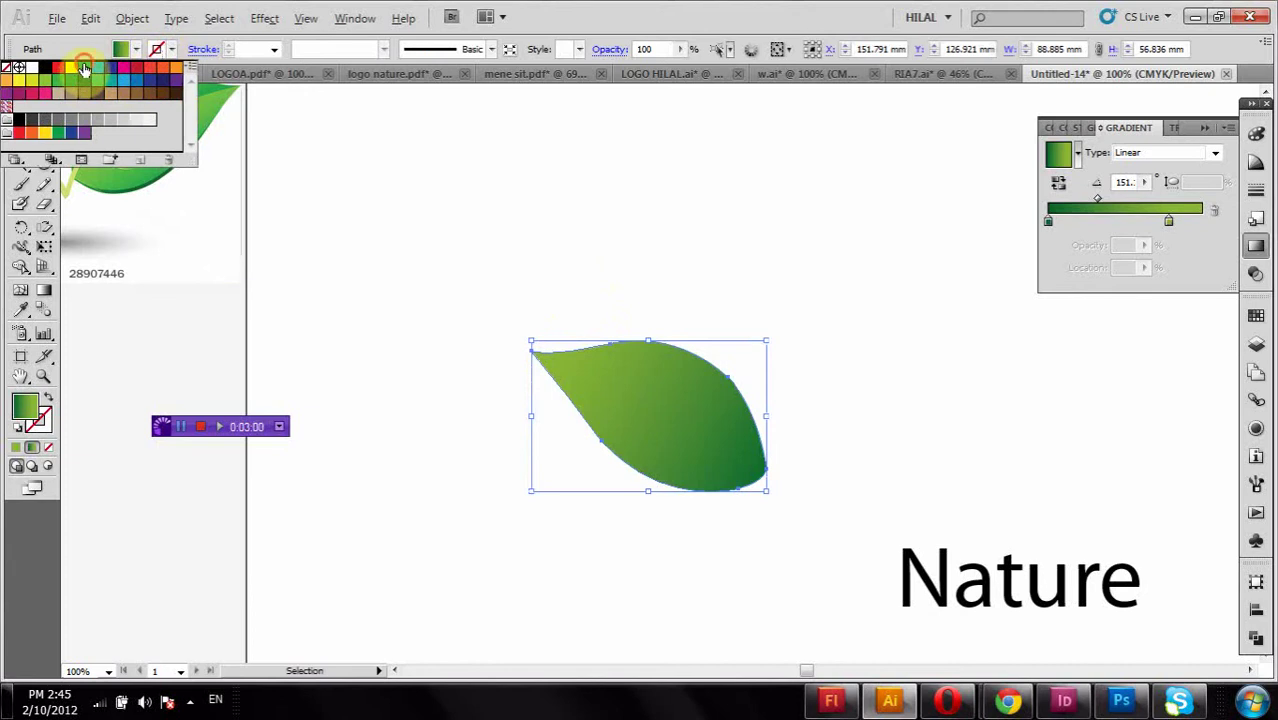
left_click(84, 68)
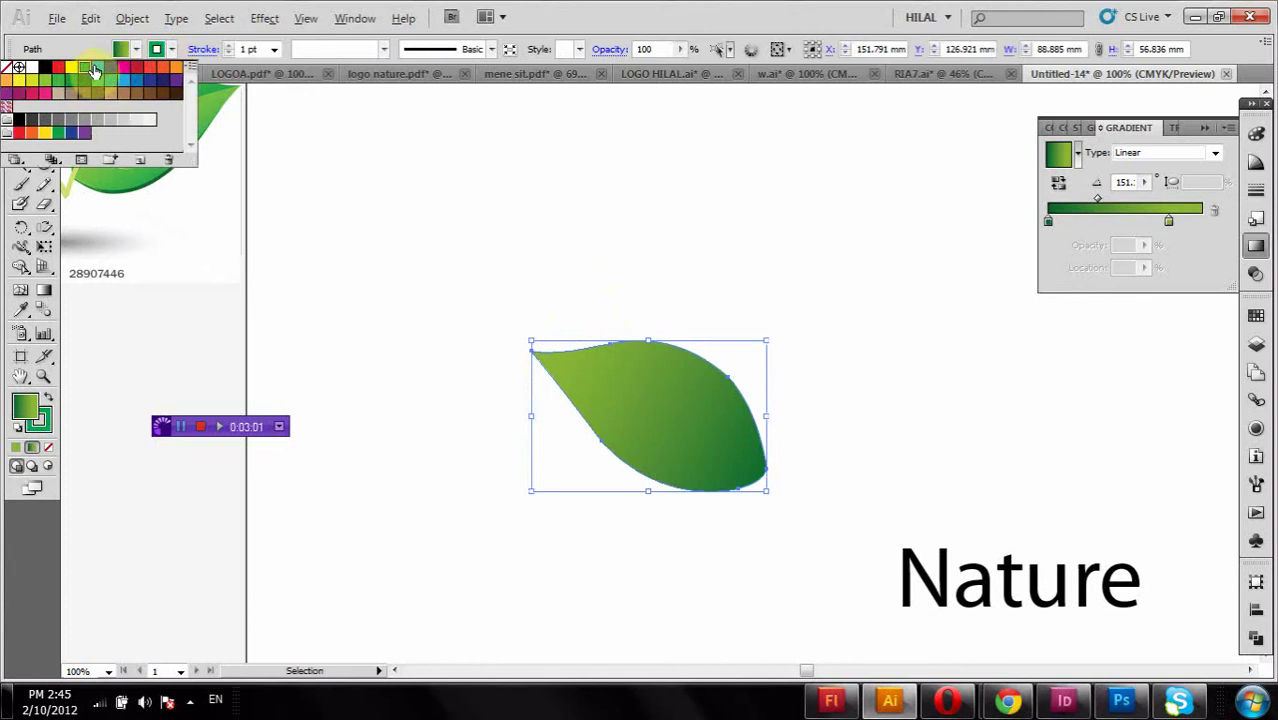
left_click(231, 45)
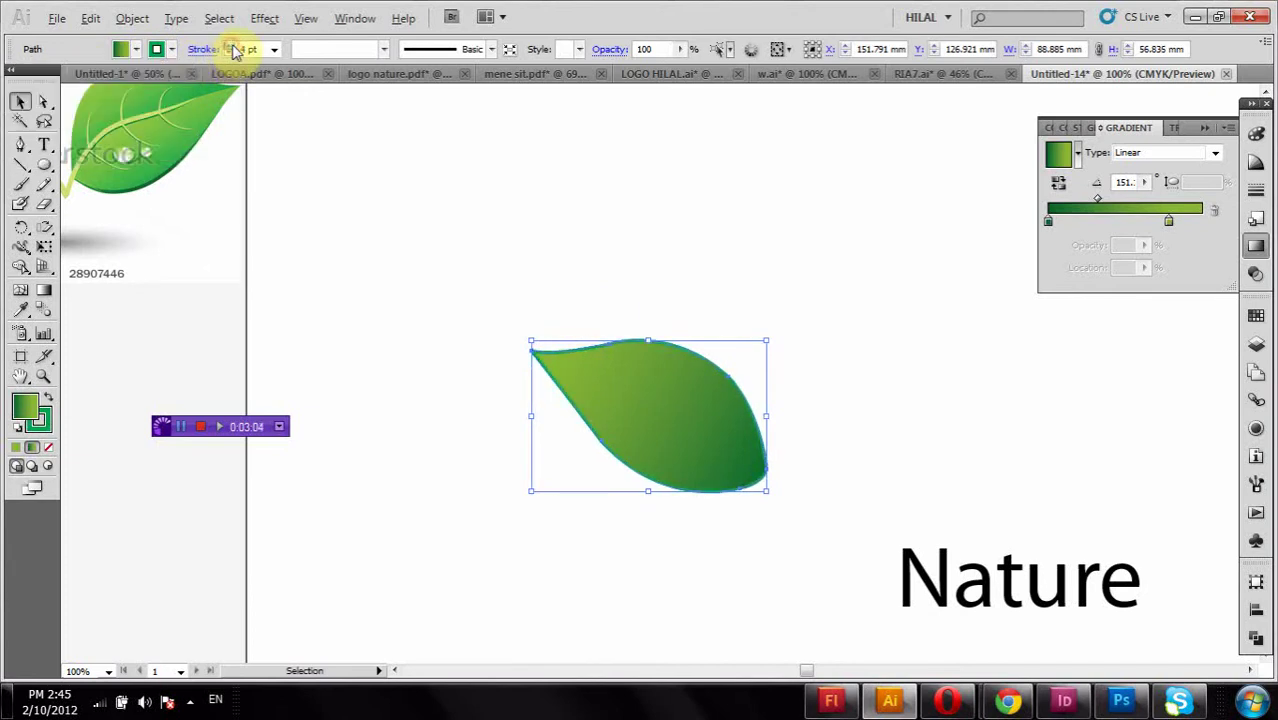
- Try to expand the leaf's fill and stroke into separate shapes, and undo back to the 3 pt stroke
left_click(131, 18)
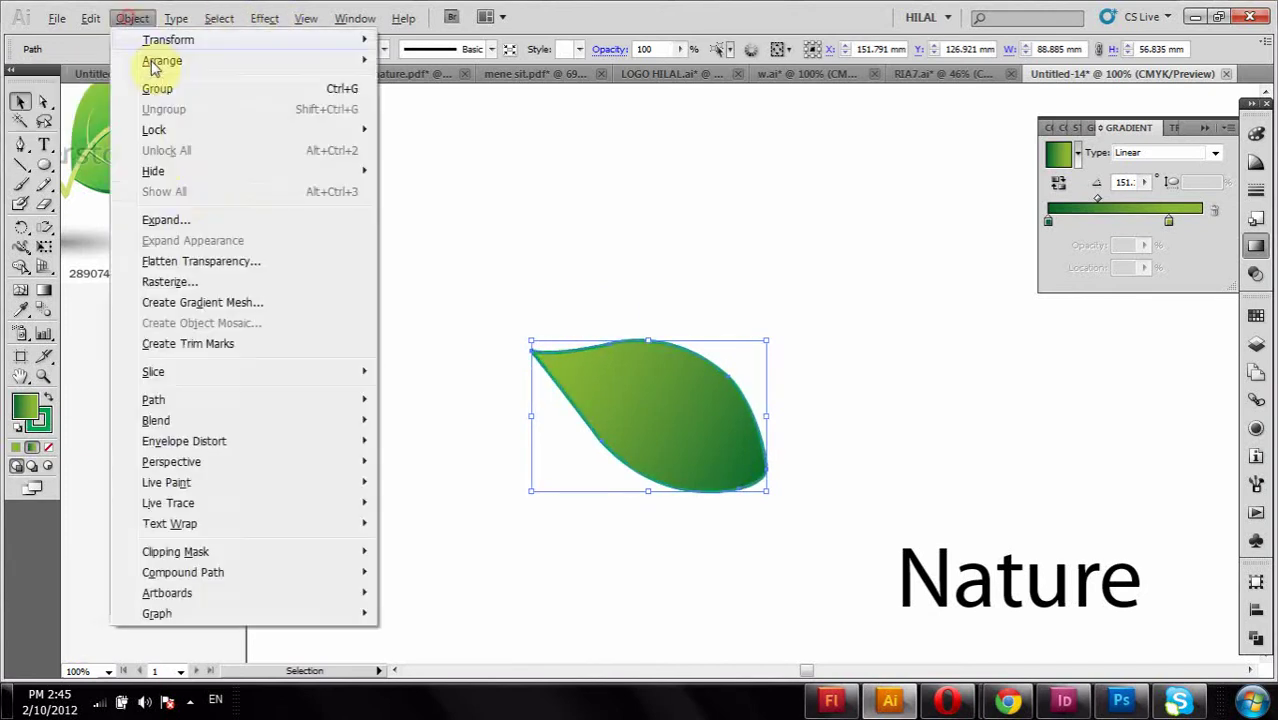
left_click(192, 218)
left_click(712, 289)
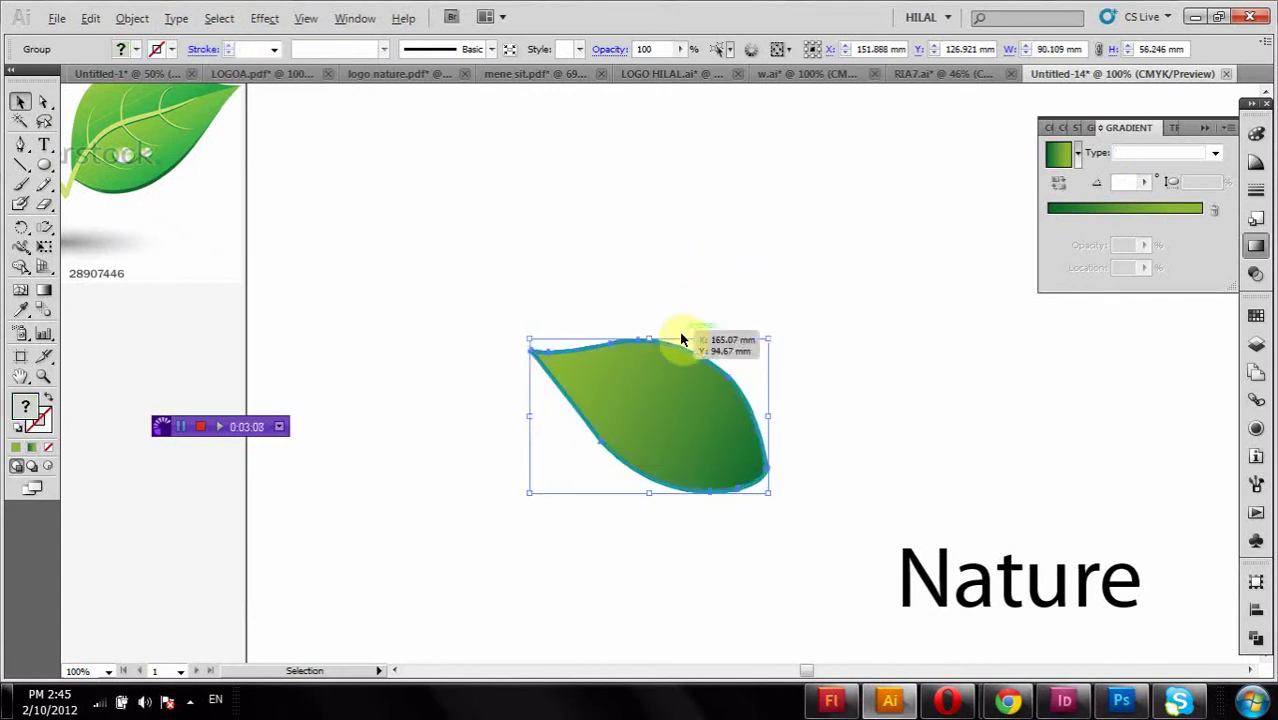
right_click(683, 337)
left_click(735, 445)
left_click(744, 288)
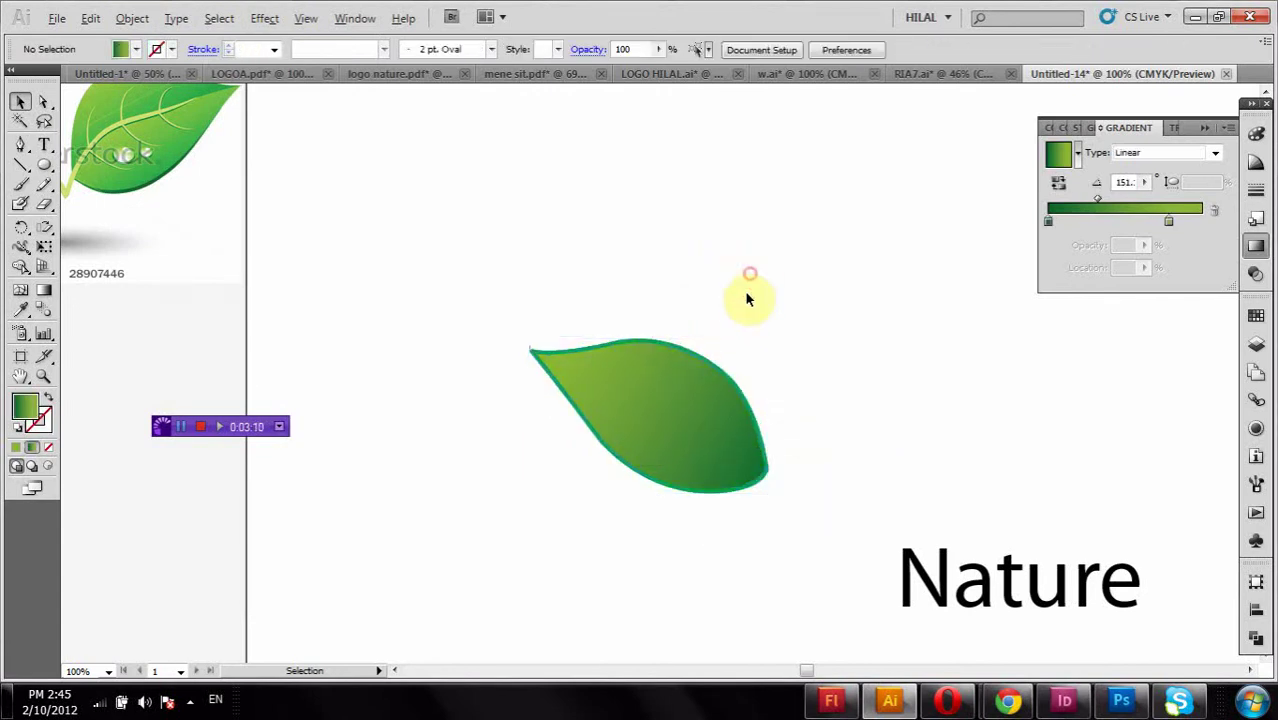
left_click(673, 405)
key("a")
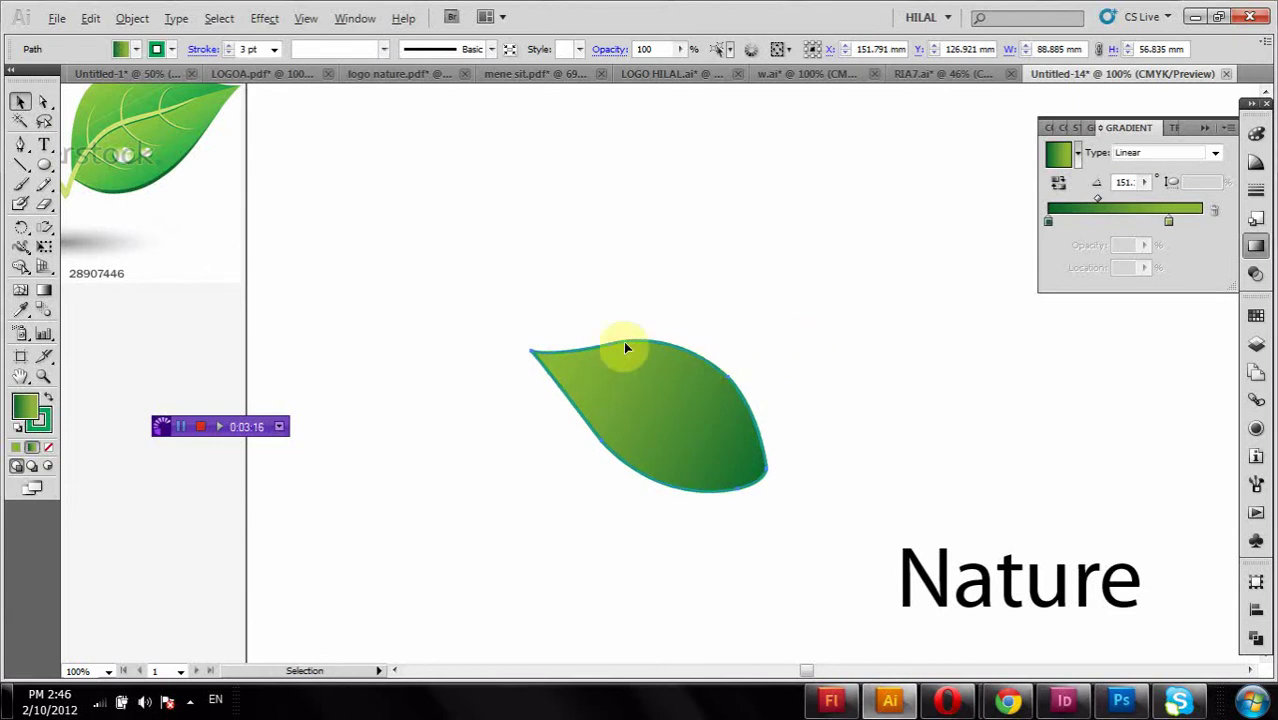
- Flatten the leaf's transparency with the Medium Resolution preset, converting all strokes to outlines
left_click(44, 376)
left_click_drag(499, 291, 813, 516)
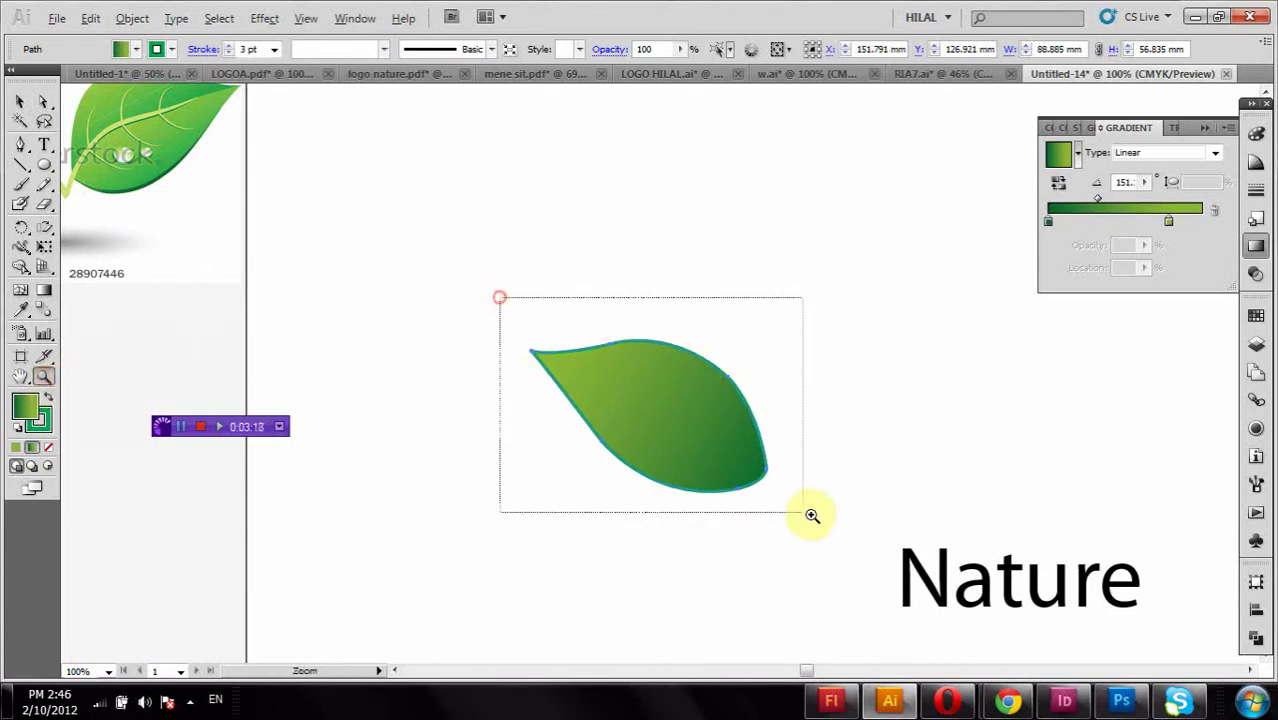
left_click(20, 101)
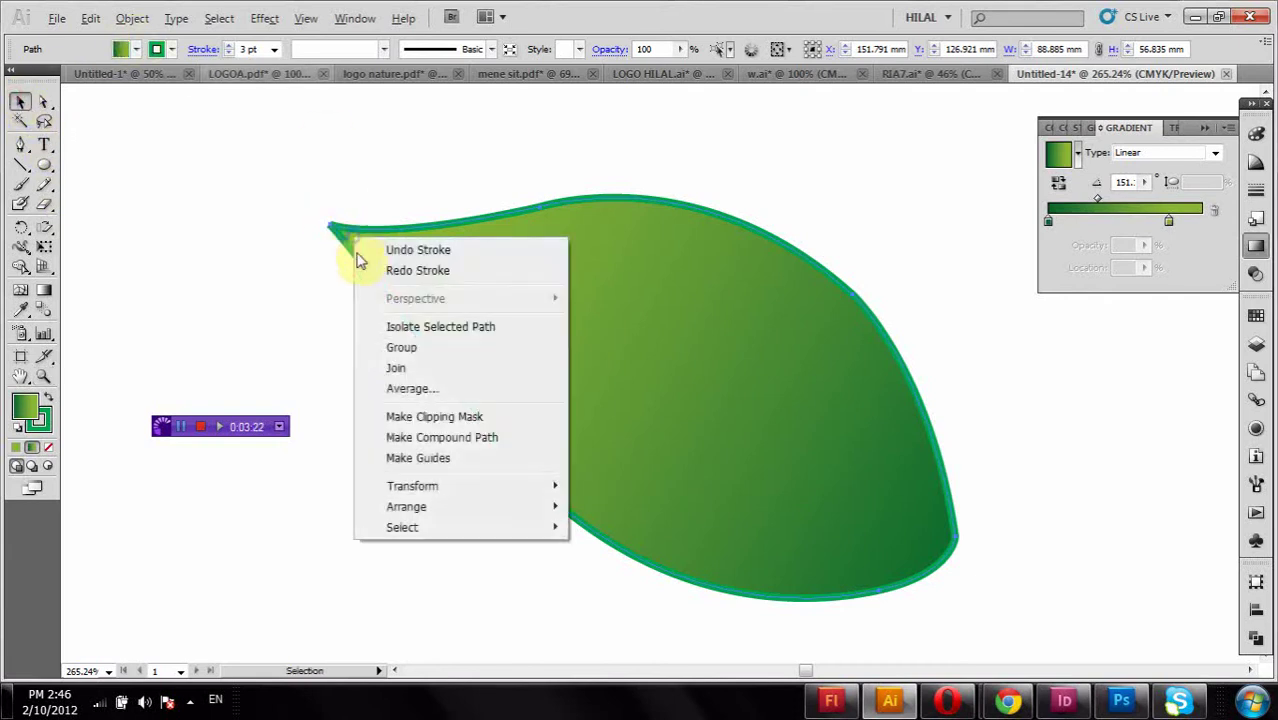
right_click(350, 236)
key("Escape")
left_click(405, 190)
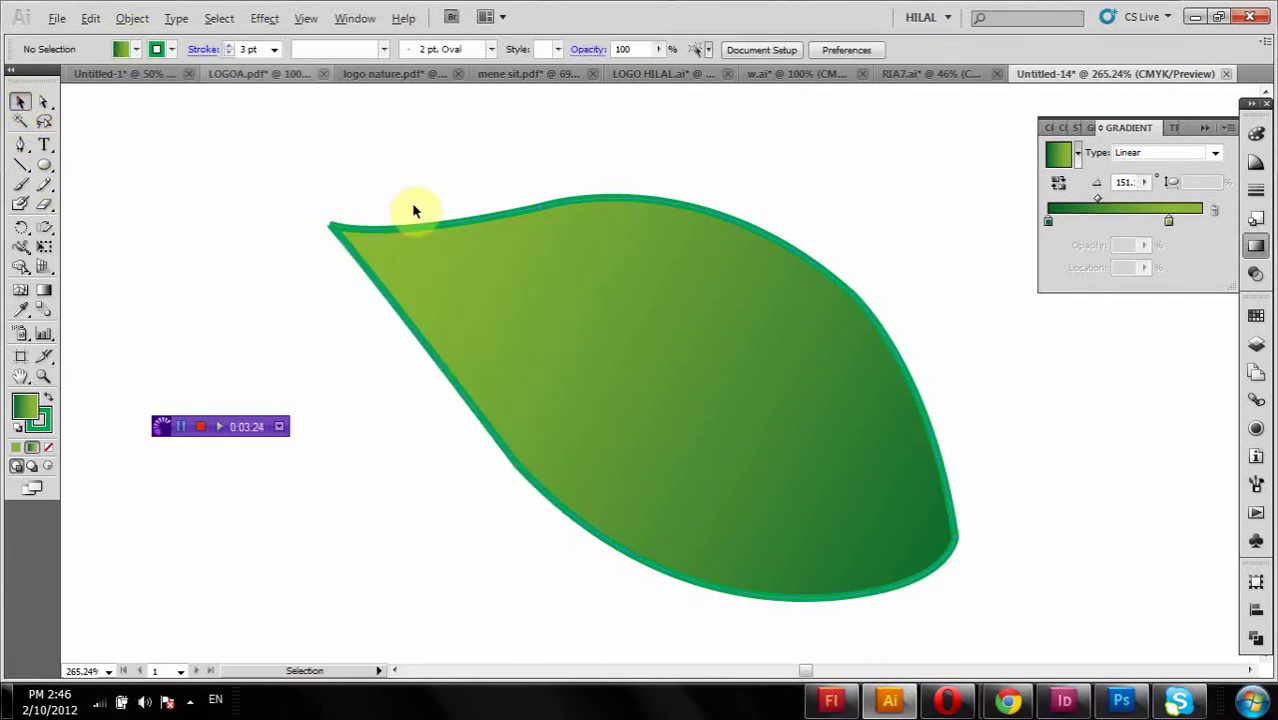
left_click(413, 272)
left_click(130, 18)
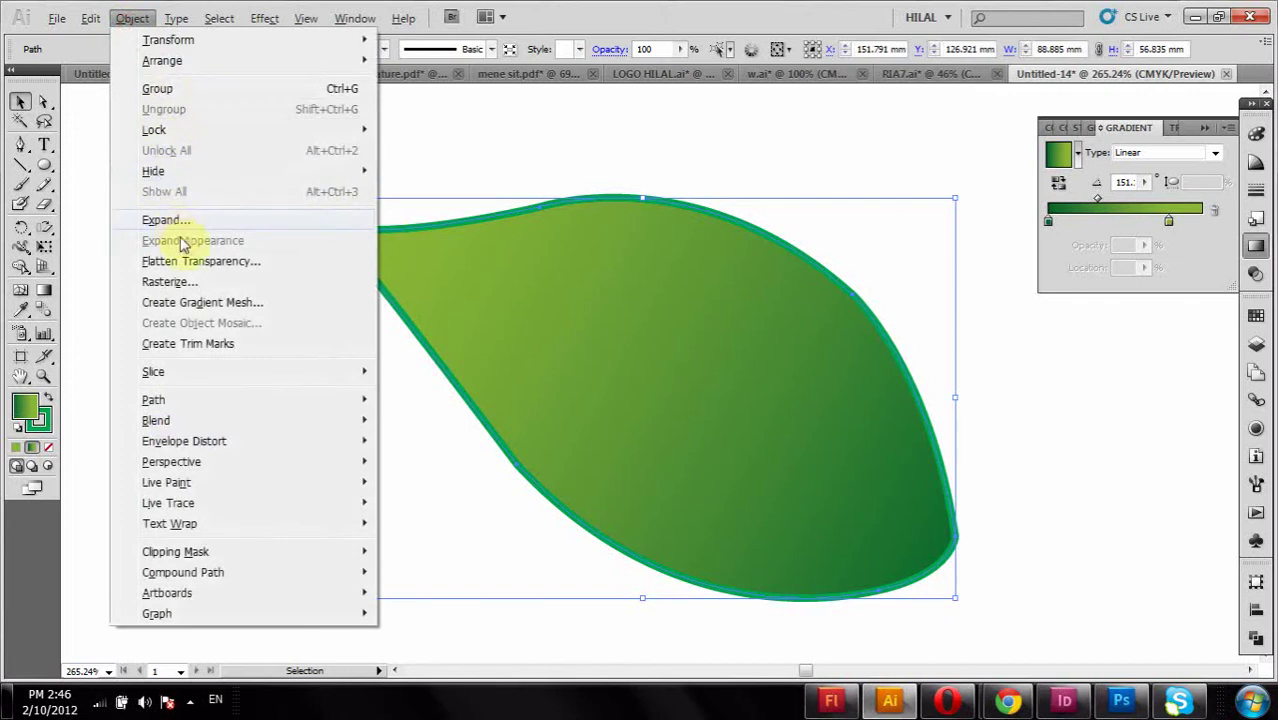
left_click(191, 264)
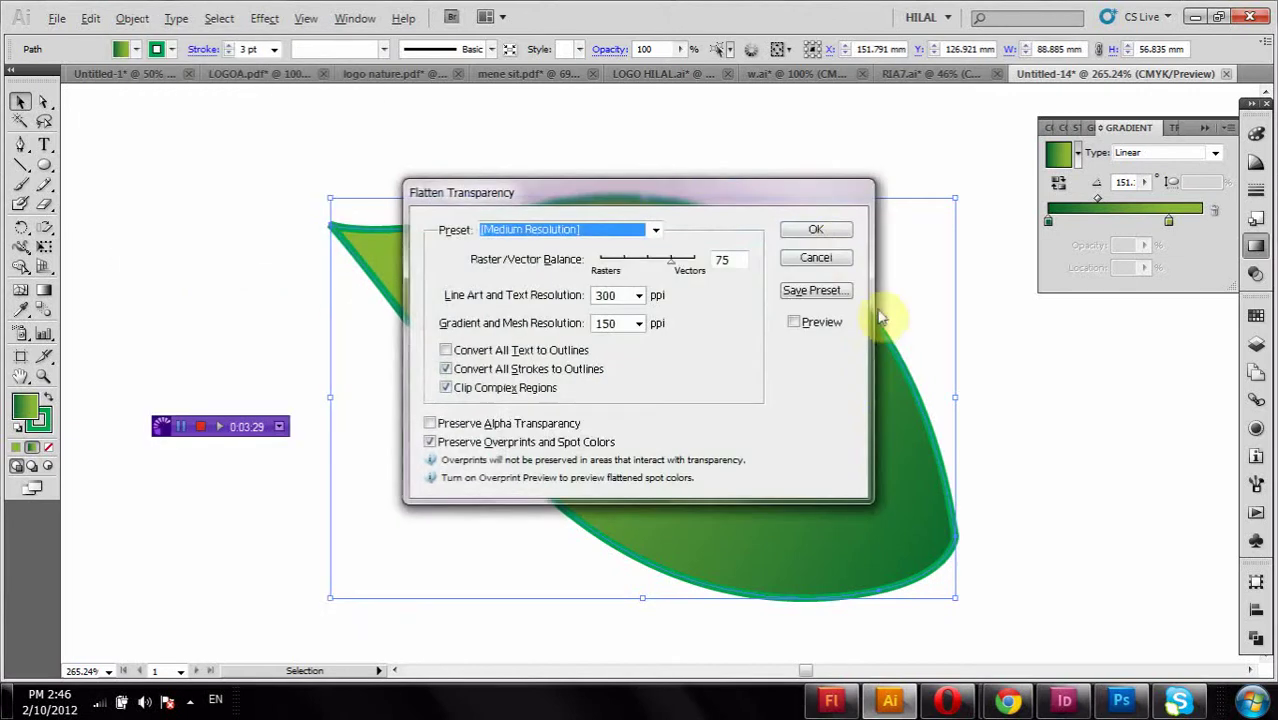
left_click(824, 230)
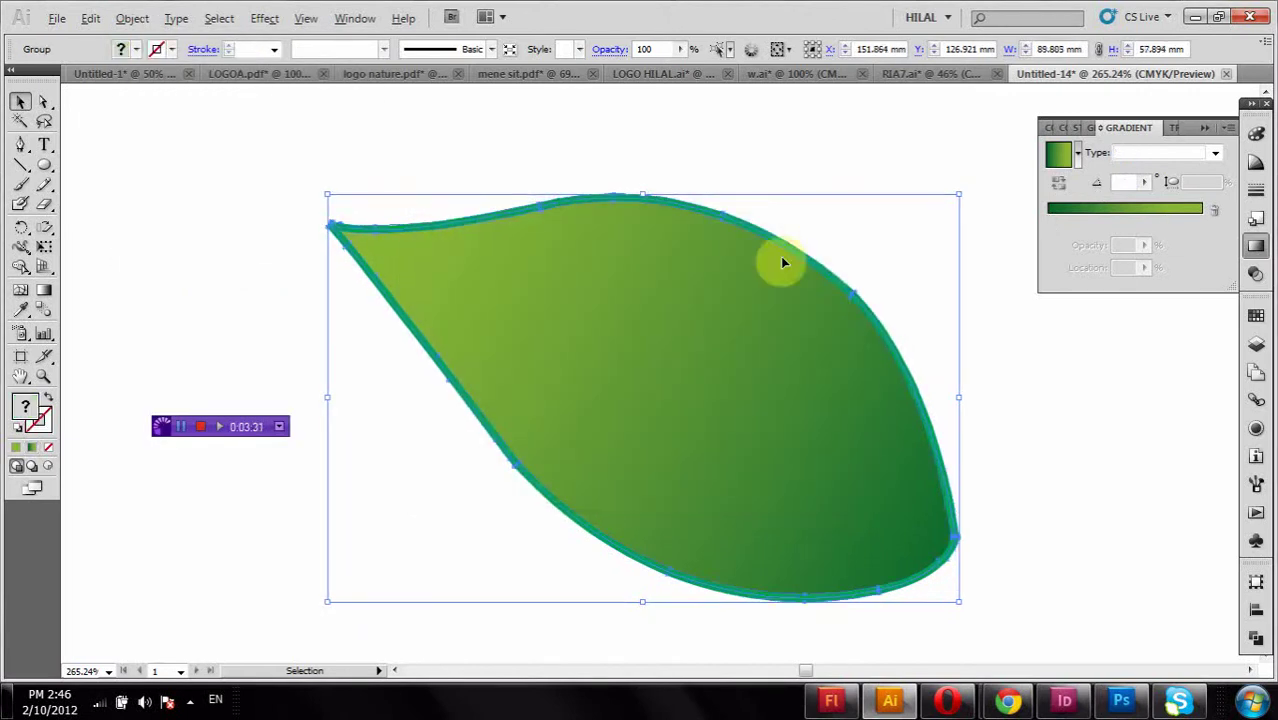
- Ungroup the flattened leaf and turn its green border shape into a compound path with Pathfinder Unite
left_click(232, 110)
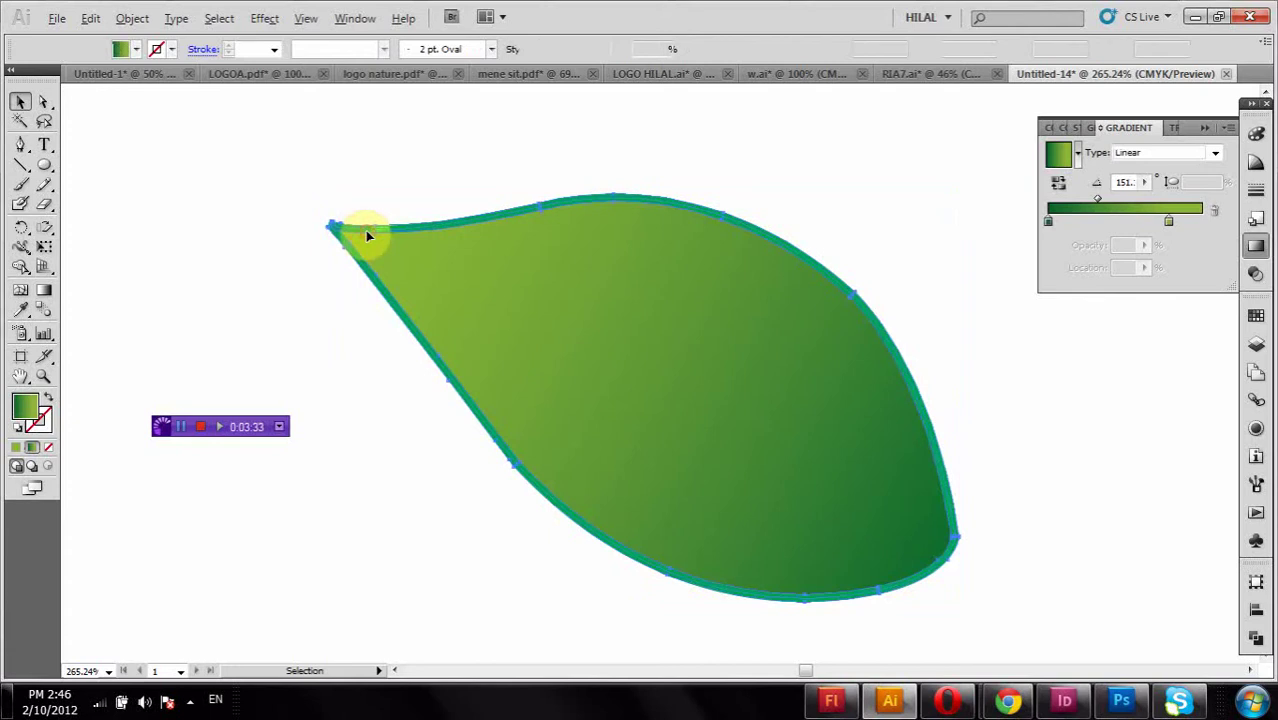
right_click(365, 230)
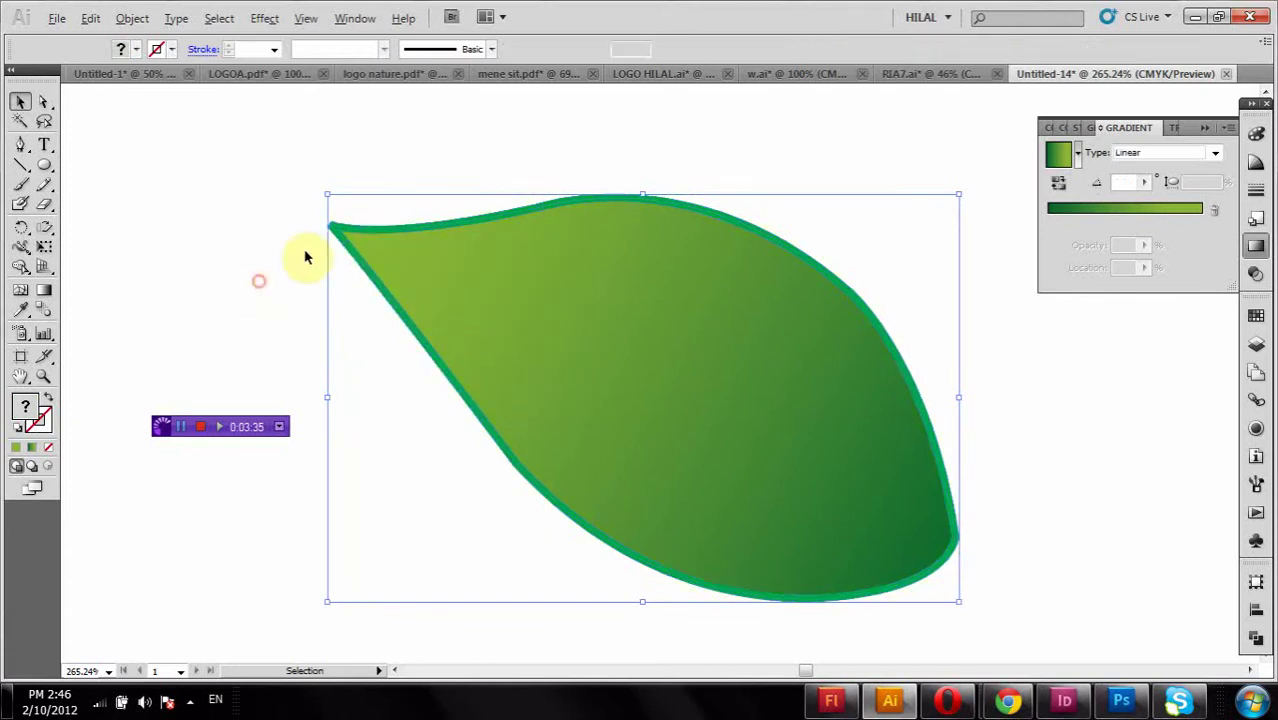
left_click(305, 251)
left_click(341, 225)
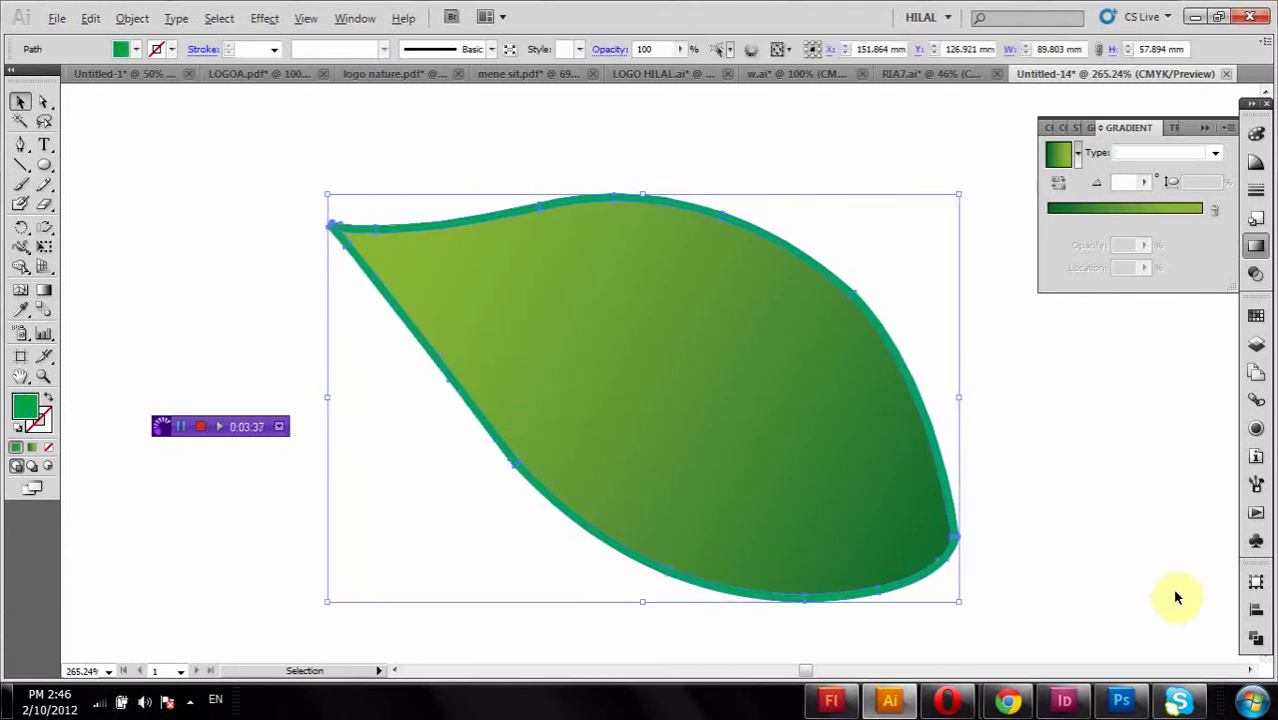
left_click(1256, 637)
left_click(1056, 611)
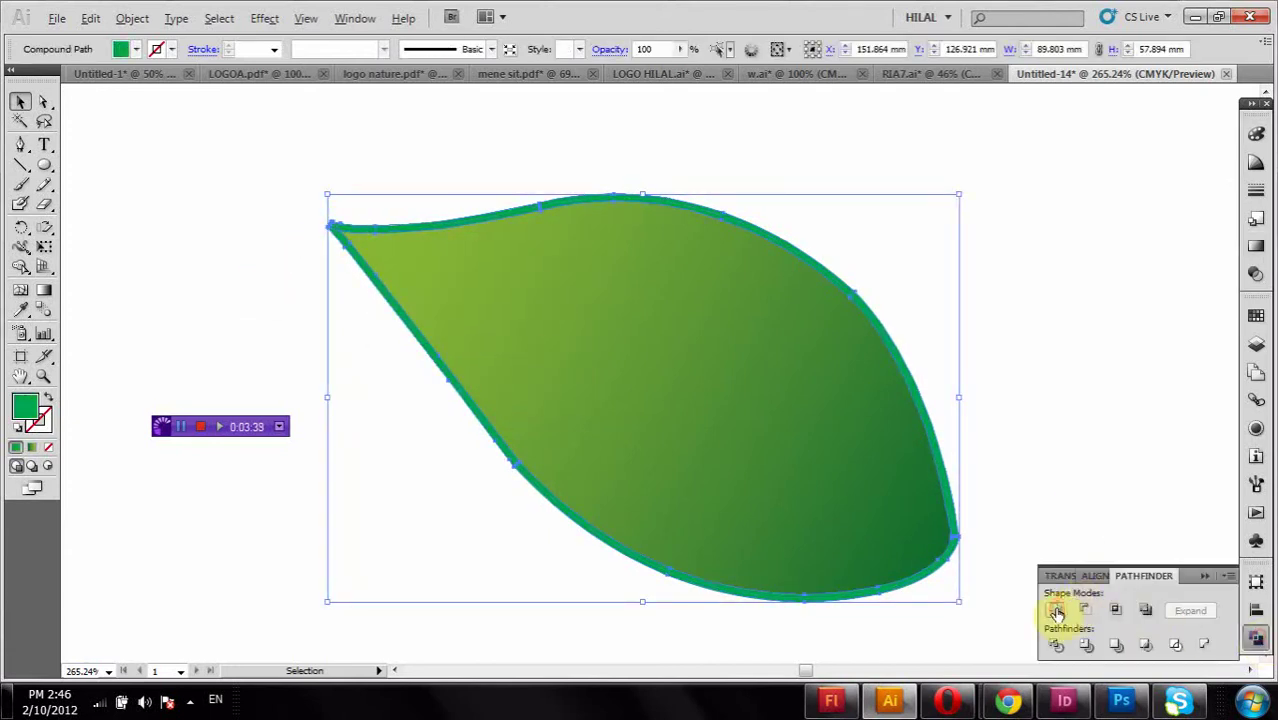
- Fill the leaf's border with the linear green gradient and darken its dark stop to K=82
left_click(1257, 248)
left_click(1084, 221)
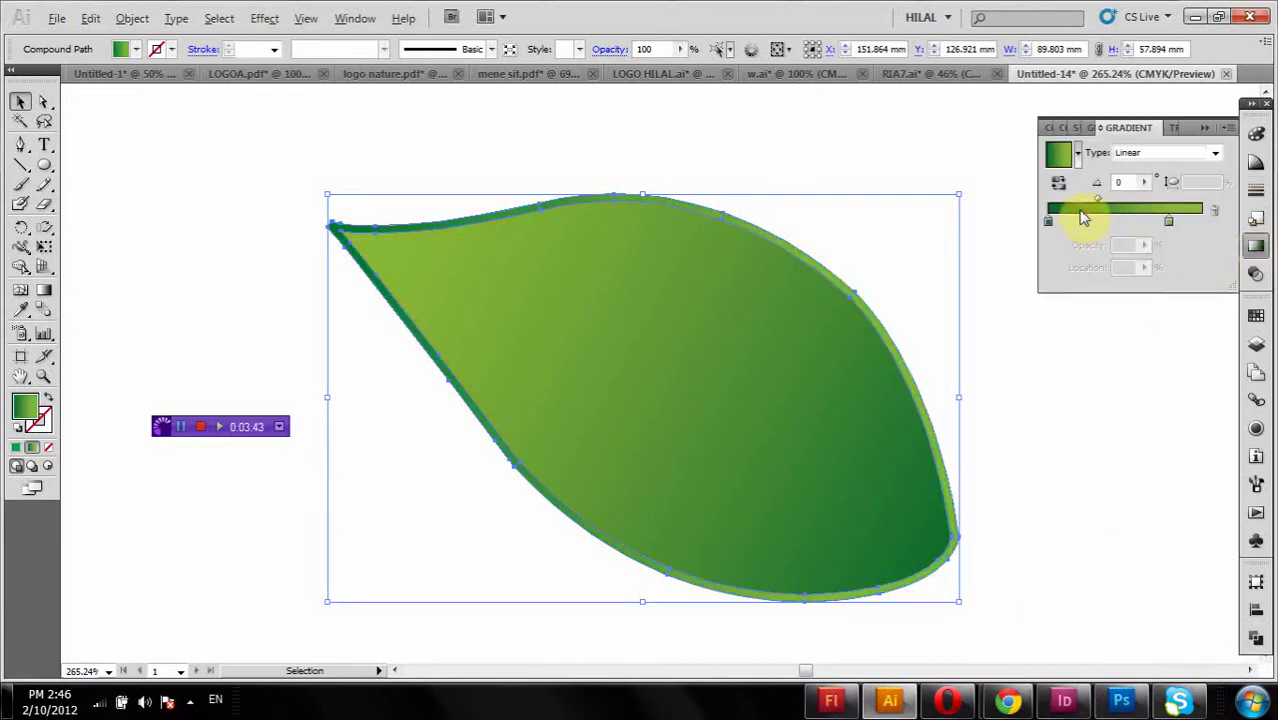
left_click(1050, 223)
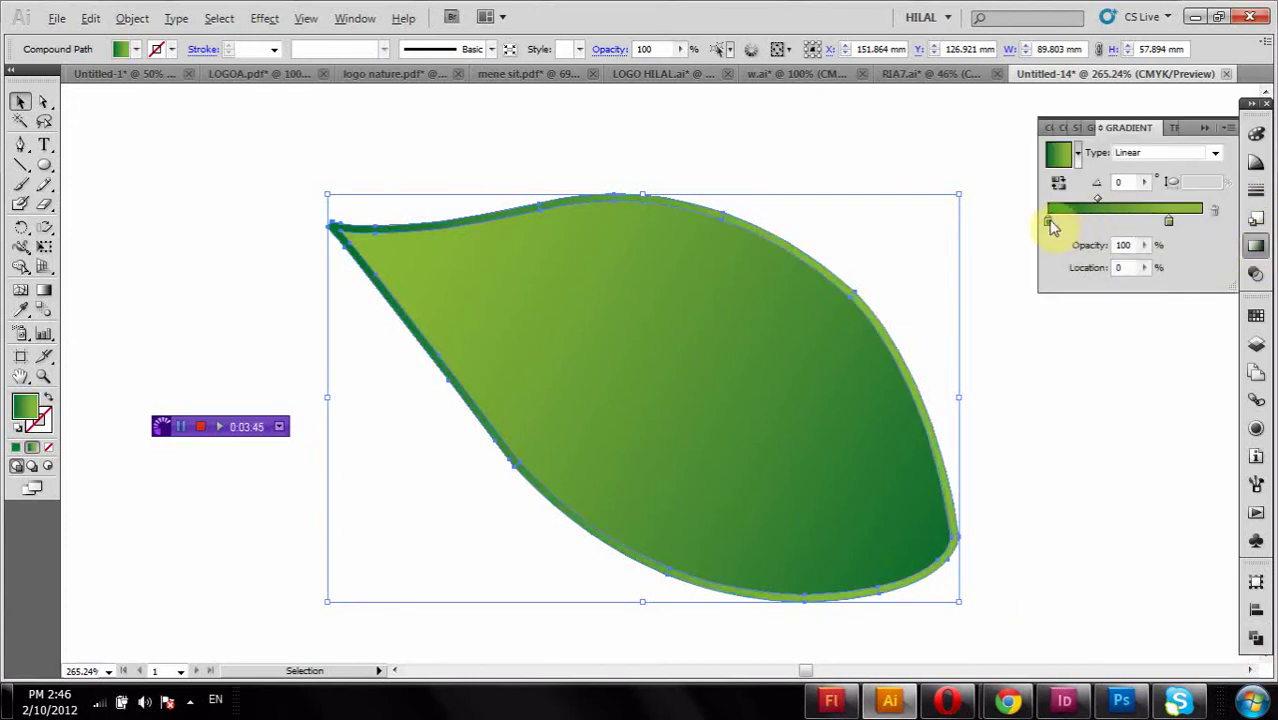
double_click(1050, 222)
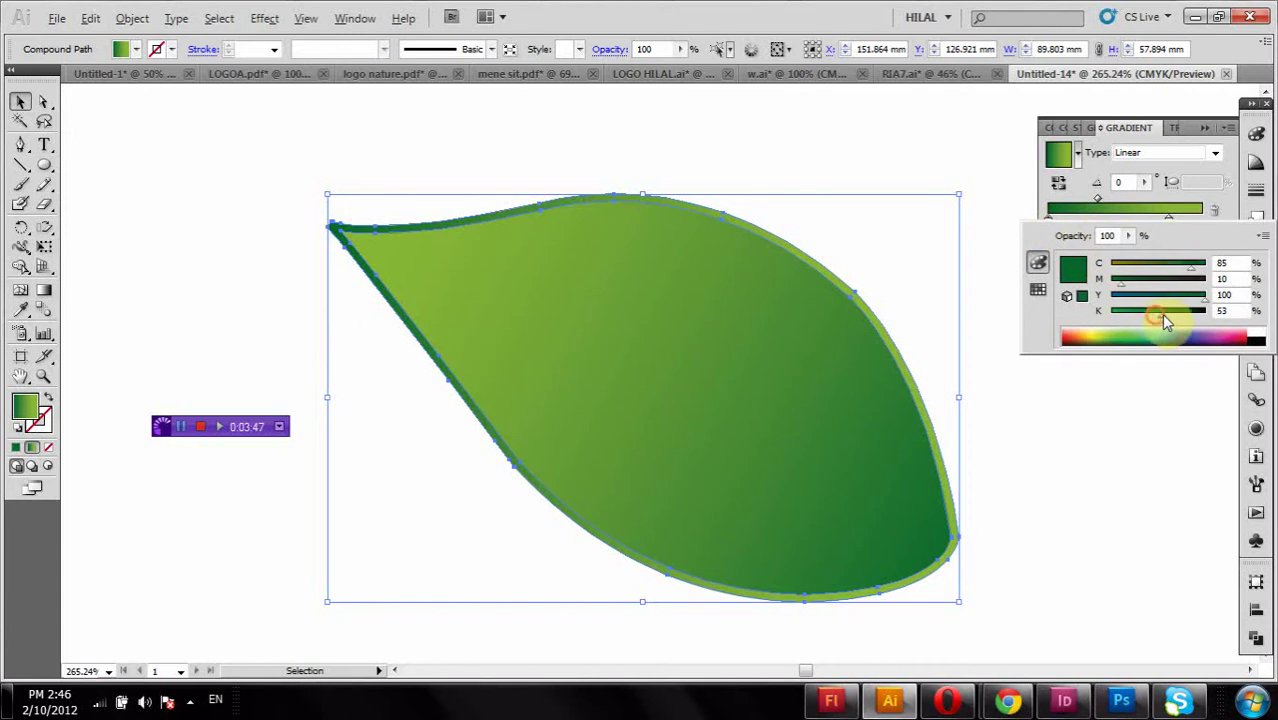
left_click_drag(1164, 316, 1188, 316)
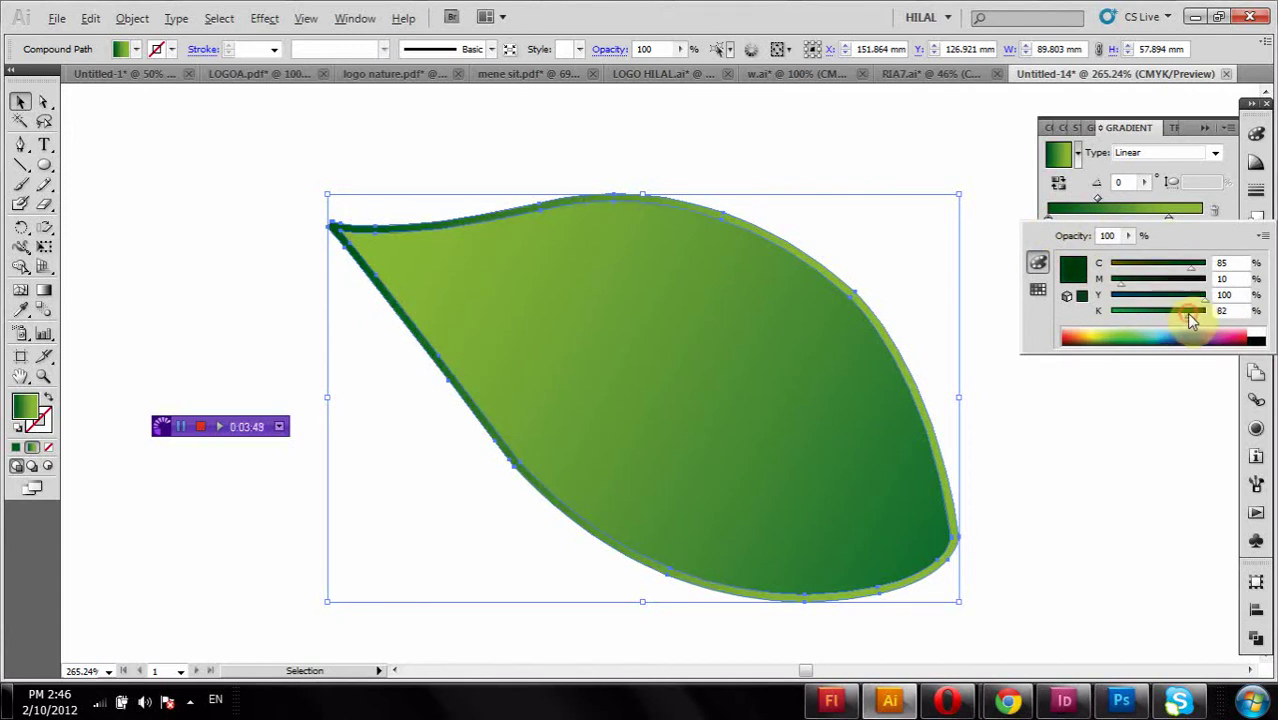
- Move the border gradient's light green stop to location 100% and raise its cyan to about 71%
left_click(1168, 218)
left_click_drag(1172, 218, 1203, 220)
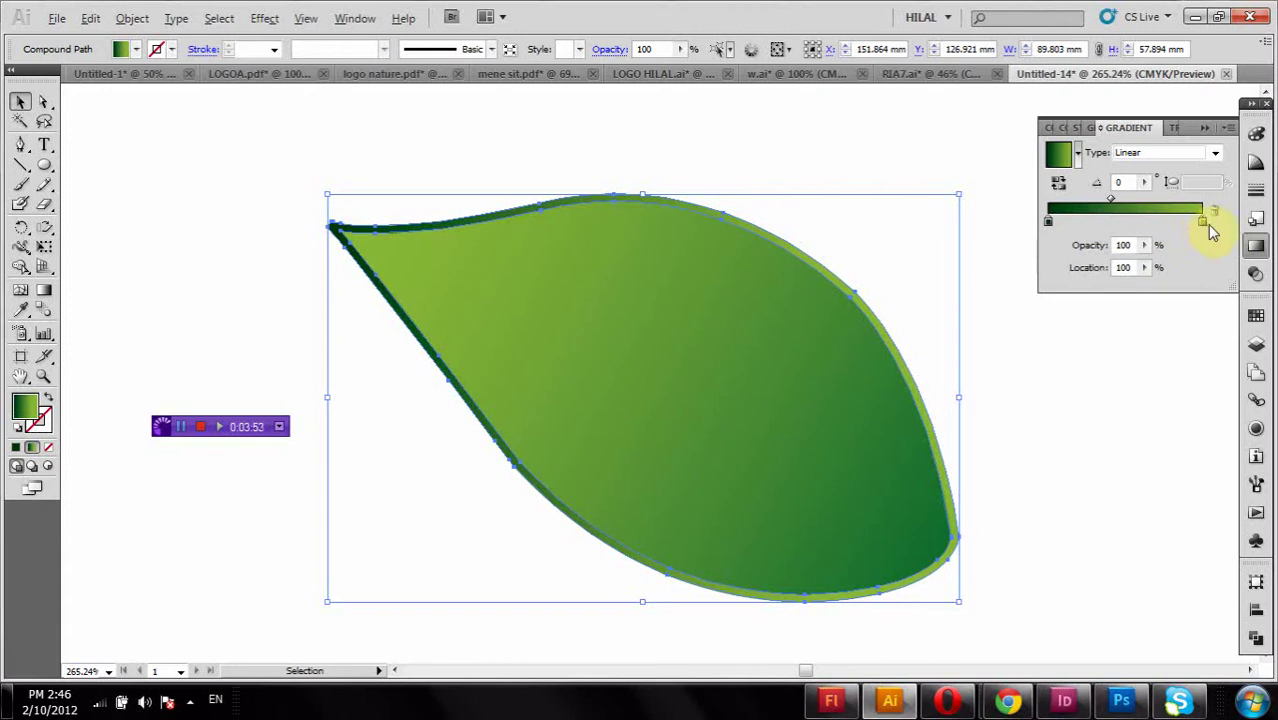
double_click(1204, 220)
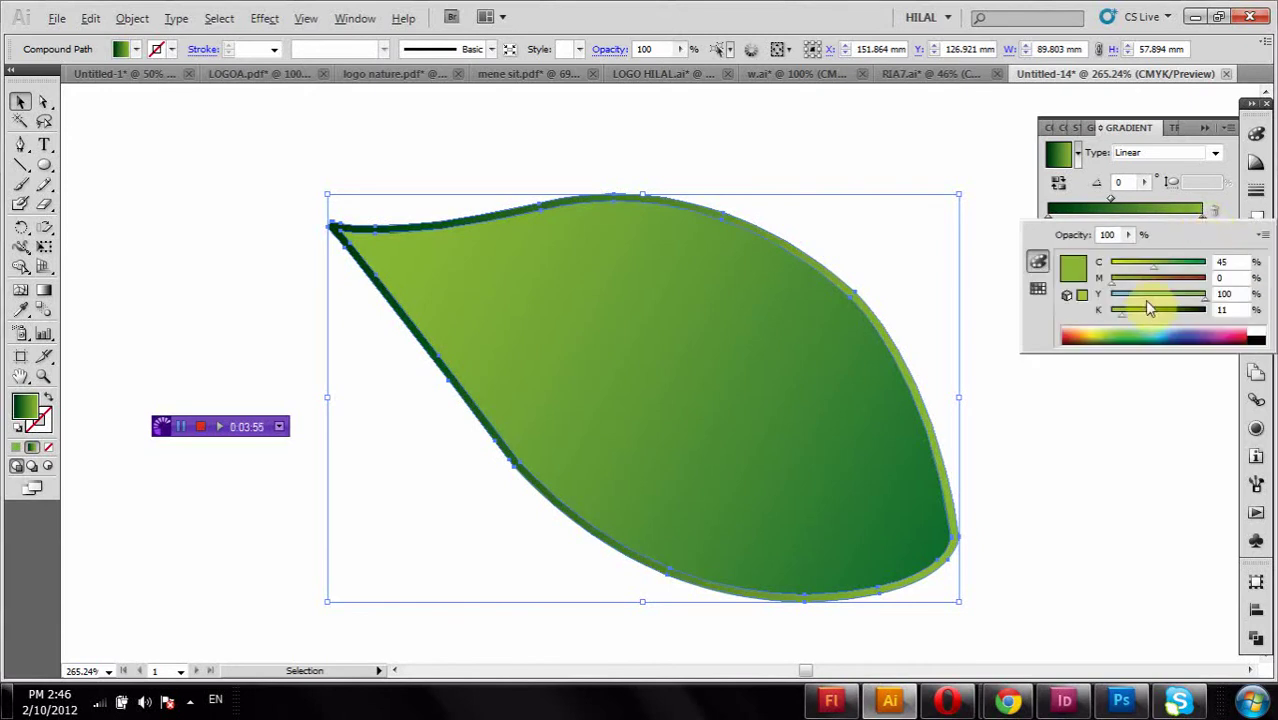
left_click(1175, 272)
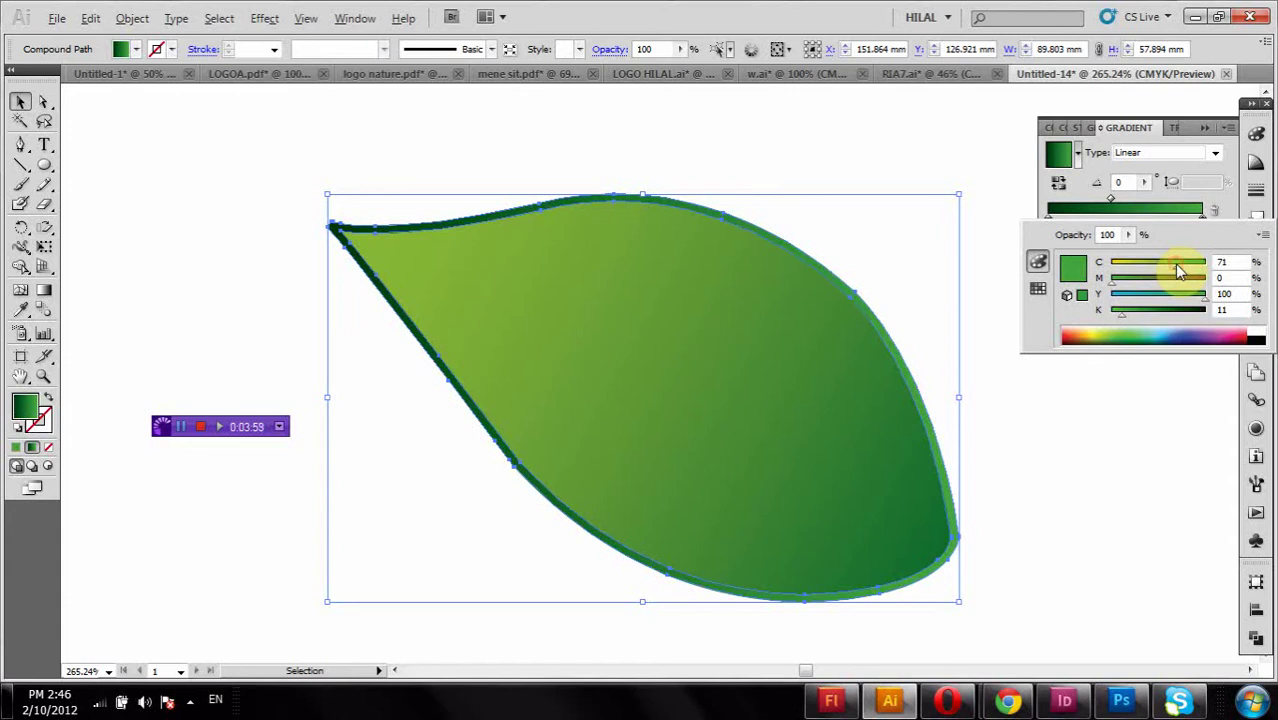
left_click(1181, 271)
- Shift the border gradient's midpoint to about 34% and tilt the gradient diagonally to an angle of about 34°
left_click(1116, 203)
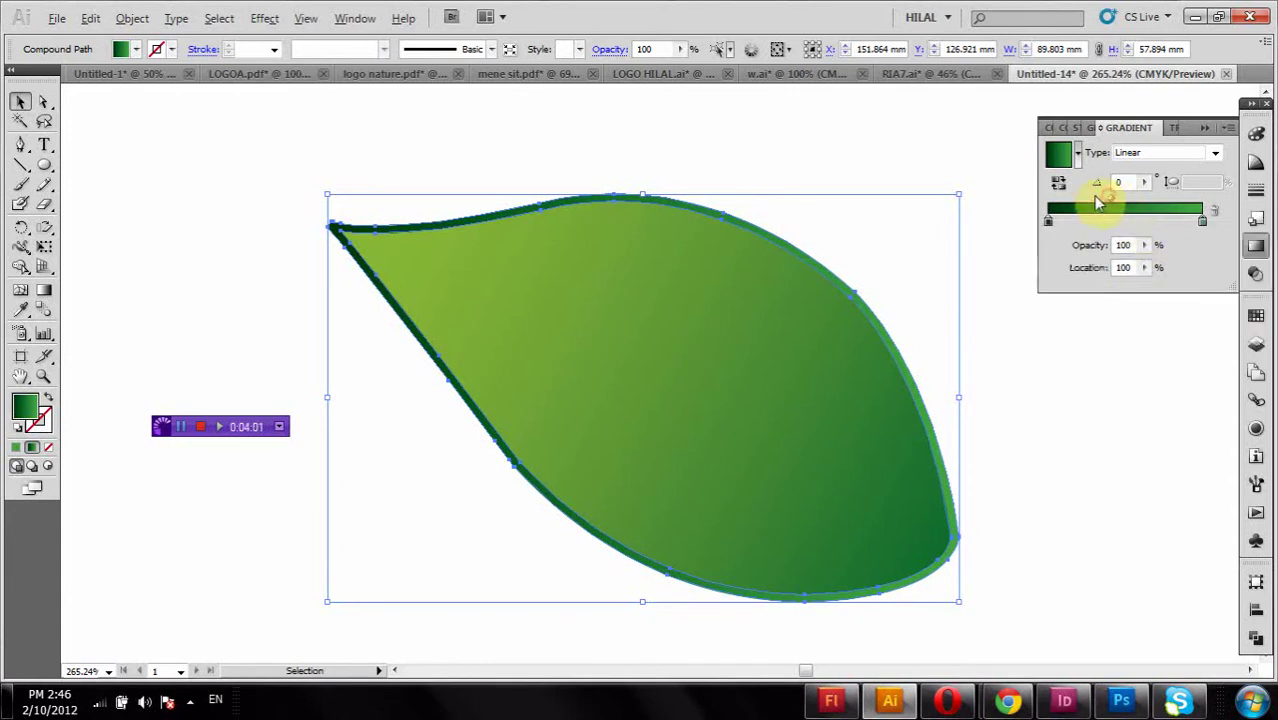
left_click_drag(1116, 203, 1101, 199)
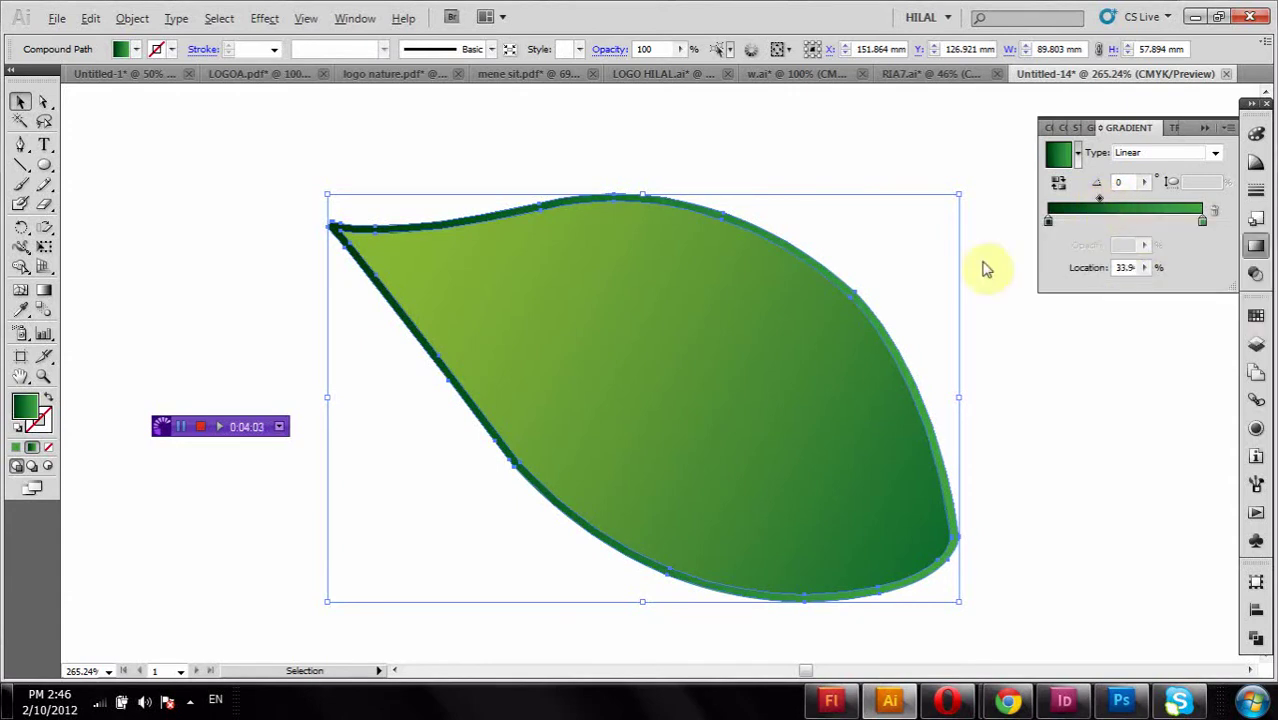
left_click(48, 293)
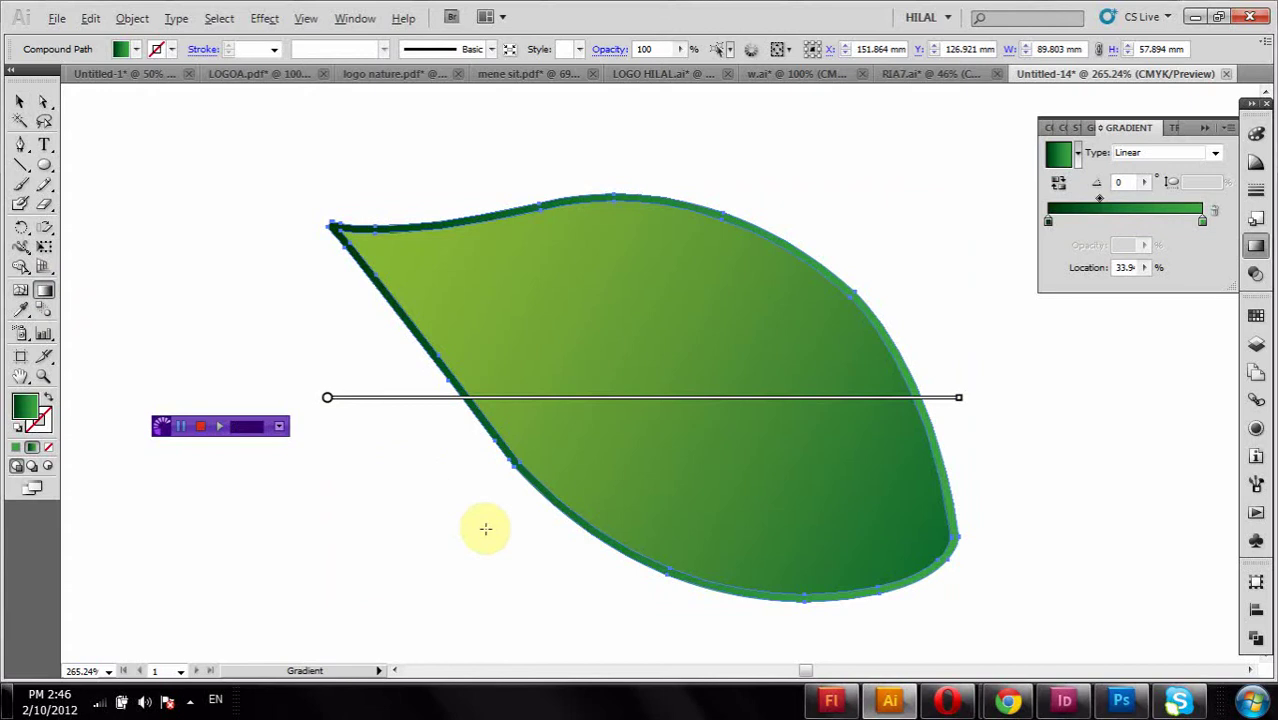
left_click_drag(964, 396, 884, 217)
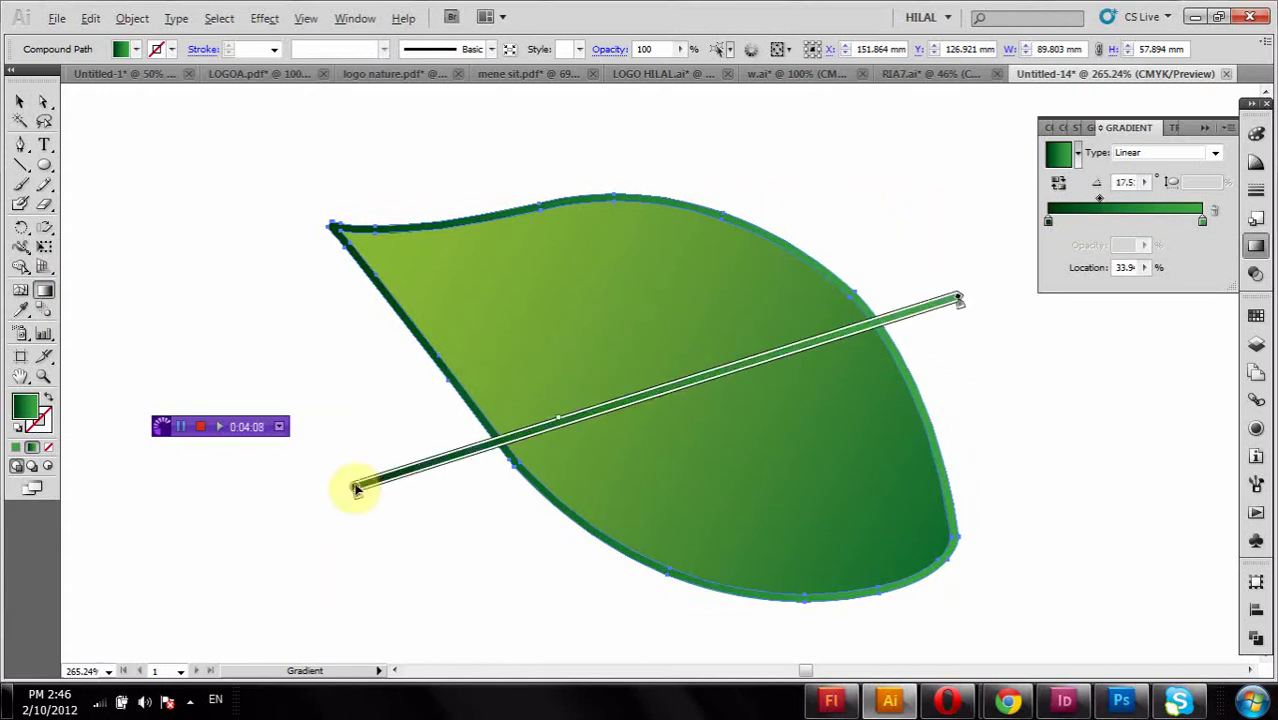
mouse_move(355, 487)
left_mouse_down()
mouse_move(399, 559)
mouse_move(380, 480)
left_mouse_up()
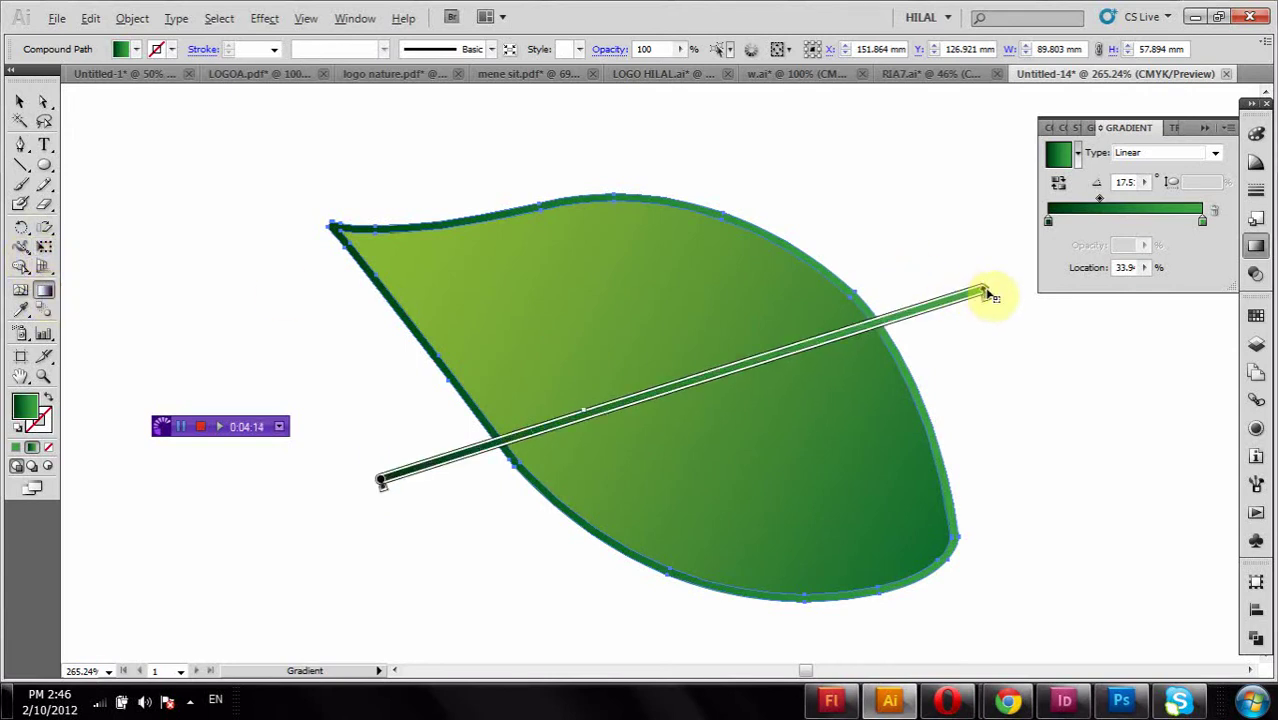
left_click_drag(990, 285, 858, 148)
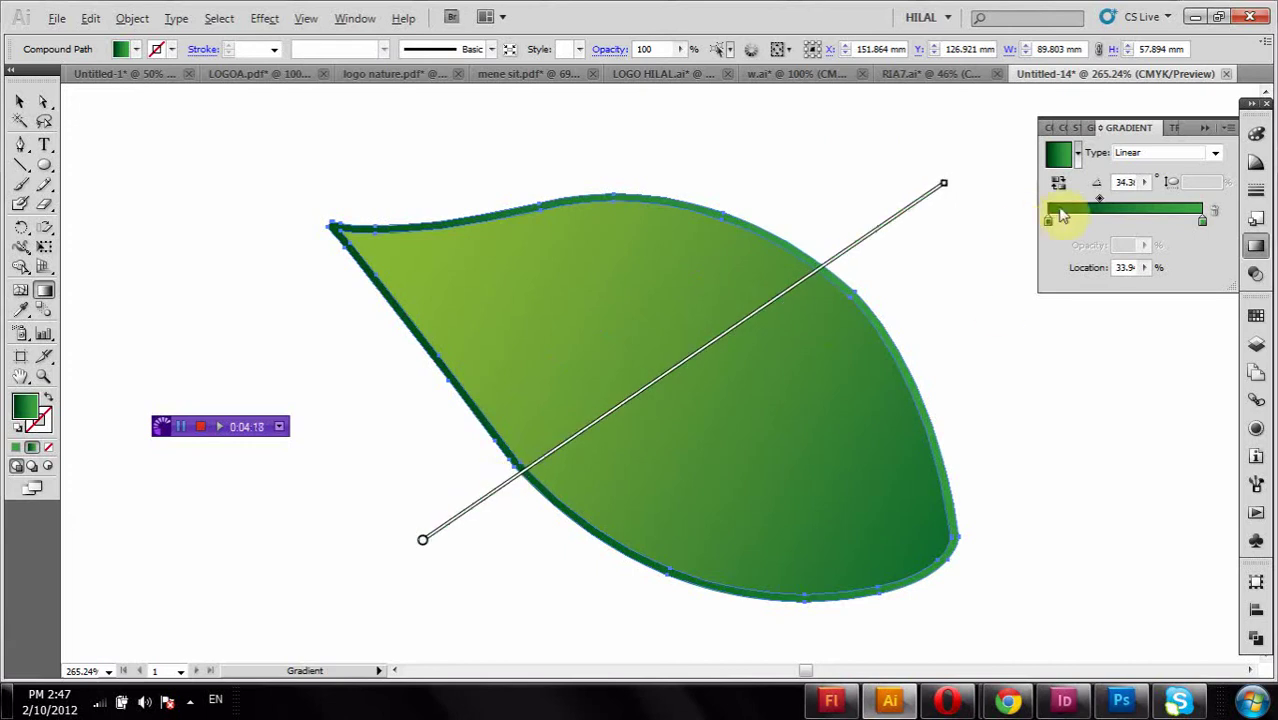
left_click(1059, 190)
left_click(1059, 190)
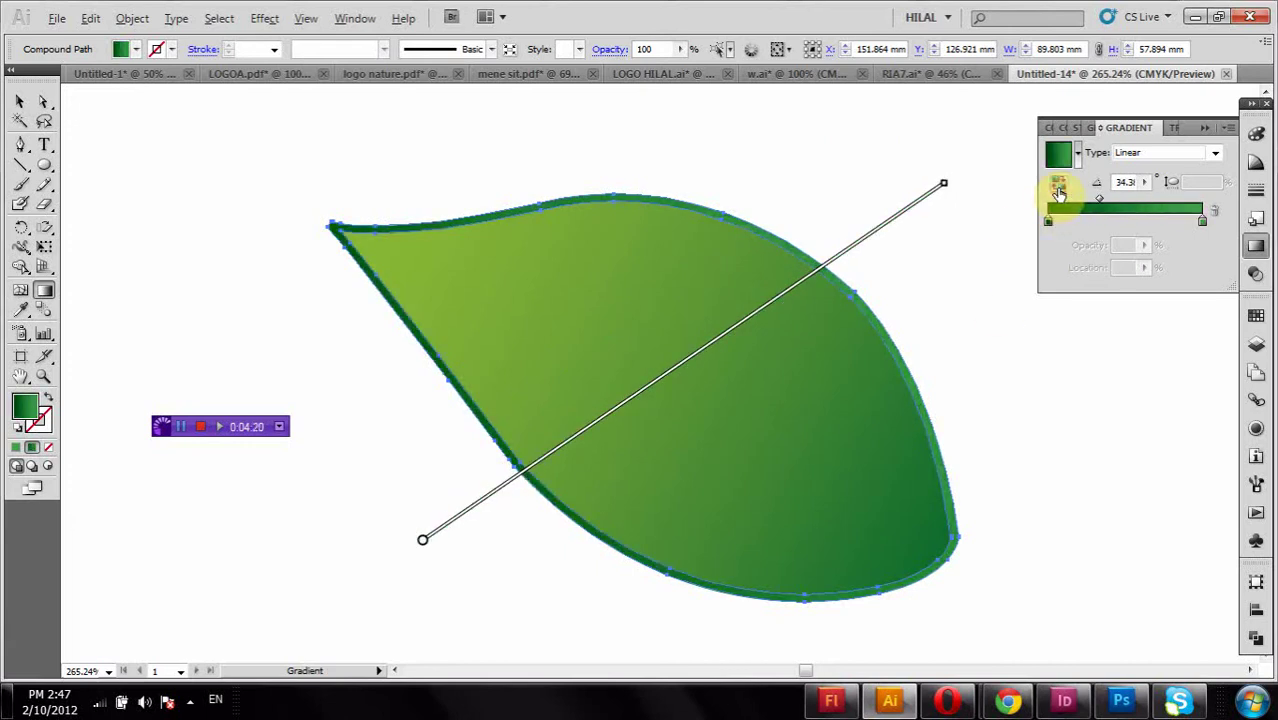
left_click(22, 104)
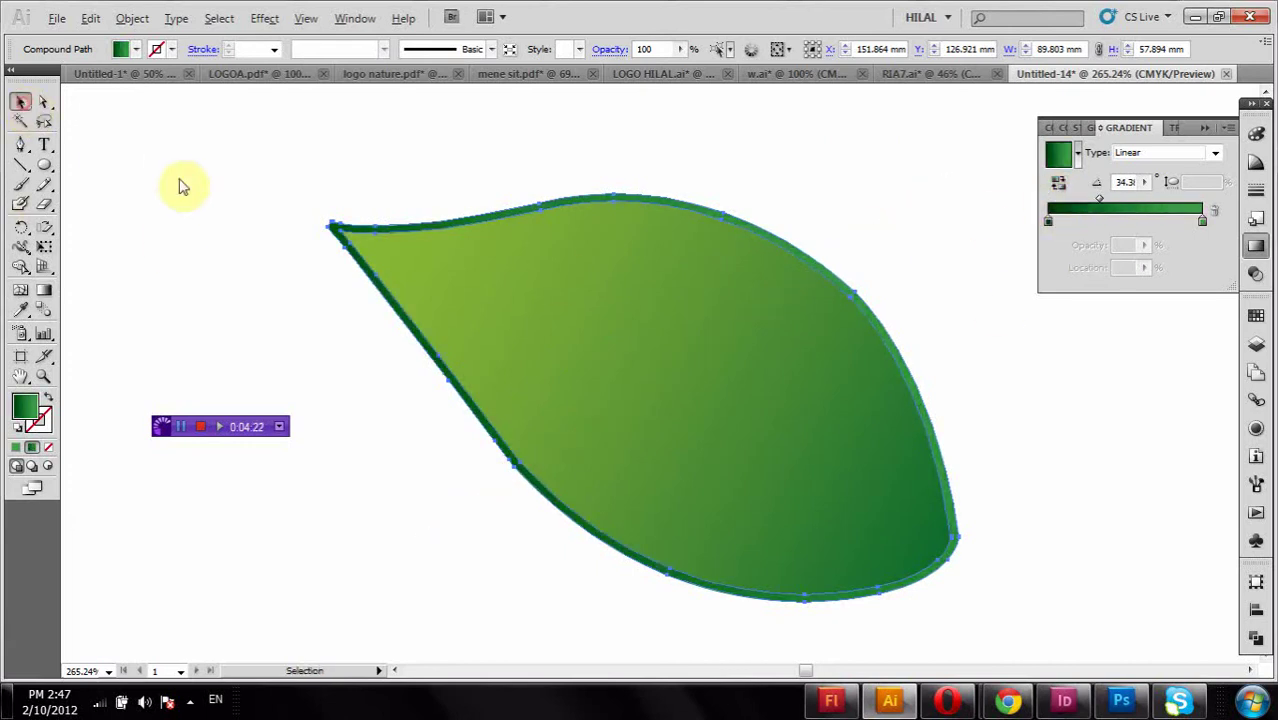
left_click(180, 183)
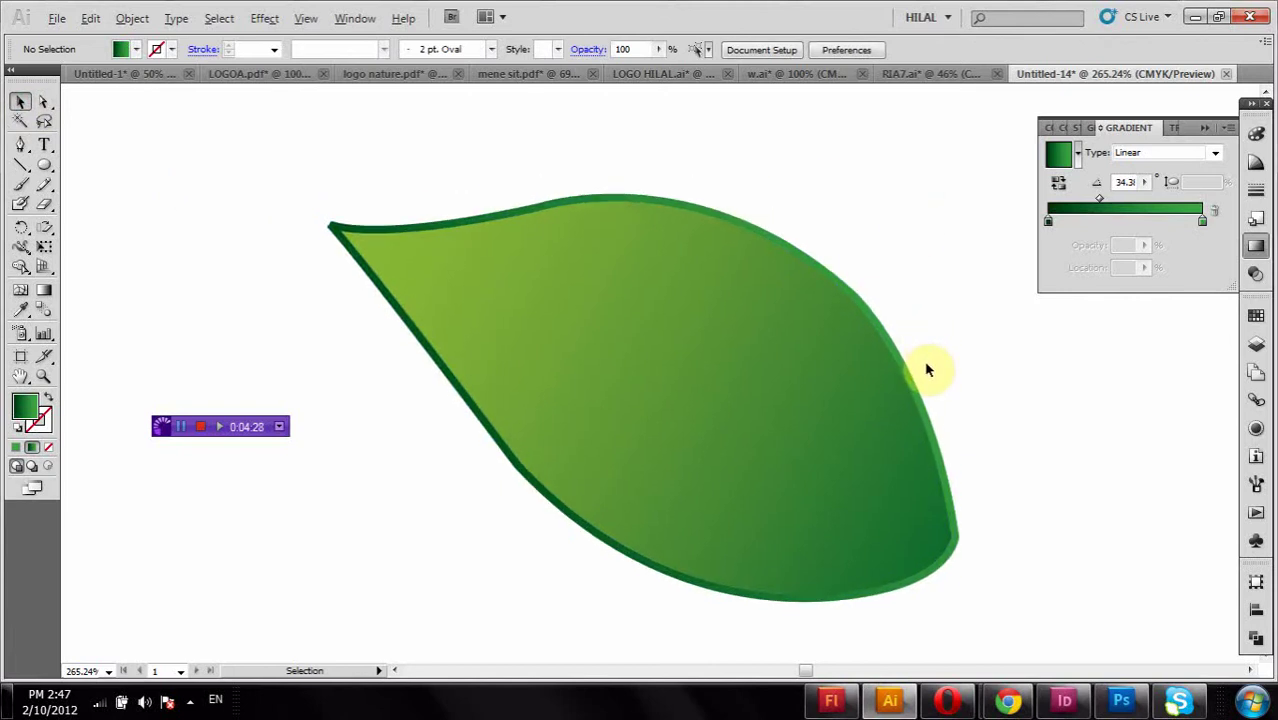
- Draw a curved central vein about 84 mm wide and 43 mm high with the Pen tool, from the leaf's lower-right end to its pointed tip
left_click(727, 390)
left_click(864, 180)
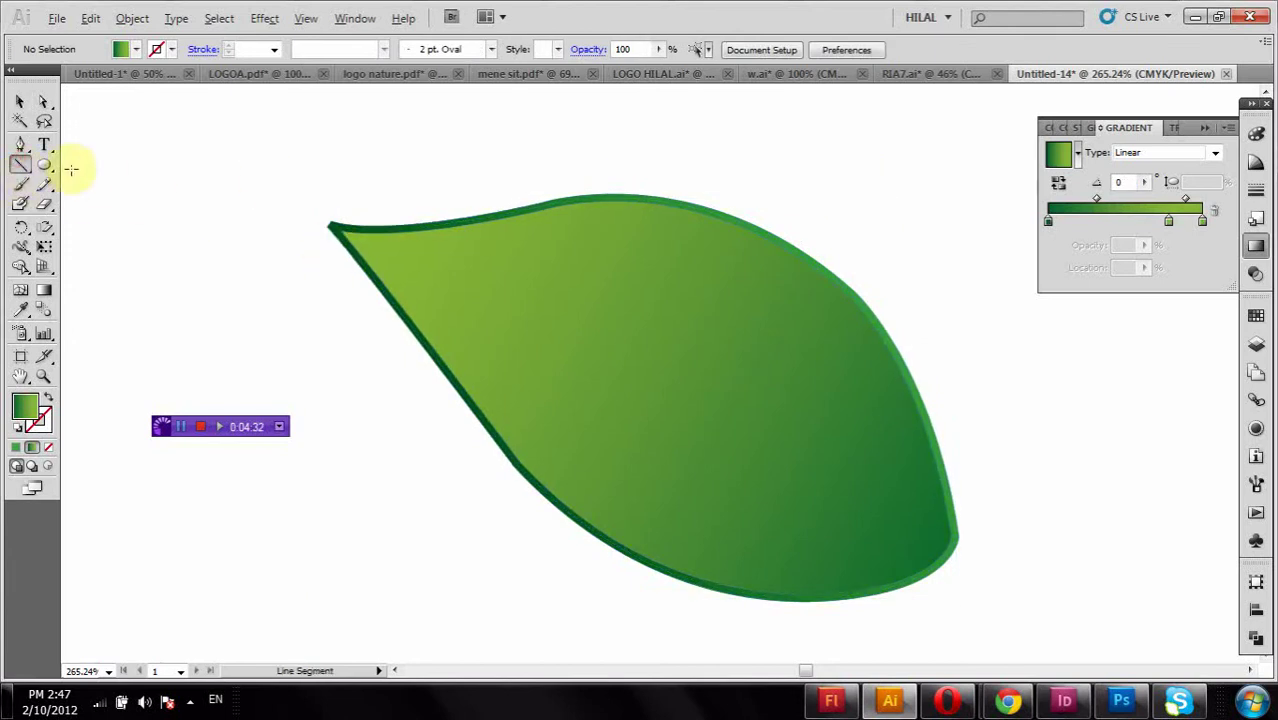
left_click(20, 144)
left_click(946, 540)
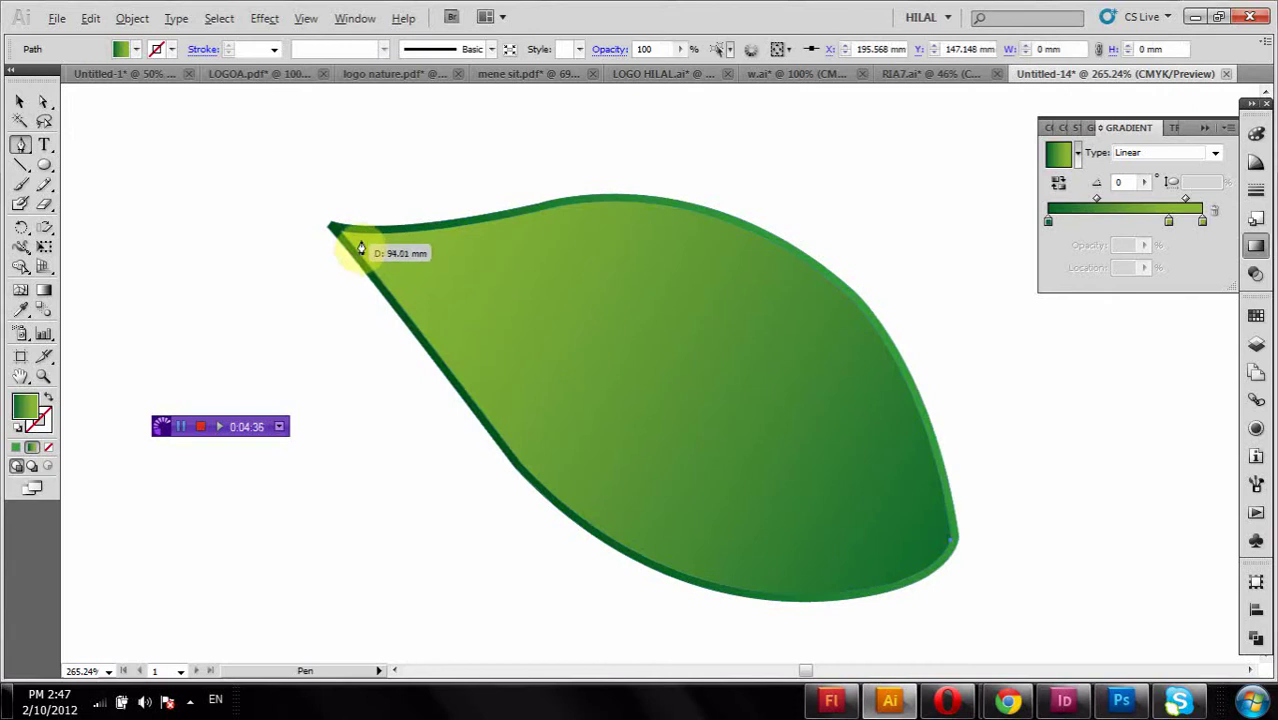
left_click(331, 229)
left_click_drag(279, 233, 231, 205)
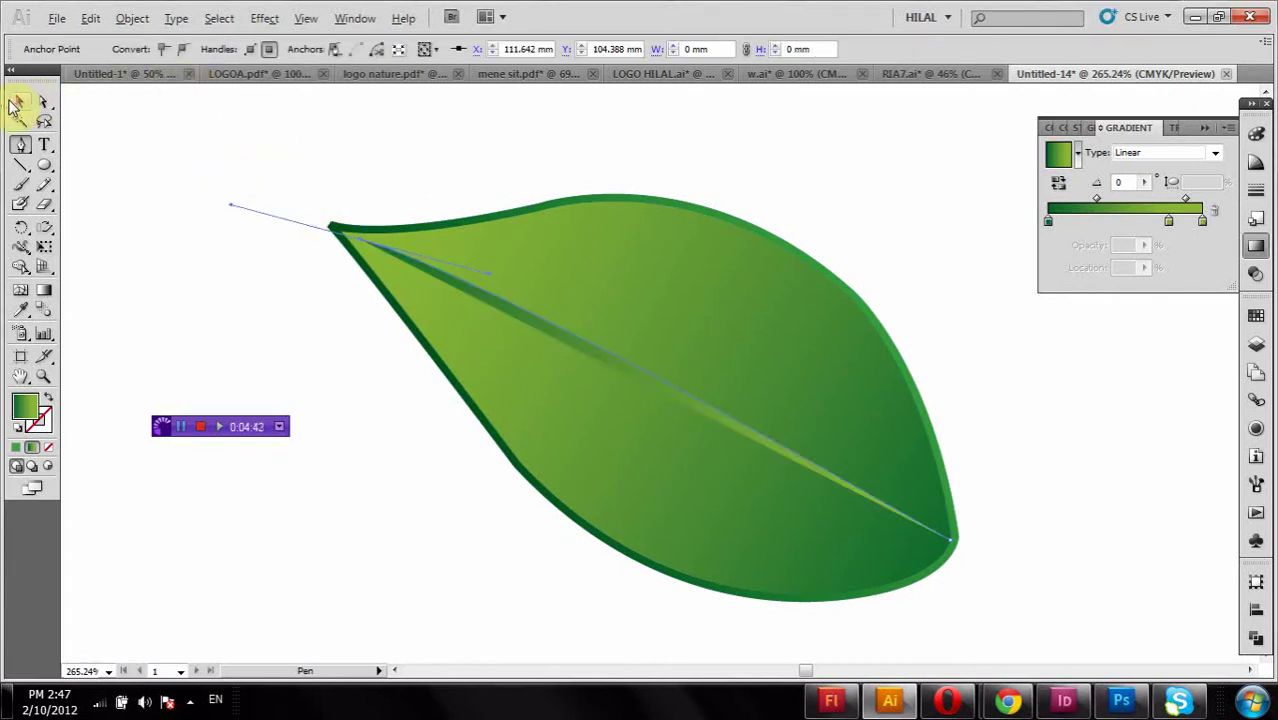
- Give the central vein path a white 2 pt stroke and no fill
left_click(20, 102)
left_click(465, 283)
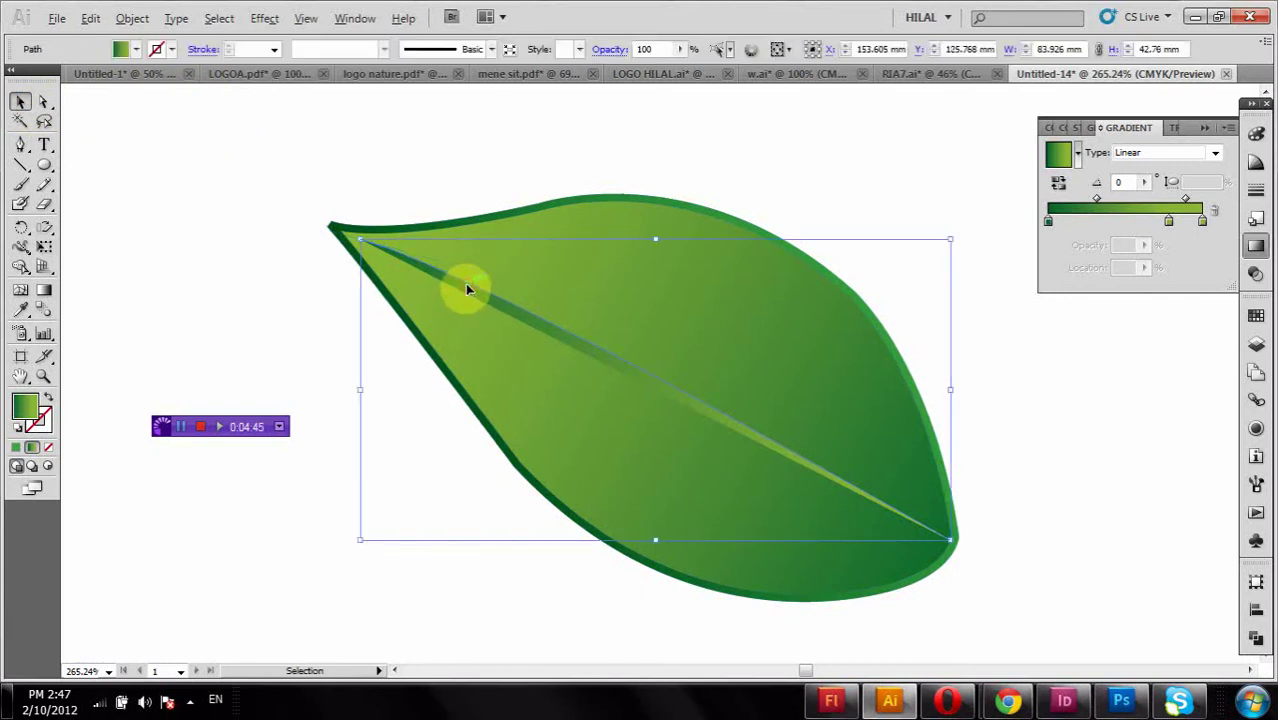
left_click(157, 49)
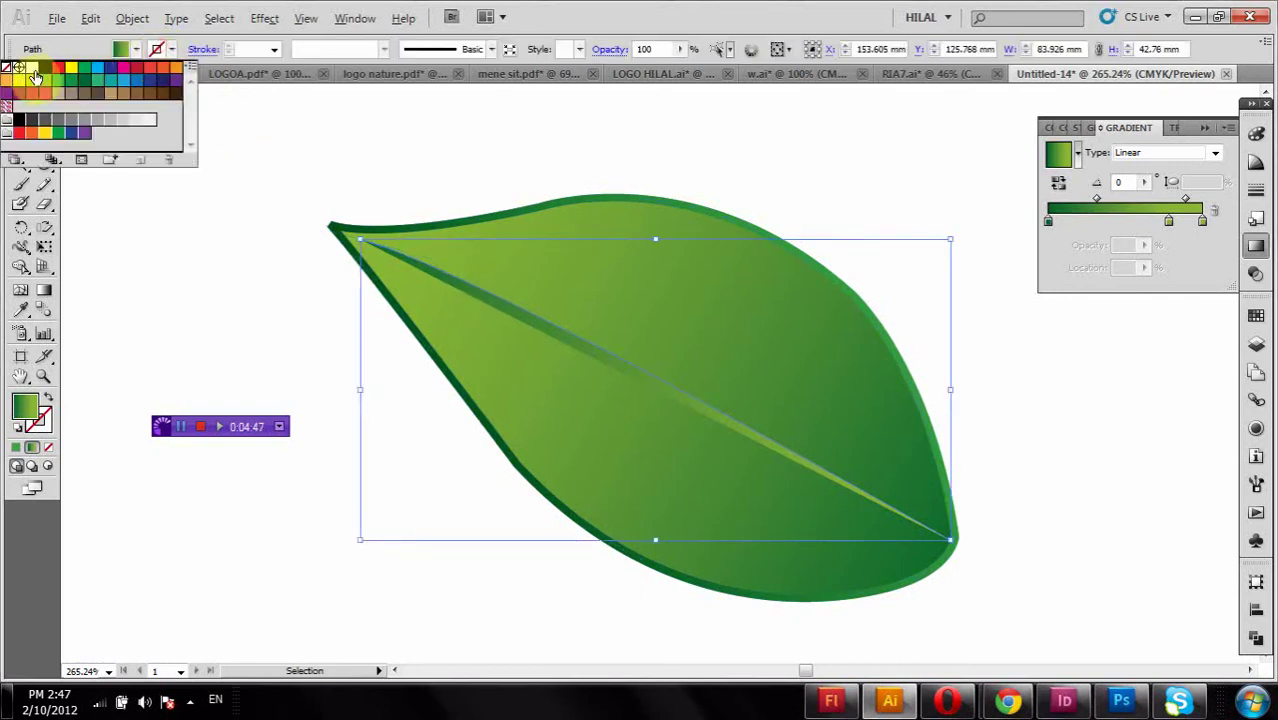
left_click(33, 72)
left_click(133, 50)
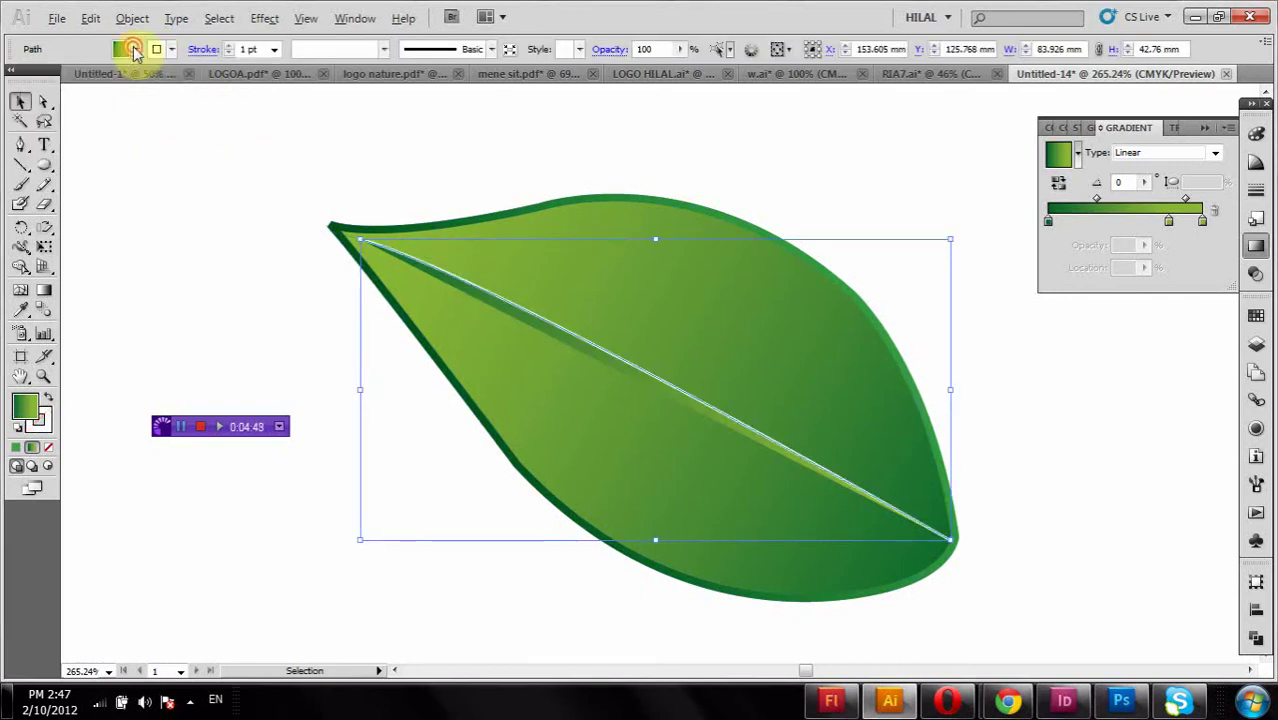
left_click(6, 67)
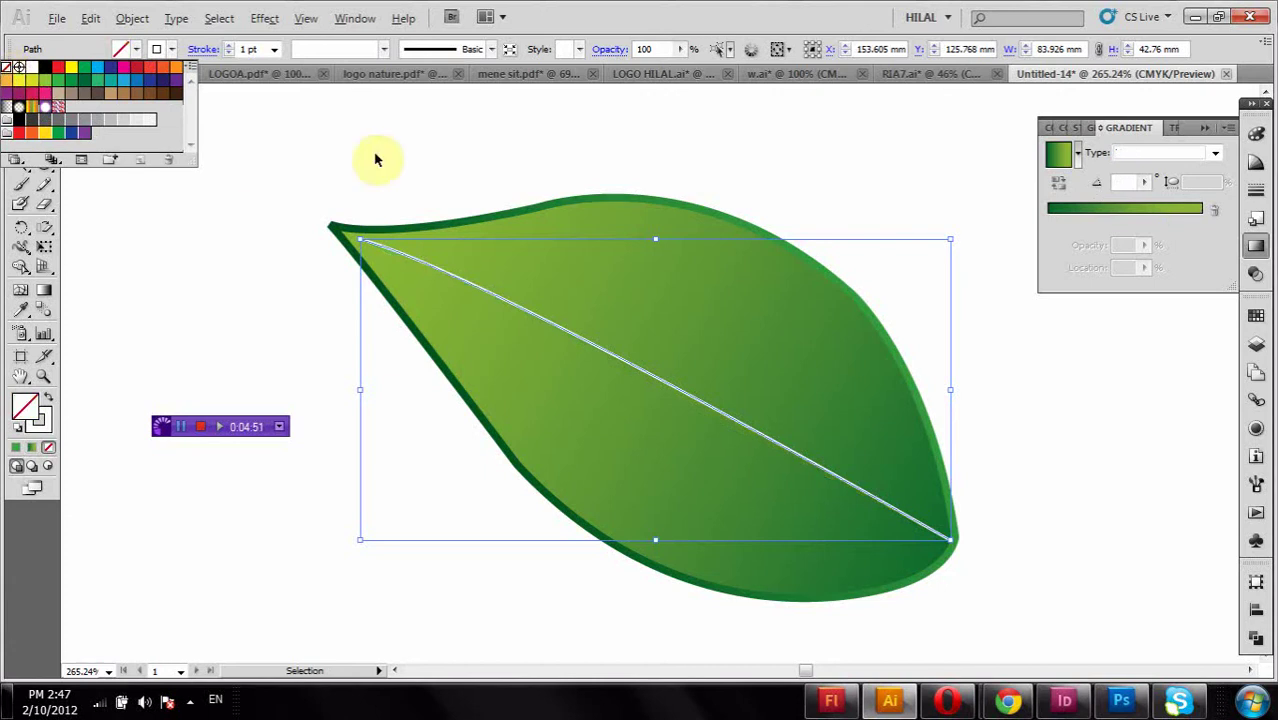
left_click(230, 45)
left_click(230, 45)
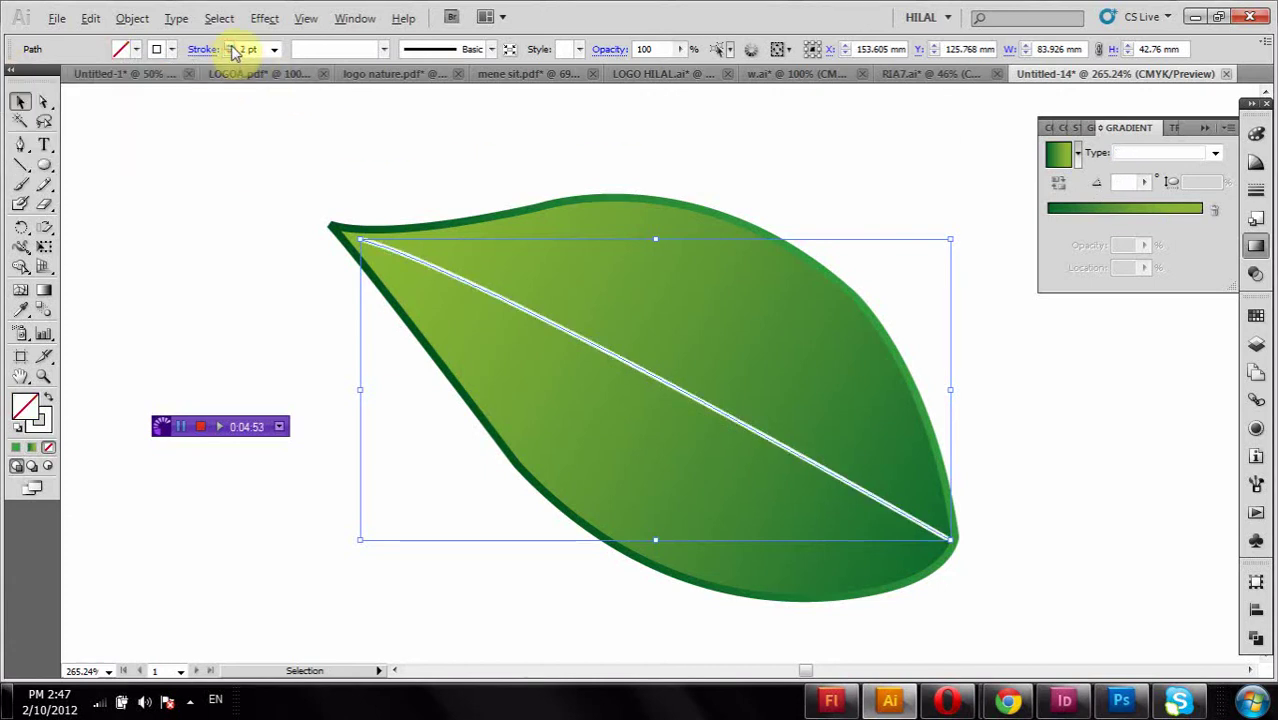
- Expand the vein's stroke into a filled shape and fill it with the black-to-transparent linear gradient
left_click(132, 18)
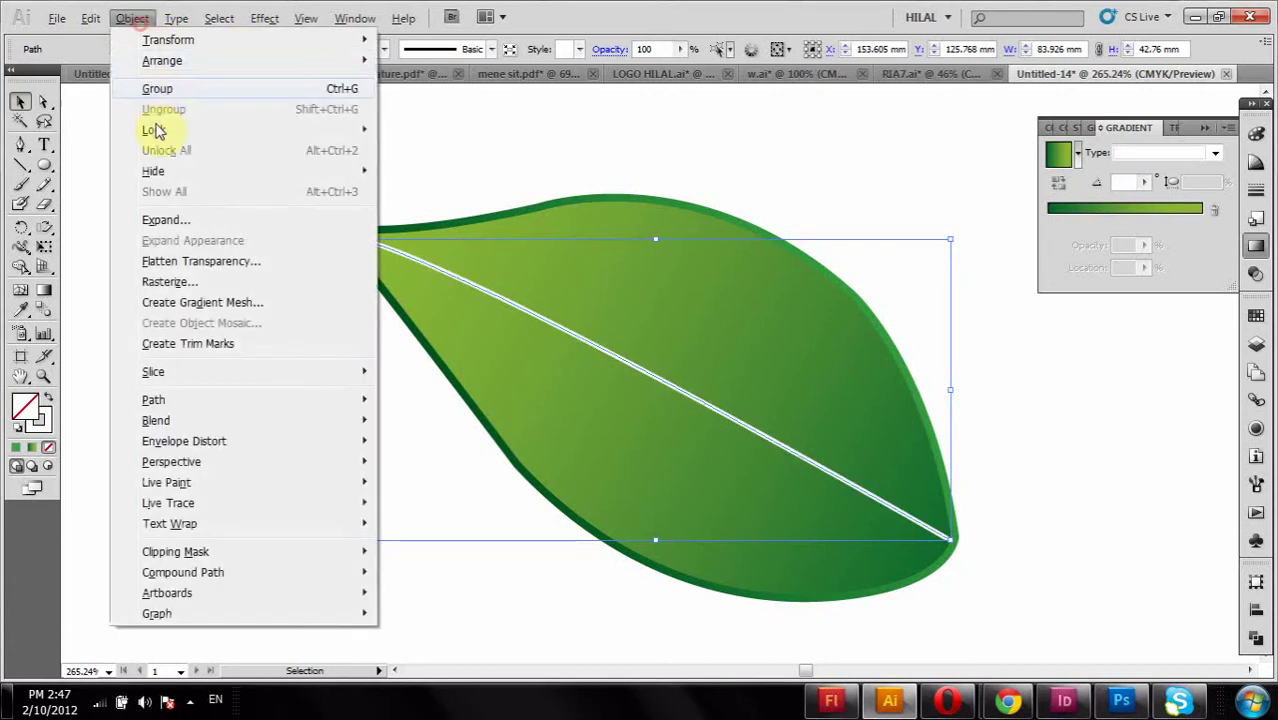
left_click(170, 220)
left_click(716, 277)
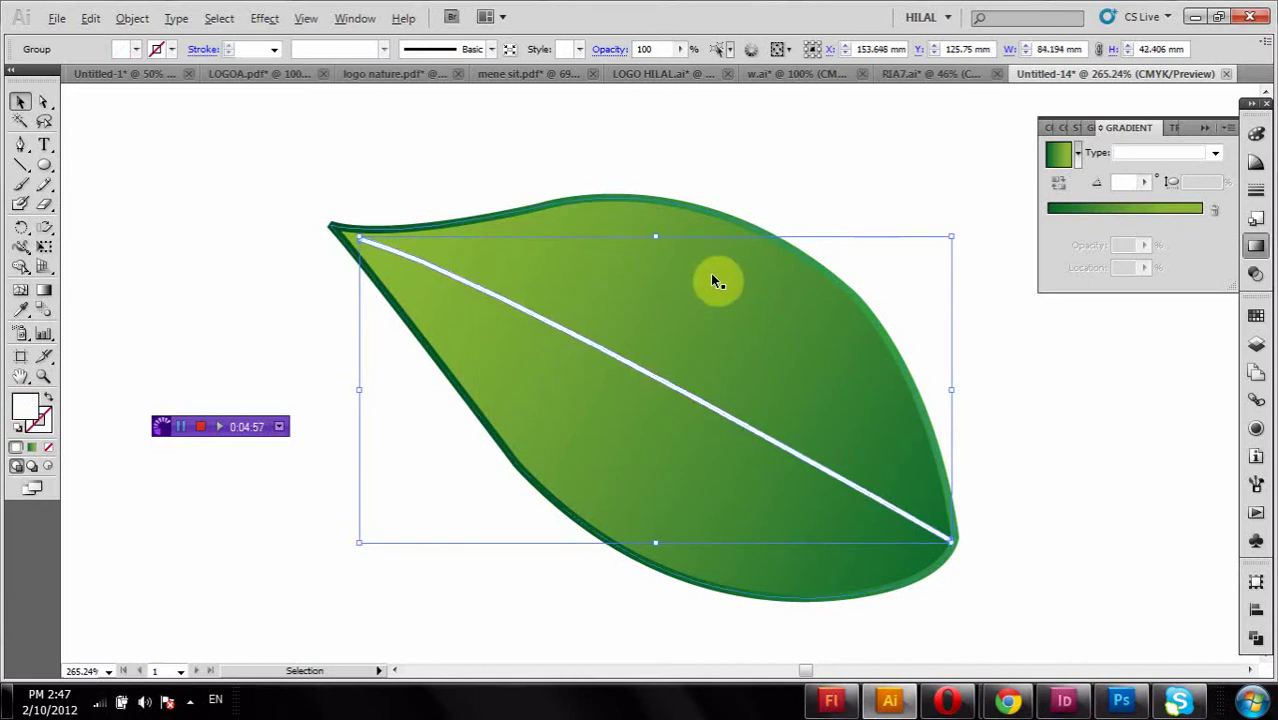
left_click(1078, 165)
left_click(1074, 188)
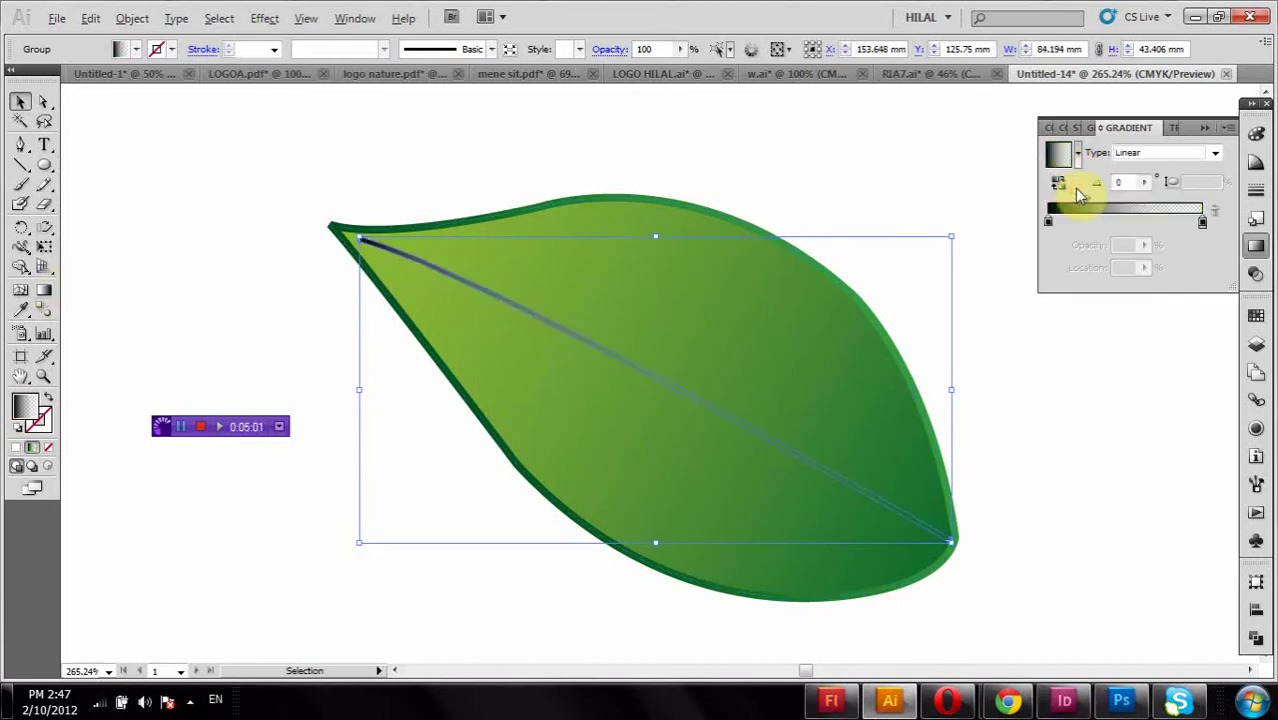
- Change both colour stops of the vein's gradient to white, keeping the end stop at 0% opacity
left_click(1048, 224)
double_click(1048, 222)
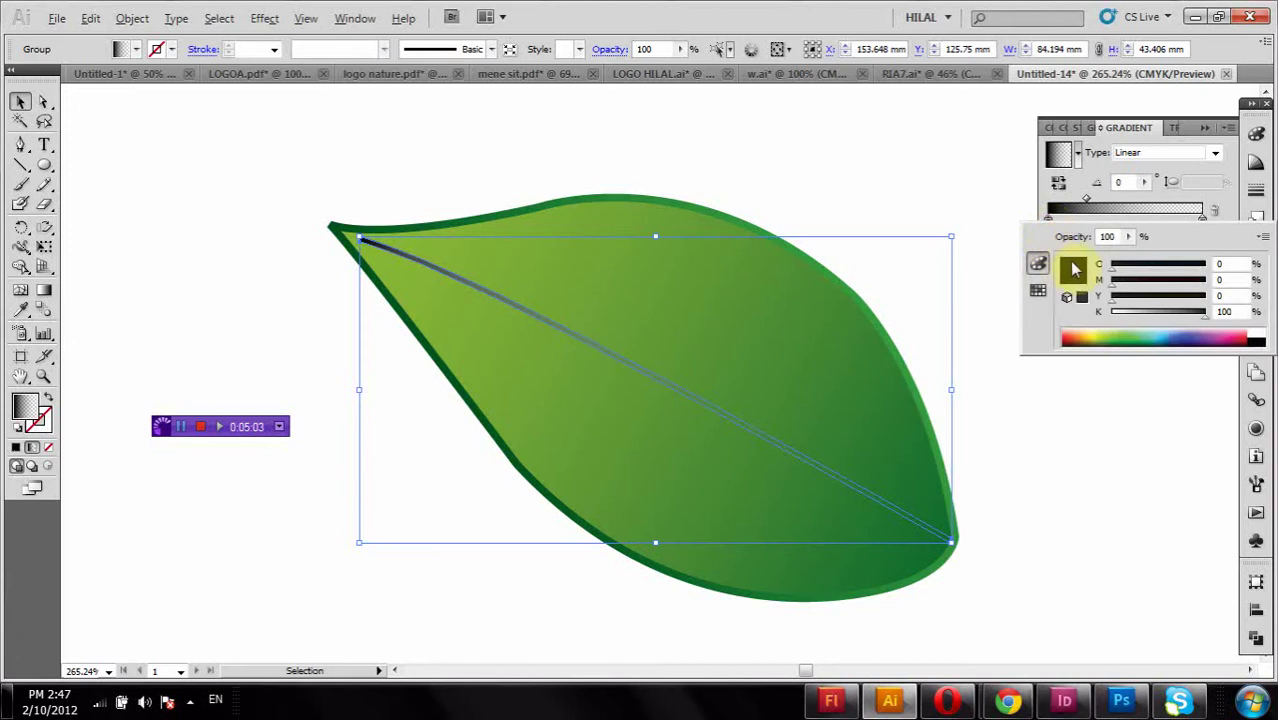
left_click(1038, 289)
left_click(1062, 261)
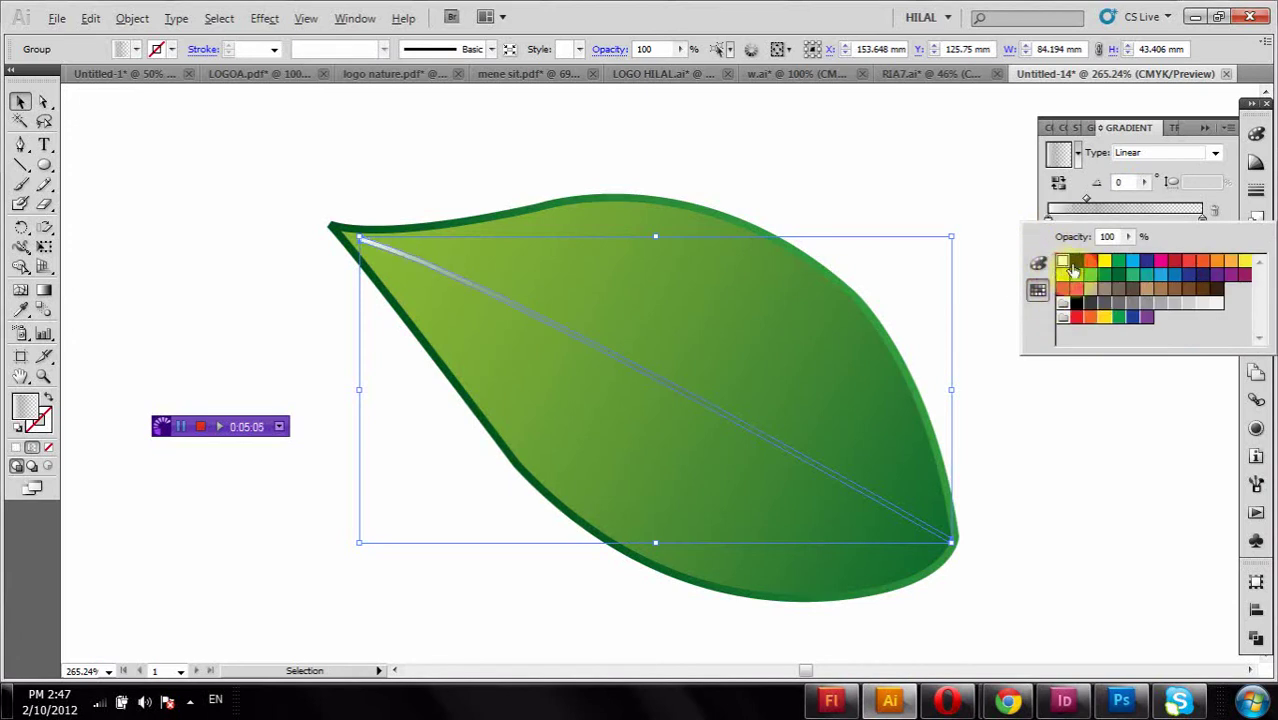
left_click(1202, 218)
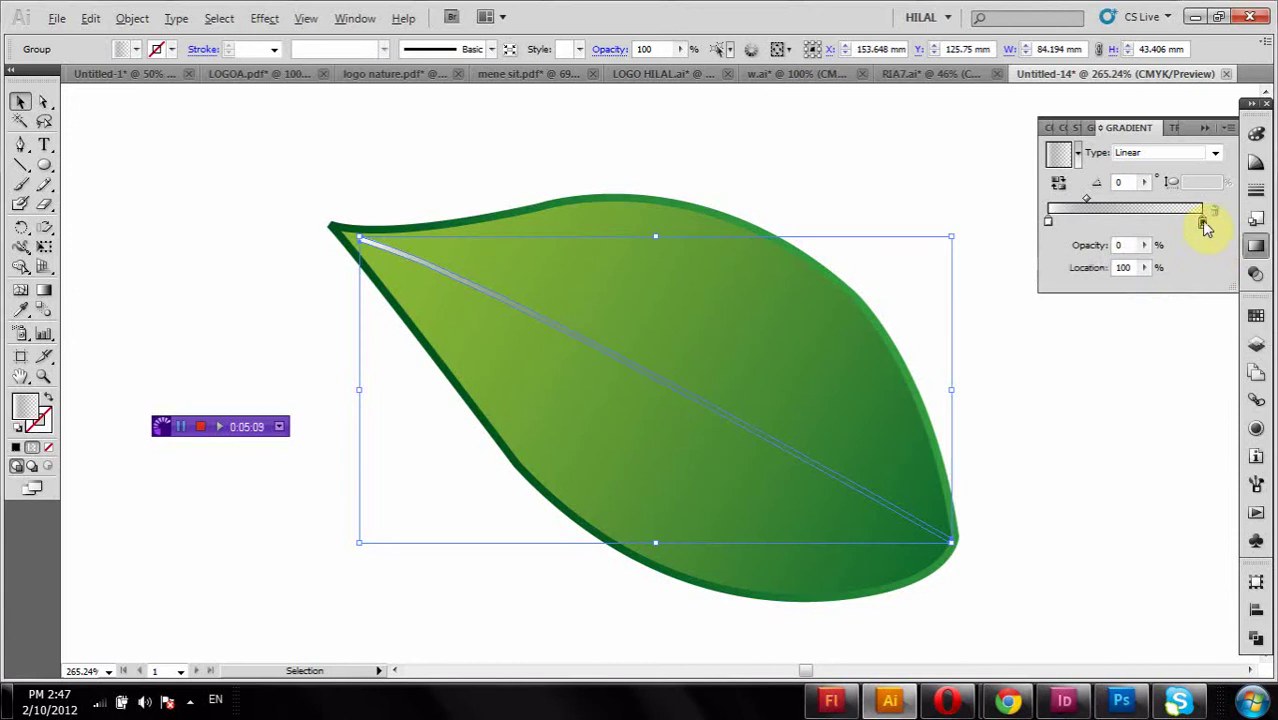
double_click(1204, 220)
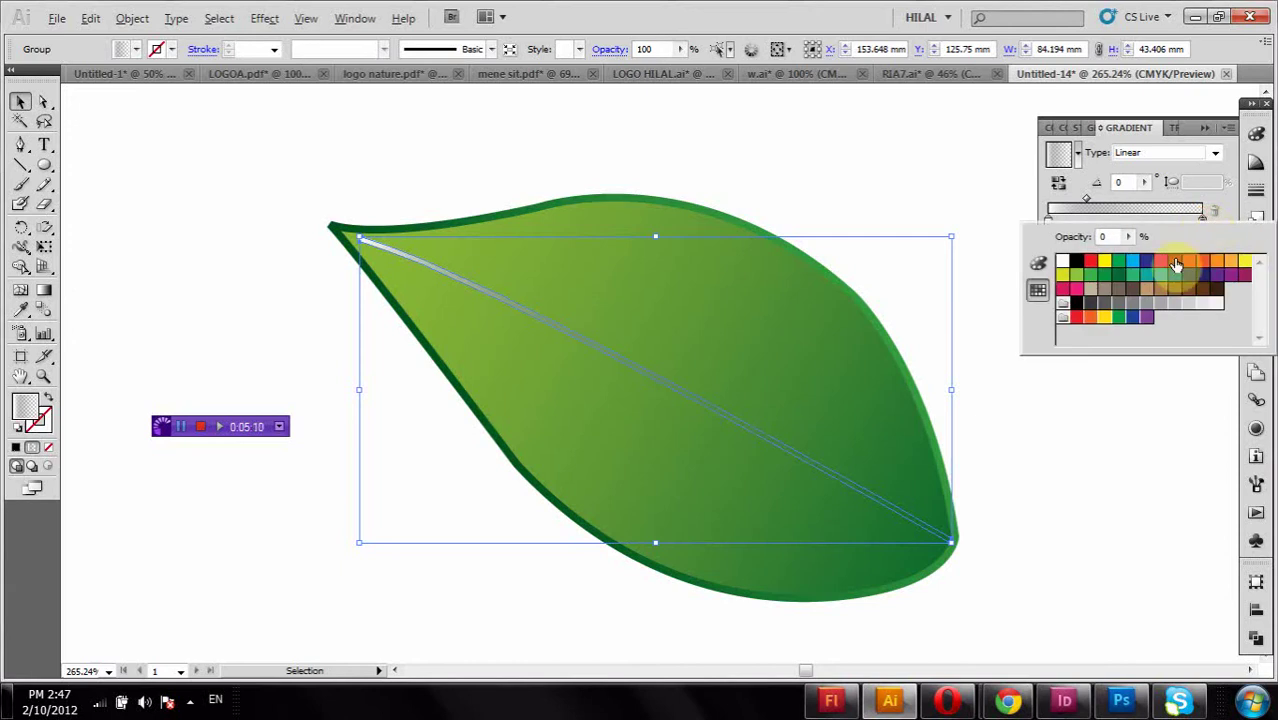
left_click(1064, 262)
left_click(922, 193)
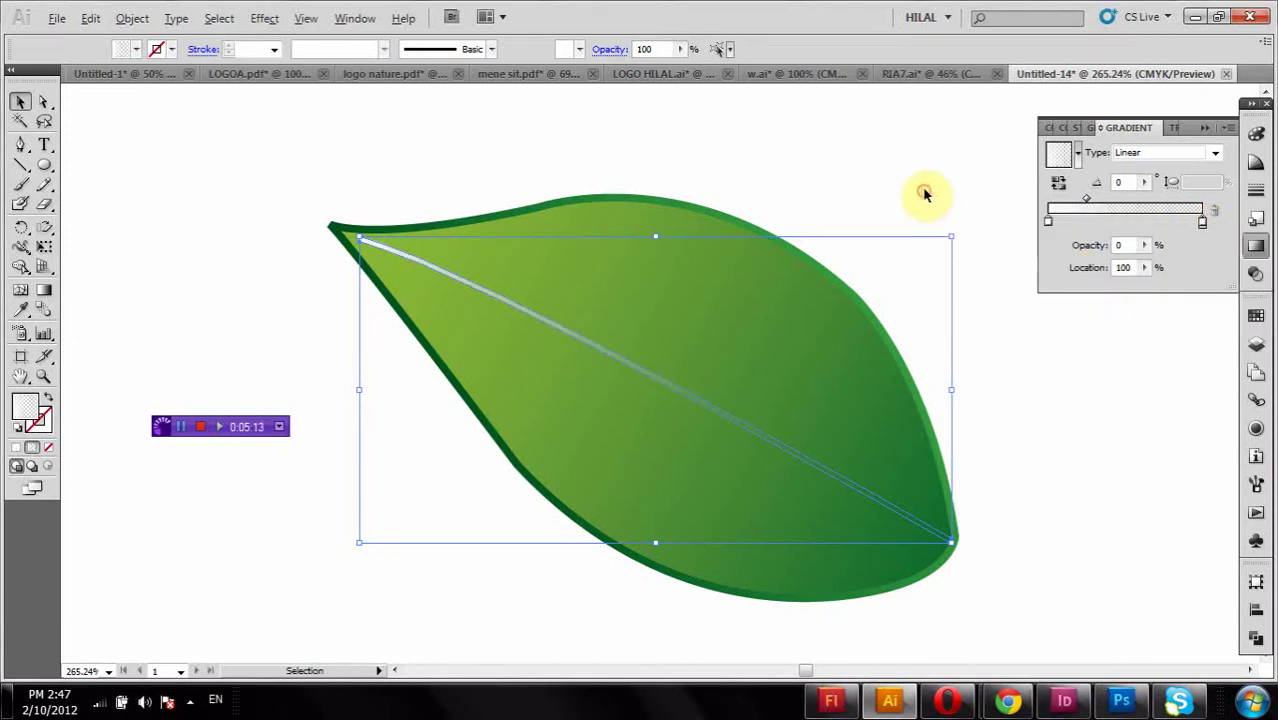
- Reverse the vein's gradient and move its transparent stop to location about 23.6%
left_click(532, 318)
left_click(1055, 186)
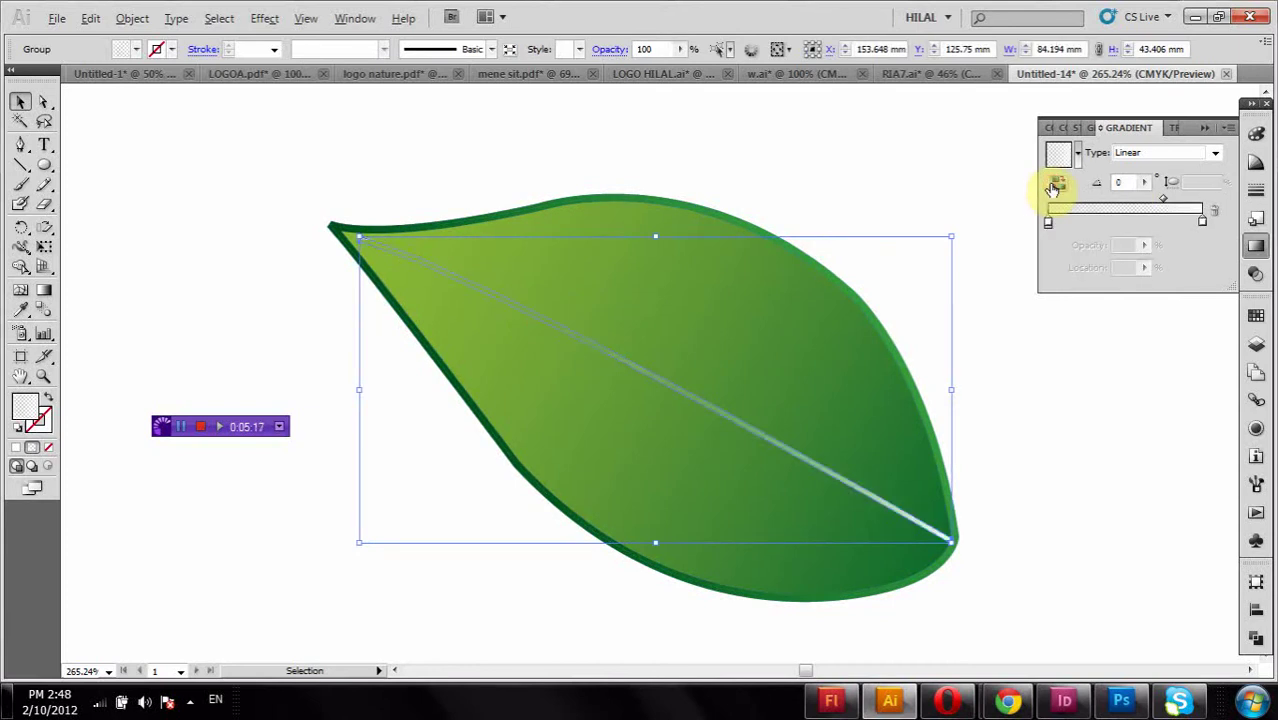
left_click(899, 127)
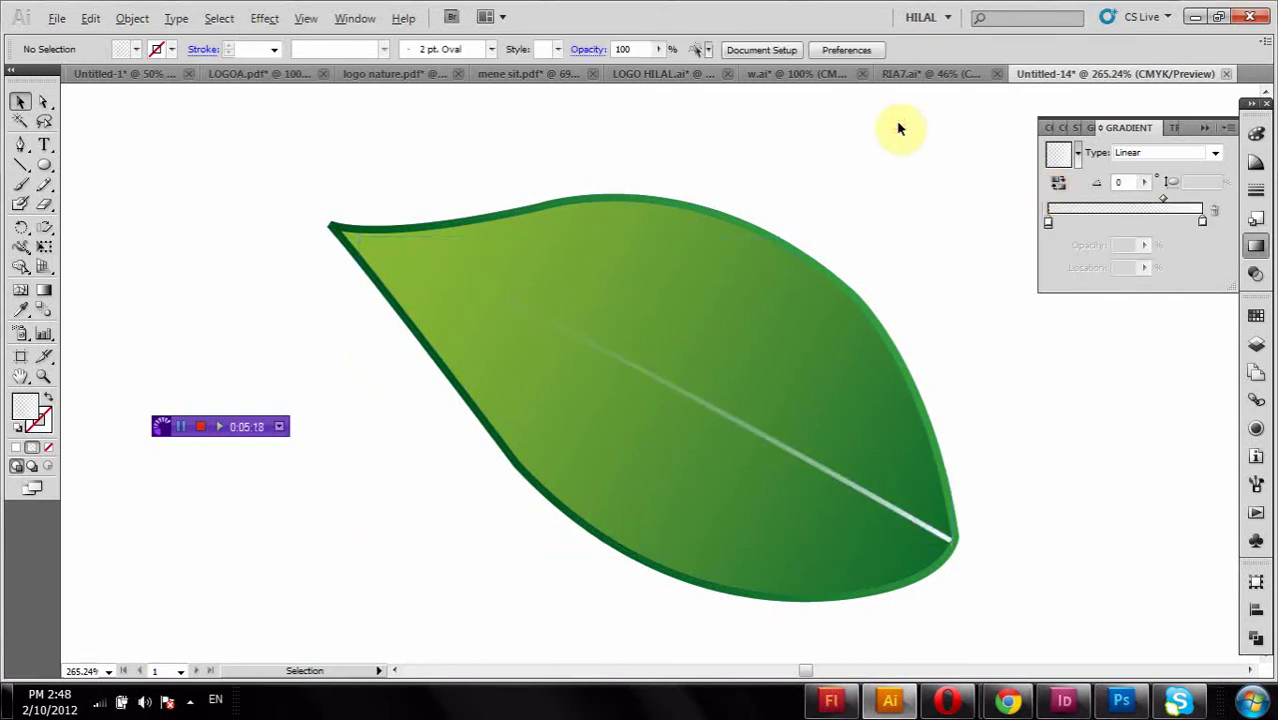
key("ctrl+z")
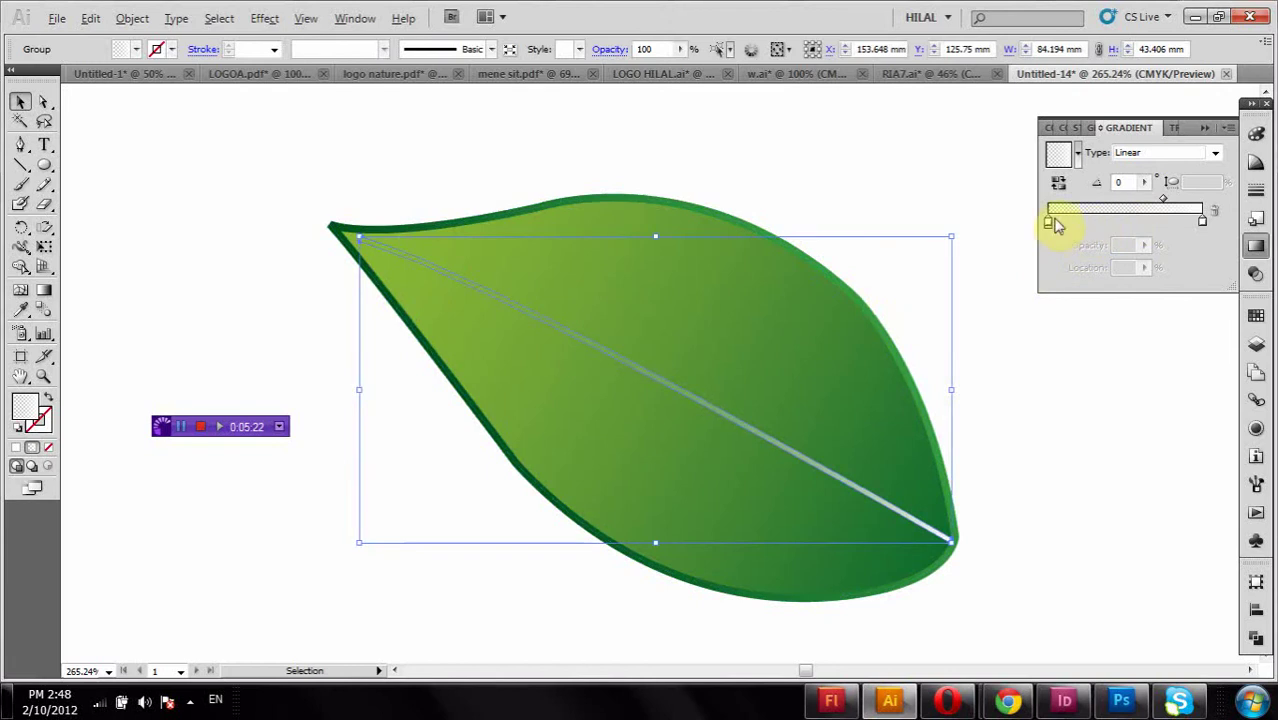
left_click_drag(1050, 221, 1084, 221)
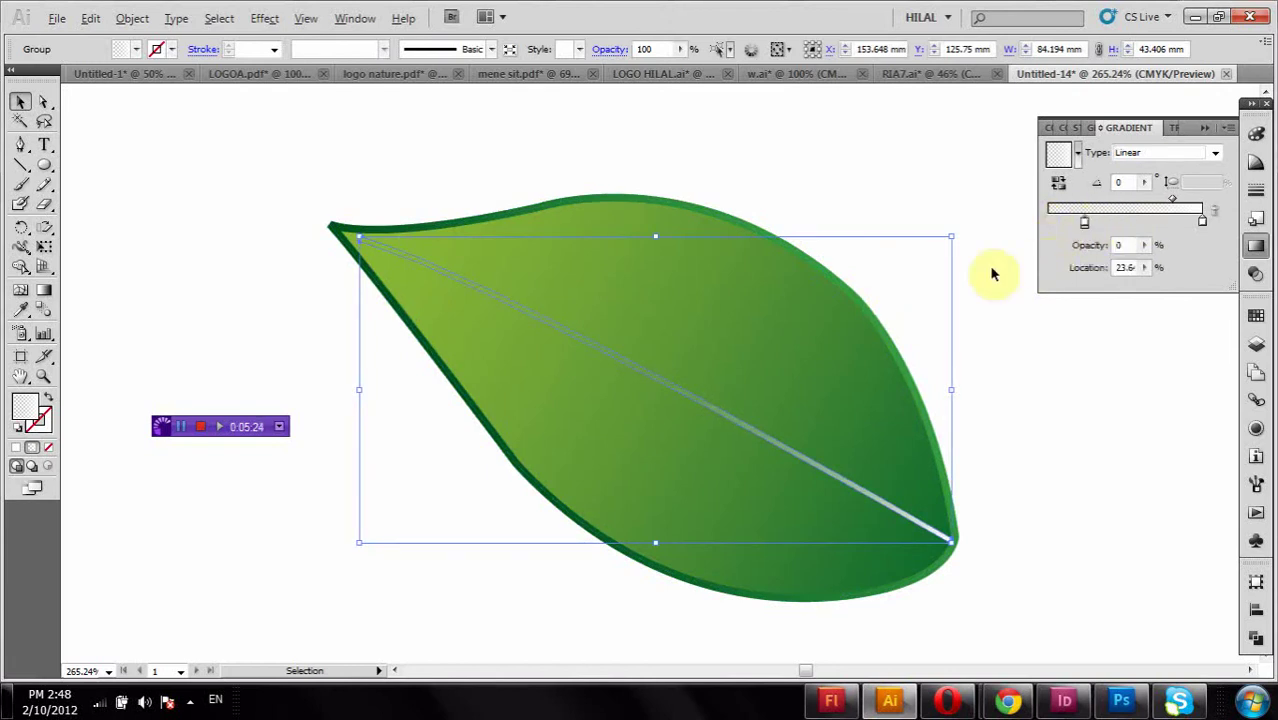
- Recolour the middle stop of the leaf's gradient dark green and place it at location about 52.7%
left_click(20, 378)
left_click(20, 378)
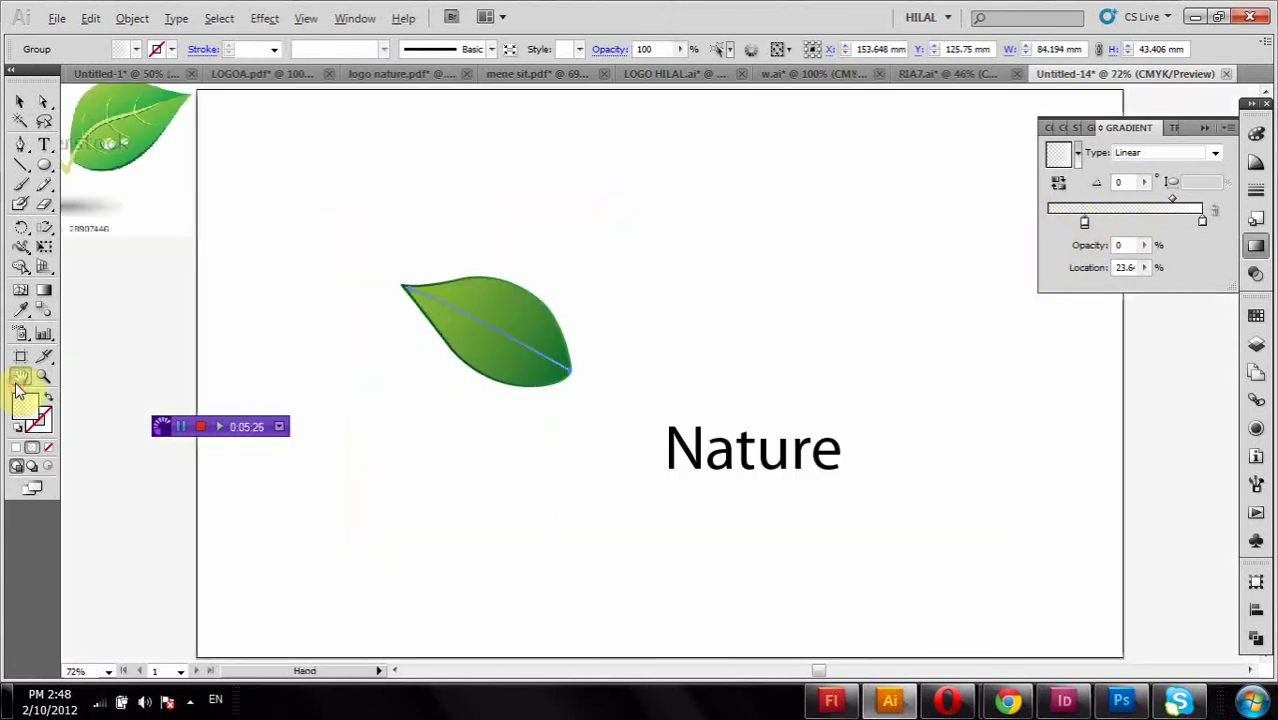
left_click(19, 101)
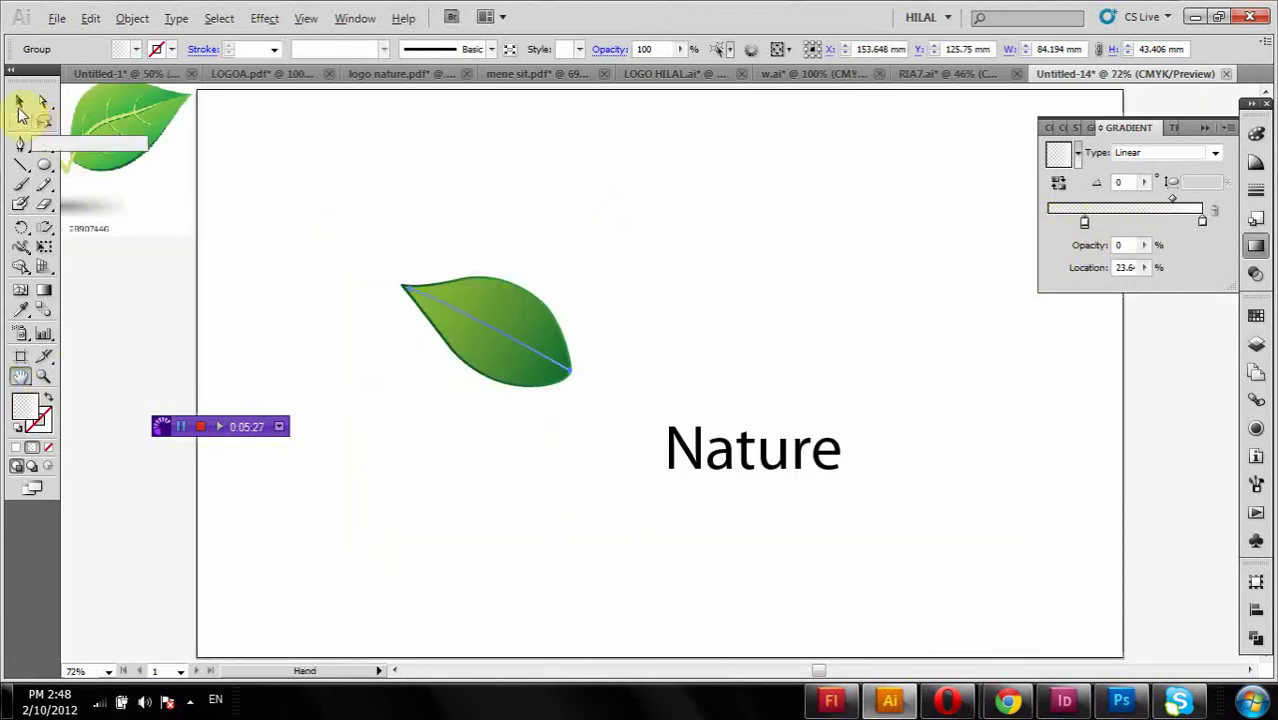
left_click(199, 275)
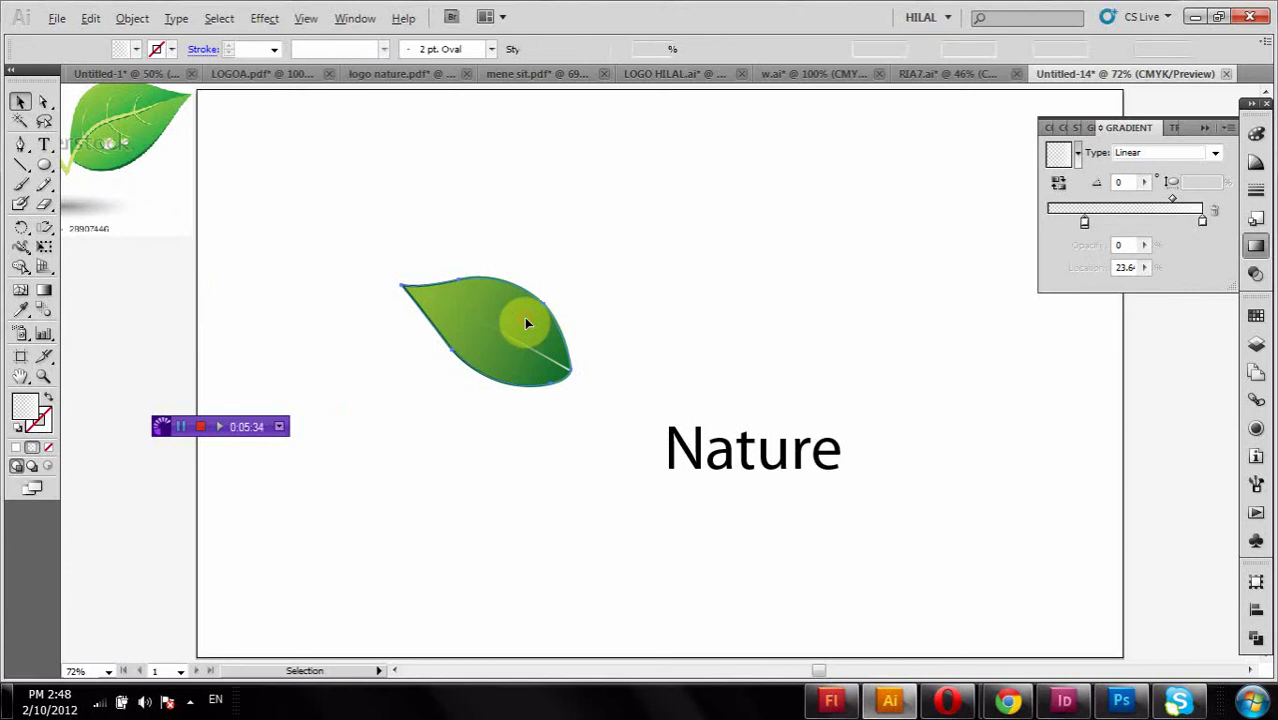
left_click(524, 317)
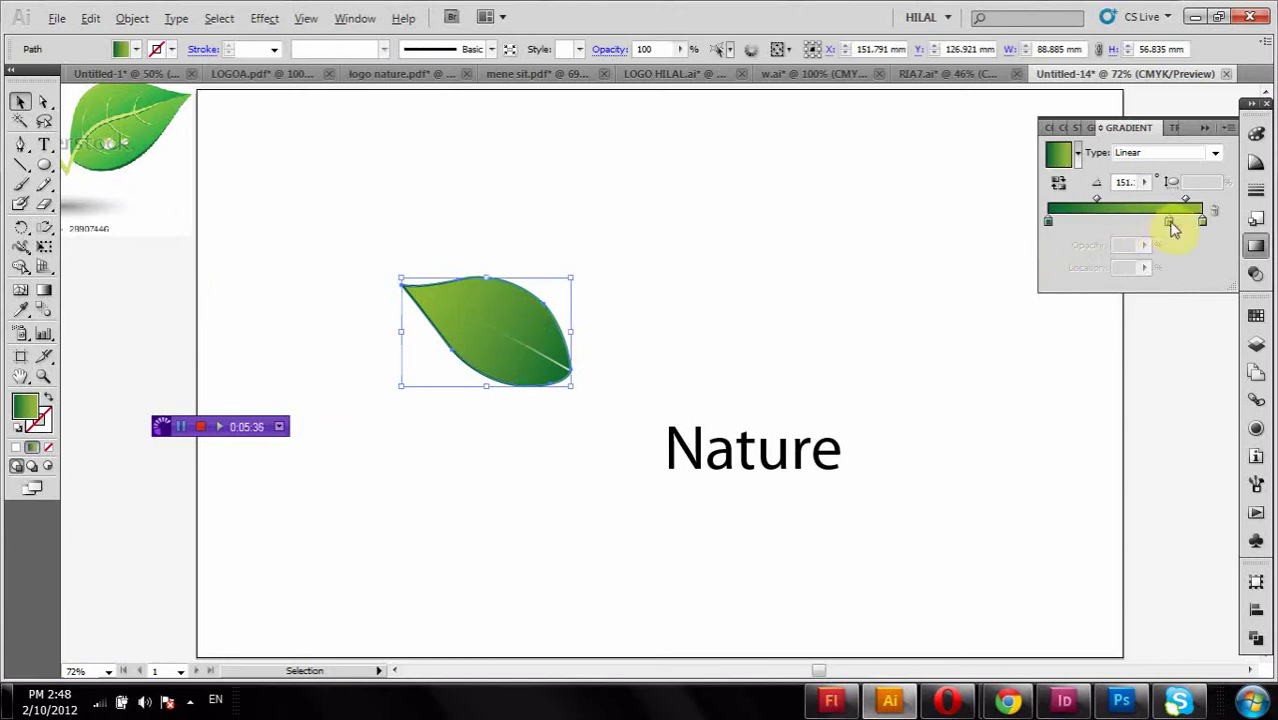
left_click_drag(1172, 224, 1129, 227)
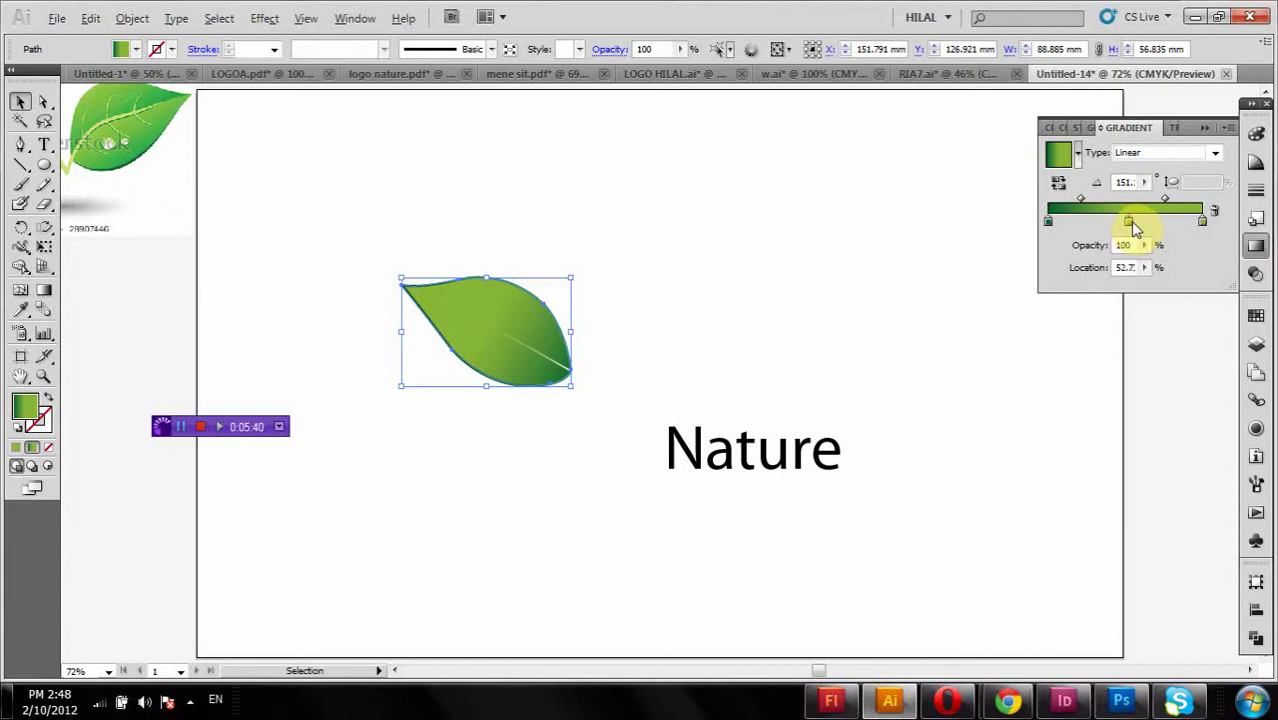
double_click(1131, 222)
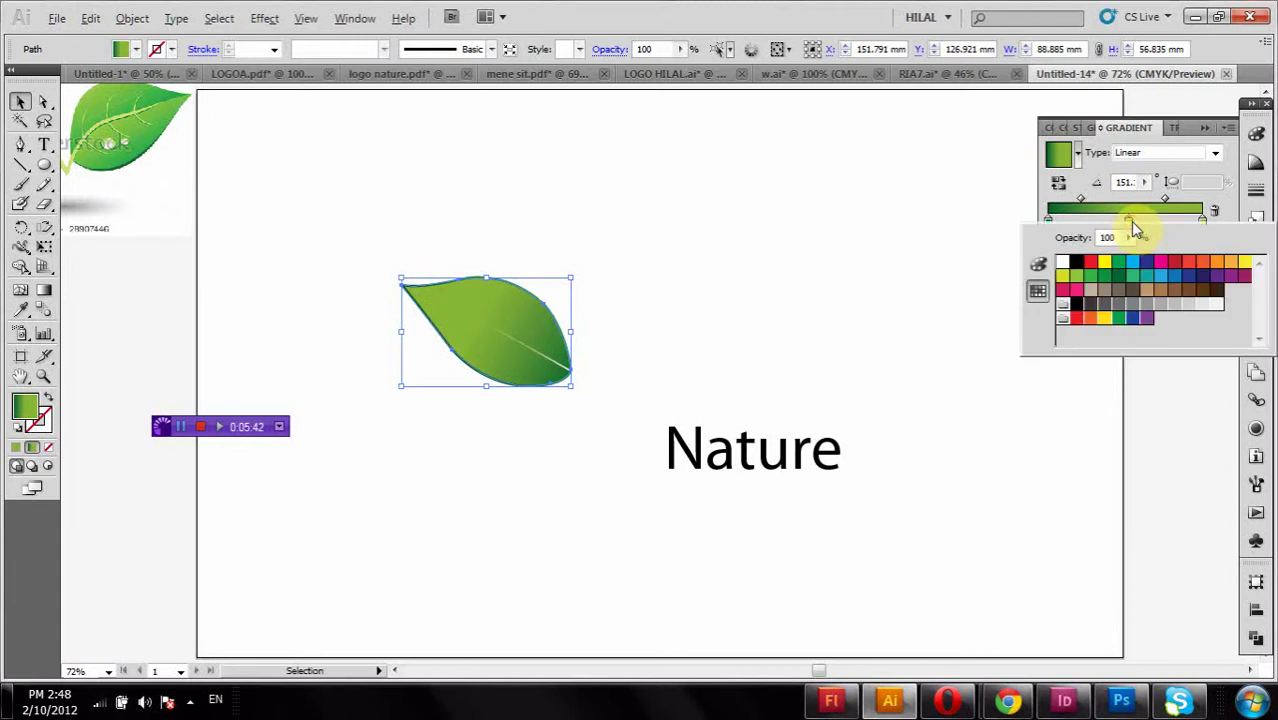
left_click(1112, 279)
left_click(1110, 278)
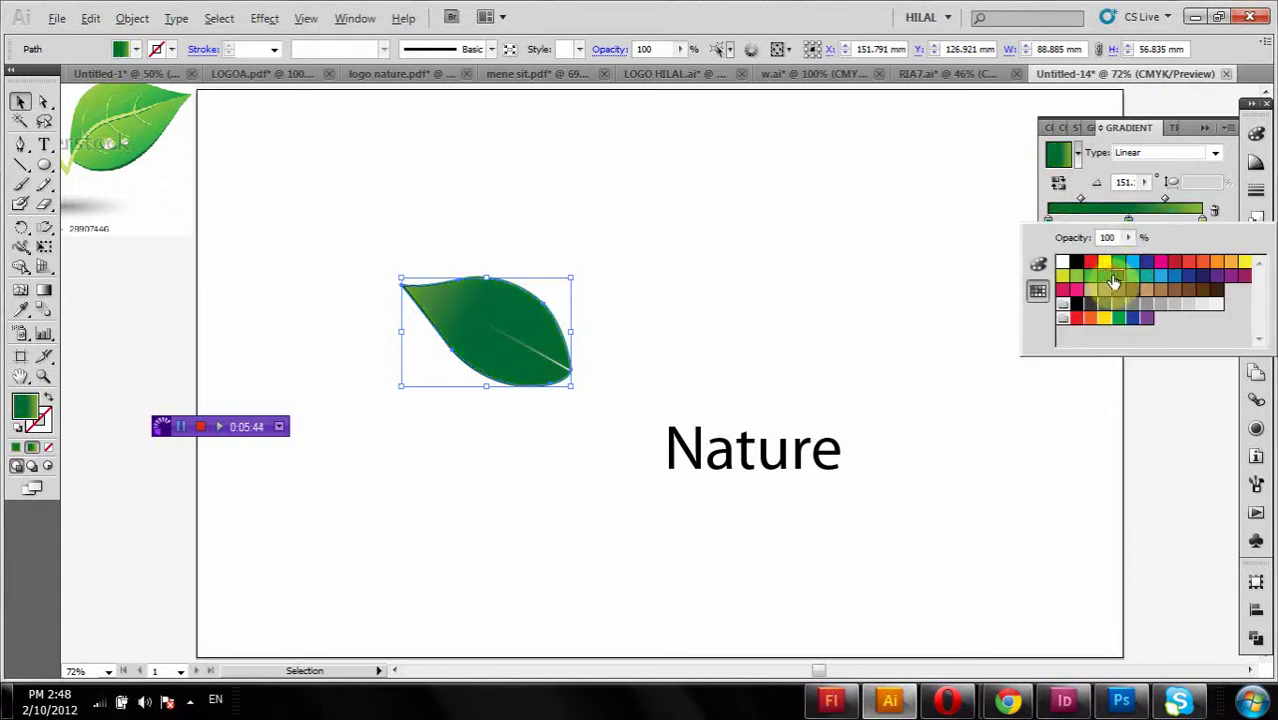
left_click(1150, 193)
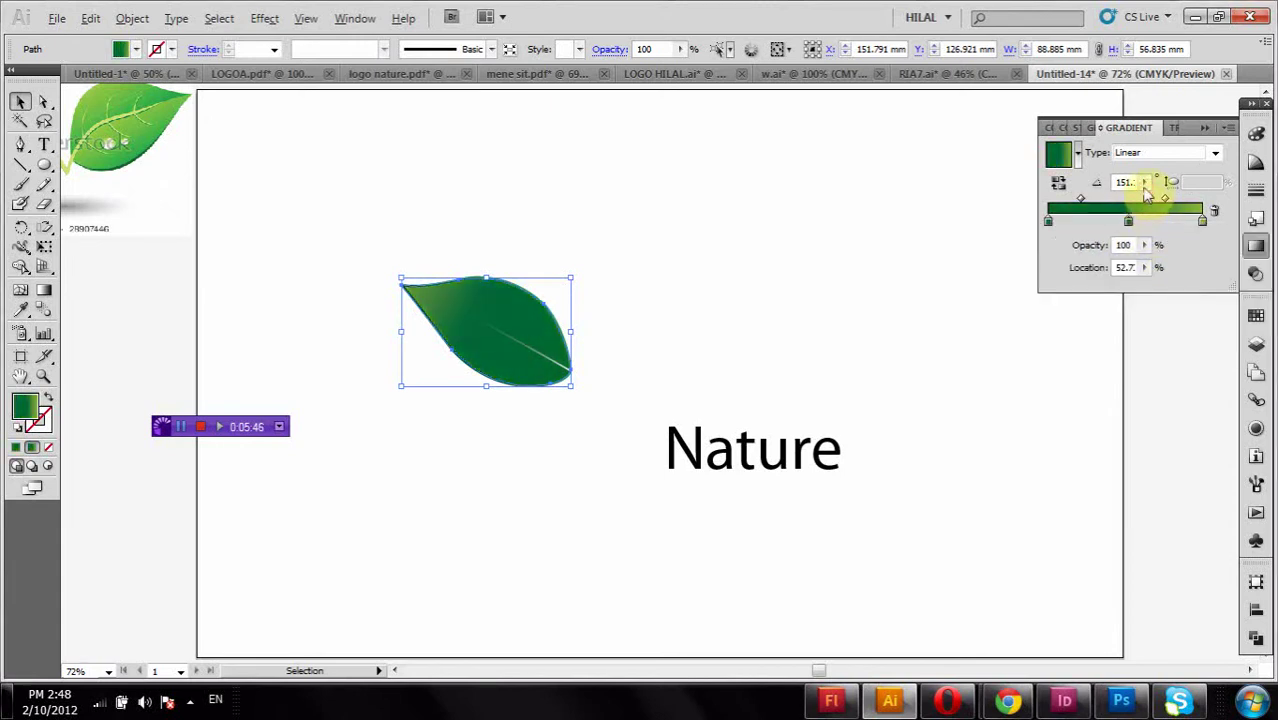
- Set the leaf gradient's angle to 56°
left_click(1145, 183)
left_click(1134, 205)
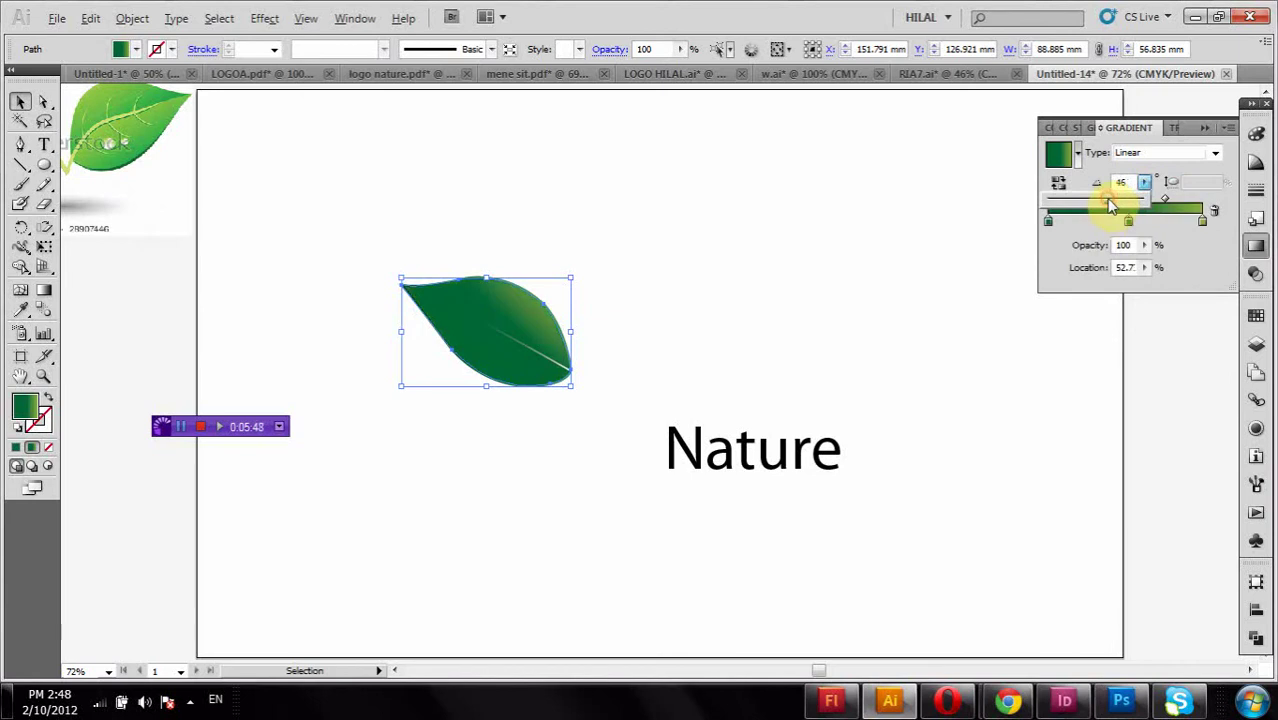
left_click(1099, 205)
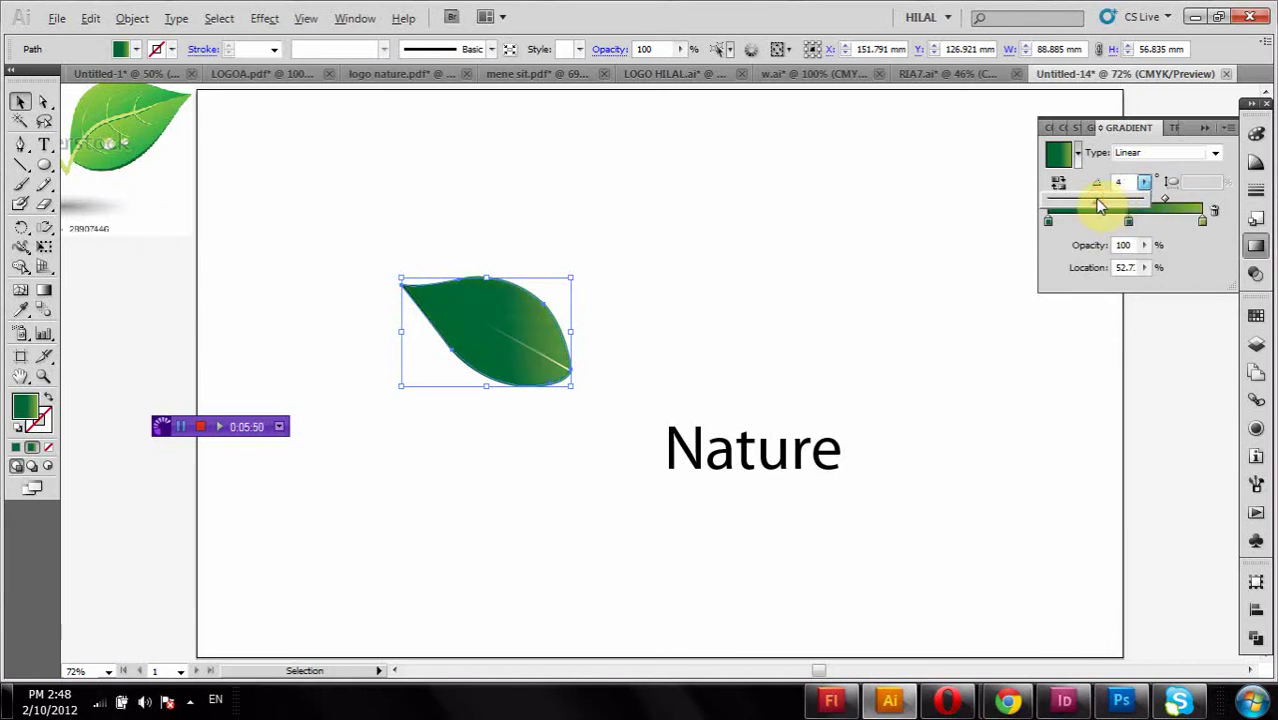
left_click_drag(1106, 207, 1108, 207)
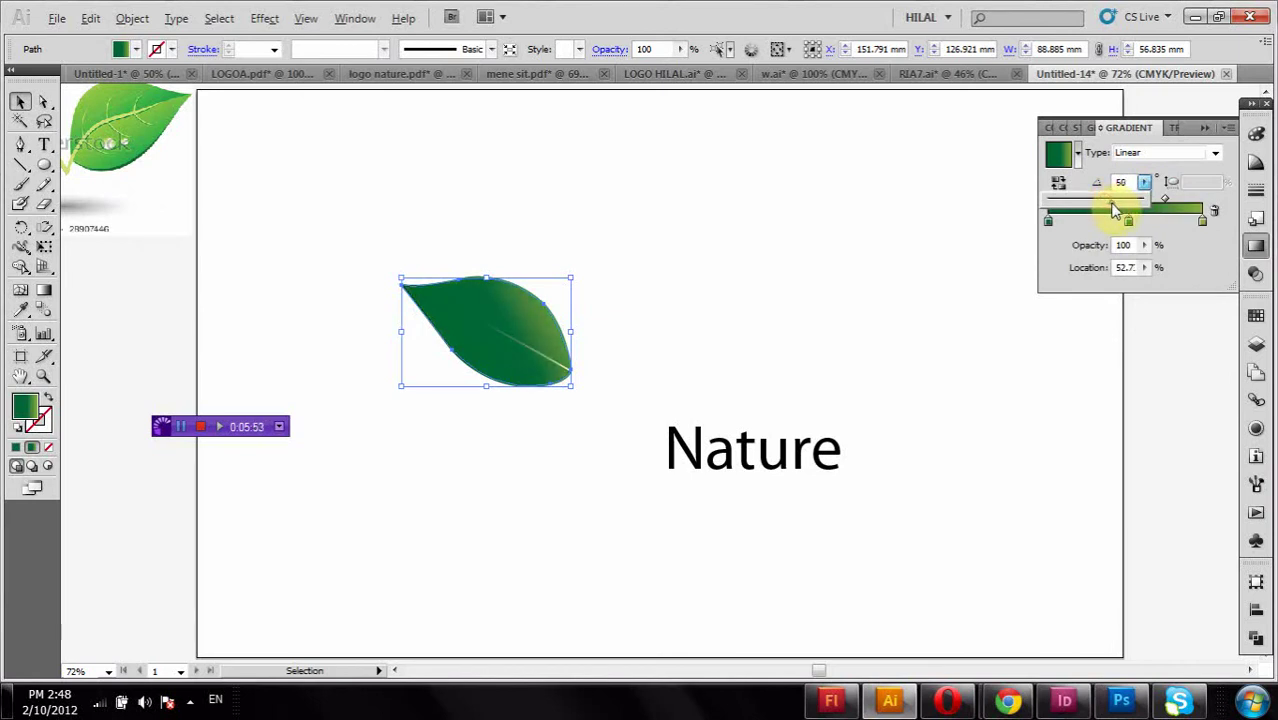
left_click(1112, 207)
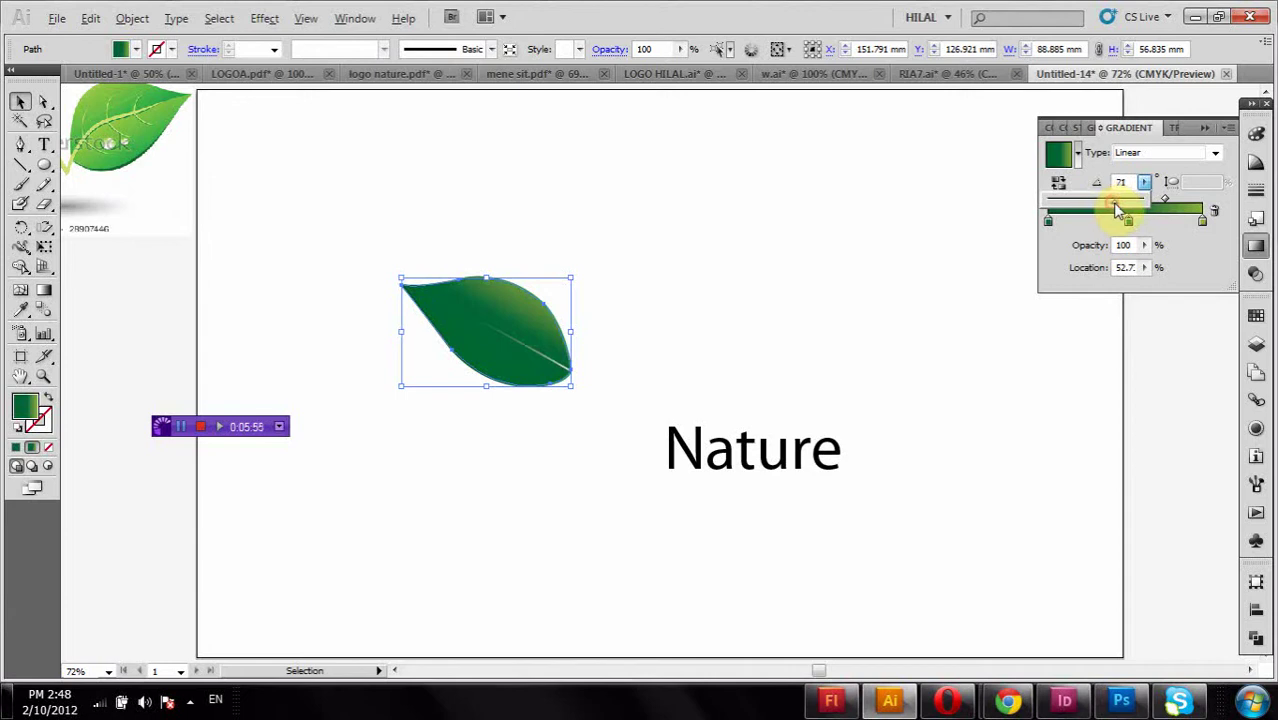
- Recolour the leaf gradient's first stops so light green leads and dark green sits at location about 46.6%
double_click(1049, 221)
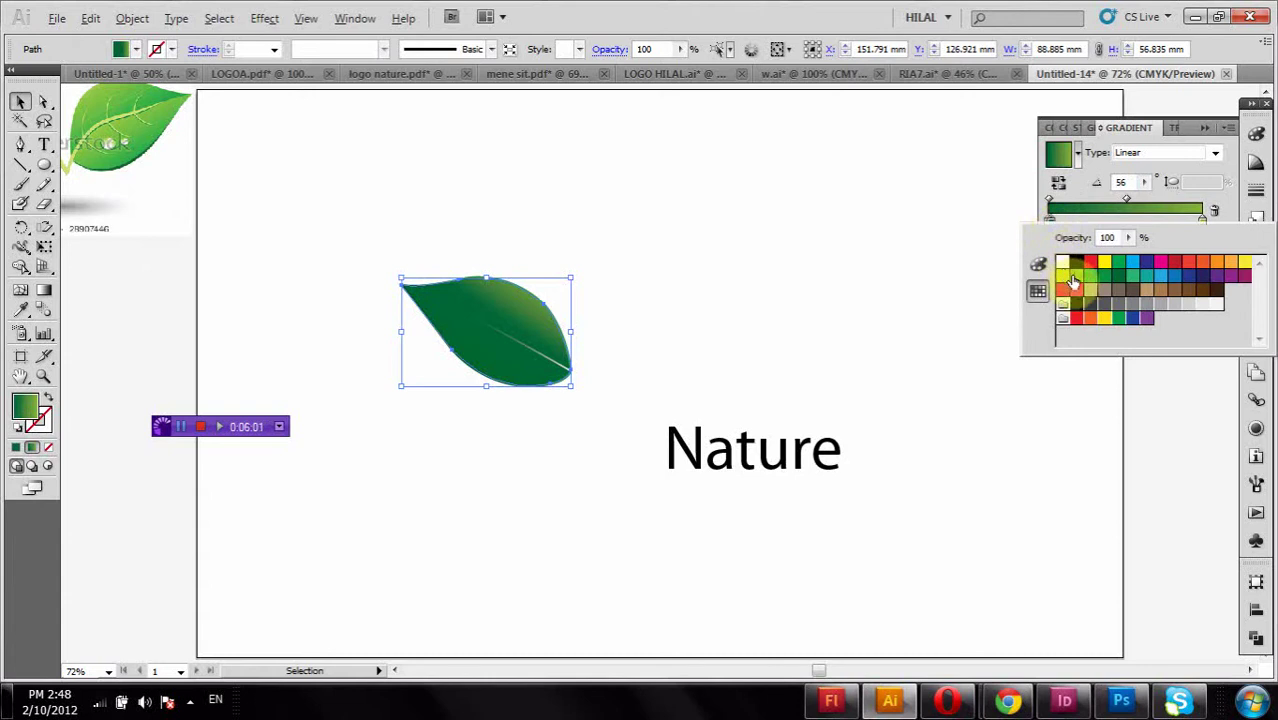
left_click(1077, 283)
left_click(1131, 216)
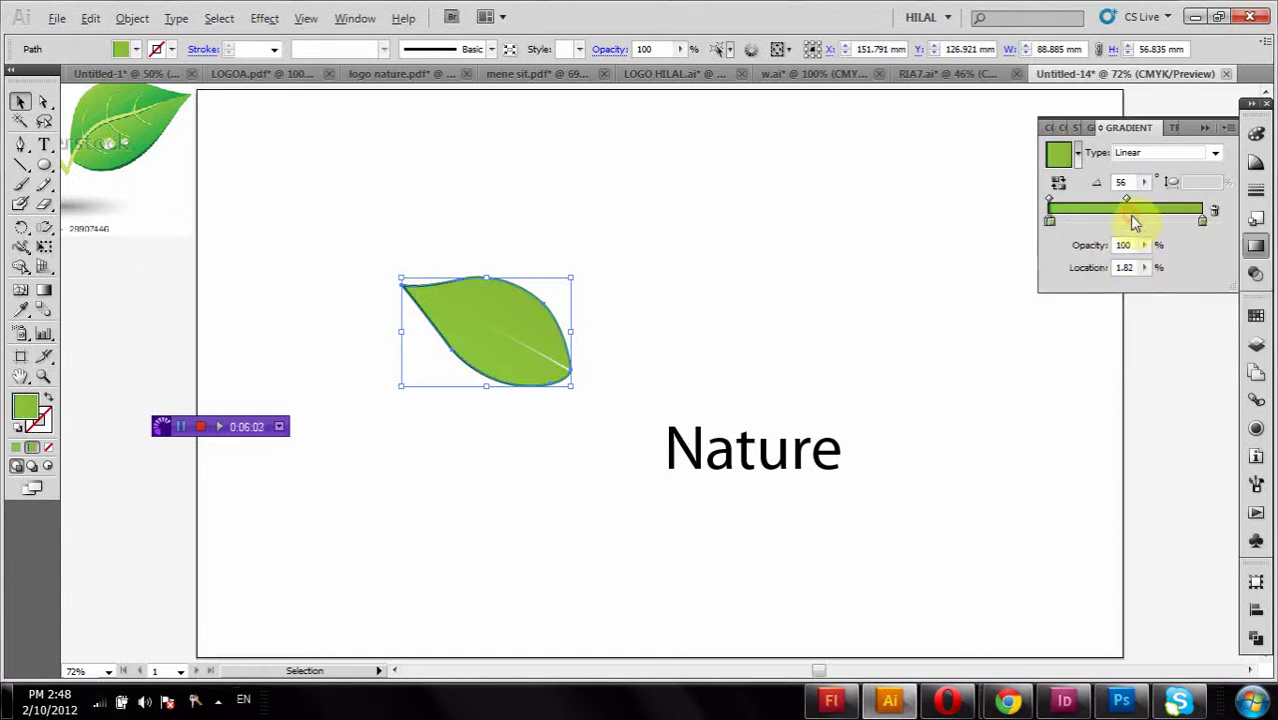
mouse_move(1054, 222)
left_mouse_down()
mouse_move(1130, 232)
mouse_move(1124, 241)
mouse_move(1111, 208)
left_mouse_up()
- Set the leaf gradient's angle to 53°
left_click(1144, 182)
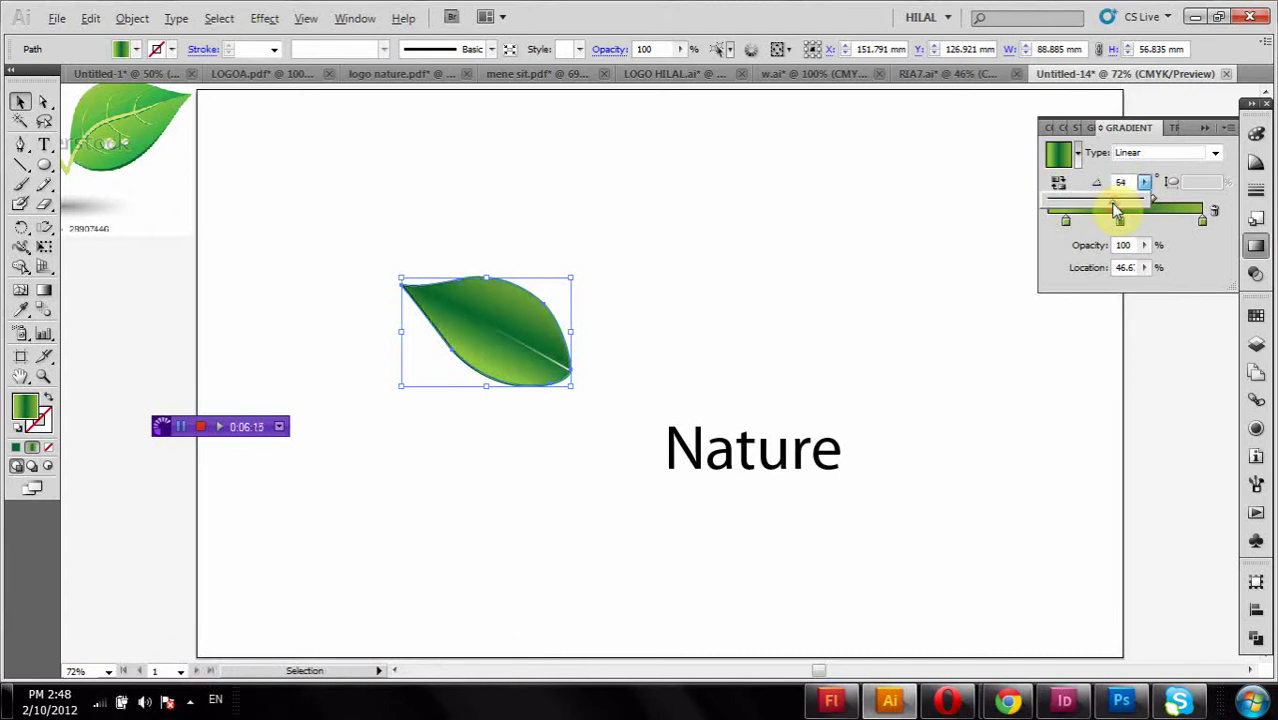
left_click(1111, 207)
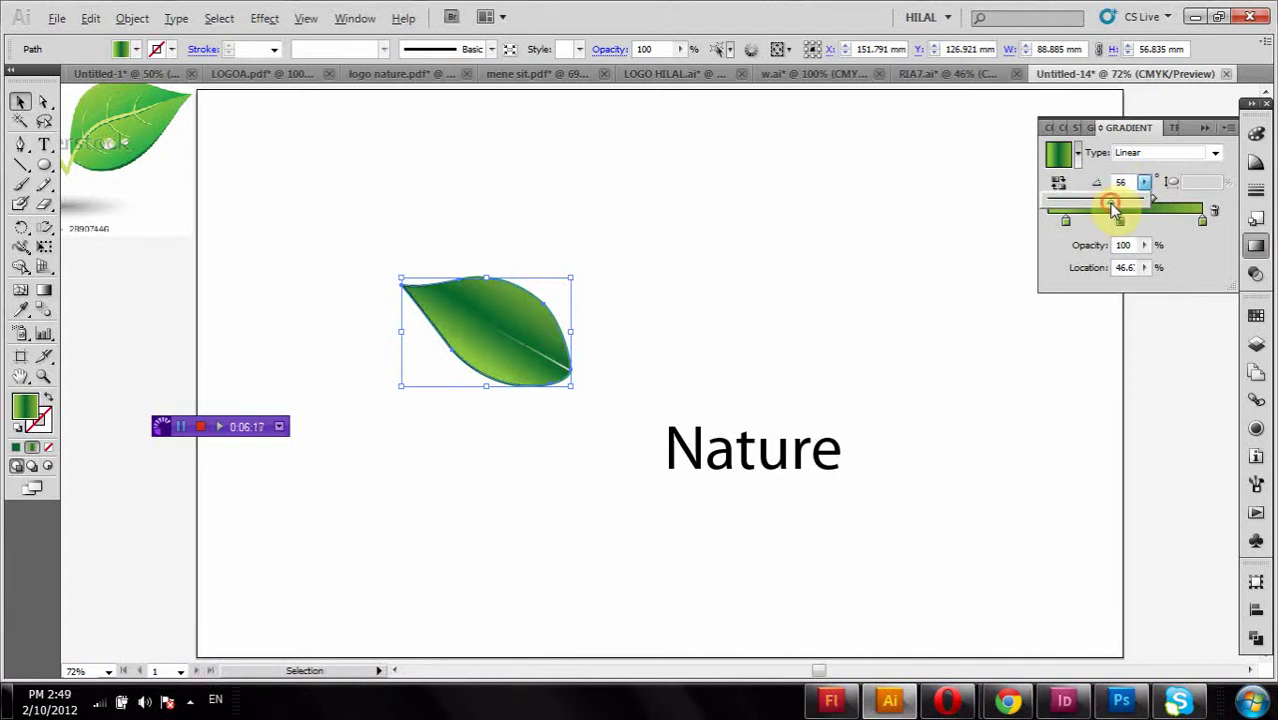
left_click(1115, 206)
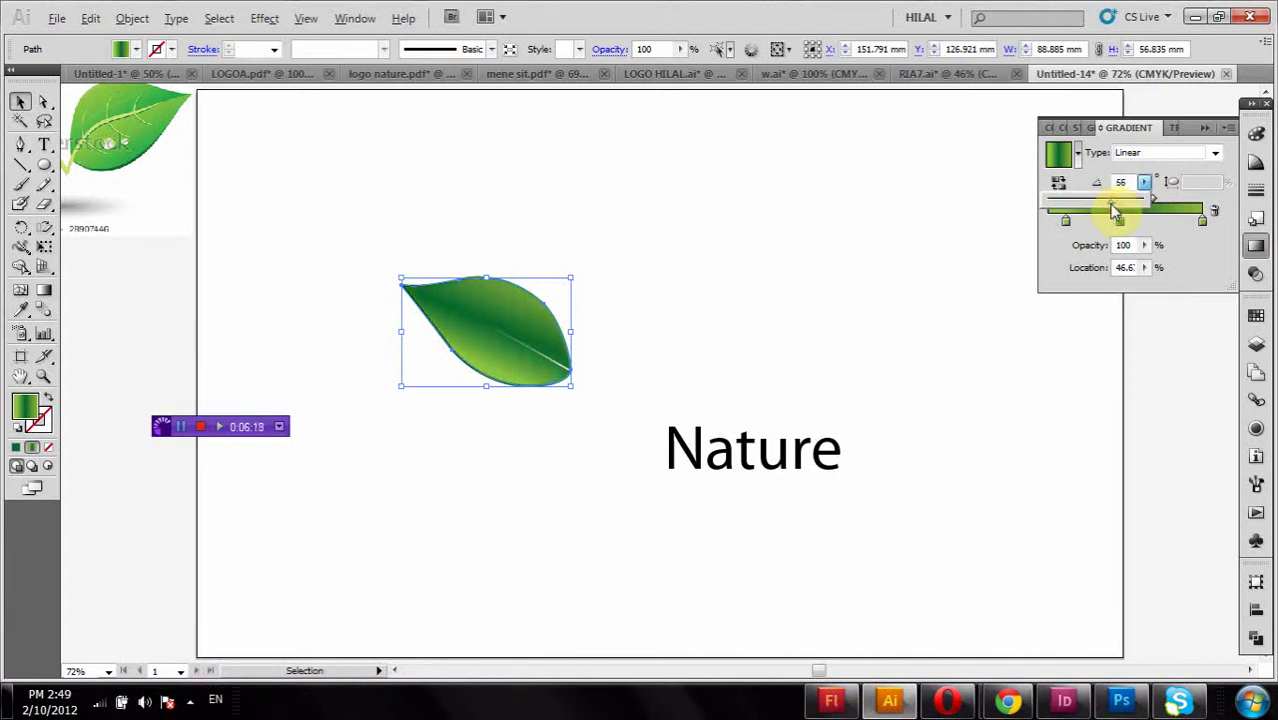
left_click(1113, 208)
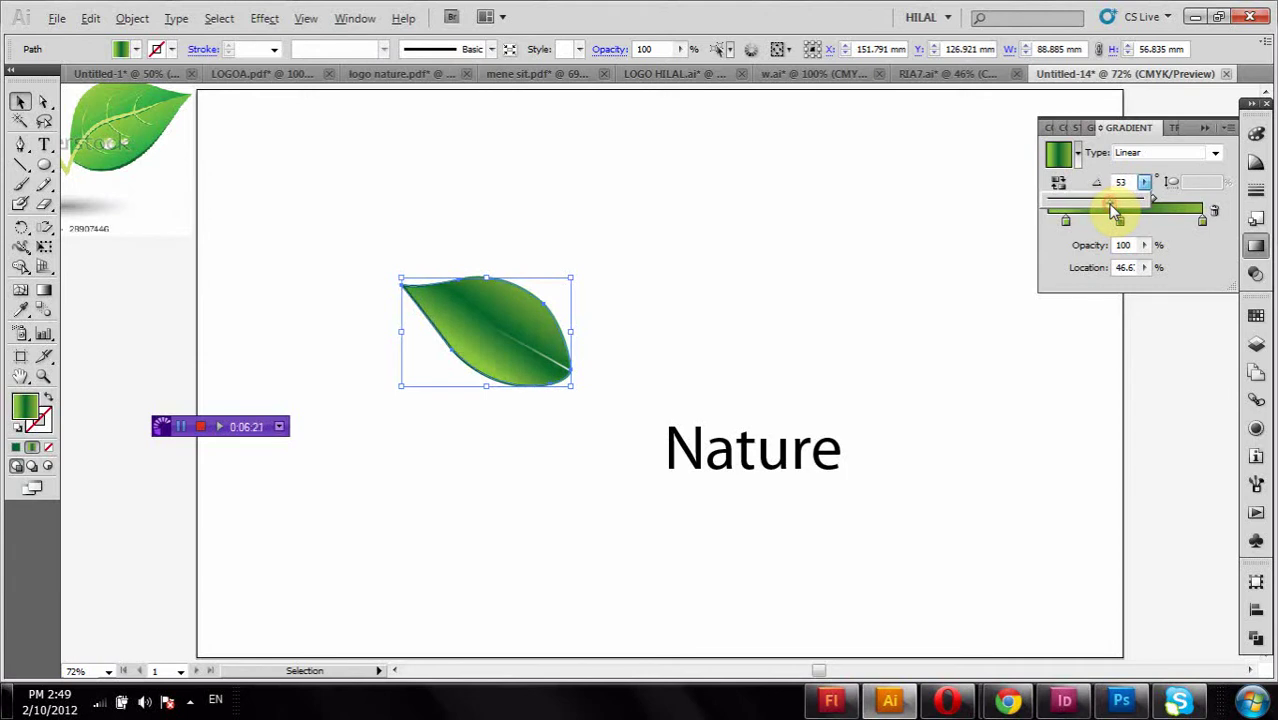
- Redraw the linear gradient across the leaf's width with the Gradient tool, perpendicular to the vein, at about 62.2°
left_click(44, 291)
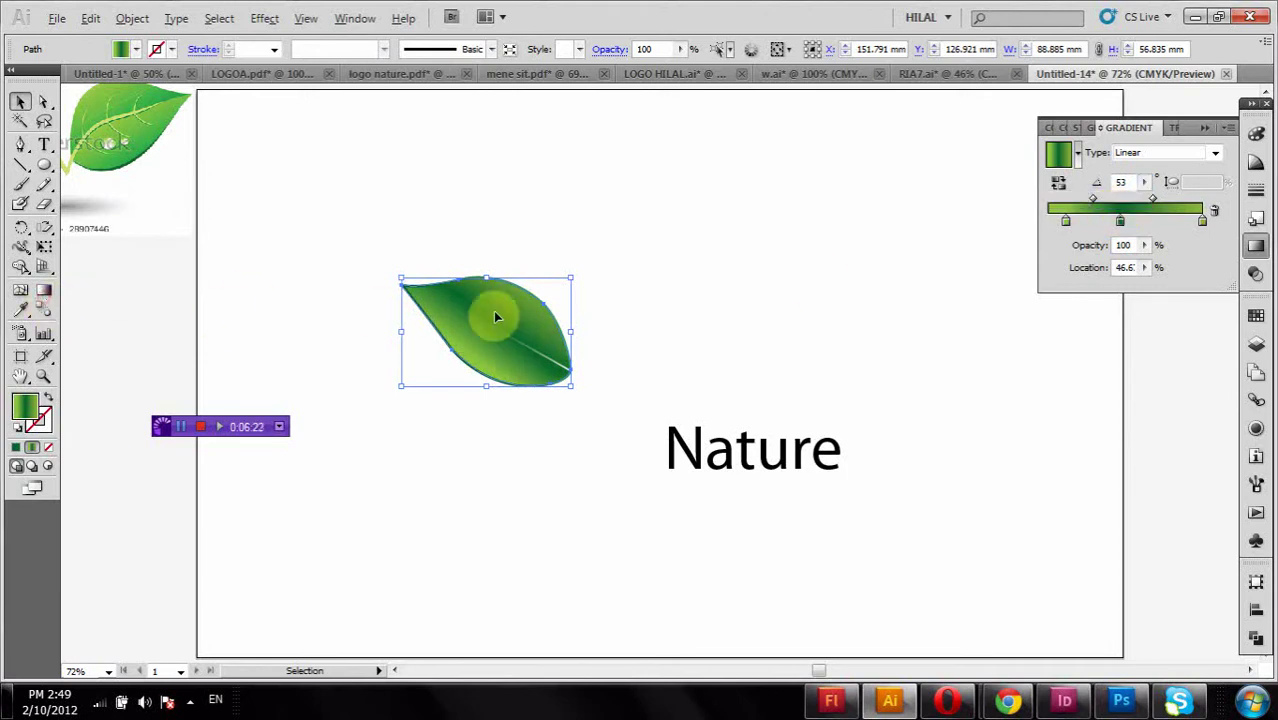
left_click(45, 291)
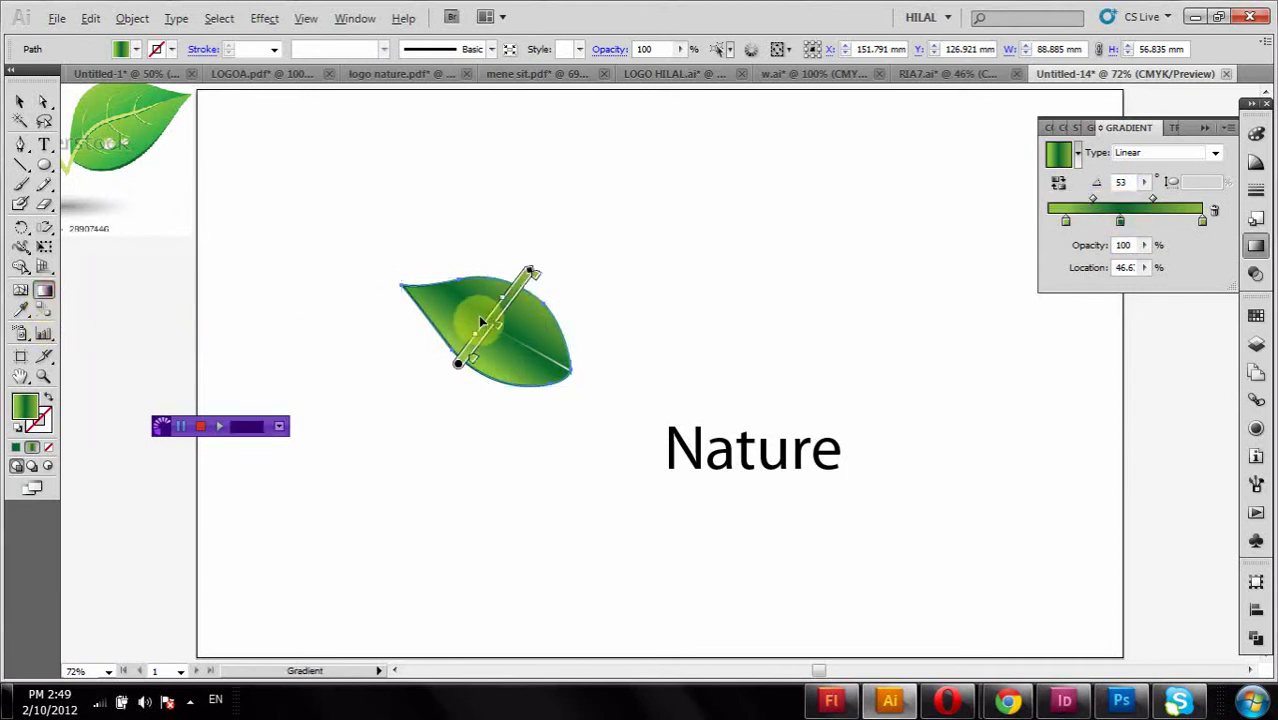
left_click_drag(456, 366, 520, 270)
left_click(538, 271)
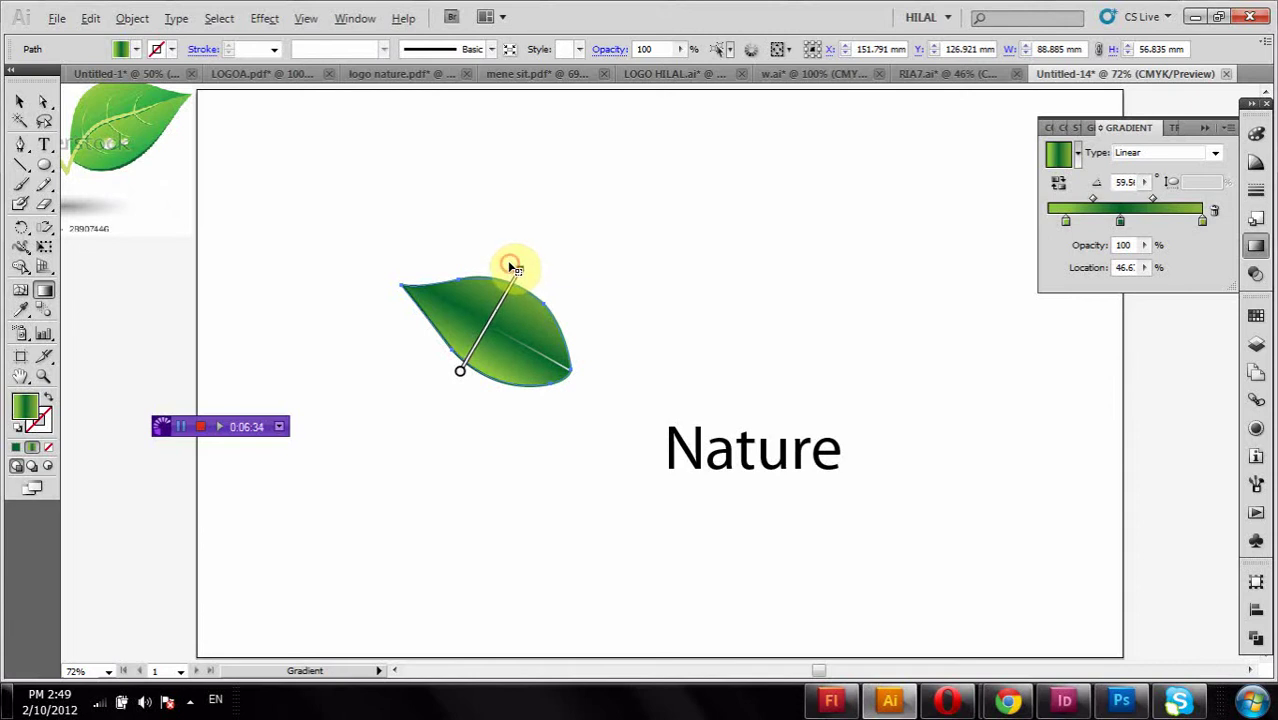
left_click_drag(511, 266, 518, 260)
mouse_move(492, 323)
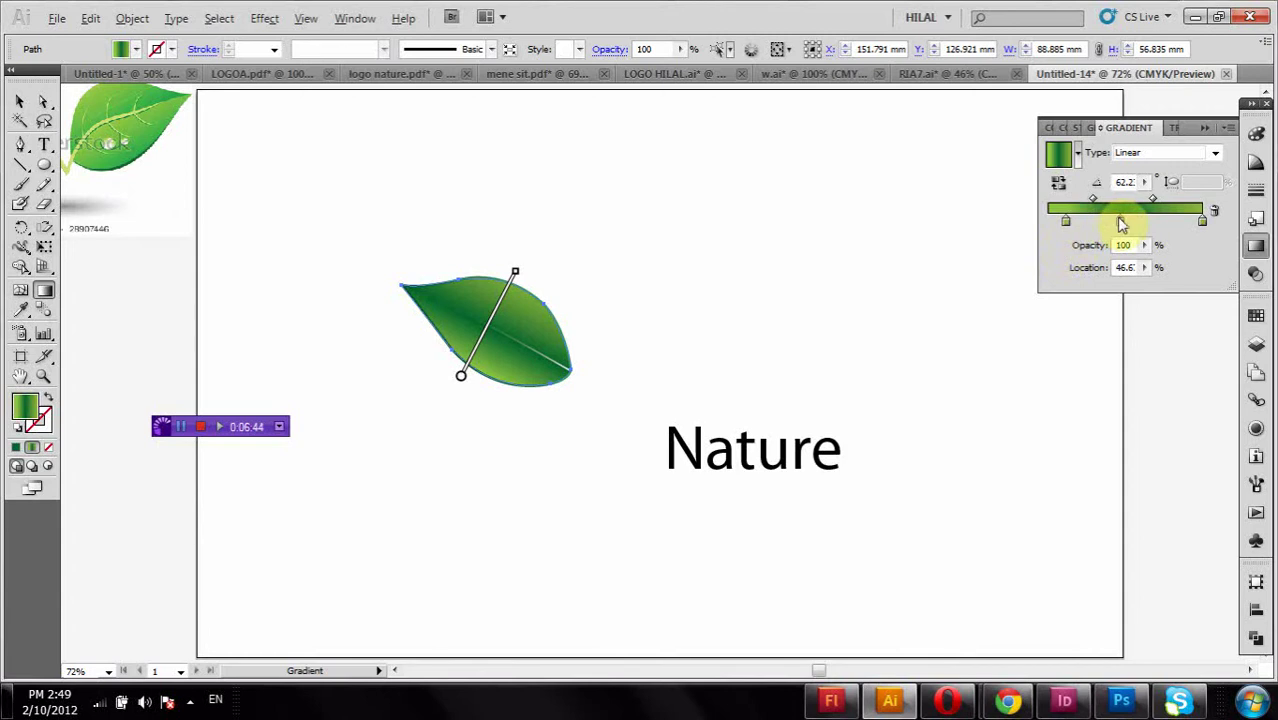
- Add a dark green stop at location 0% of the leaf's gradient and move the light green stop to about 35.7%
left_click_drag(1121, 224, 1128, 220)
left_click(1068, 221)
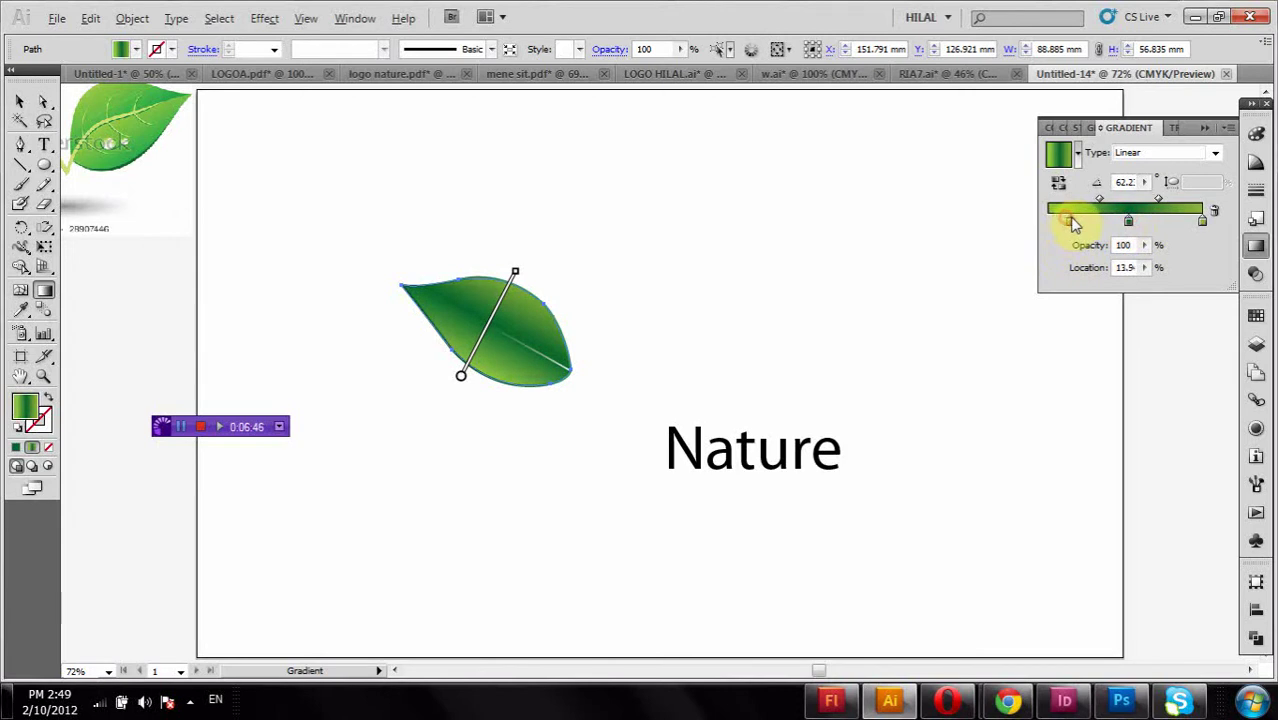
double_click(1053, 221)
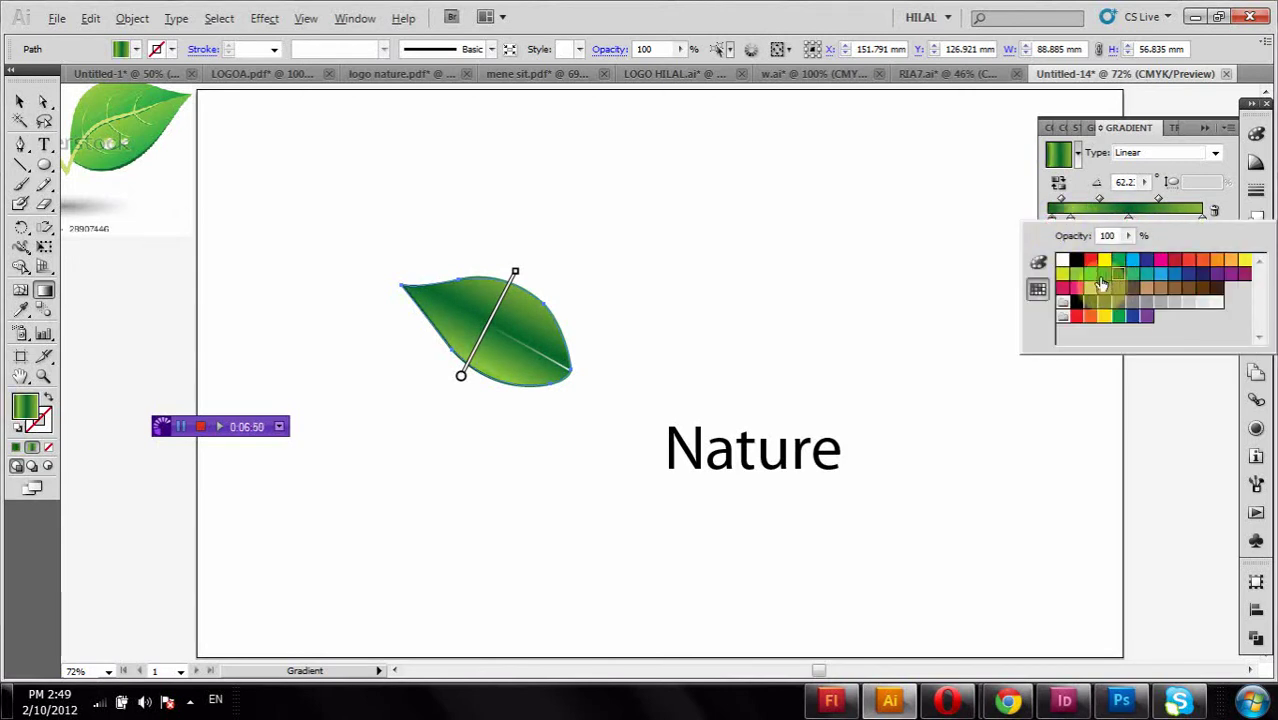
left_click(1118, 273)
left_click(1071, 222)
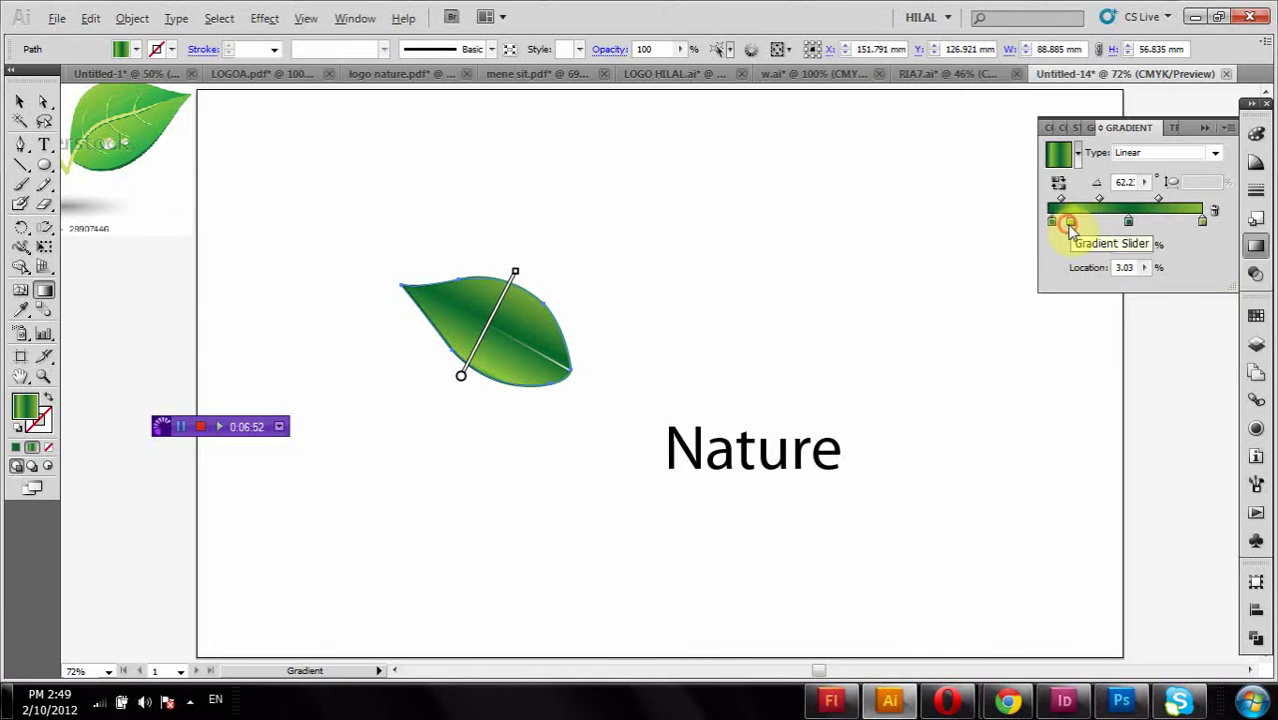
left_click_drag(1070, 226, 1103, 228)
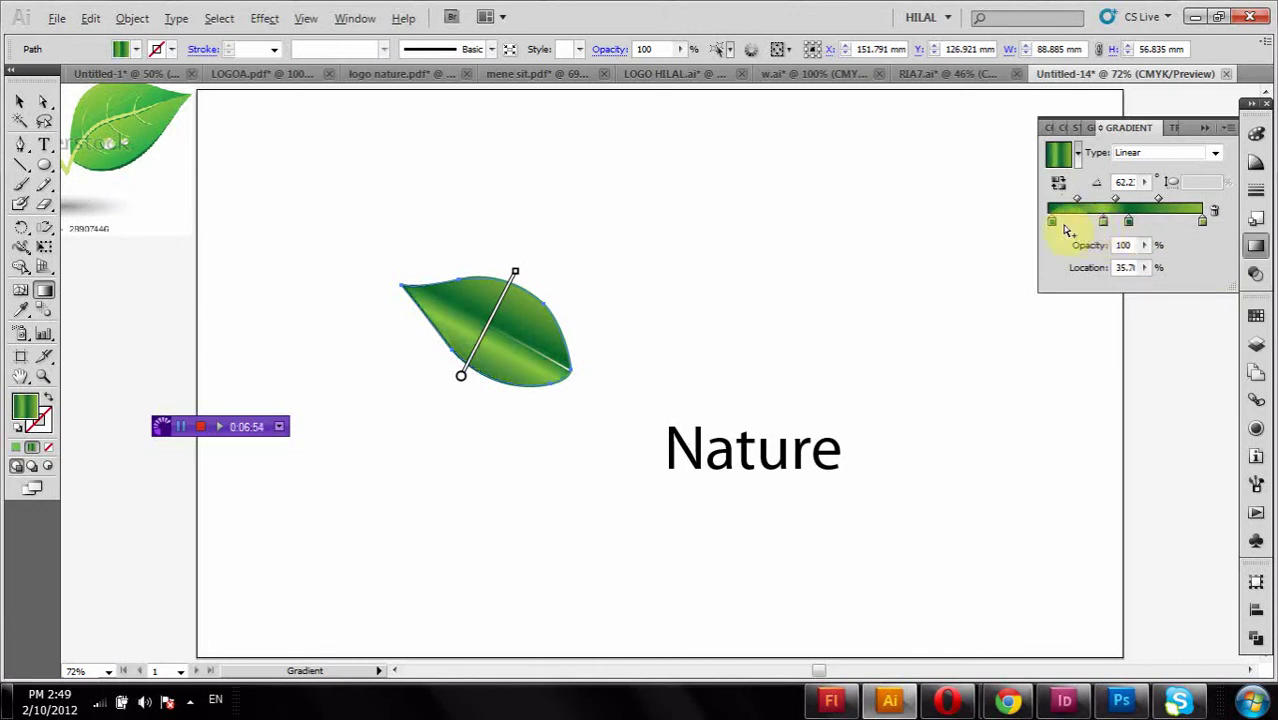
left_click_drag(1051, 224, 1046, 224)
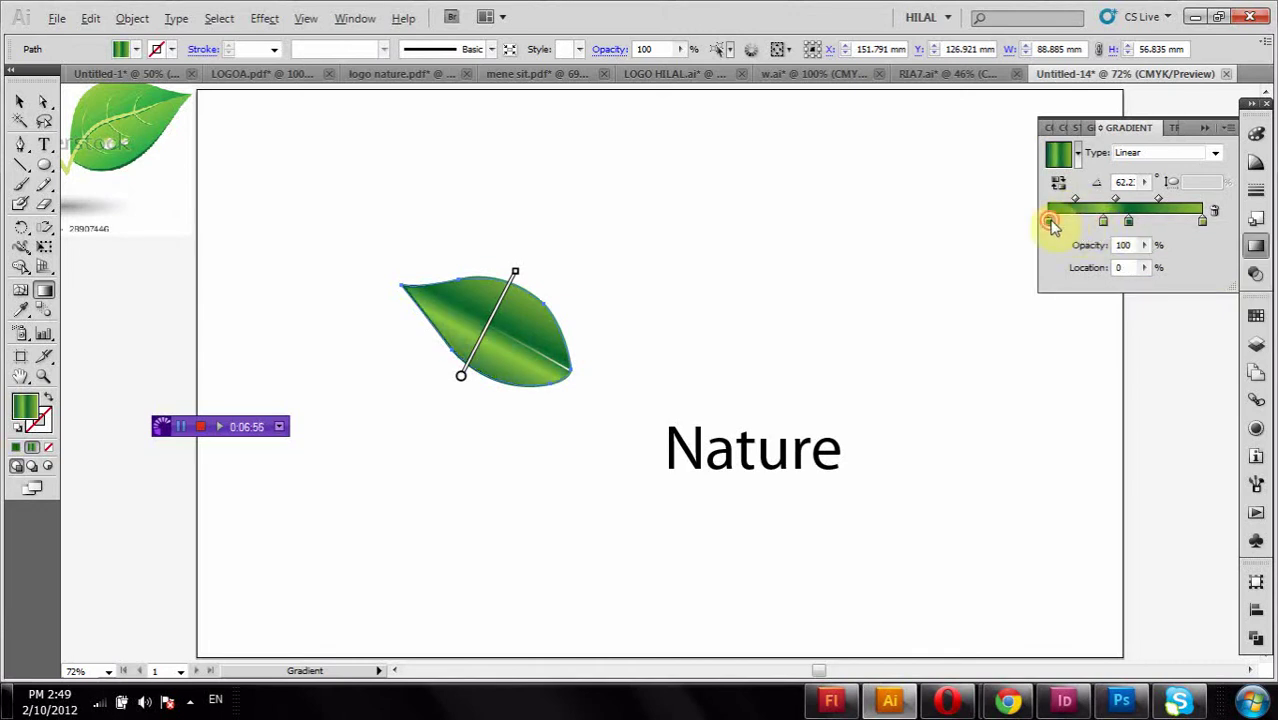
- Darken the gradient's dark green start stop by raising its black (K) component above 30%
double_click(1051, 224)
left_click(1037, 262)
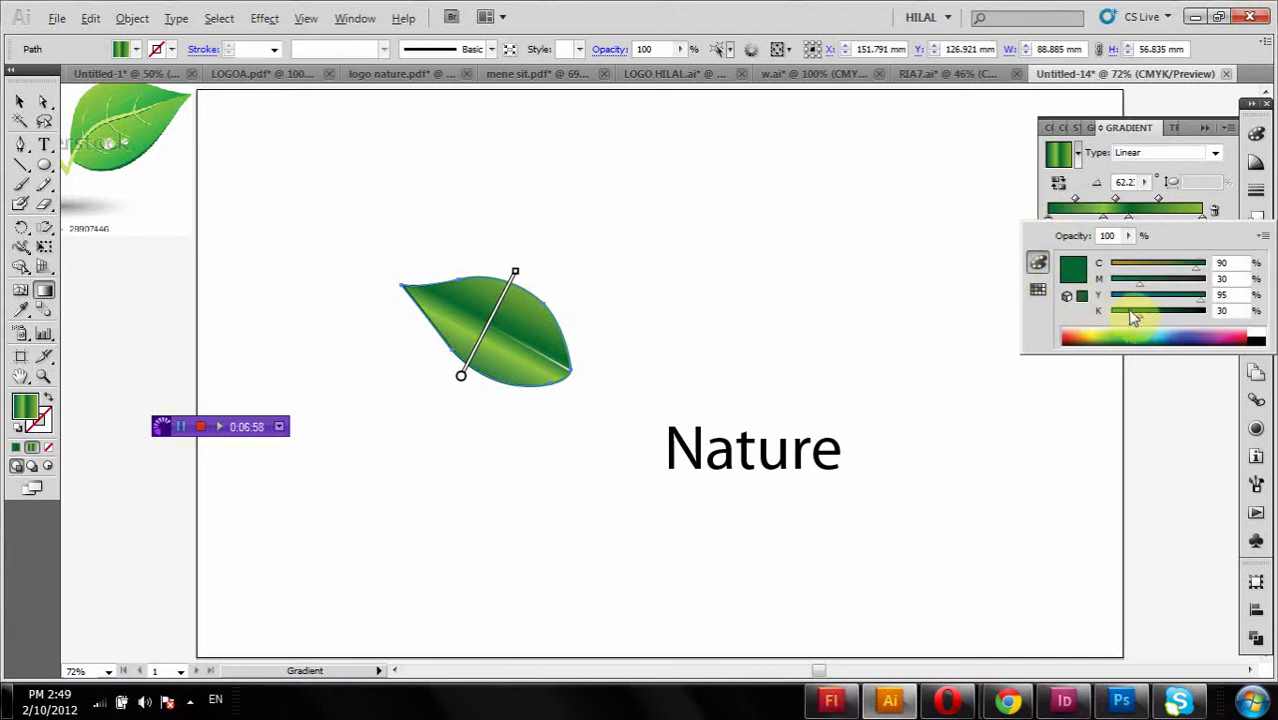
left_click_drag(1141, 314, 1154, 314)
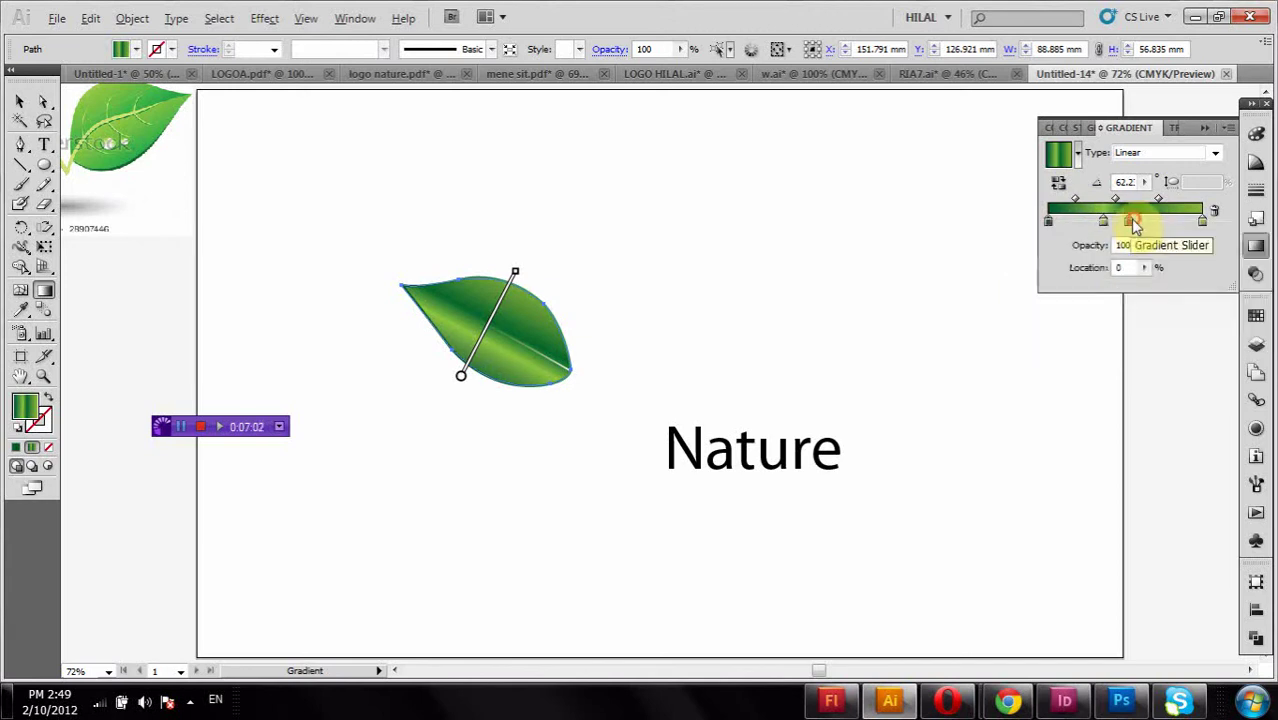
- Tighten the dark band along the vein, moving its stop to about 44.2% and the midpoints beside it to about 56.2% and 25.8%
left_click_drag(1158, 199, 1124, 229)
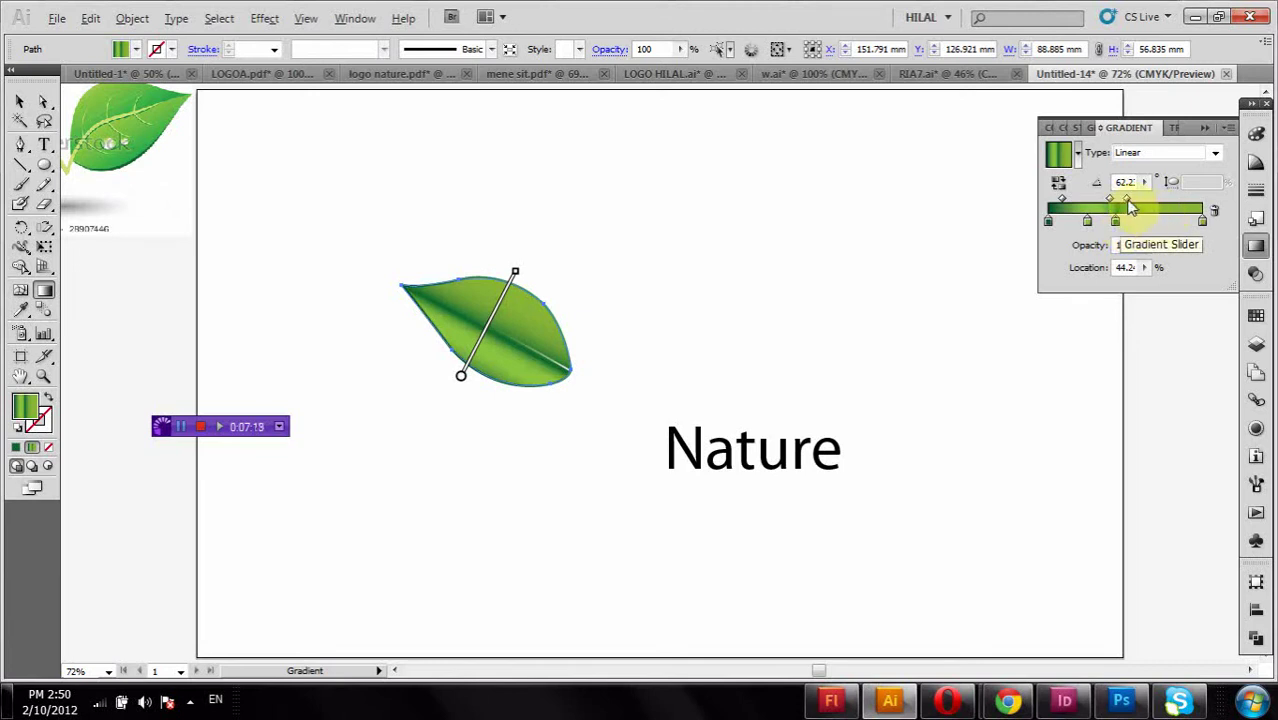
left_click_drag(1128, 199, 1142, 203)
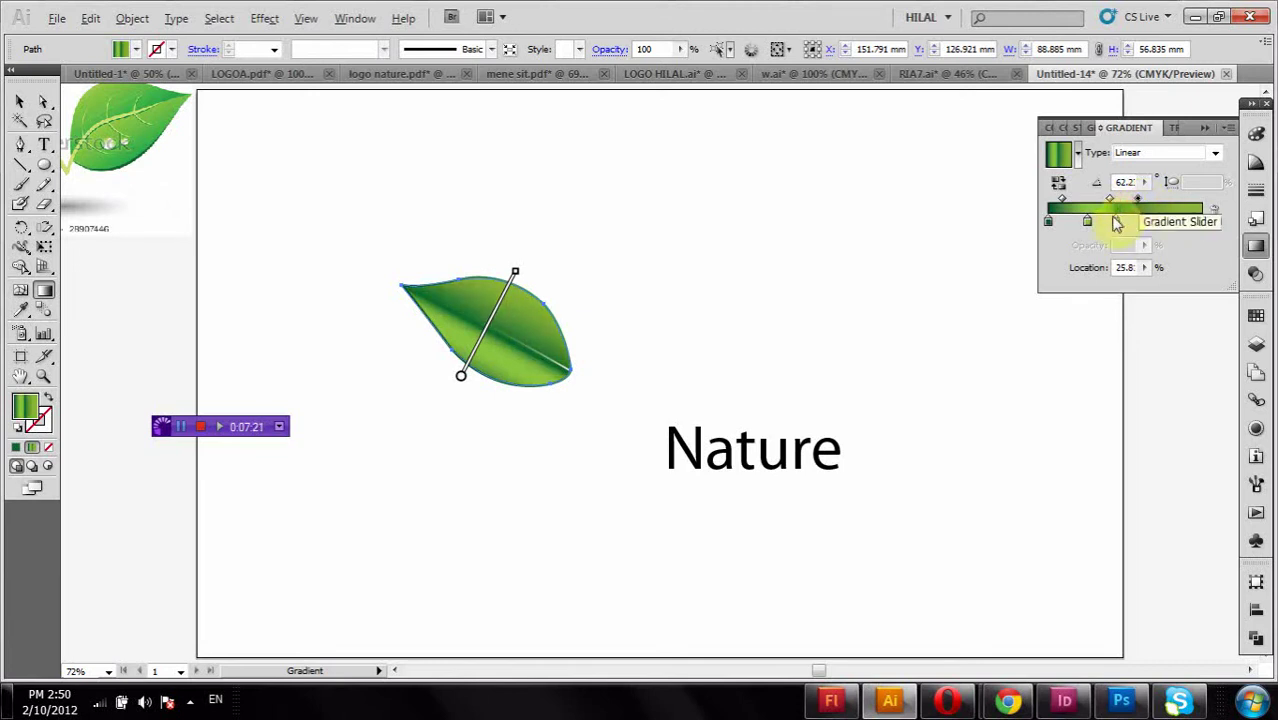
left_click(1117, 222)
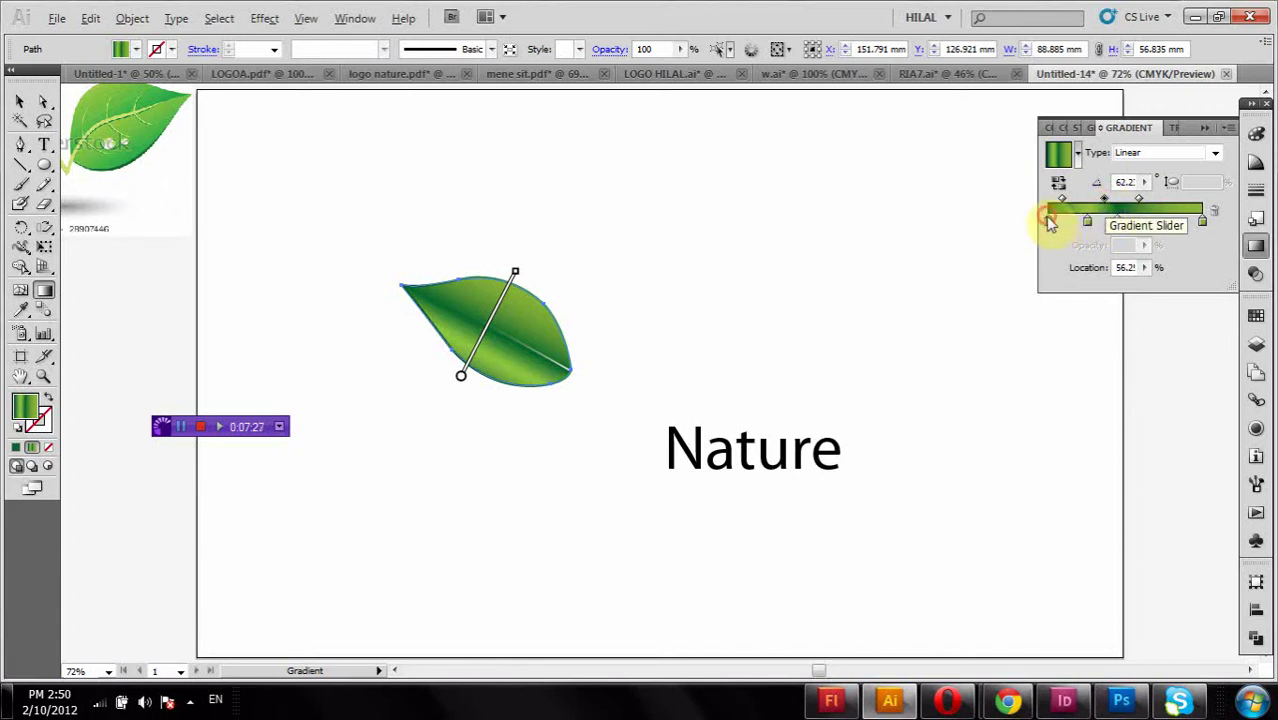
- Reduce the gradient to three stops, light green at both ends and dark green at about 47.2%, with the first midpoint at about 64.8%
mouse_move(1085, 222)
left_mouse_down()
mouse_move(1045, 228)
mouse_move(1100, 200)
left_mouse_up()
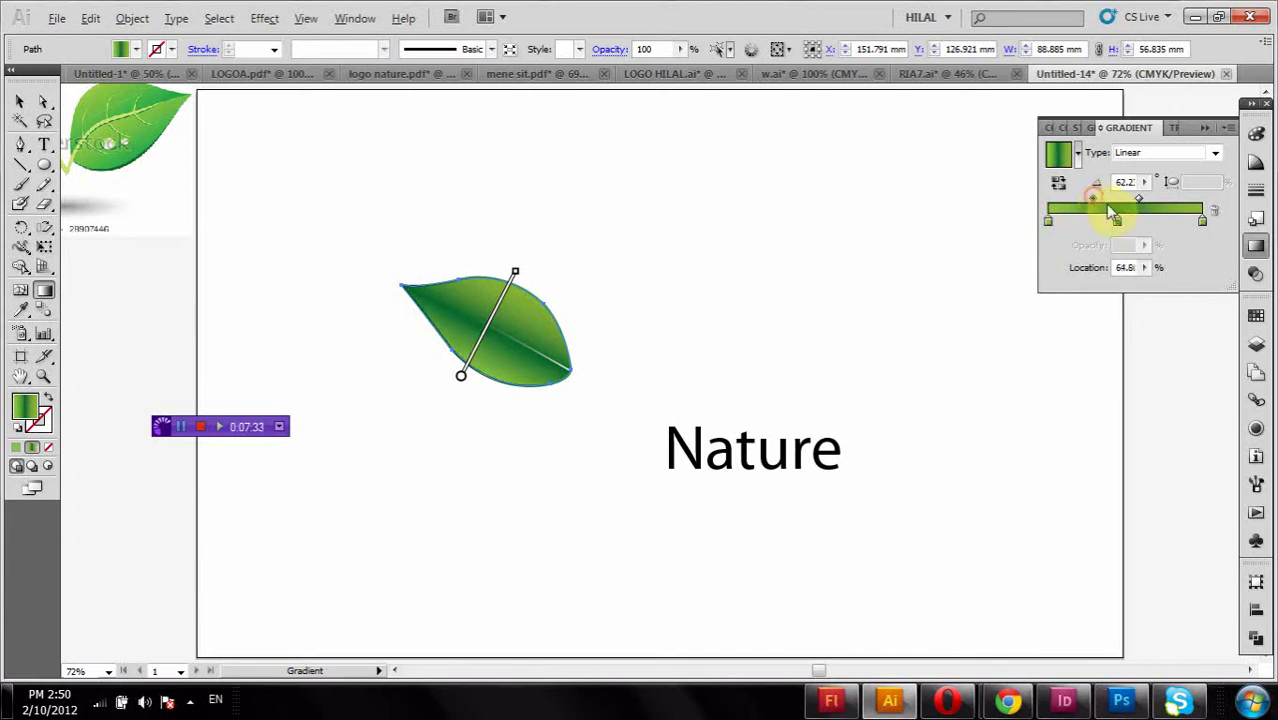
left_click(1118, 222)
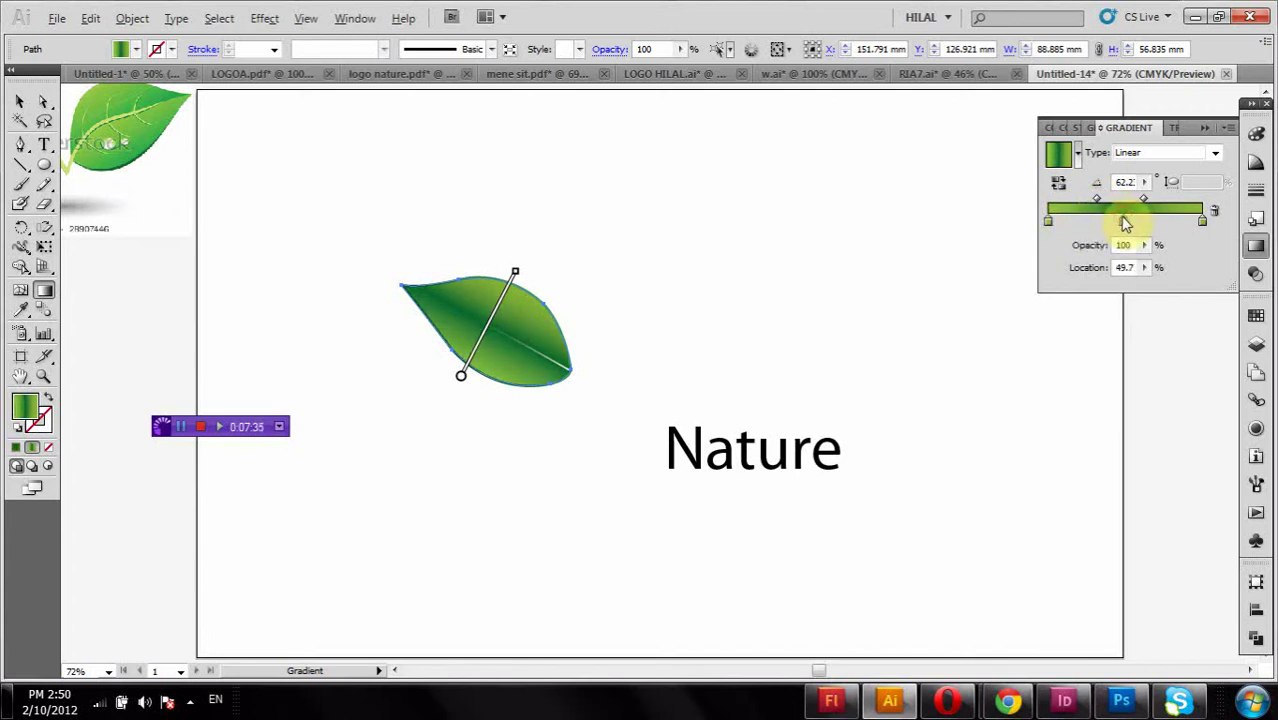
left_click(1117, 222)
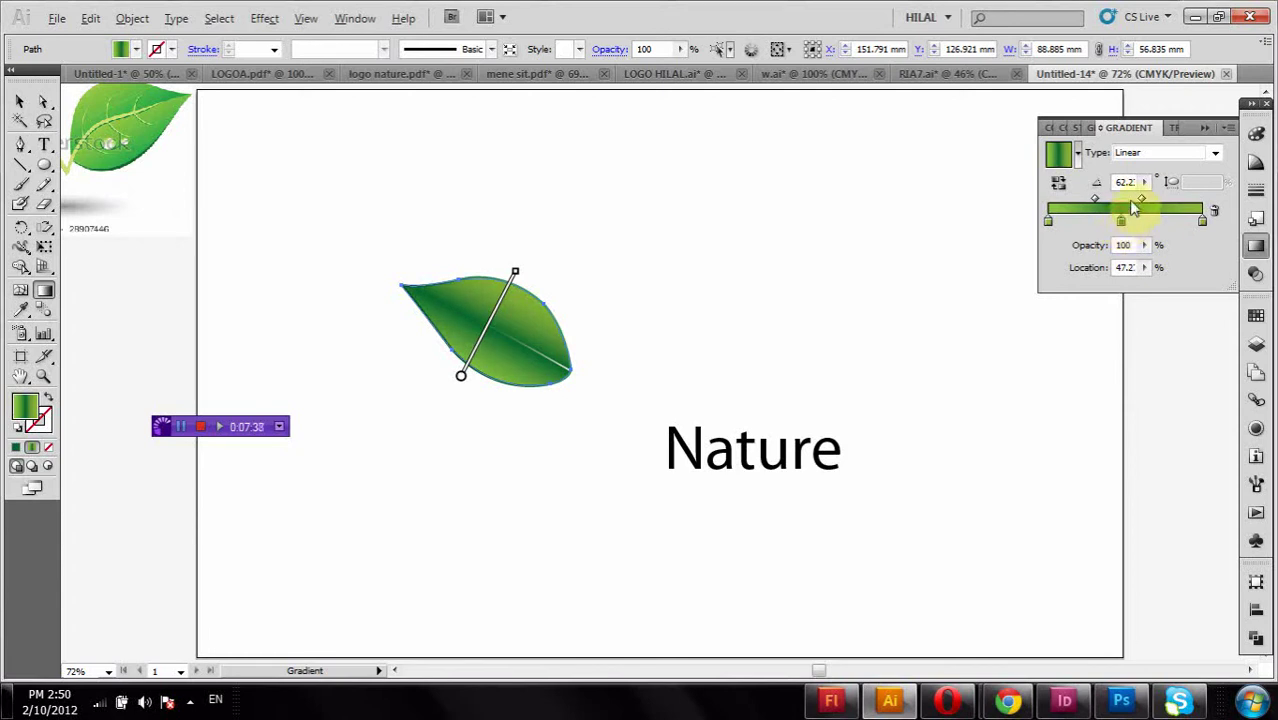
- Rebalance the dark band in the leaf's gradient by moving both midpoints, the second to about 28.7%, and deselect the leaf
left_click(1141, 202)
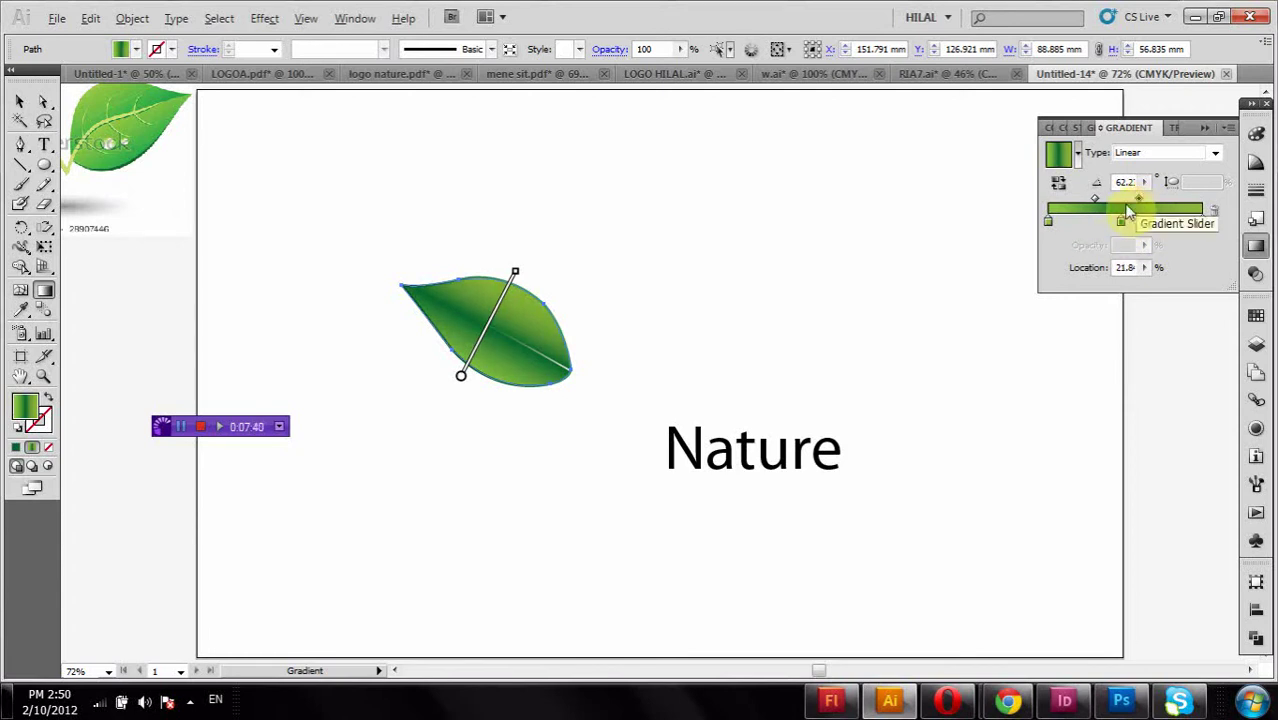
left_click(1099, 199)
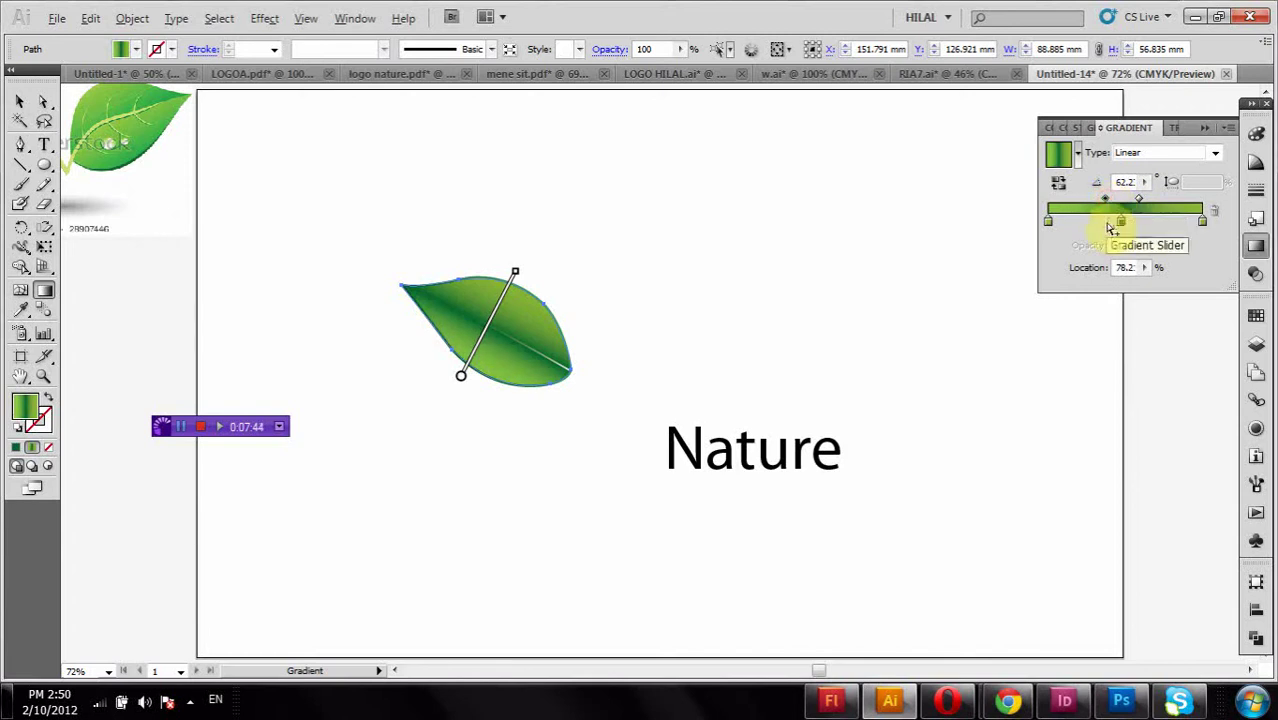
left_click_drag(1106, 200, 1101, 201)
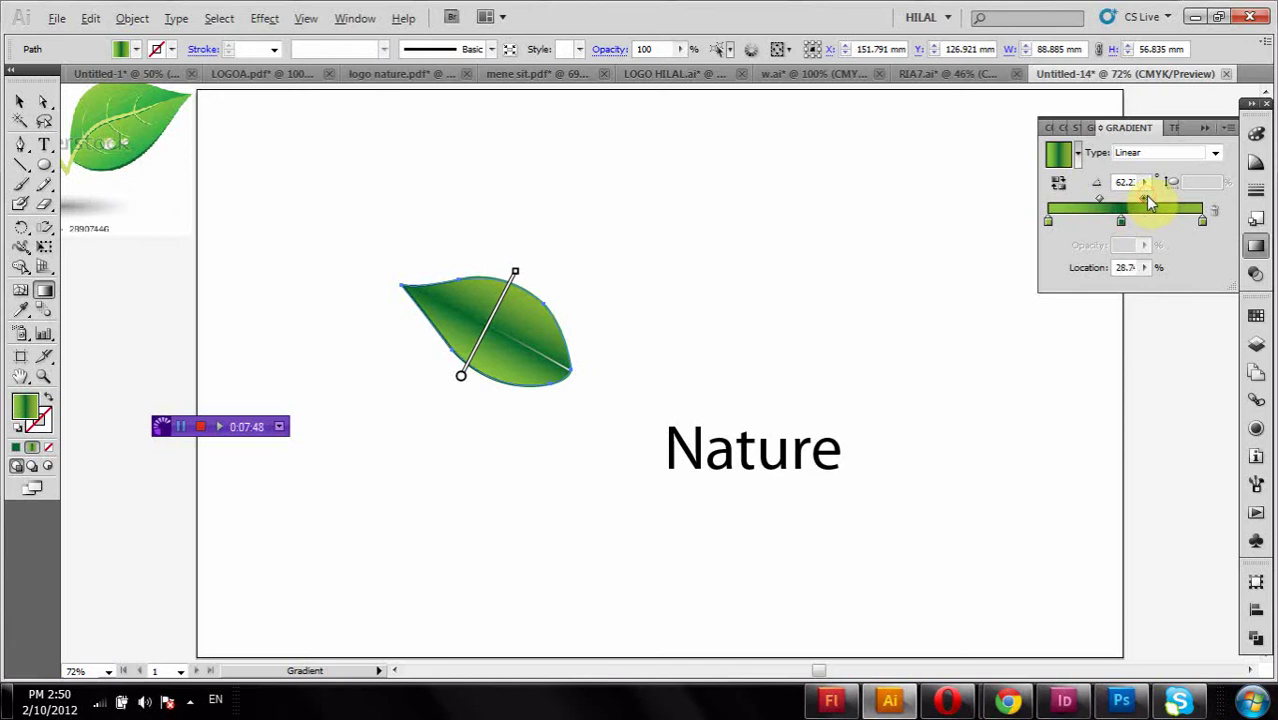
left_click(501, 201)
left_click(18, 103)
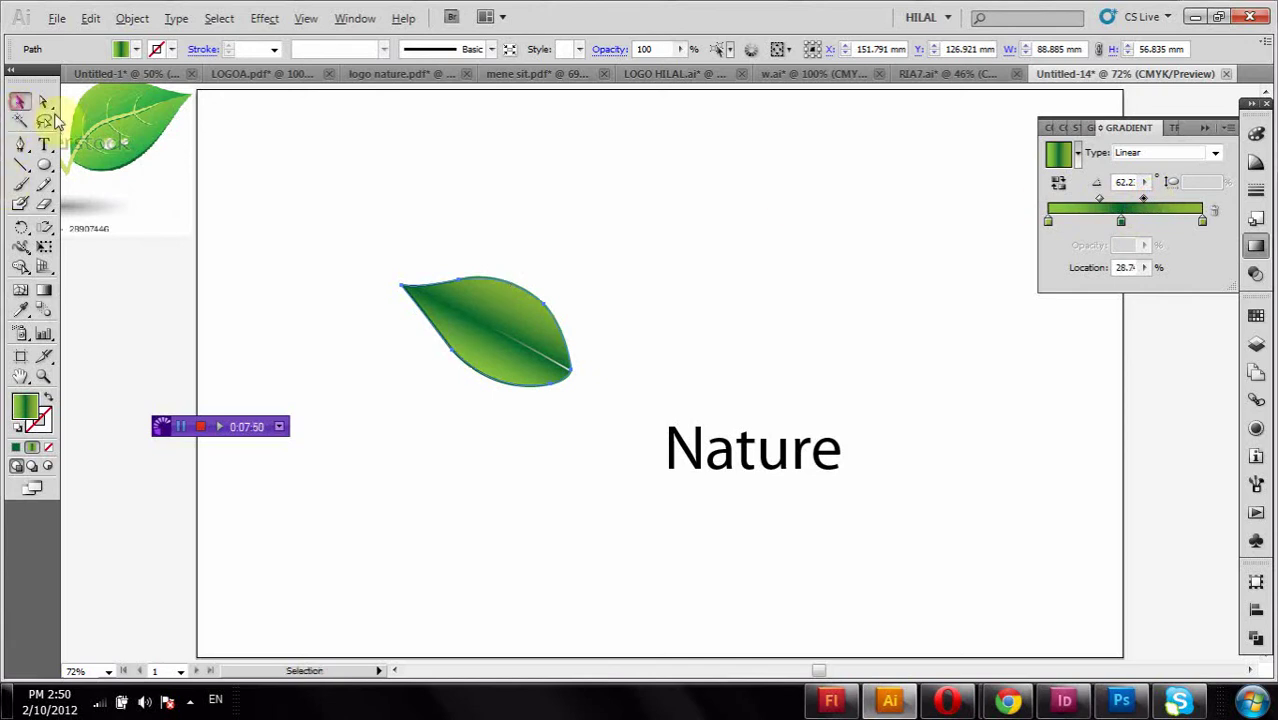
left_click(398, 235)
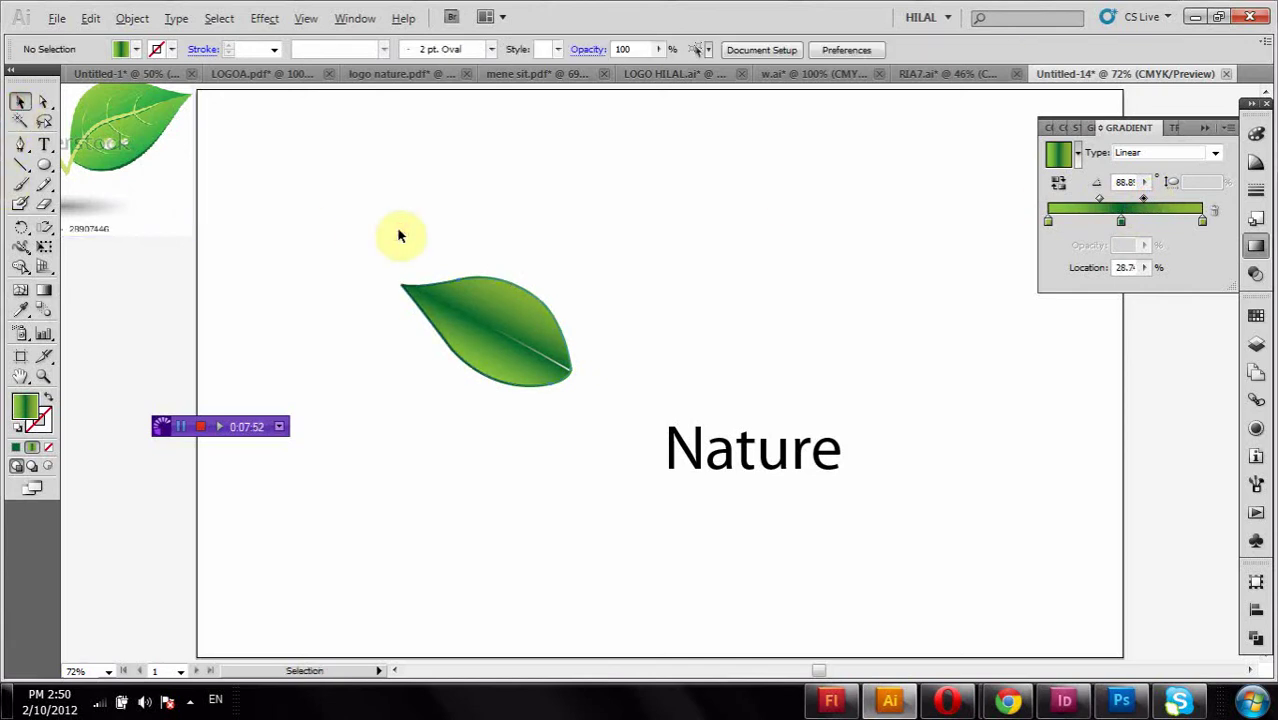
- Fade the leaf border's gradient by setting its light green end stop to 0% opacity
left_click(520, 287)
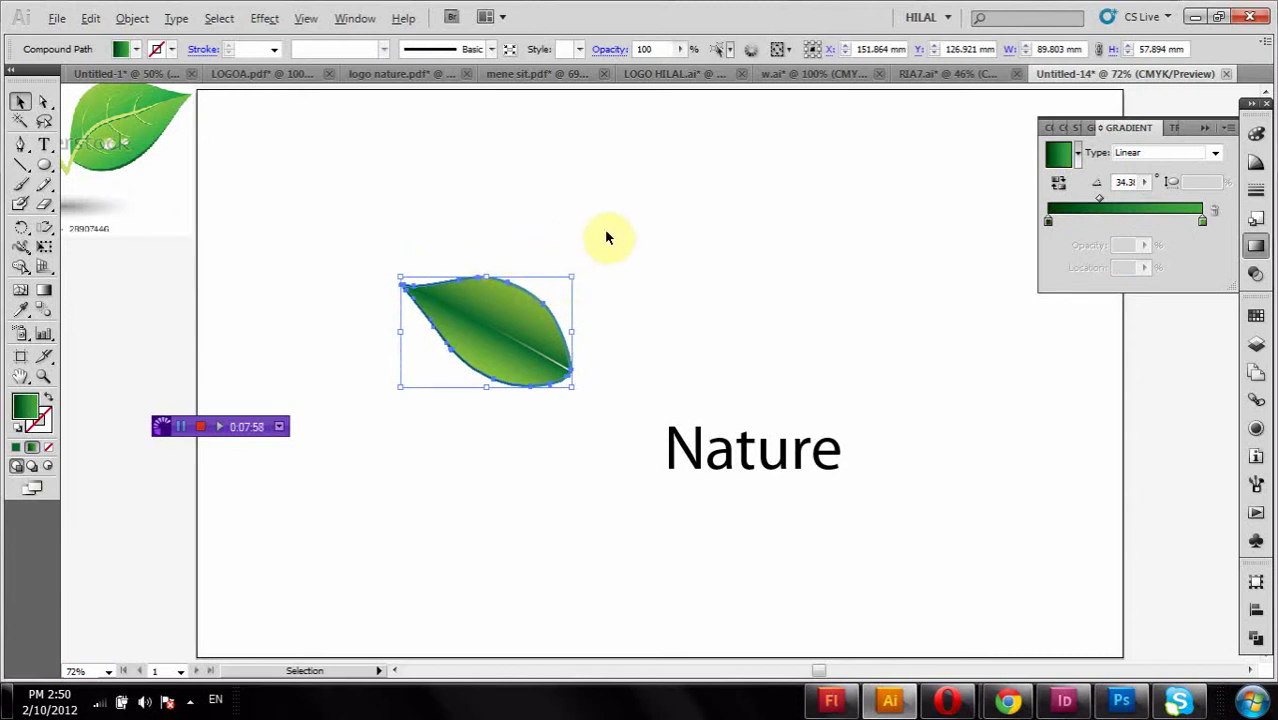
left_click(1204, 224)
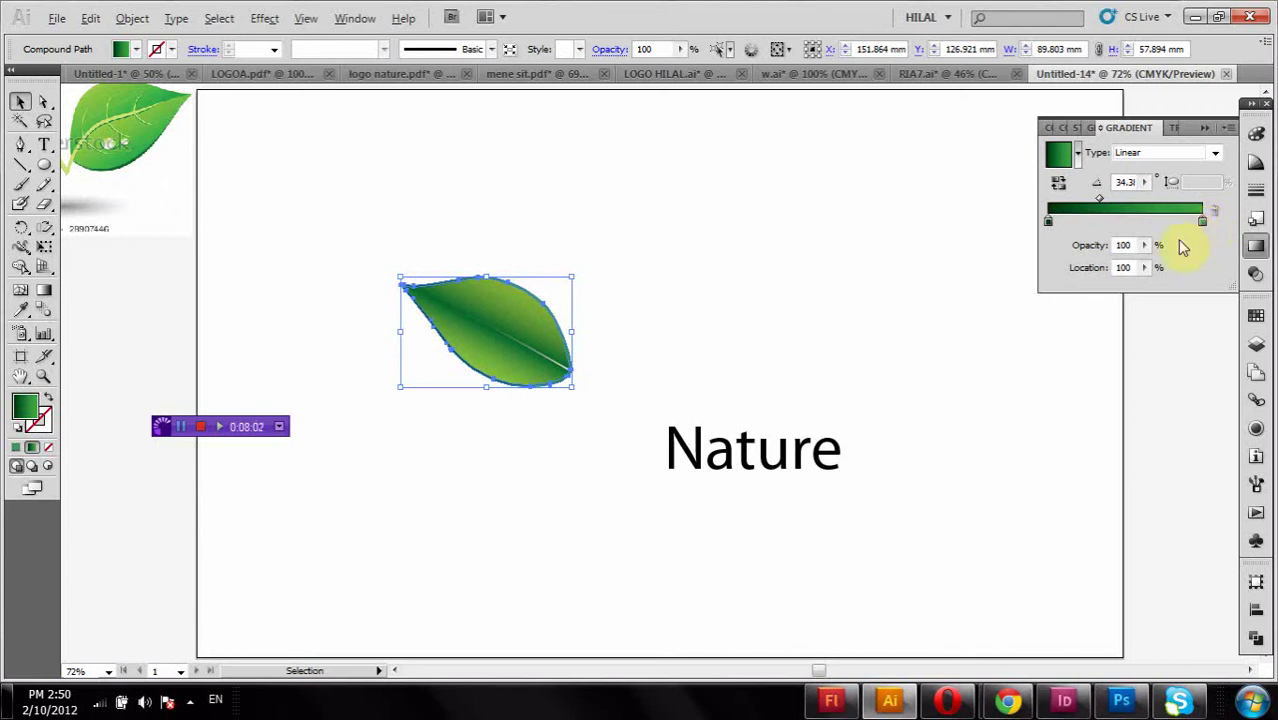
left_click_drag(1145, 246, 993, 265)
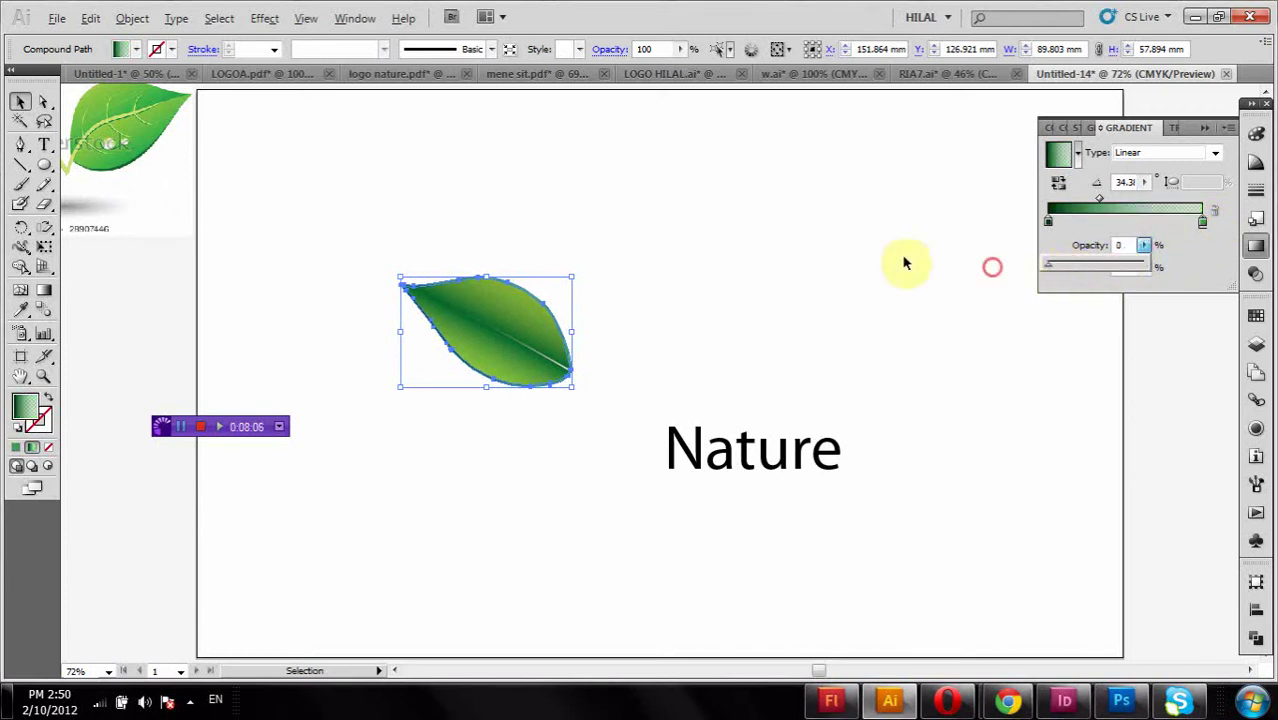
left_click(845, 253)
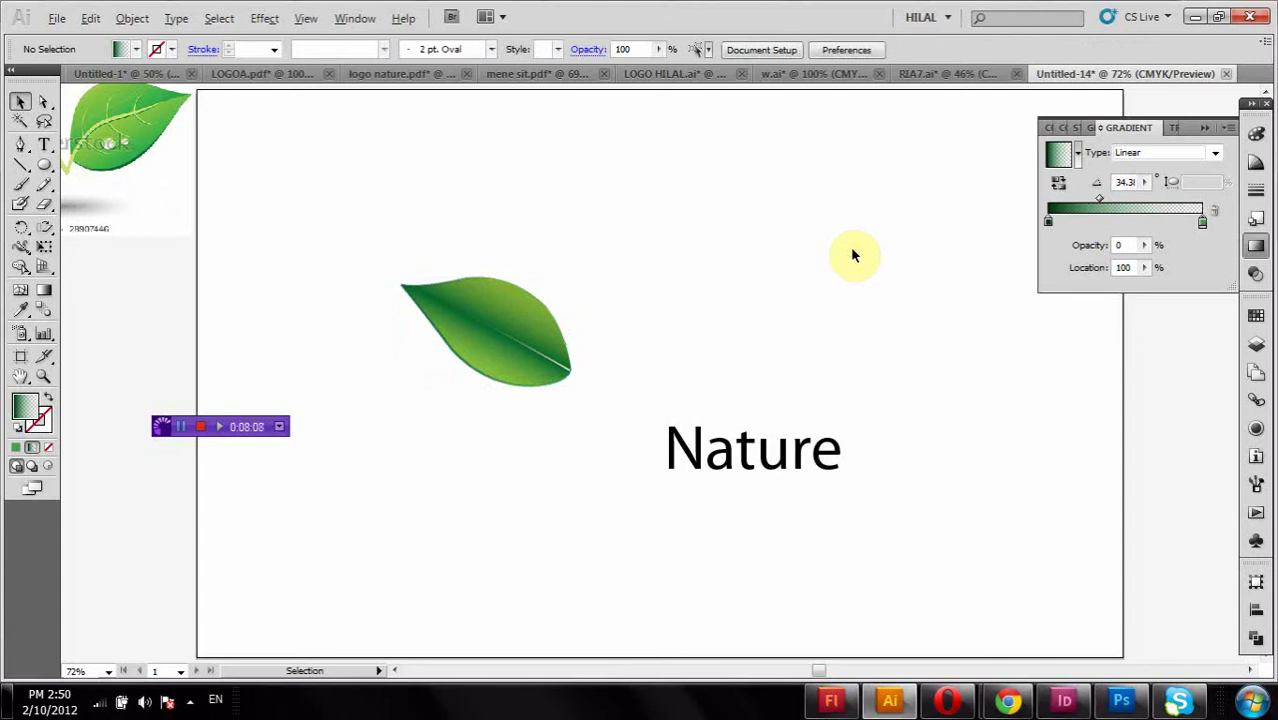
- Group all parts of the leaf and move the group to just above the start of the word Nature
left_click_drag(642, 237, 408, 397)
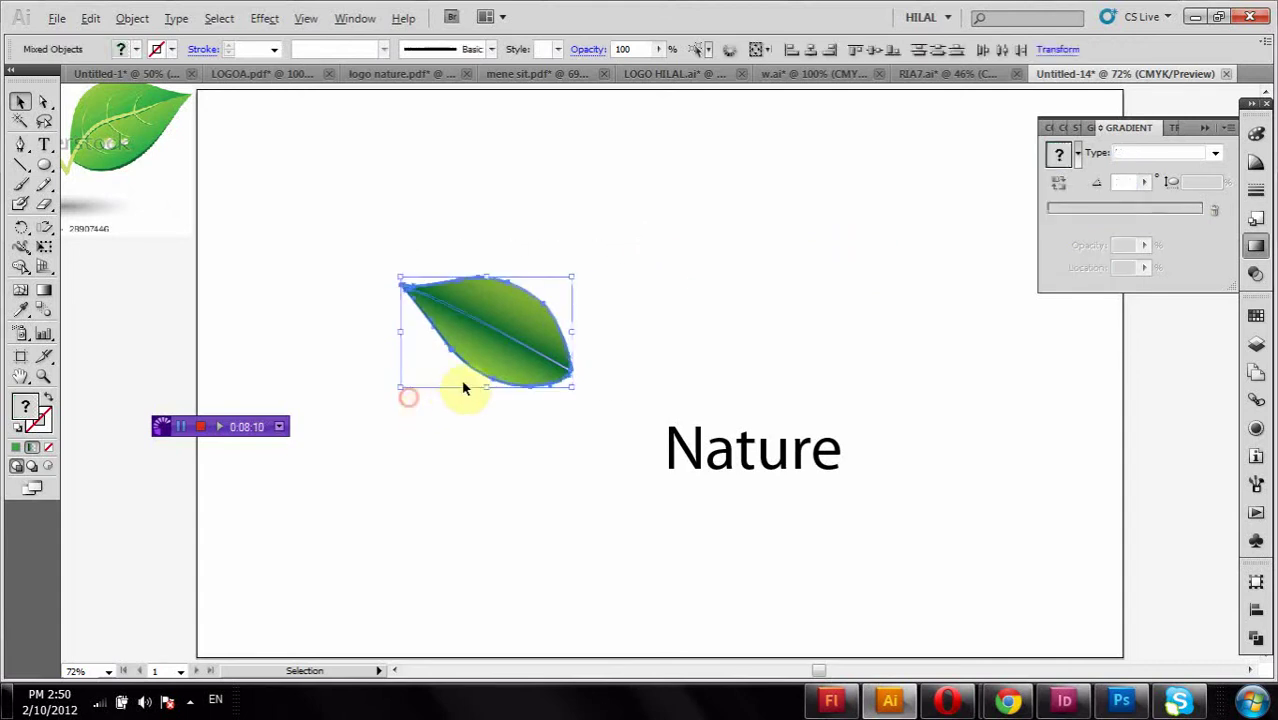
right_click(472, 368)
left_click(514, 457)
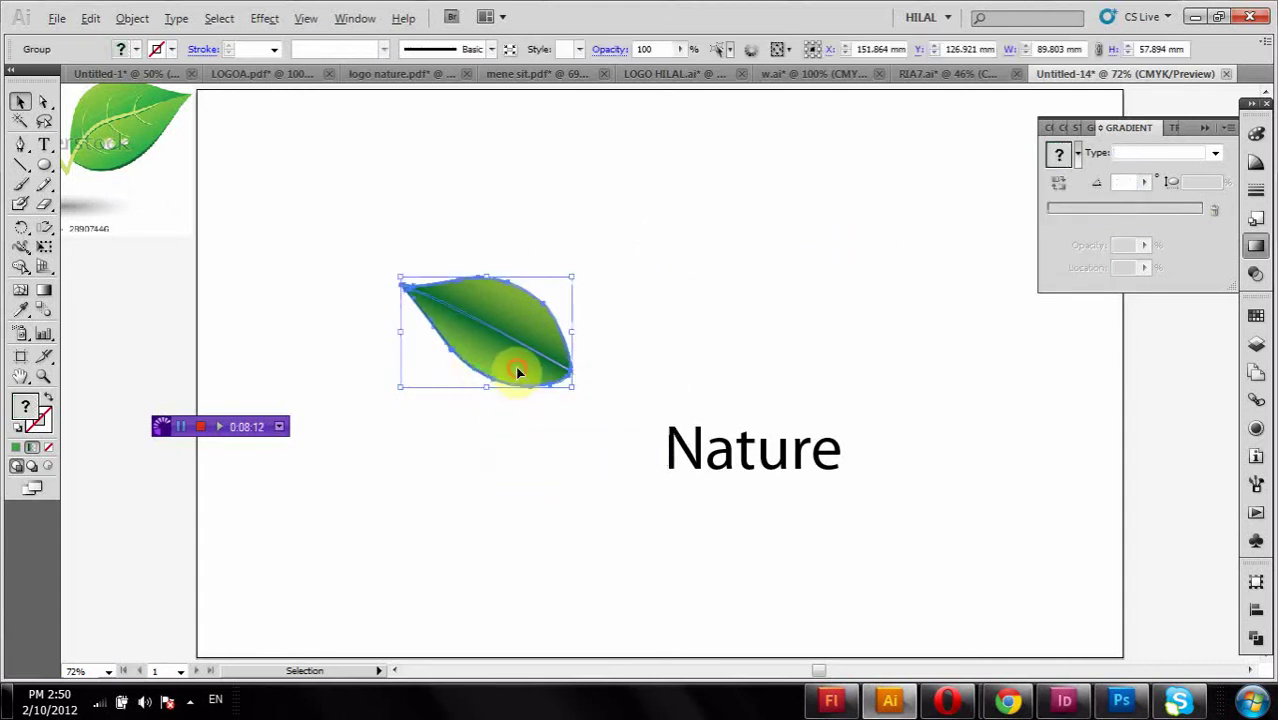
left_click_drag(517, 372, 661, 386)
left_click(230, 192)
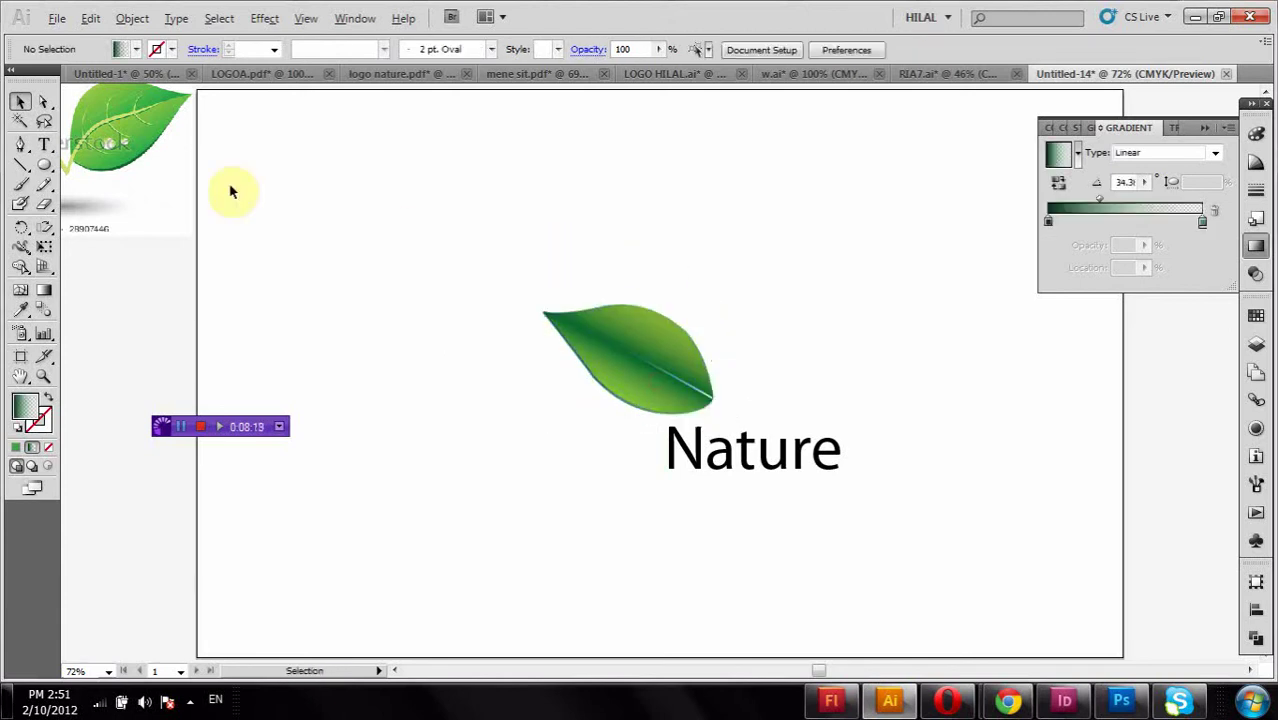
- Shift the reference leaf picture and draw a circle about 19.6 mm across, placed on the leaf below its vein
left_click_drag(151, 138, 4, 244)
left_click(434, 197)
left_click(44, 165)
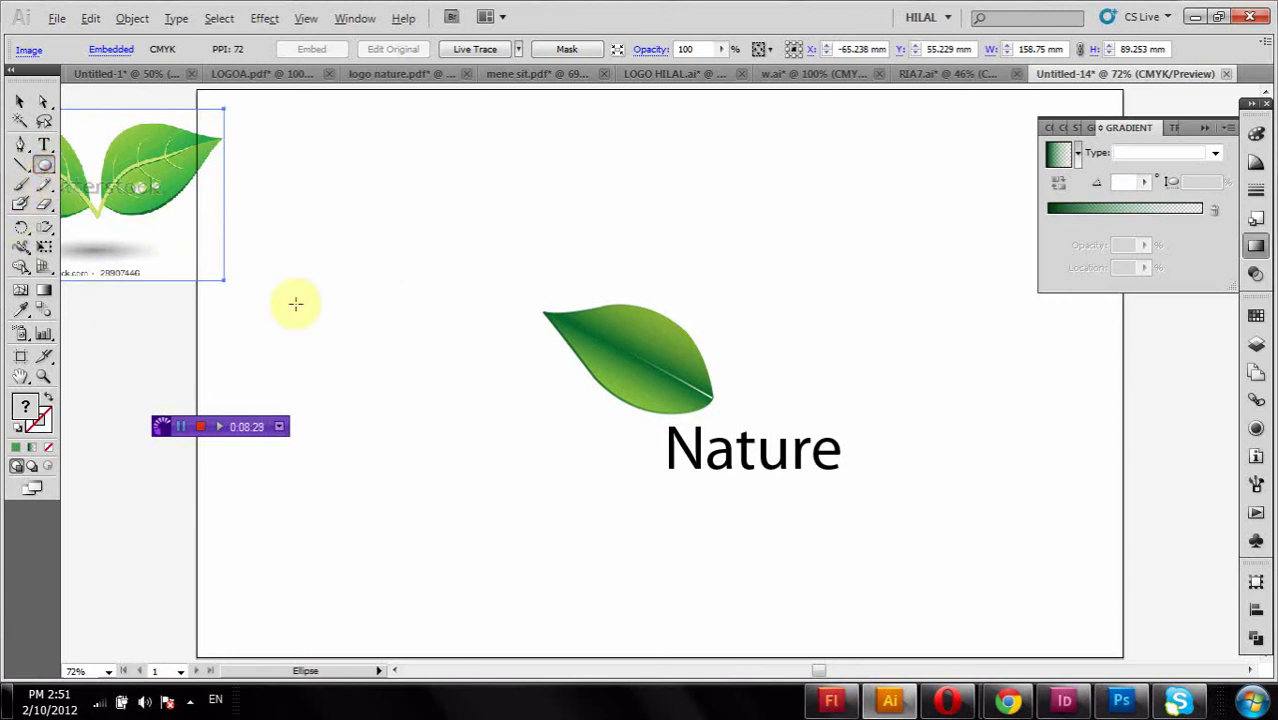
mouse_move(376, 324)
left_mouse_down()
mouse_move(416, 364)
mouse_move(400, 342)
mouse_move(609, 354)
left_mouse_up()
left_click(20, 102)
right_click(609, 354)
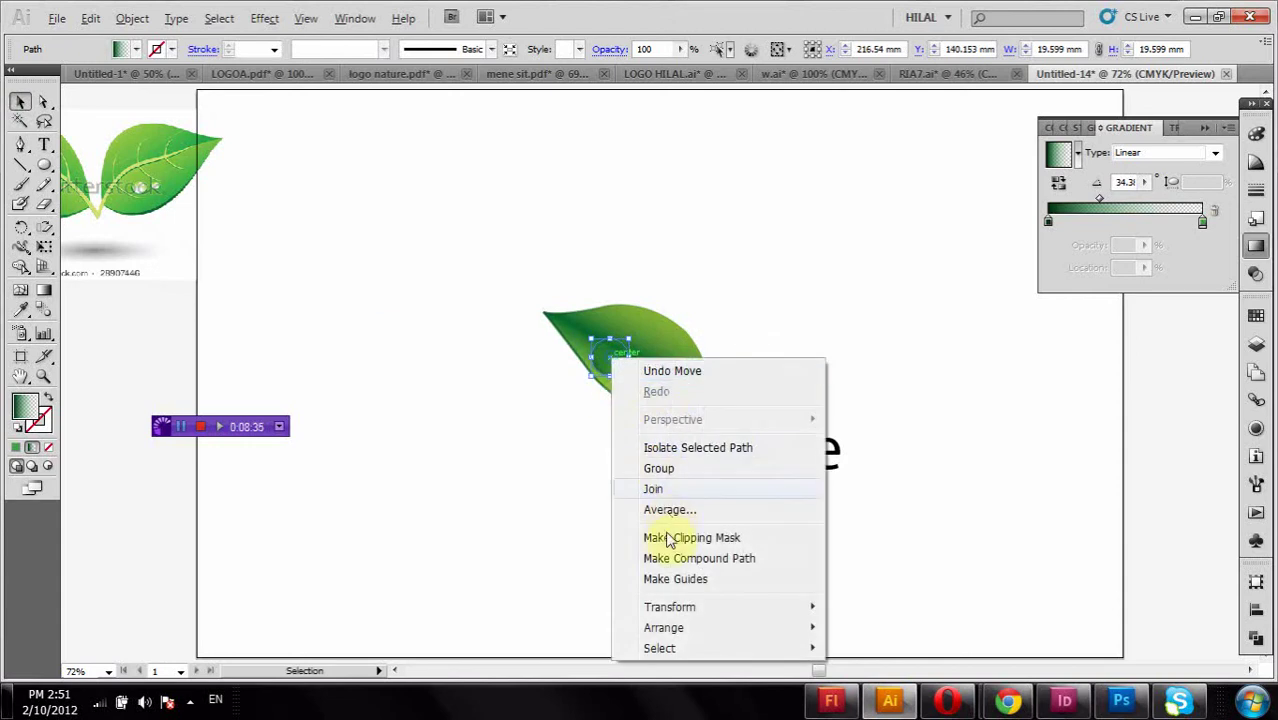
mouse_move(672, 628)
left_click(876, 537)
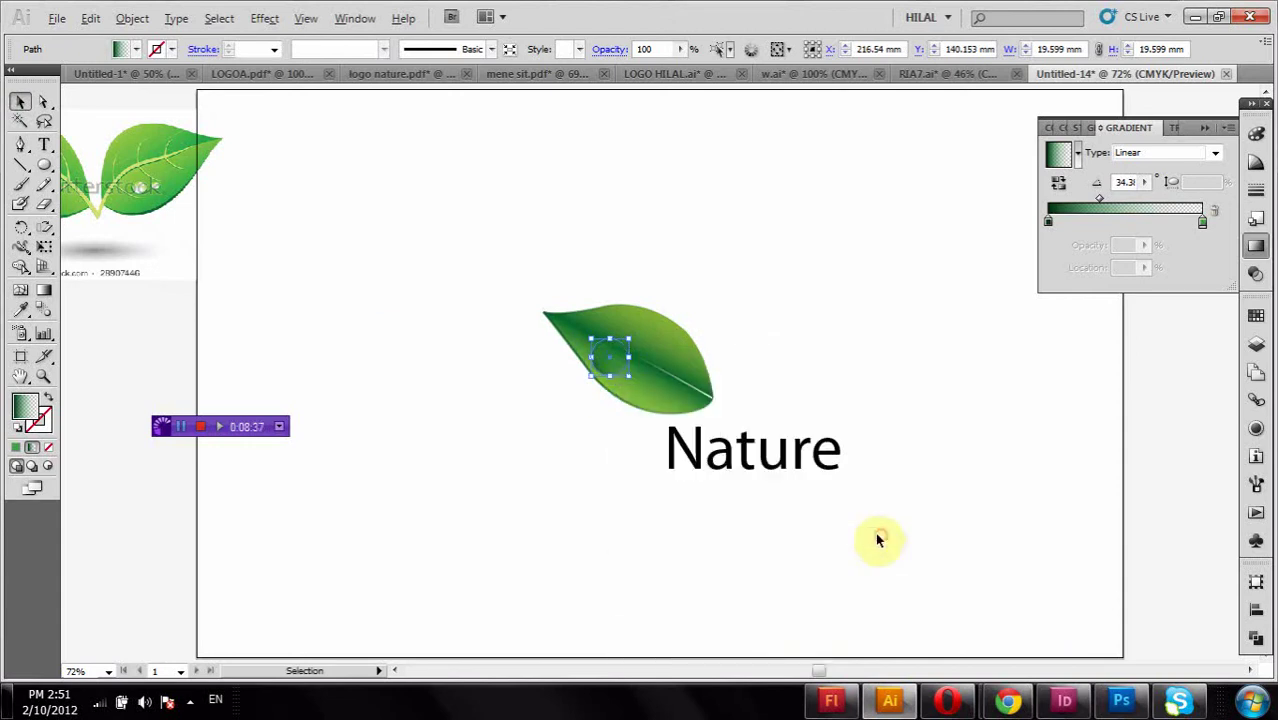
- Fill the circle with white, scale it down and place it near the leaf's lower left edge
left_click(119, 48)
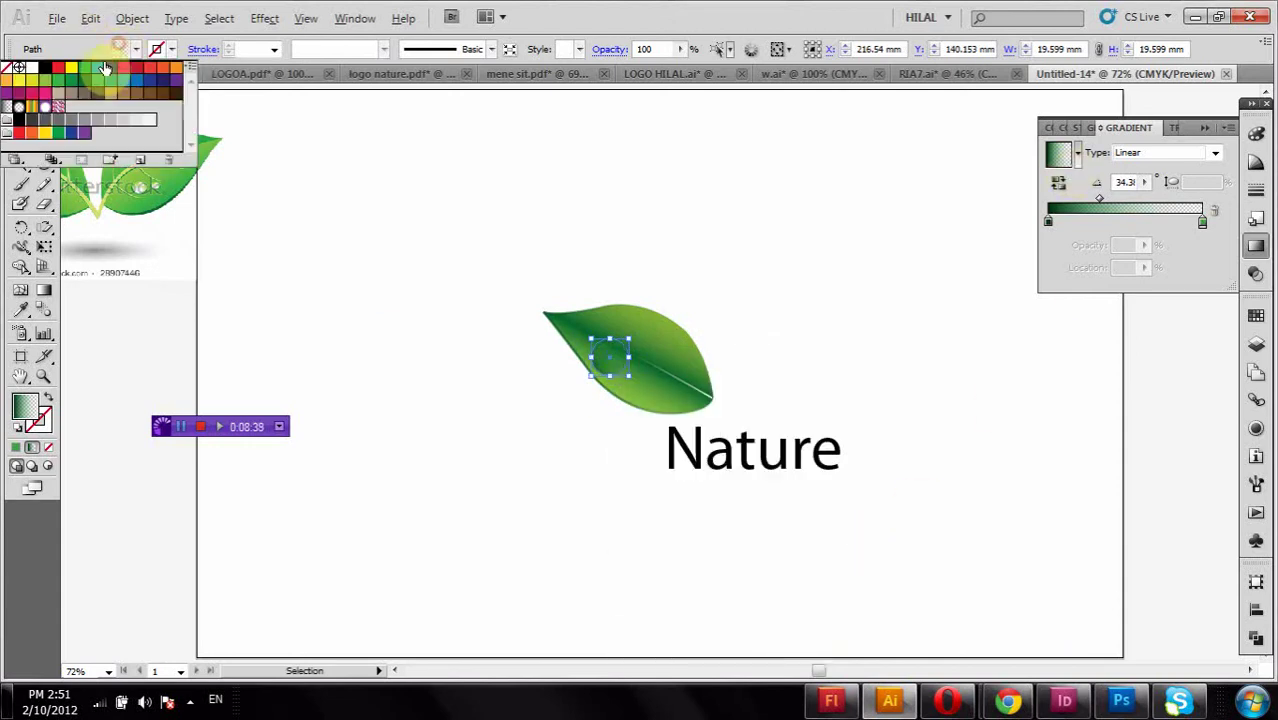
left_click(32, 67)
left_click(287, 288)
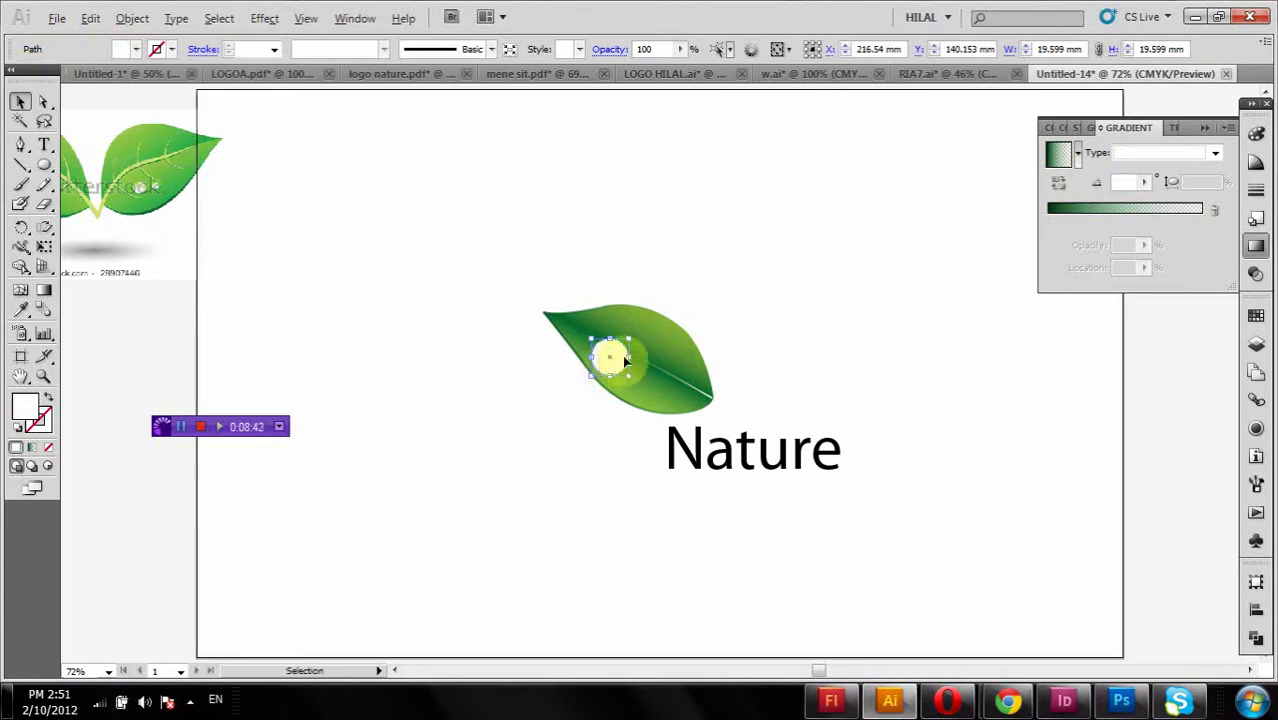
left_click_drag(627, 373, 603, 360)
left_click(540, 422)
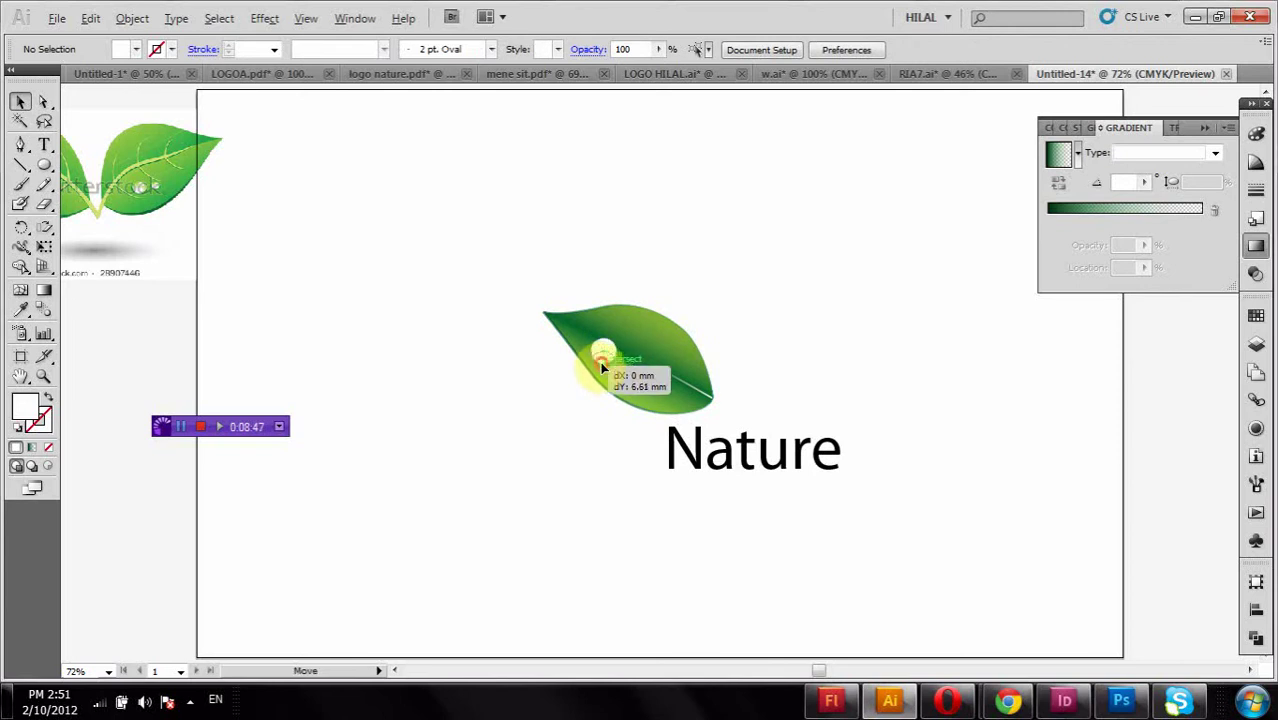
- Add a second white circle about 8.6 mm across inside the lower left part of the white circle
left_click(44, 377)
left_click_drag(522, 428, 771, 329)
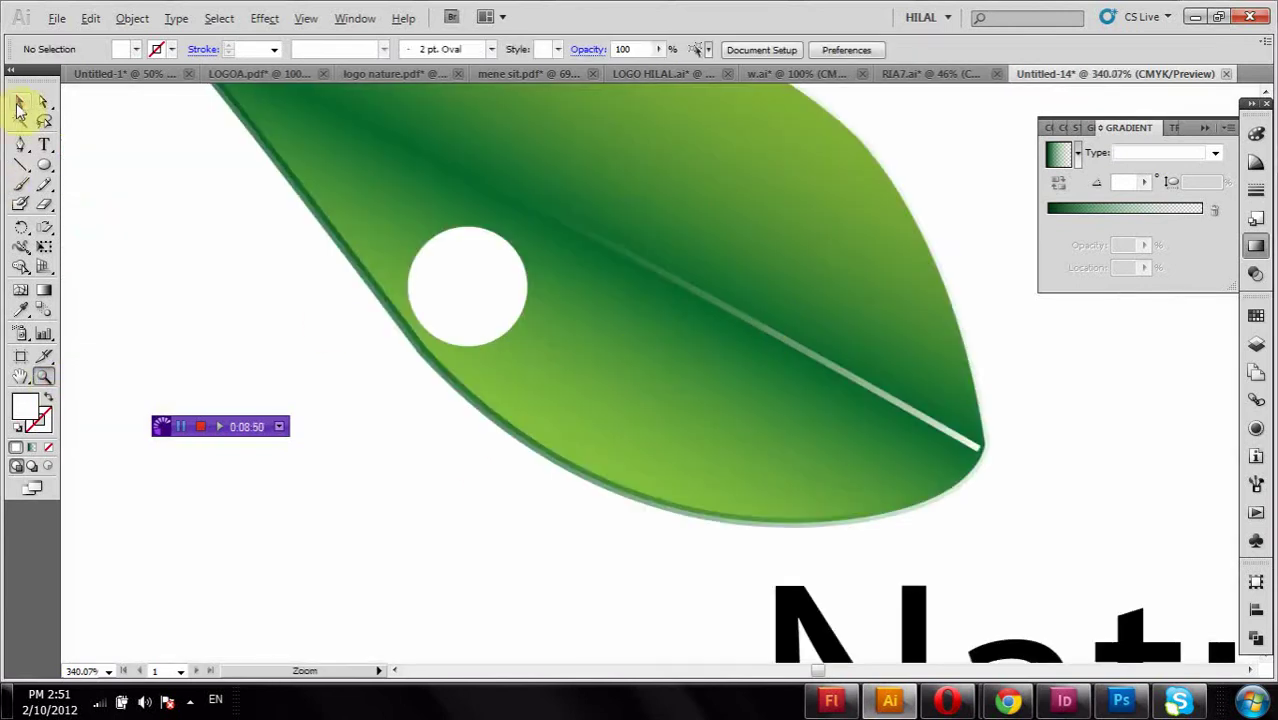
left_click(20, 104)
left_click_drag(422, 271, 330, 294)
left_click_drag(403, 350, 465, 295)
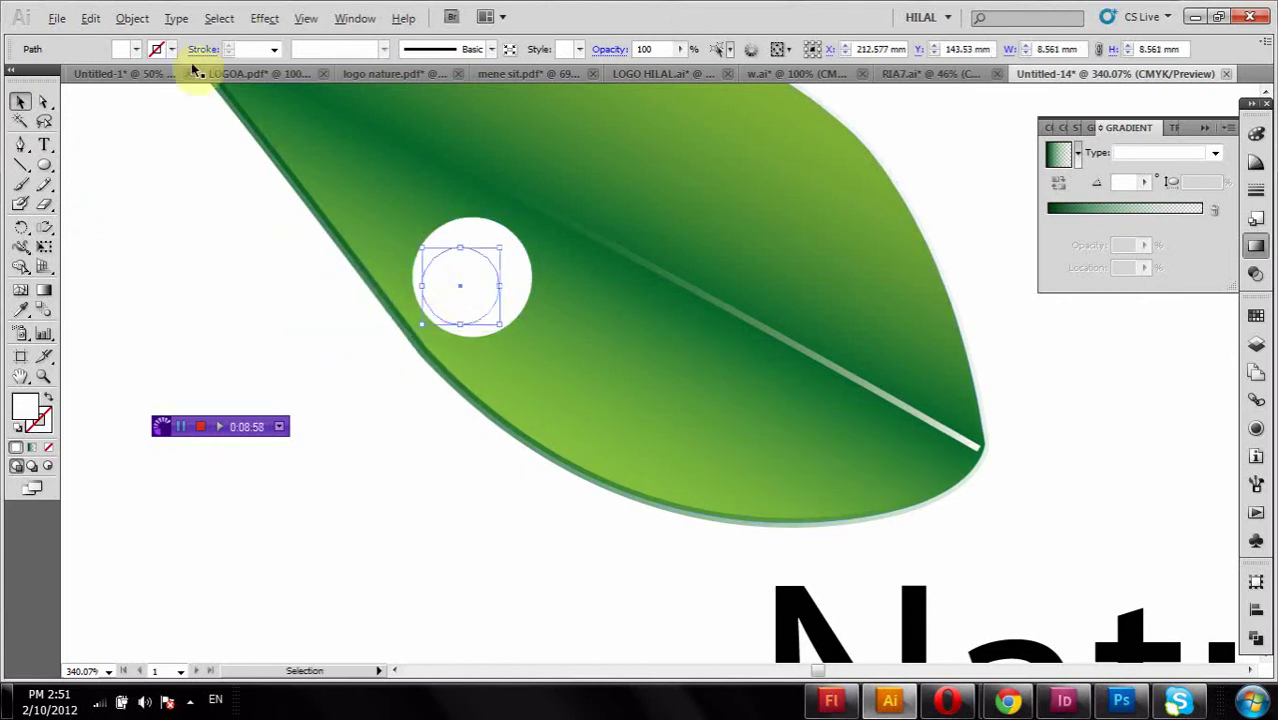
- Fill the inner circle with grey, then replace it with a linear gradient of two dark green stops
left_click(134, 48)
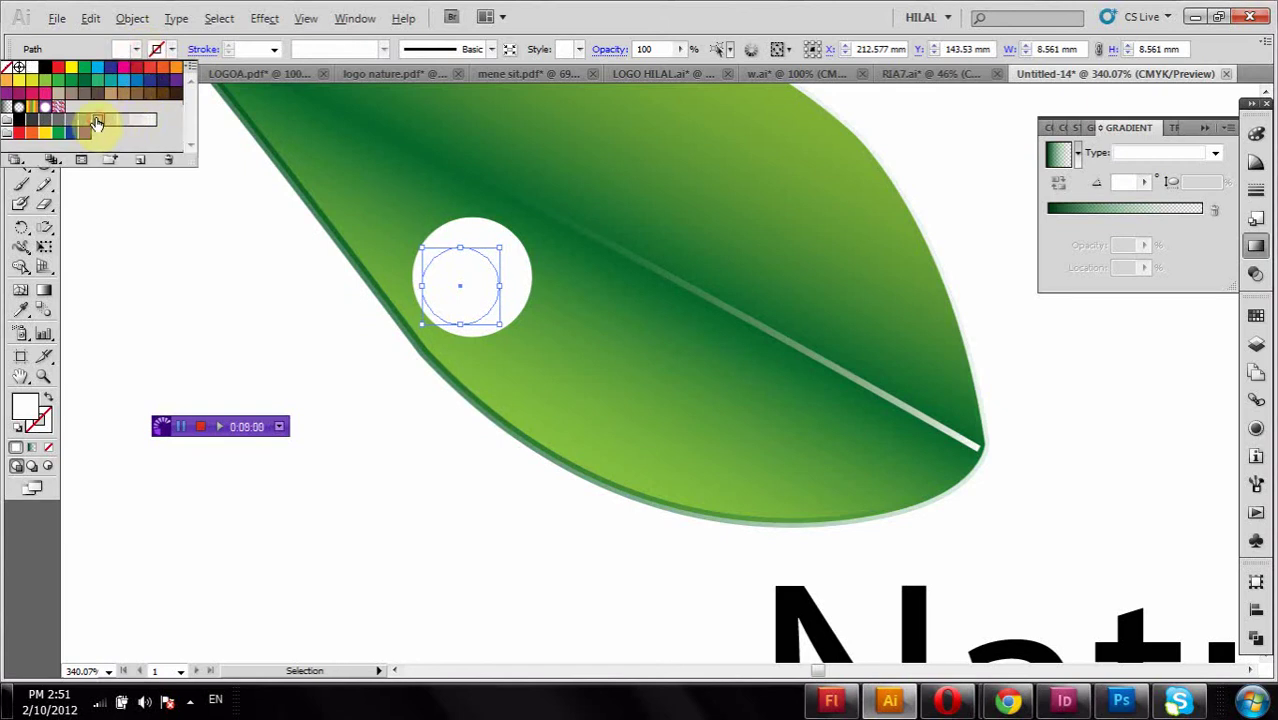
left_click(97, 120)
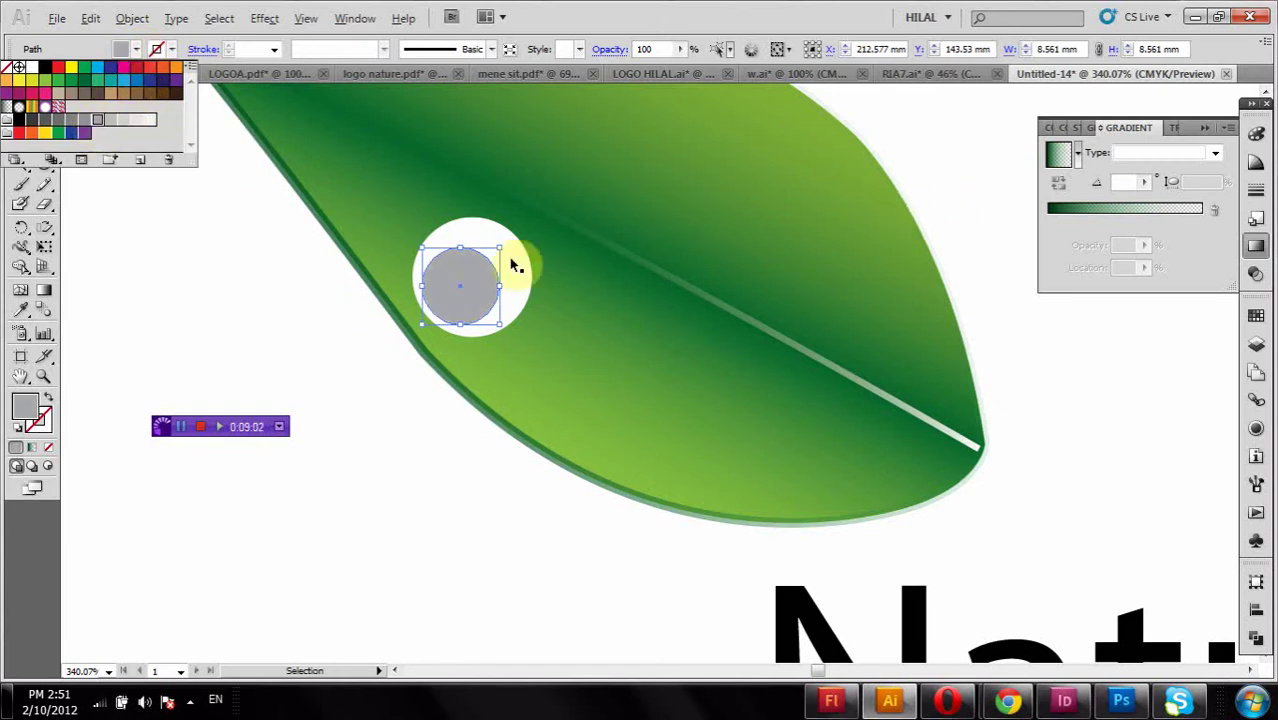
left_click(1087, 212)
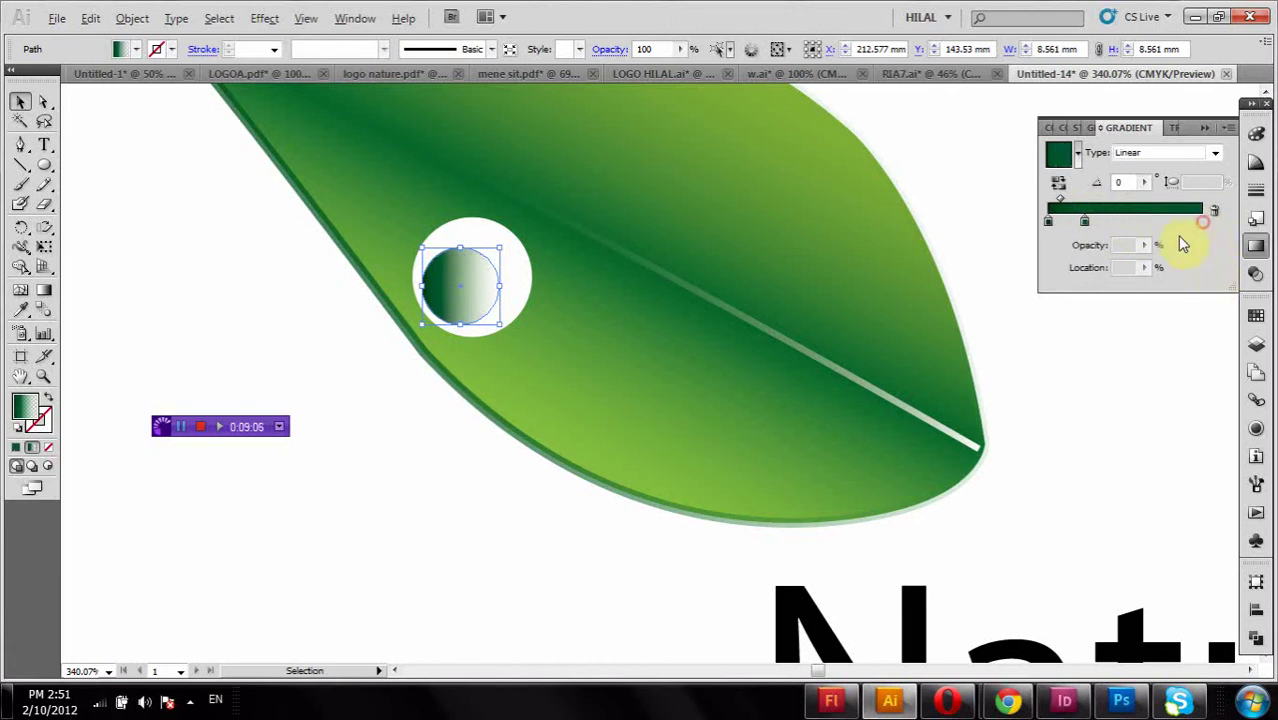
left_click_drag(1085, 220, 1087, 245)
left_click(1203, 221)
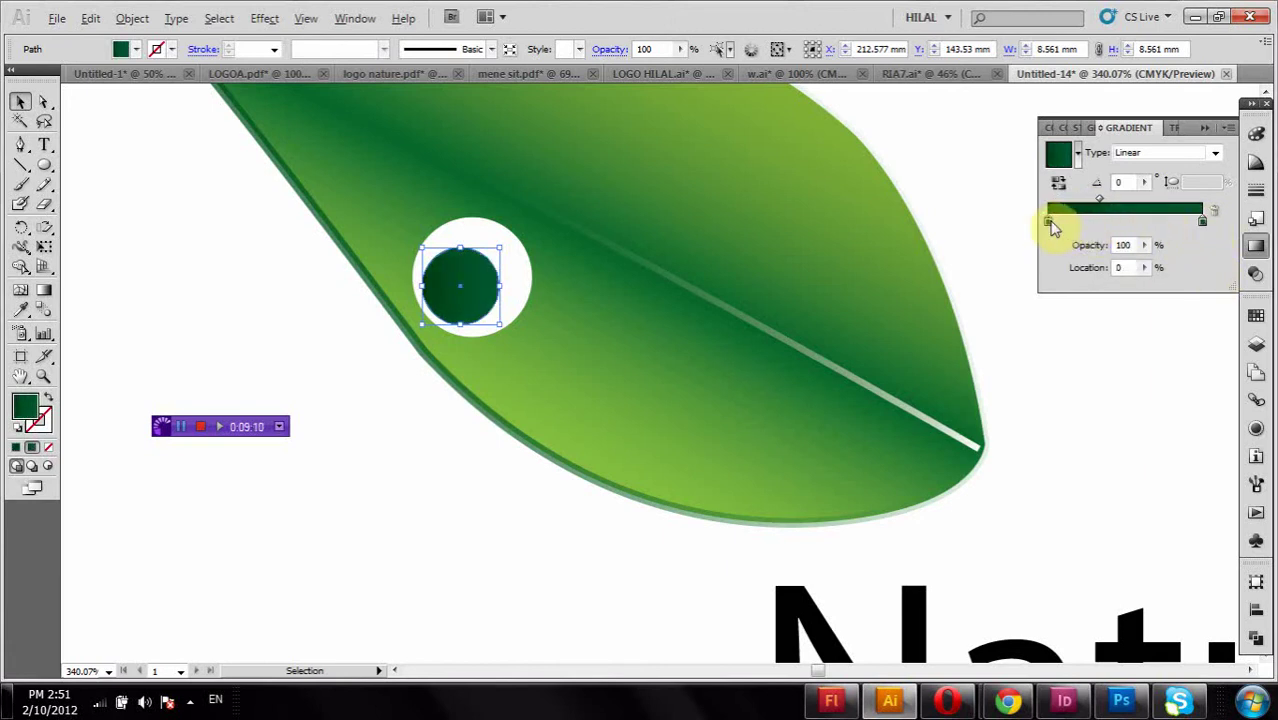
- Change the inner circle's gradient start stop to the grey swatch C=0 M=0 Y=0 K=70 at 100% opacity
double_click(1050, 221)
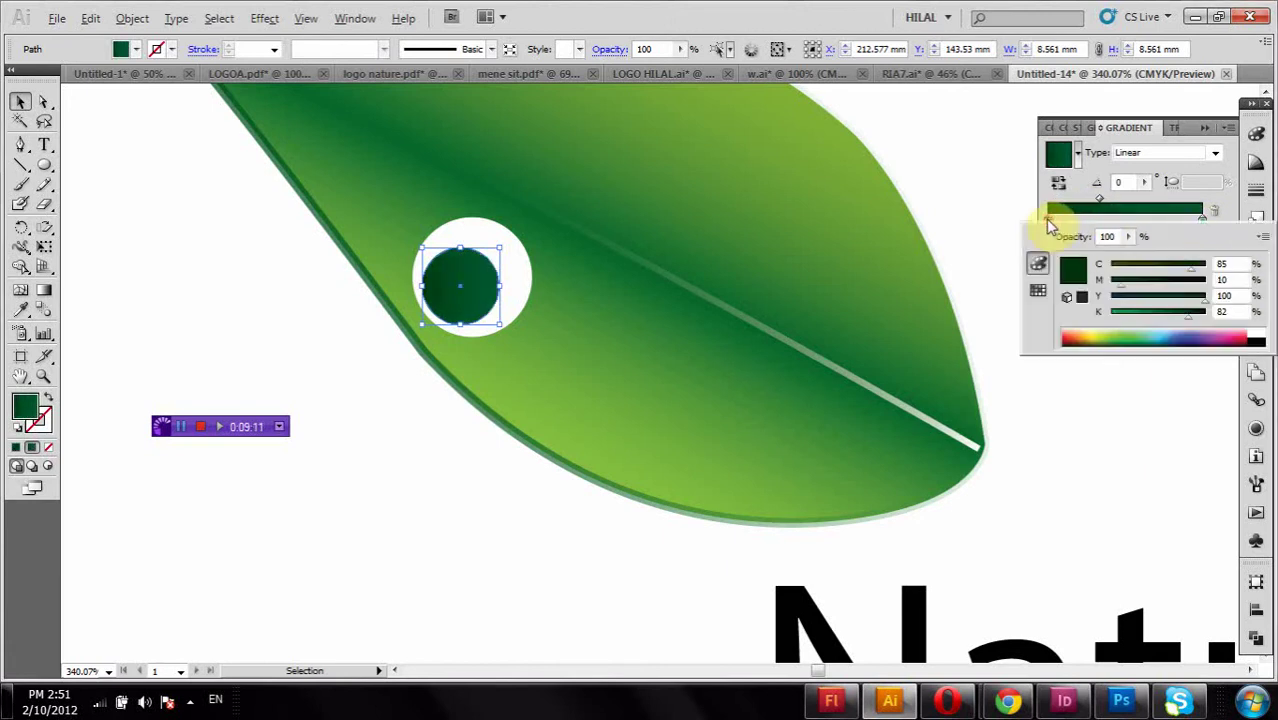
left_click(1037, 290)
left_click(1117, 306)
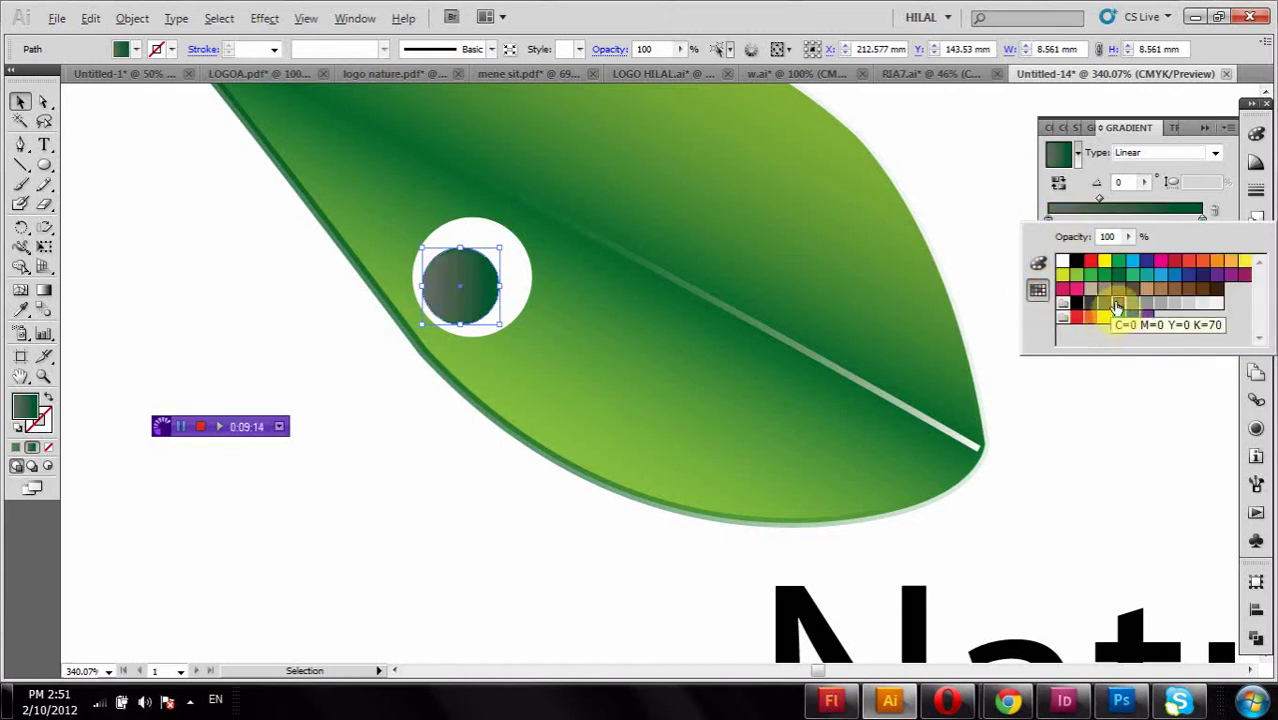
left_click(1203, 221)
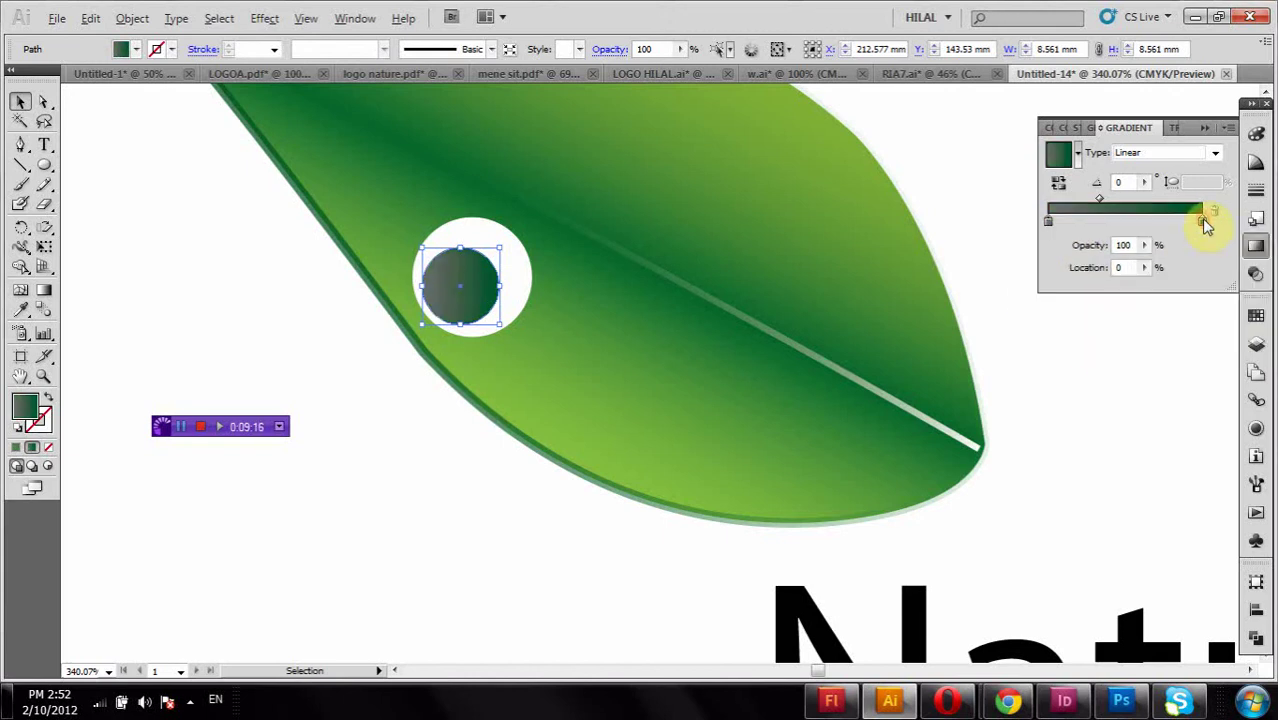
left_click(1144, 246)
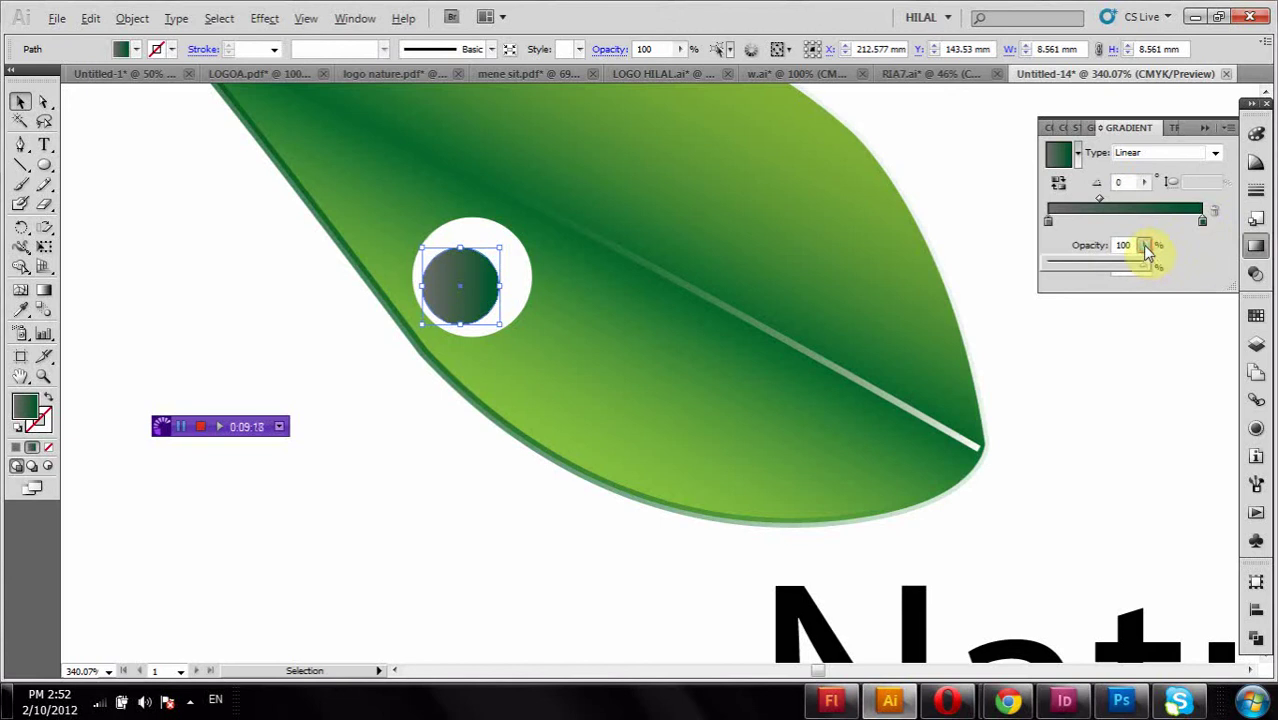
mouse_move(1143, 262)
left_mouse_down()
mouse_move(1120, 263)
mouse_move(1150, 264)
left_mouse_up()
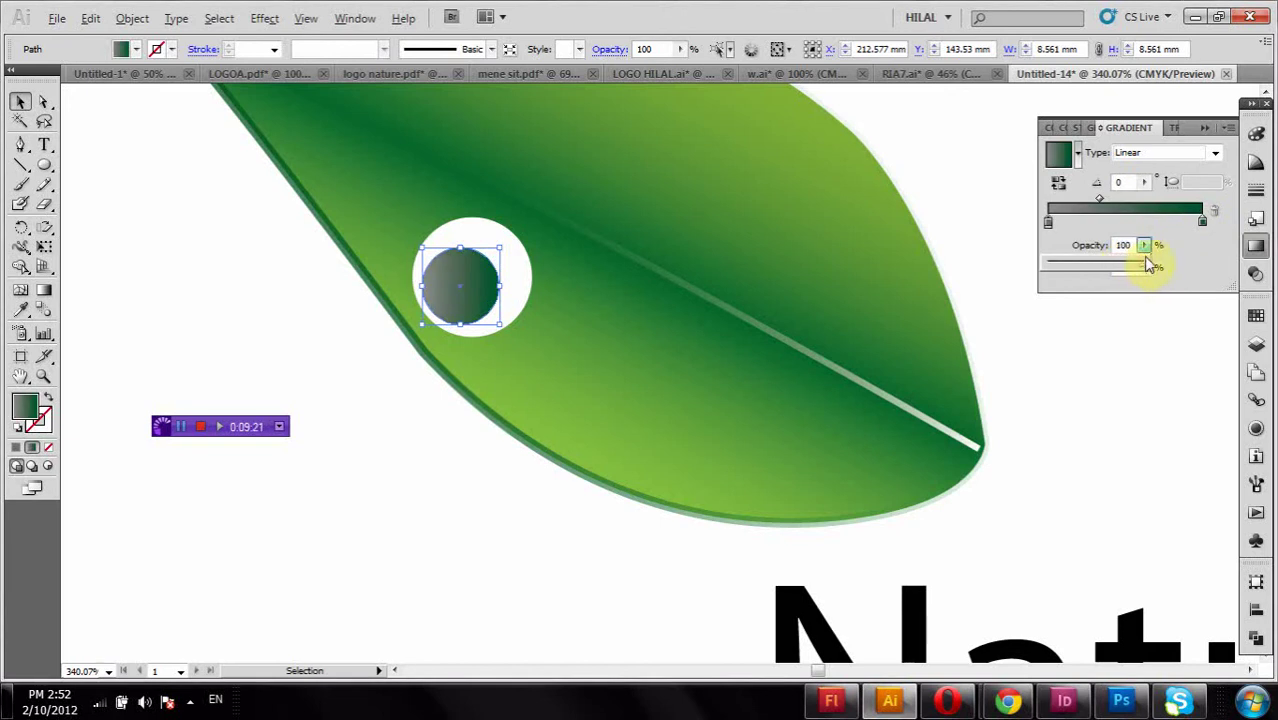
- Set the dark green end stop of the inner circle's gradient to 0% opacity, keeping the grey stop at the start
left_click(1202, 220)
left_click_drag(1203, 220, 1185, 222)
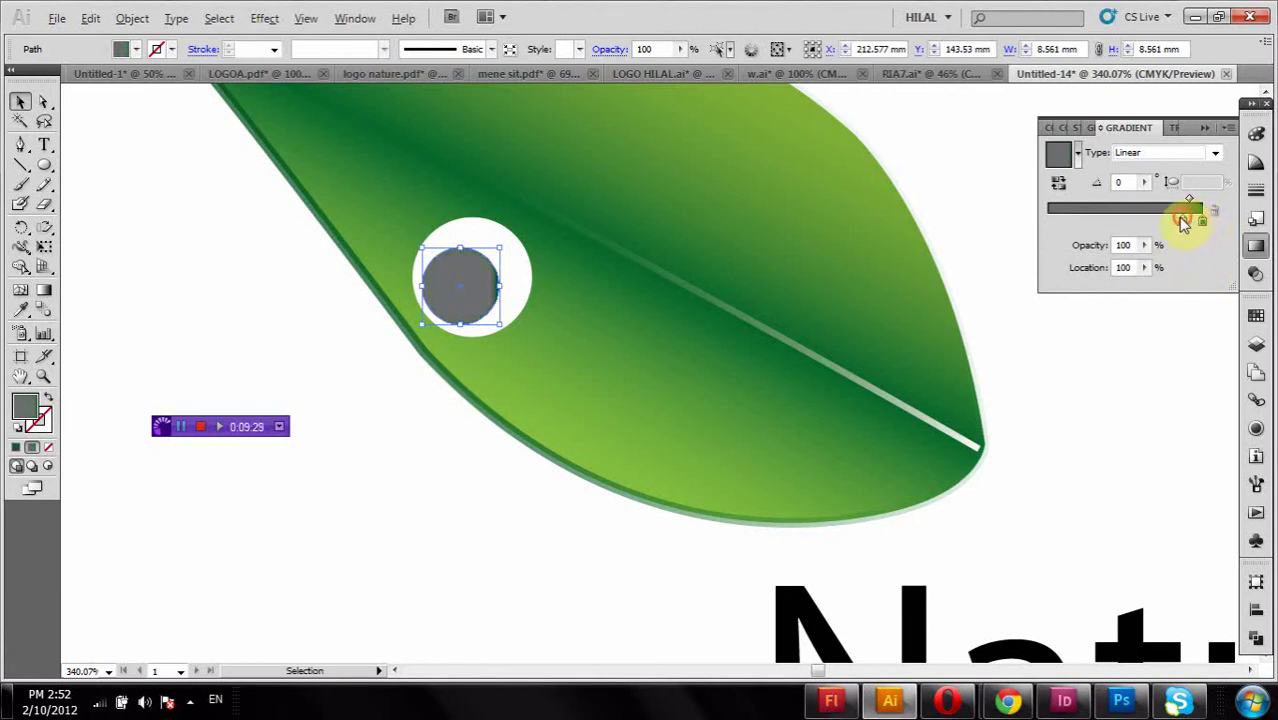
left_click_drag(1183, 222, 1013, 220)
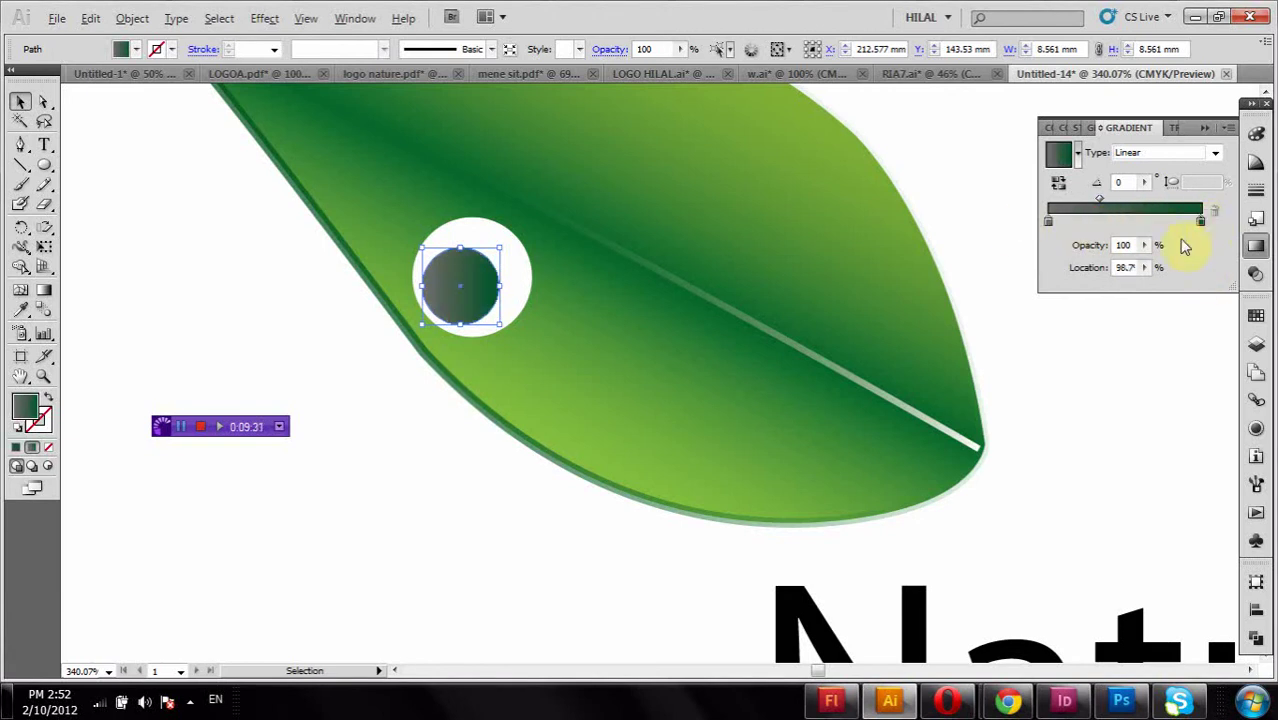
left_click(1146, 246)
left_click_drag(1135, 267, 1024, 266)
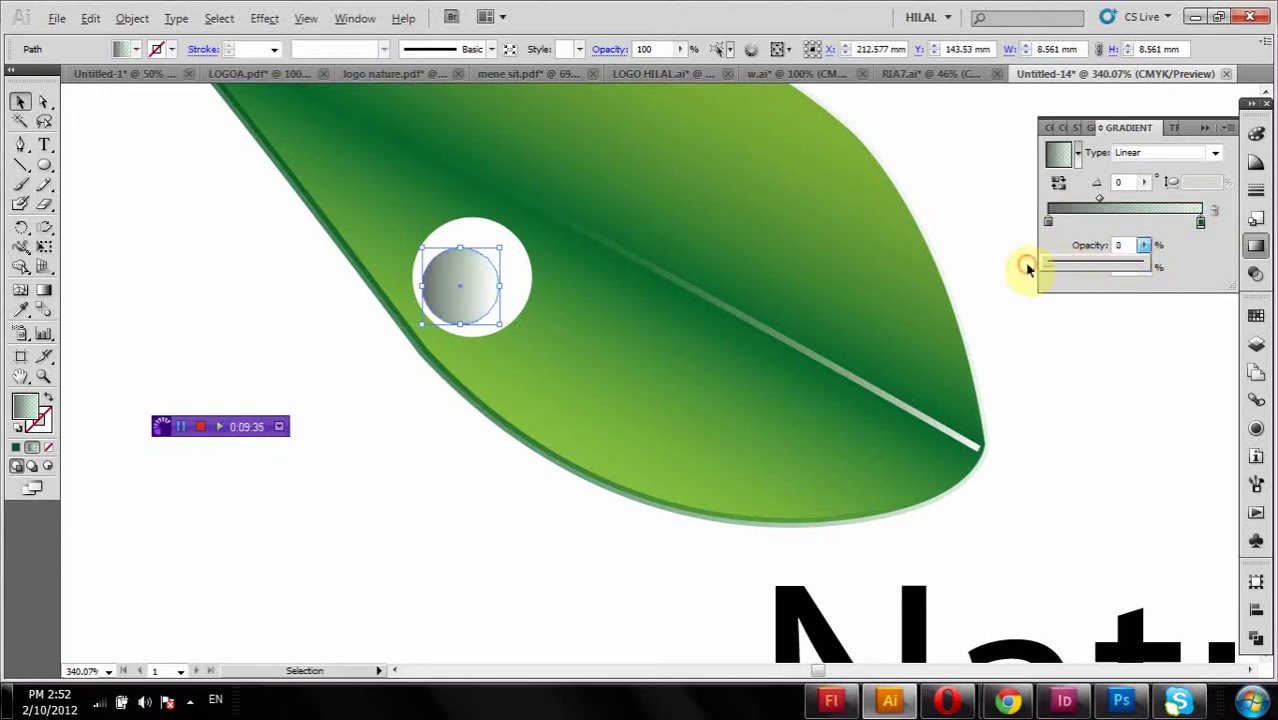
- Place the transparent stop at the end of the inner circle's gradient and its midpoint at about 46%, and reselect the circle
left_click(1116, 218)
left_click_drag(1116, 220, 1202, 221)
left_click_drag(1105, 205, 1133, 196)
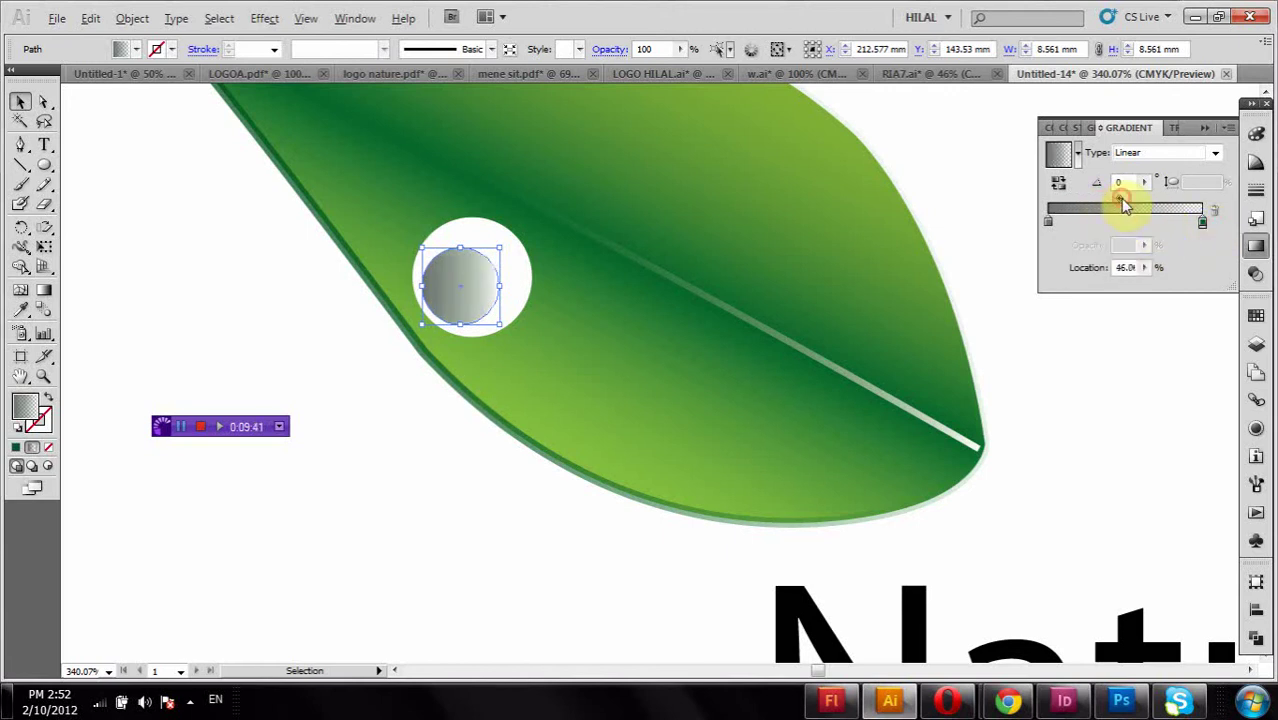
left_click(367, 350)
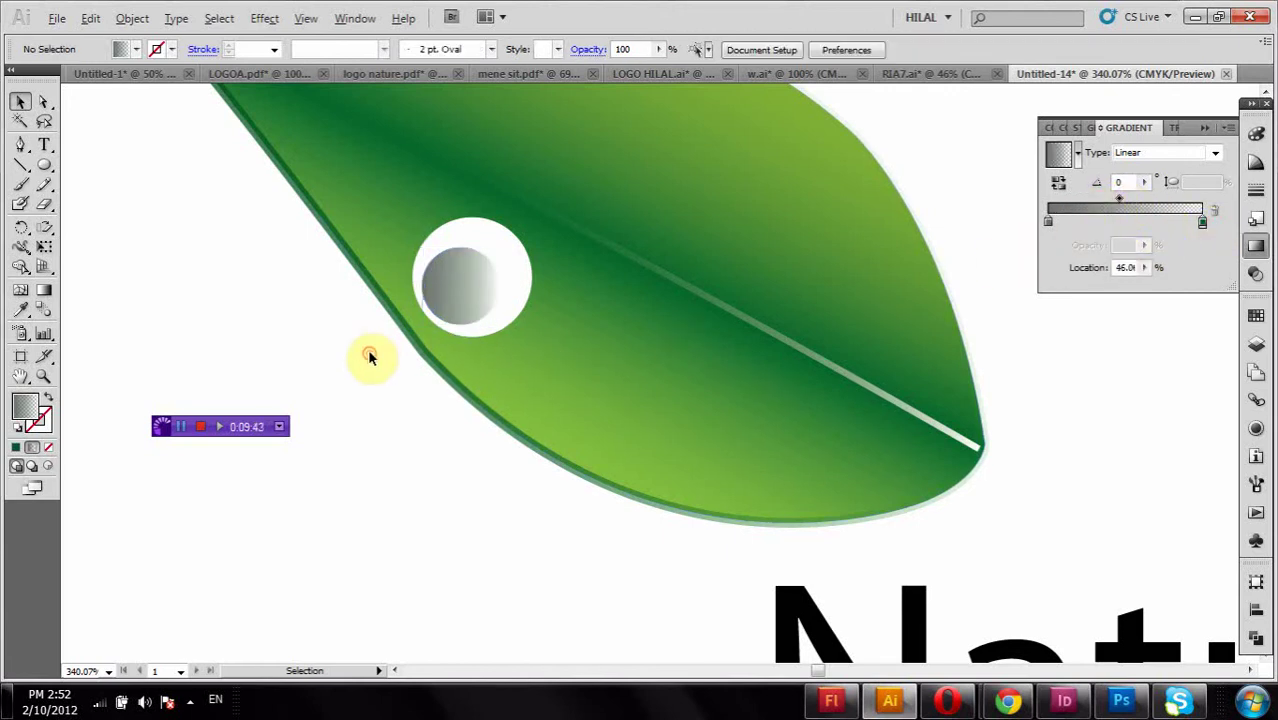
left_click(501, 260)
left_click(479, 287)
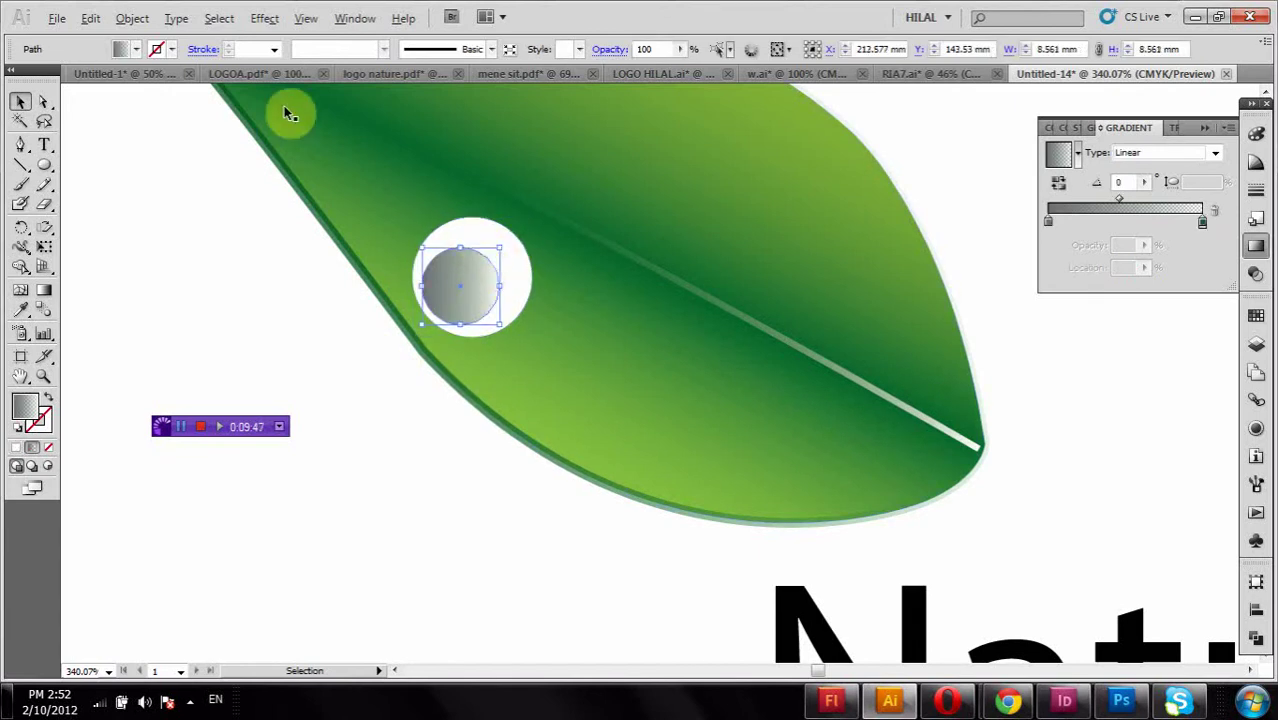
- Give the gradient inner circle of the drop a 1 pt grey stroke
left_click(136, 48)
left_click(62, 120)
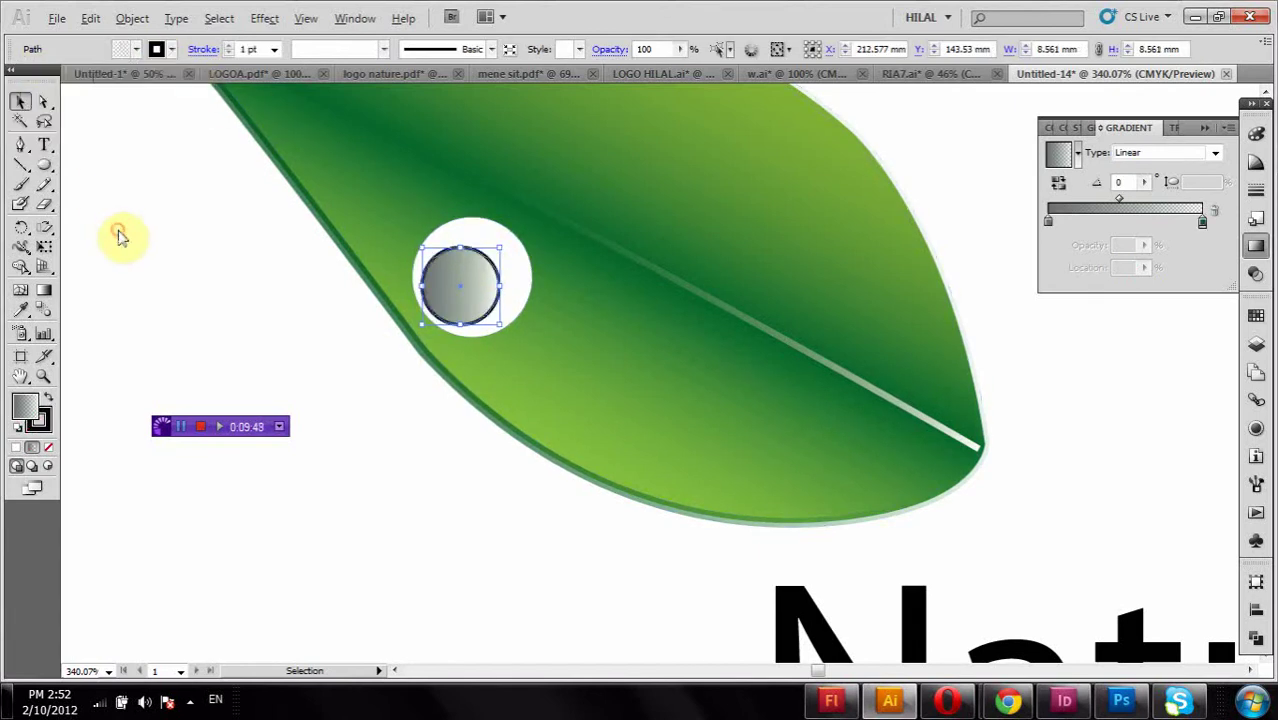
left_click(228, 251)
left_click(456, 277)
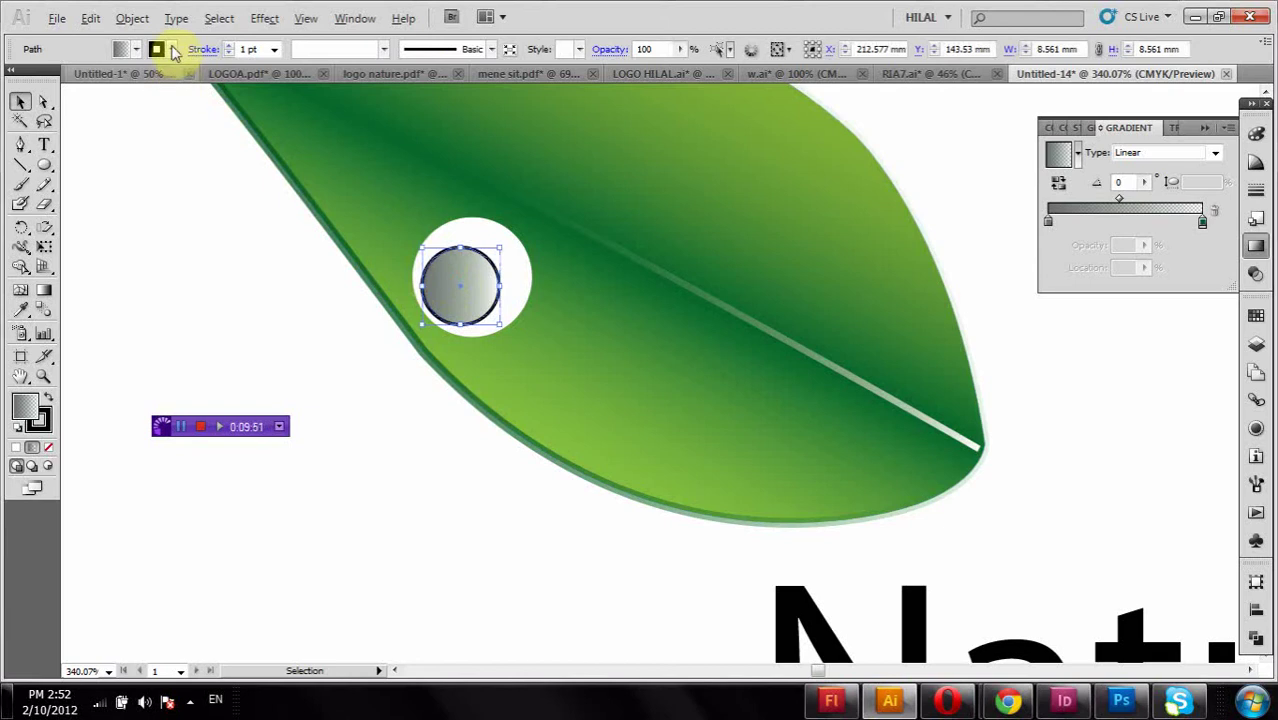
left_click(172, 48)
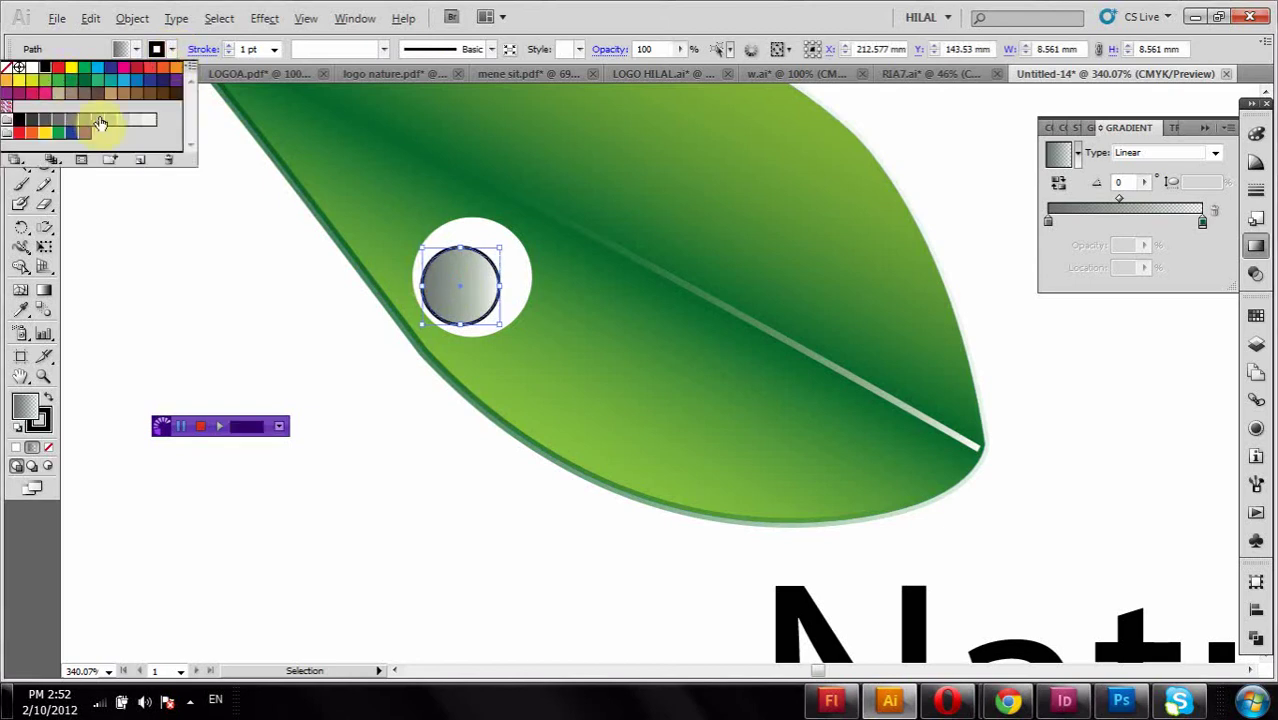
left_click(100, 122)
left_click(140, 239)
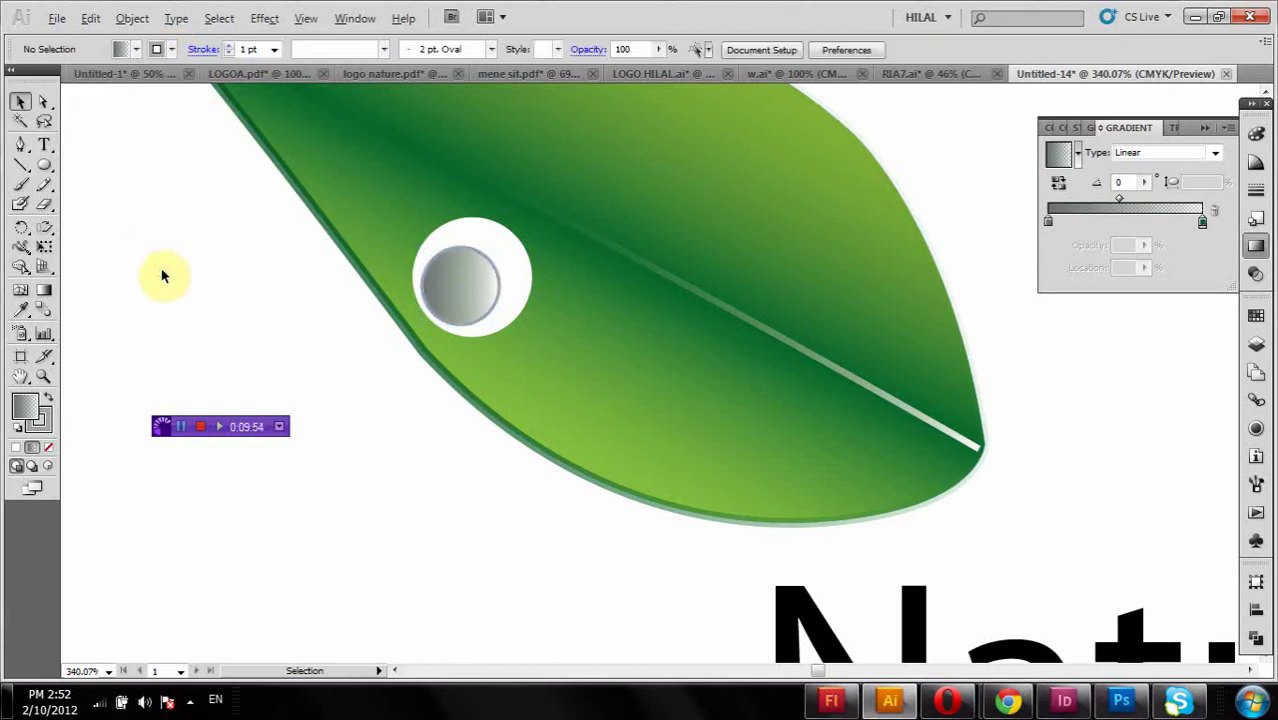
- Set the opacity of the drop's gradient inner circle to 60%
double_click(21, 376)
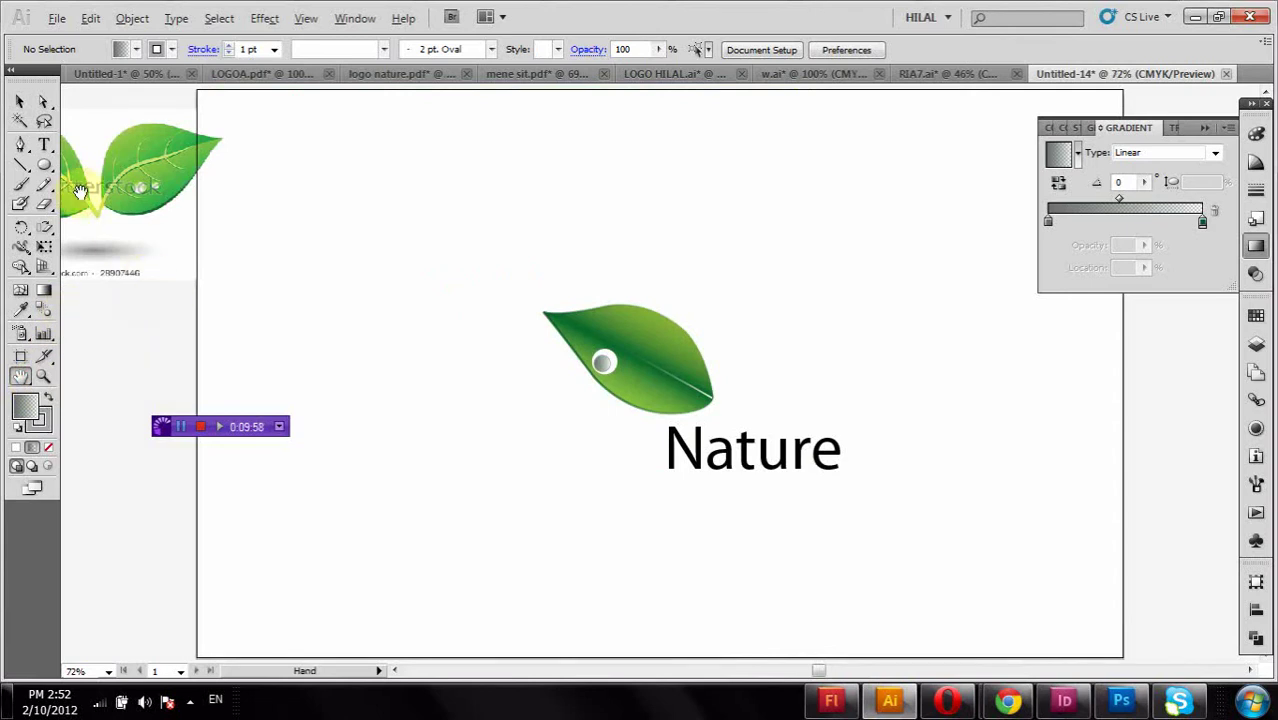
left_click(20, 101)
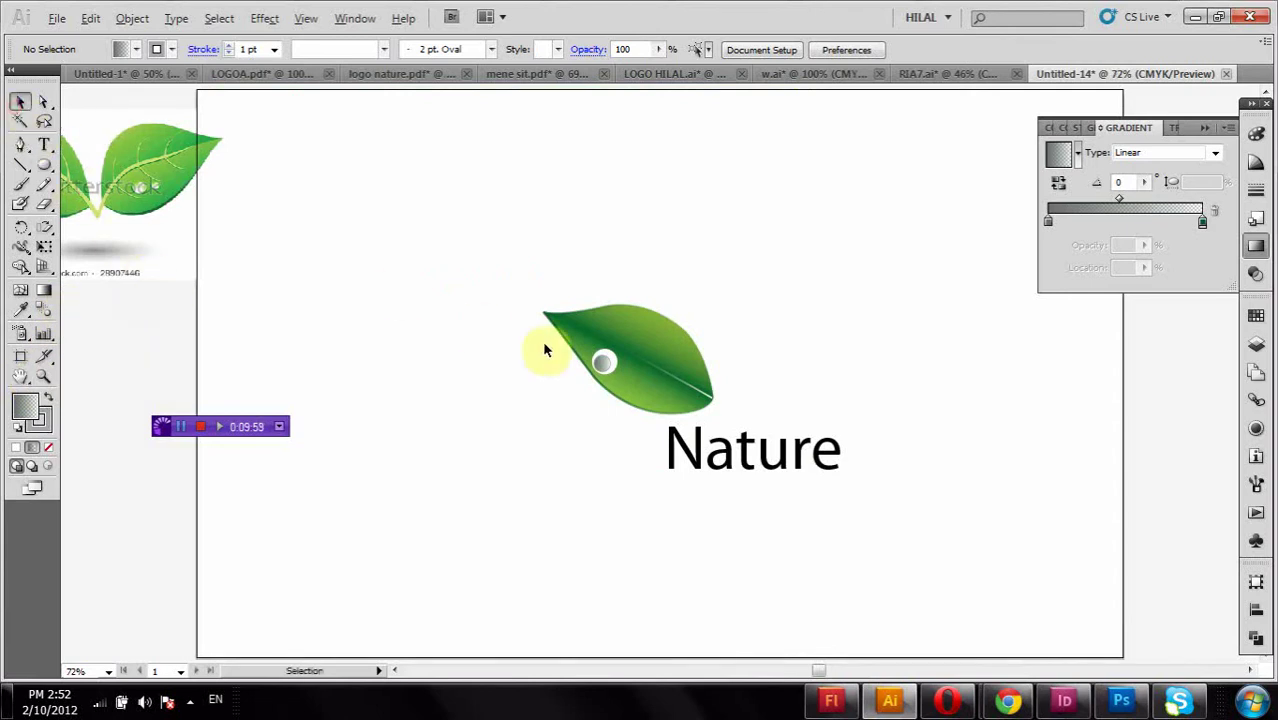
left_click(605, 363)
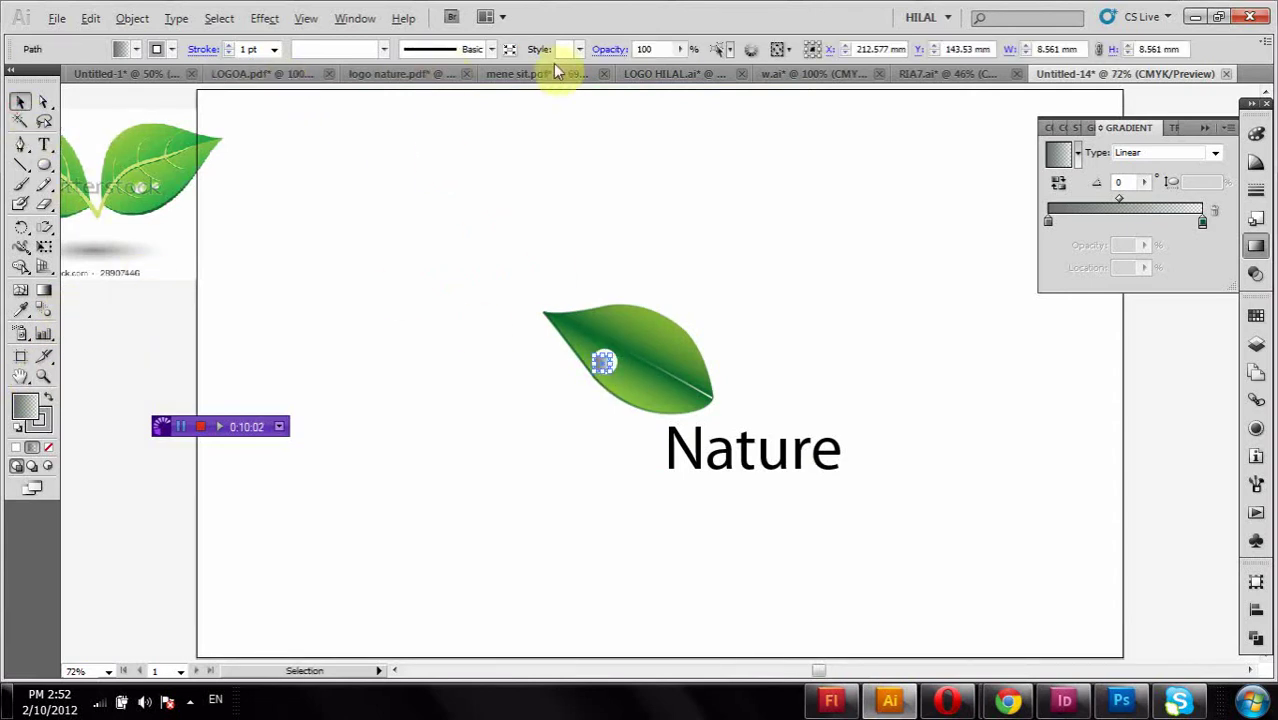
left_click(680, 49)
left_click_drag(684, 70, 640, 72)
left_click(645, 162)
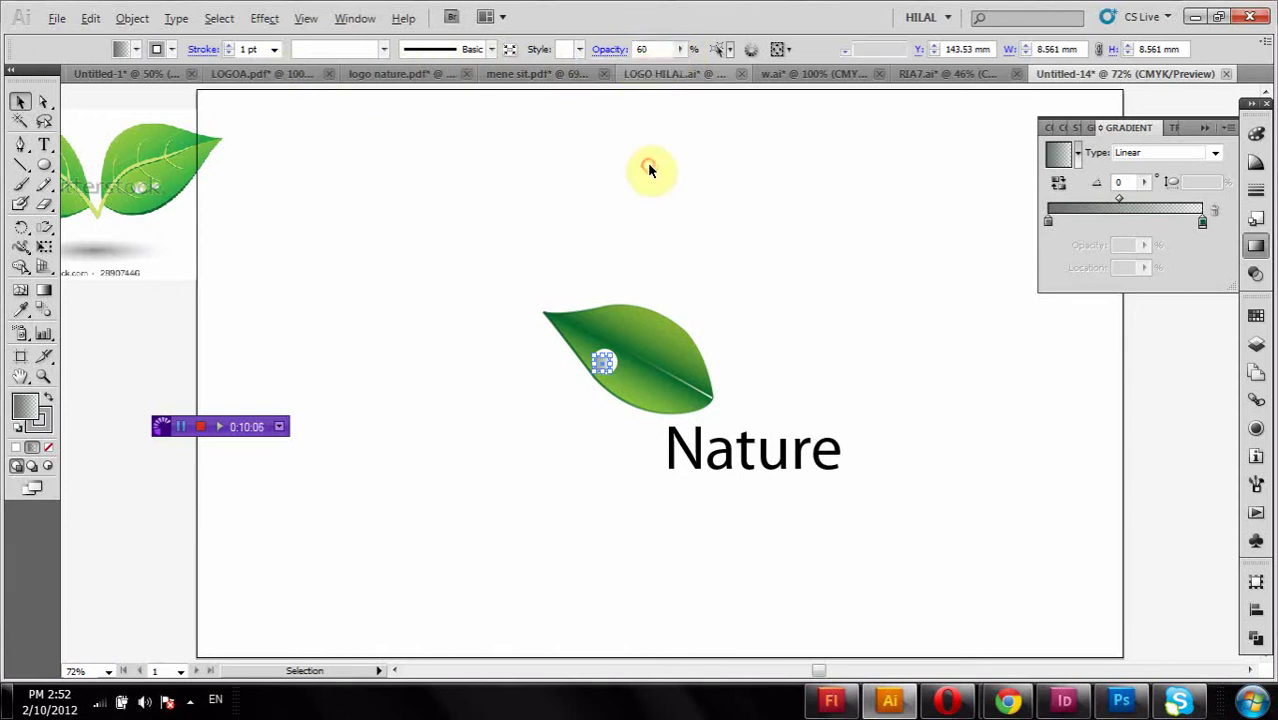
- Set the opacity of the drop's white outer circle to 48%
left_click(606, 356)
left_click(682, 50)
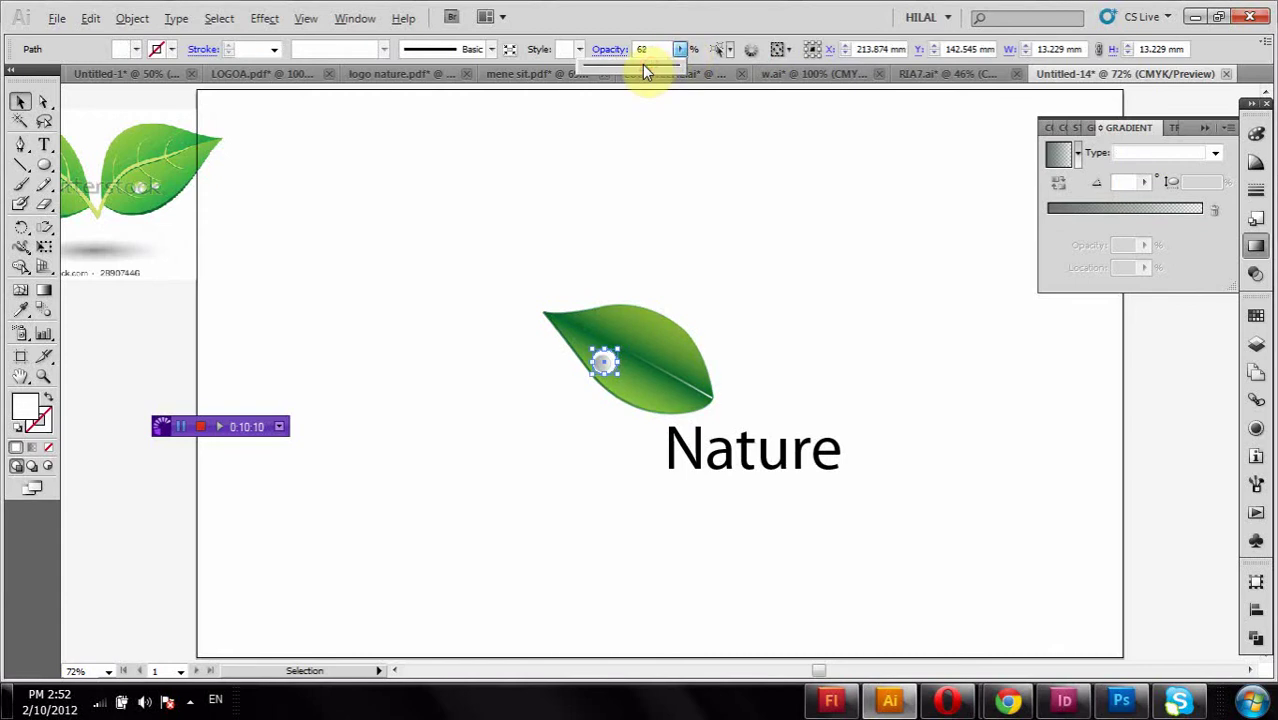
left_click_drag(642, 66, 628, 66)
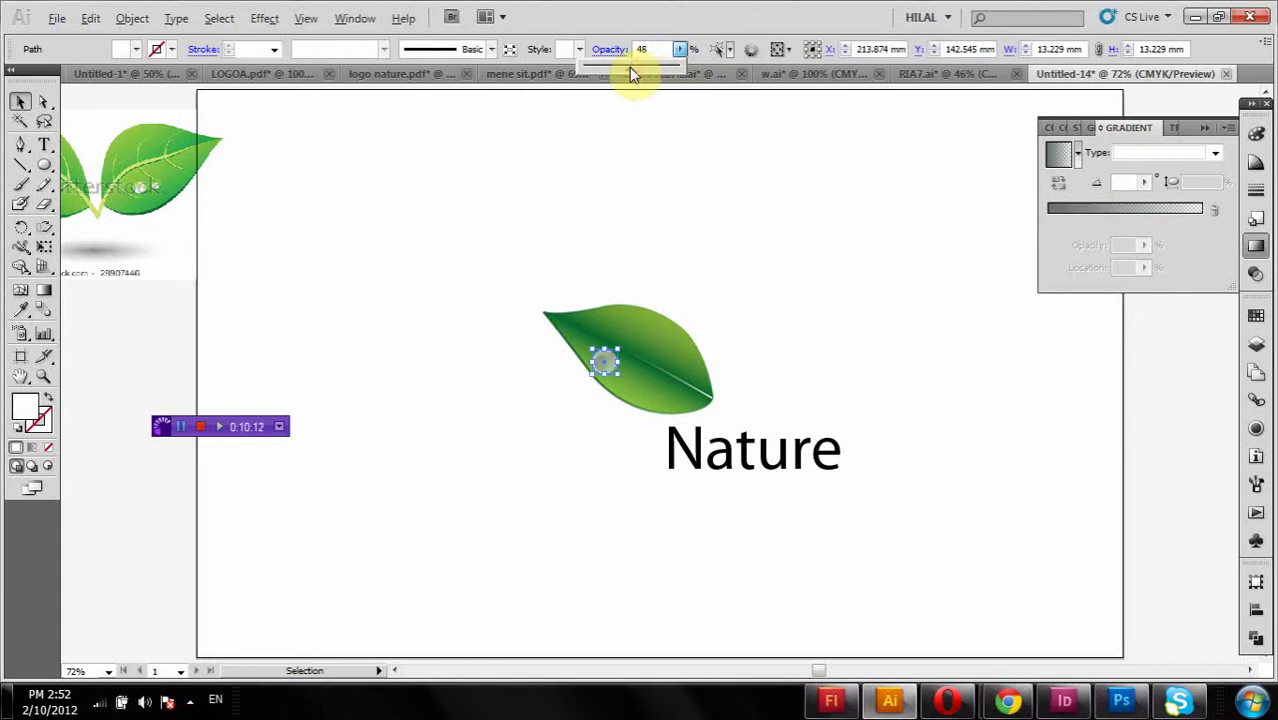
left_click(683, 201)
left_click(684, 205)
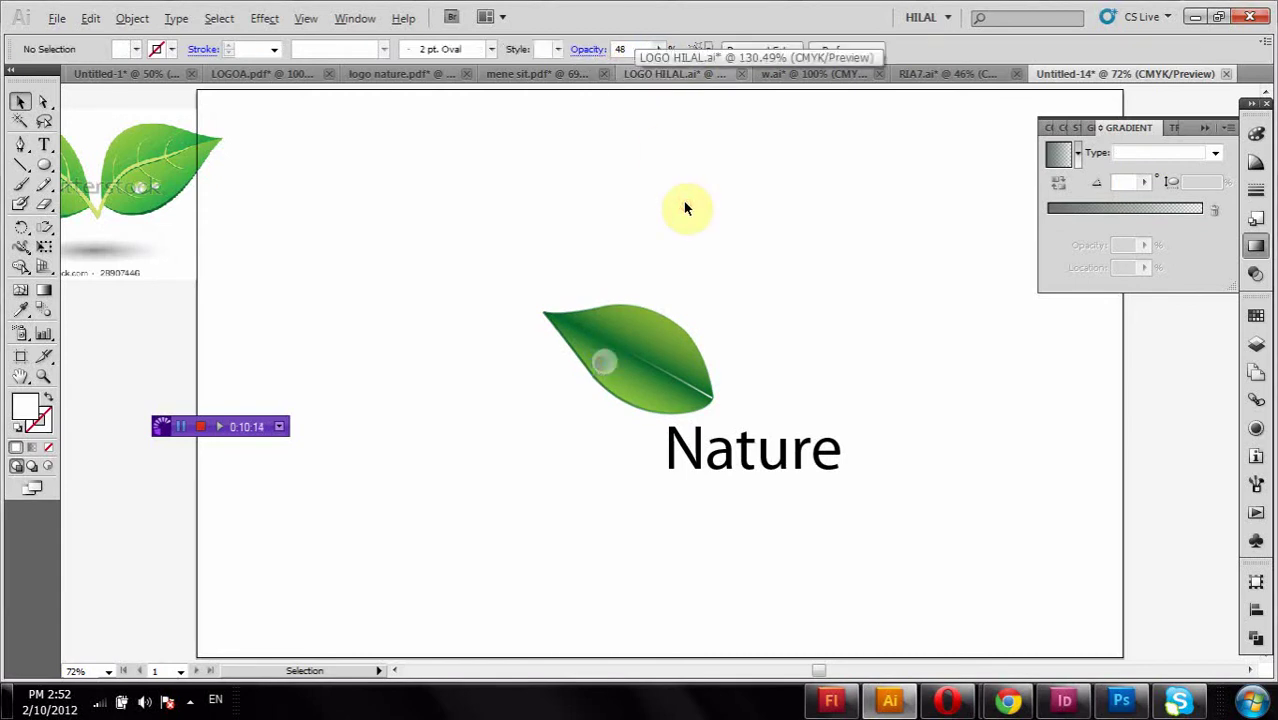
- Group the inner and outer circles into a single water drop
left_click(604, 371)
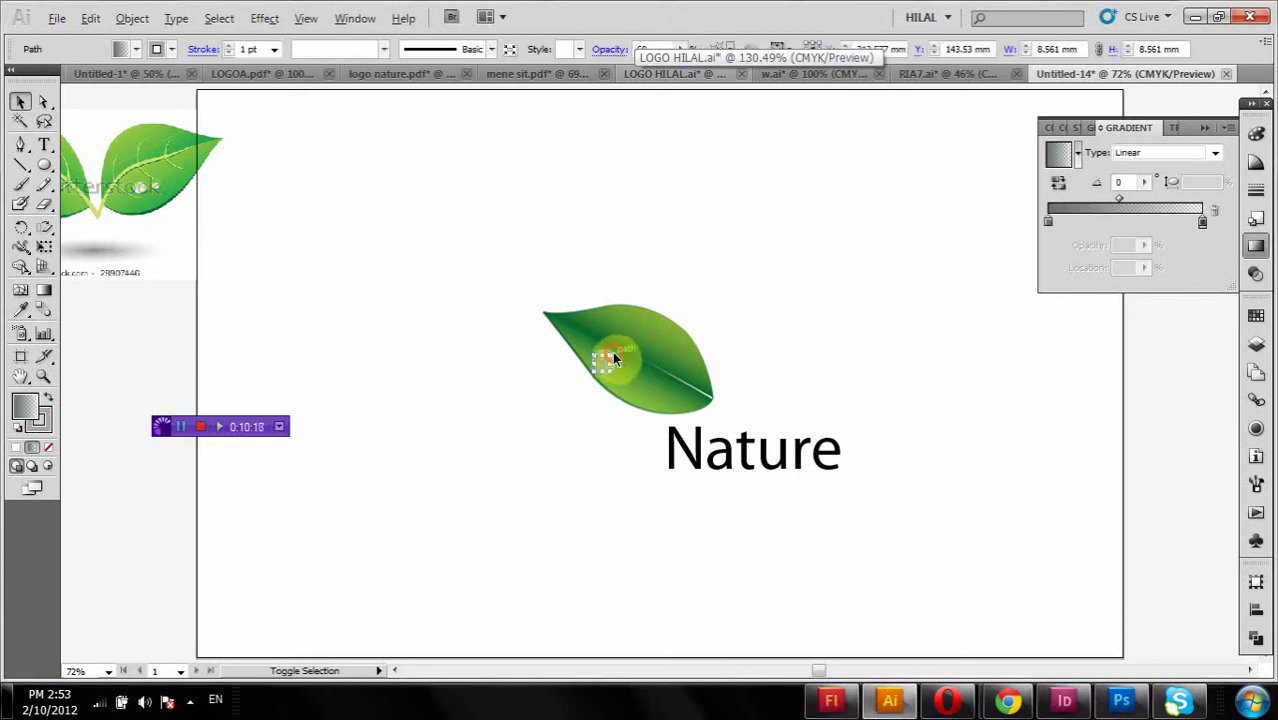
right_click(612, 351)
left_click(646, 442)
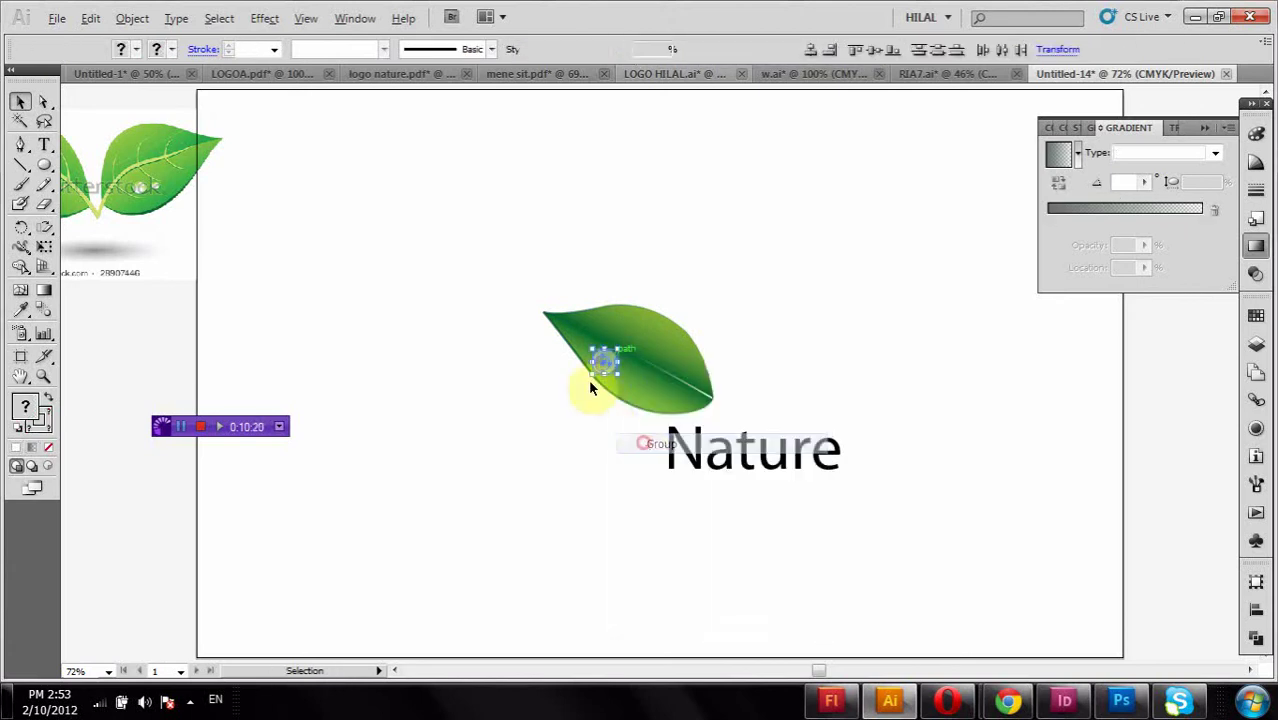
- Place a smaller copy of the drop beside the large one on the leaf, and set the large drop's opacity to about 56%
left_click_drag(607, 368, 640, 388)
left_click(607, 433)
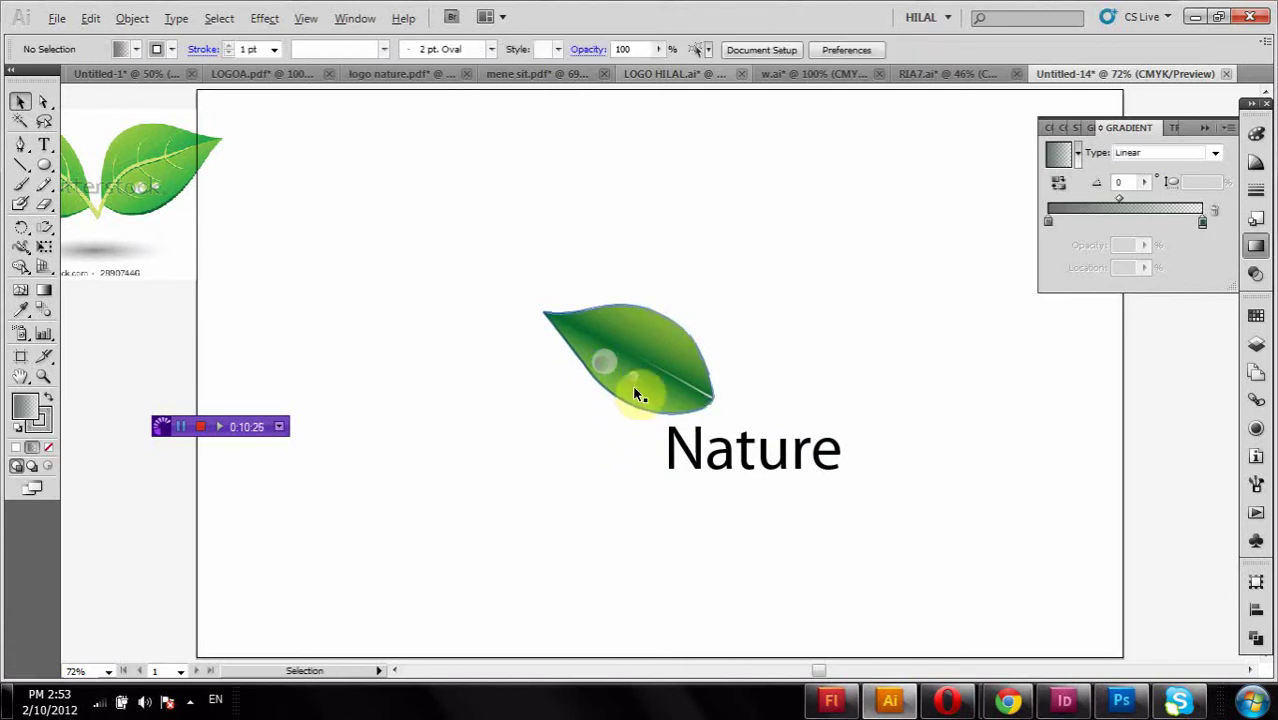
left_click_drag(630, 377, 606, 362)
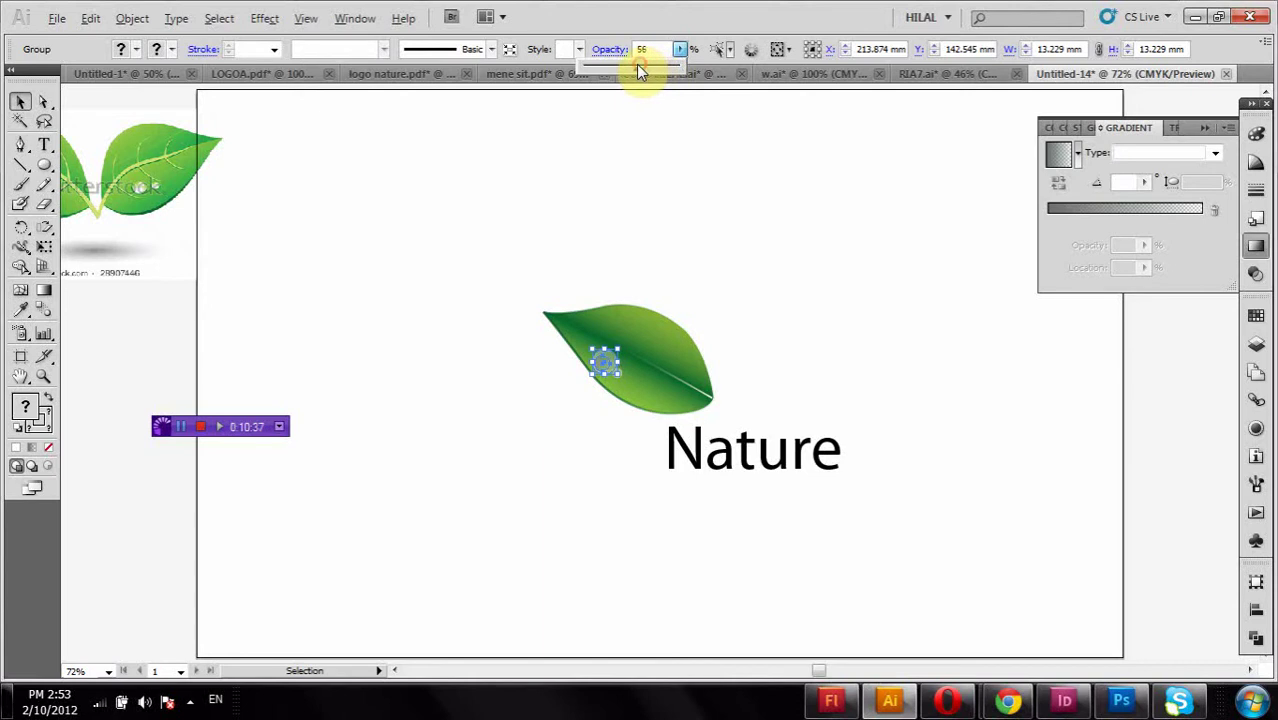
left_click(759, 289)
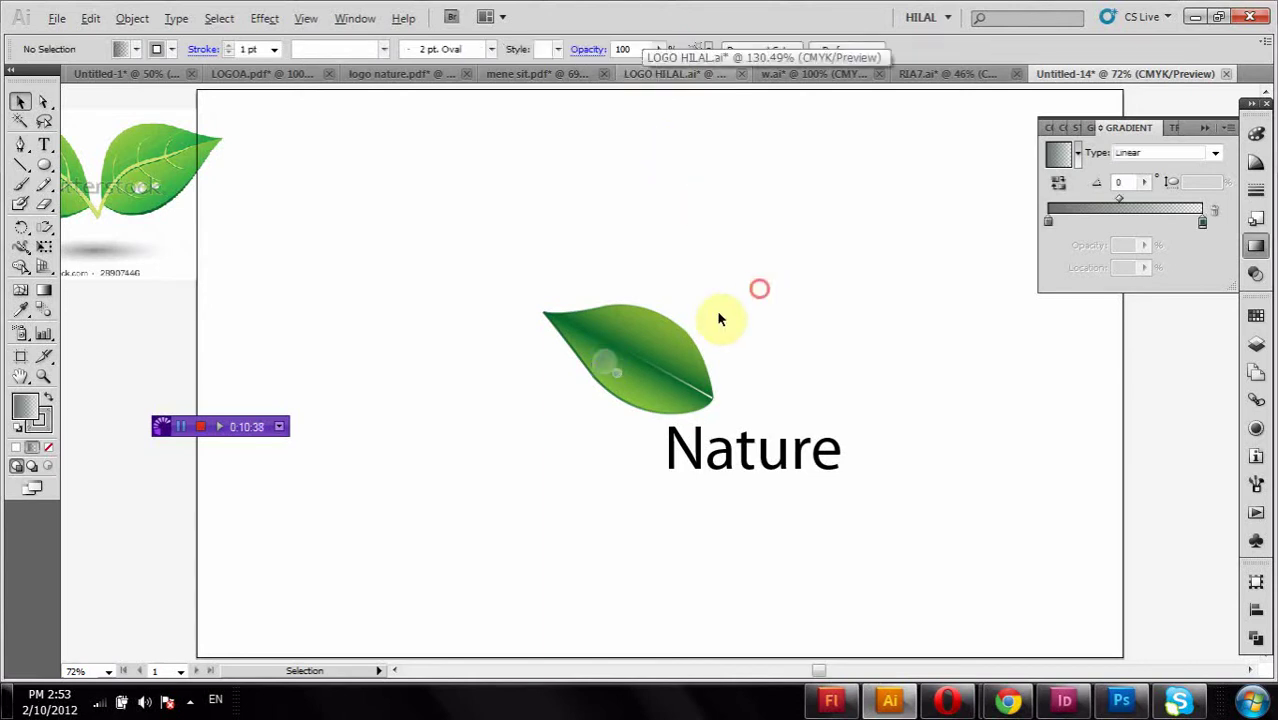
- Group the leaf with its water drops and move the group up near the upper edge of the artboard
left_click(605, 371)
right_click(608, 378)
left_click(645, 468)
left_click_drag(647, 398, 676, 171)
left_click(131, 158)
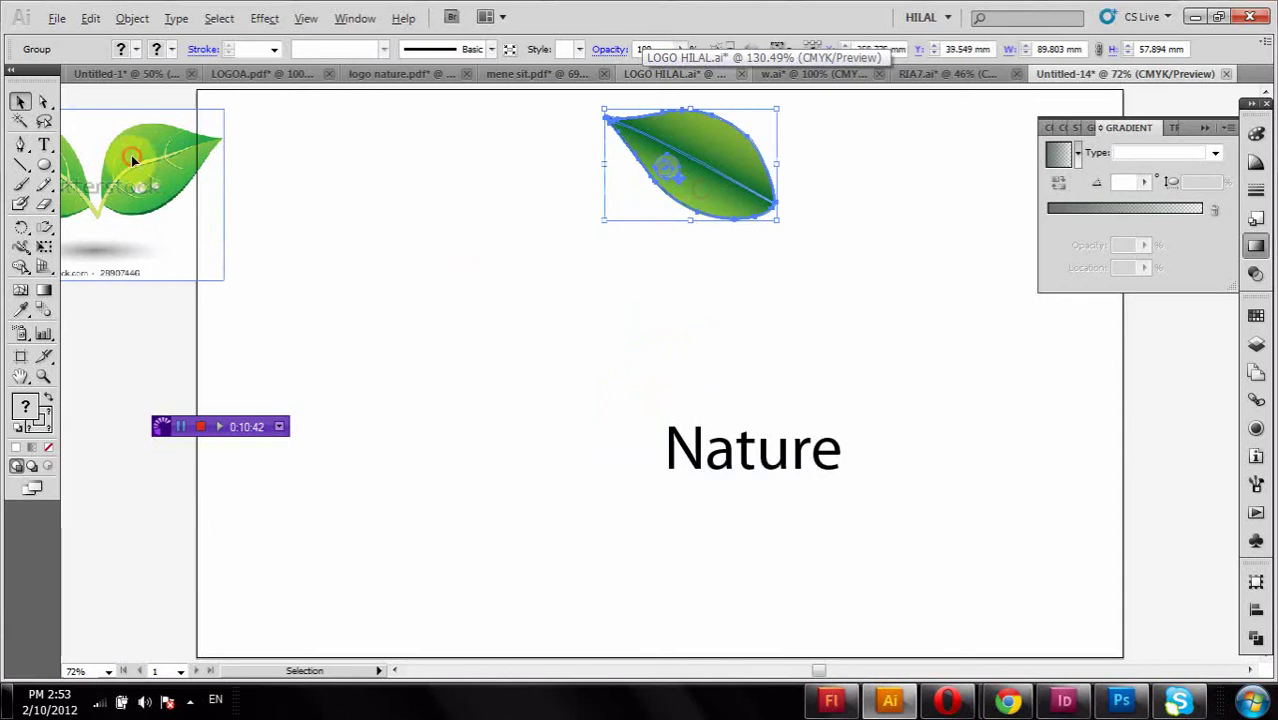
left_click(690, 373)
- Enlarge the Nature text to about 260 pt and position it across the middle of the artboard below the leaf
left_click(722, 443)
left_click_drag(844, 484, 1068, 550)
left_click_drag(890, 513, 628, 371)
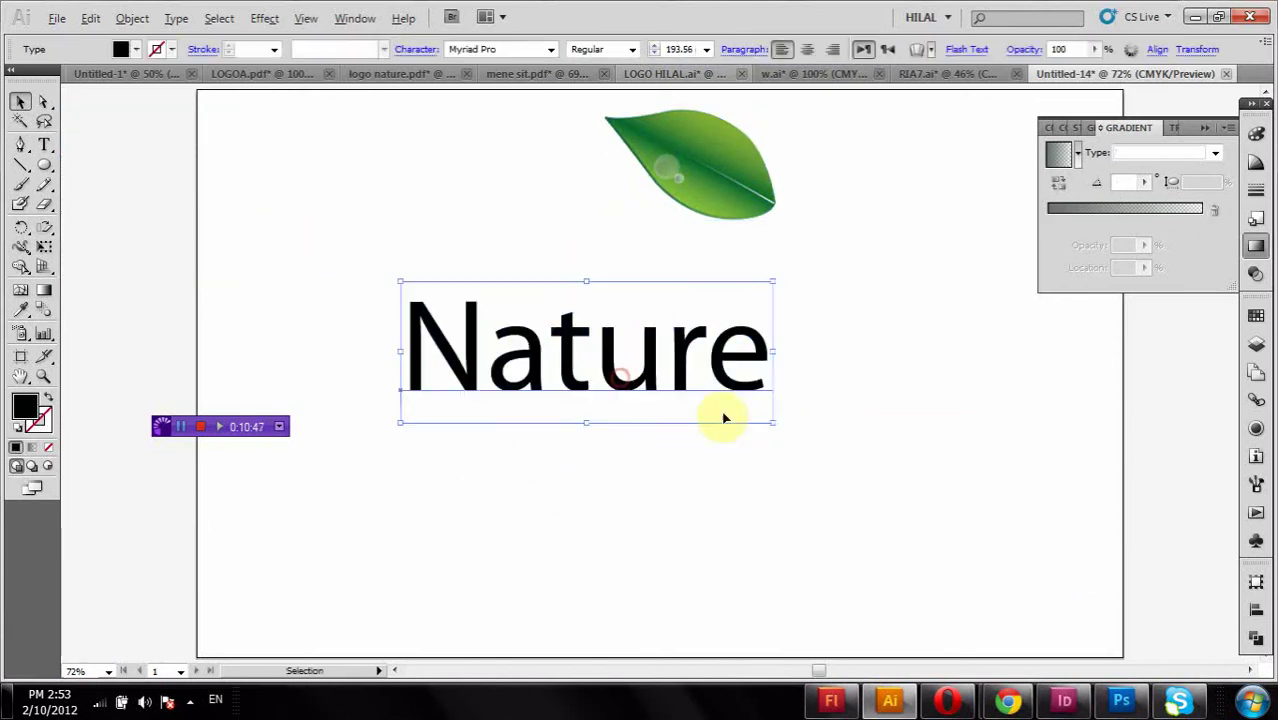
left_click_drag(773, 422, 882, 482)
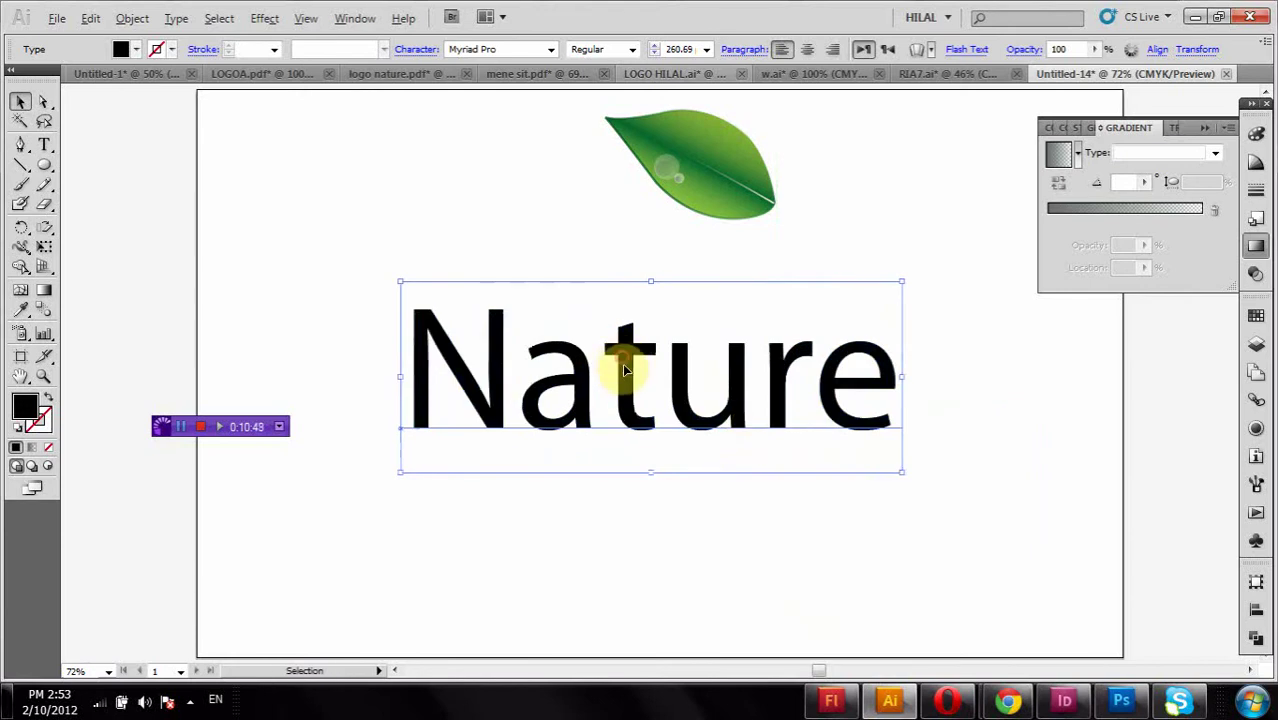
- Color the letters "Nat" of the Nature text light brown
double_click(637, 382)
left_click_drag(641, 372, 452, 348)
left_click(121, 49)
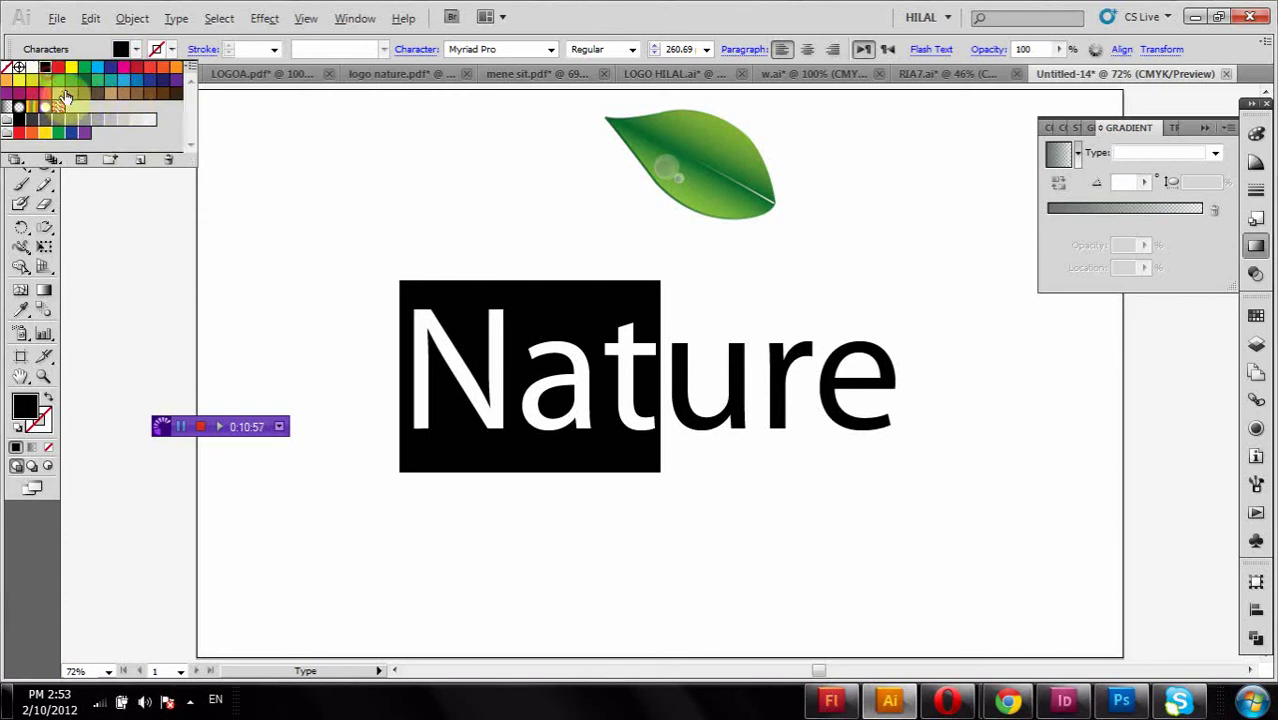
left_click(683, 385)
left_click(678, 388)
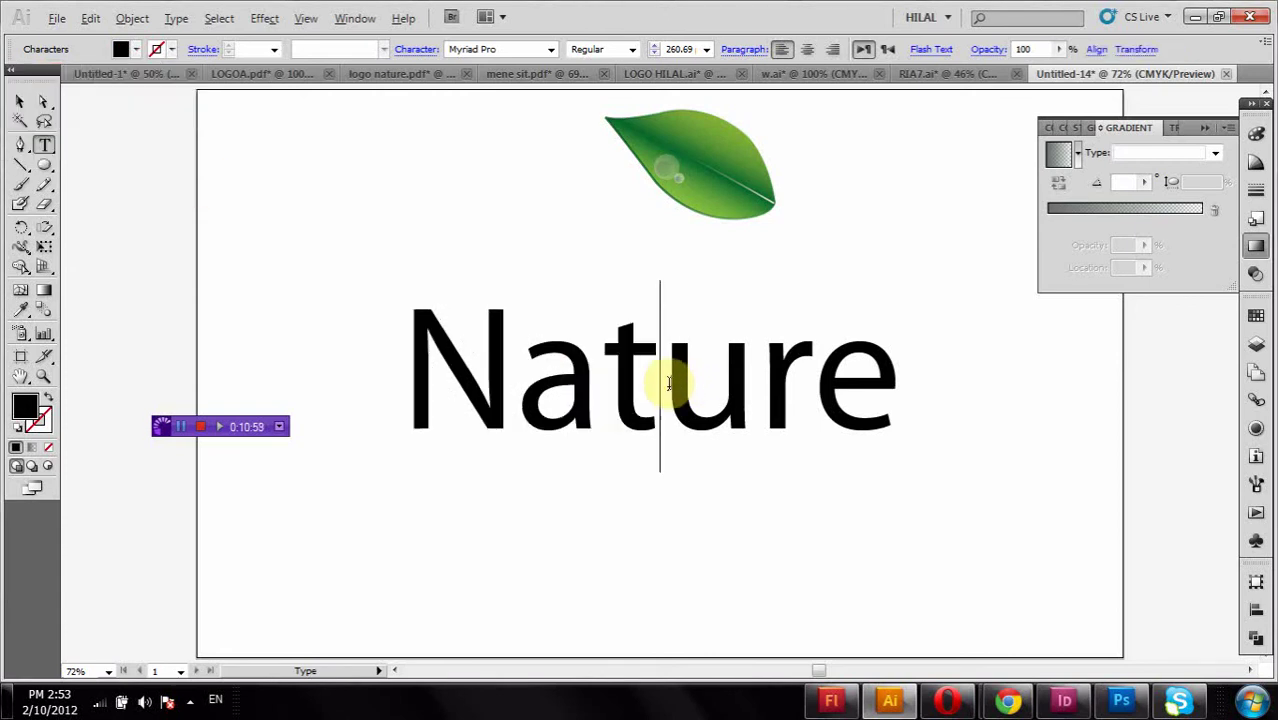
left_click_drag(660, 385, 397, 365)
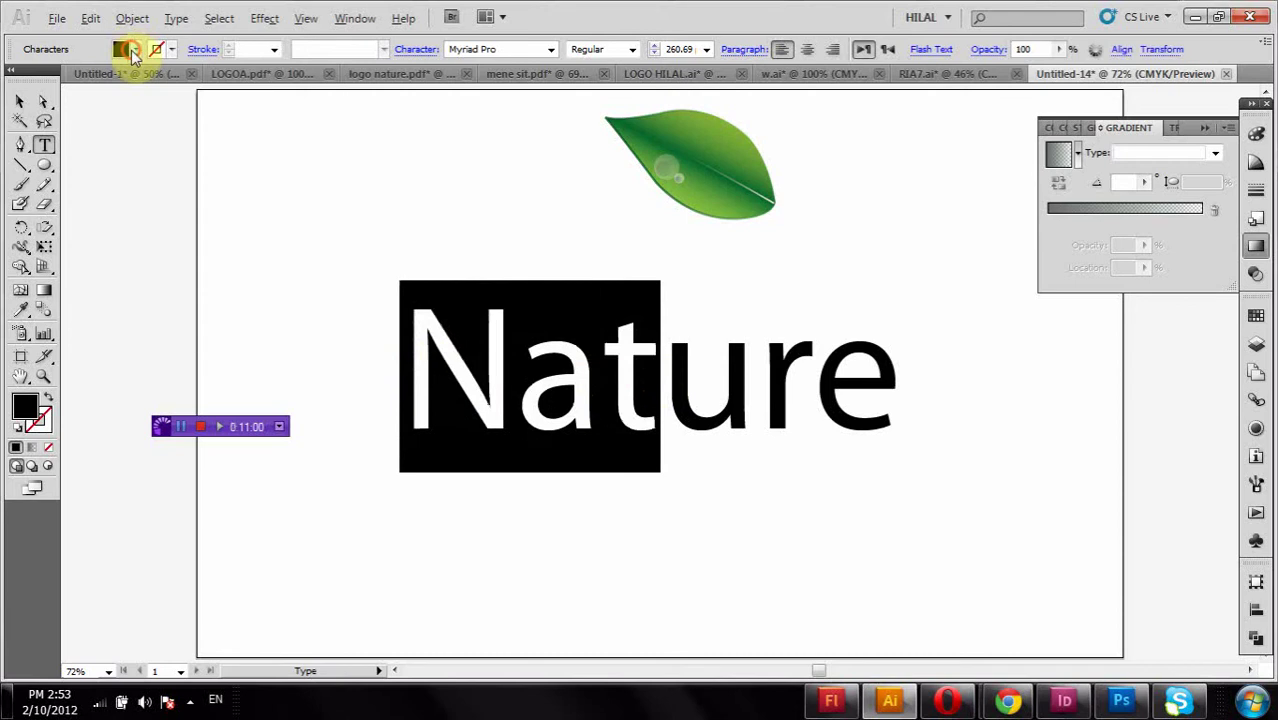
left_click(131, 50)
left_click(123, 93)
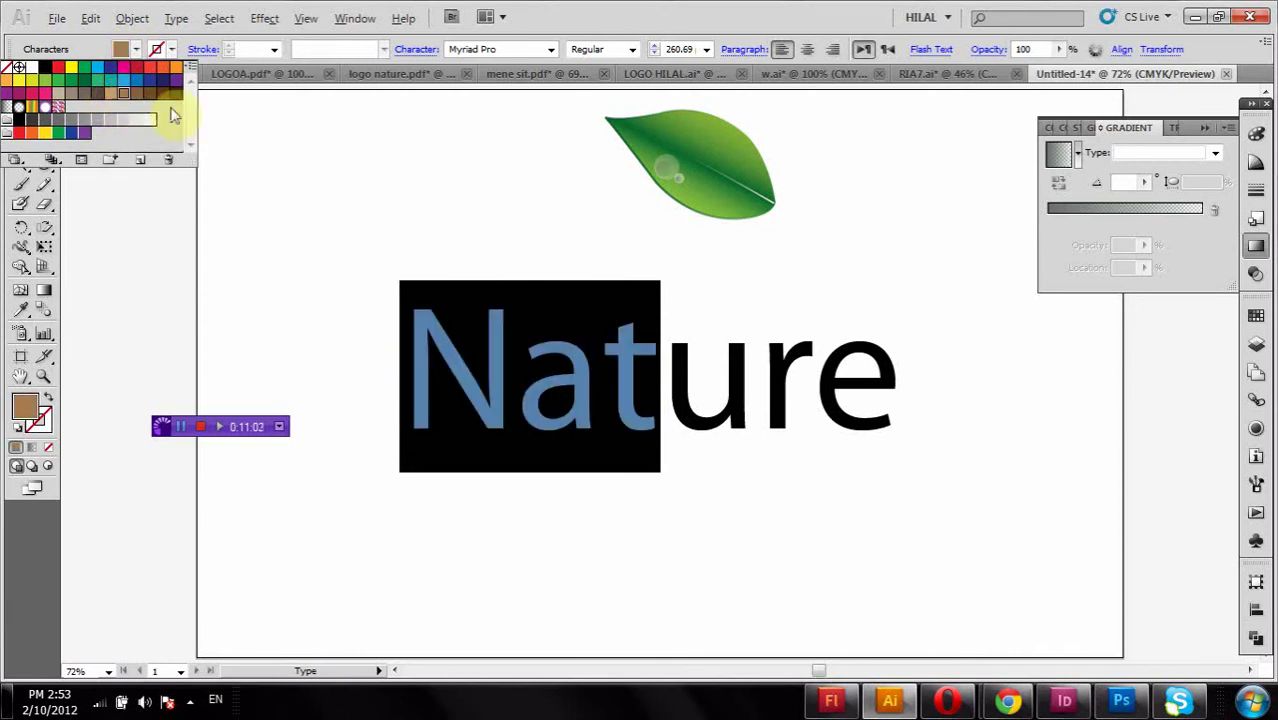
left_click(652, 402)
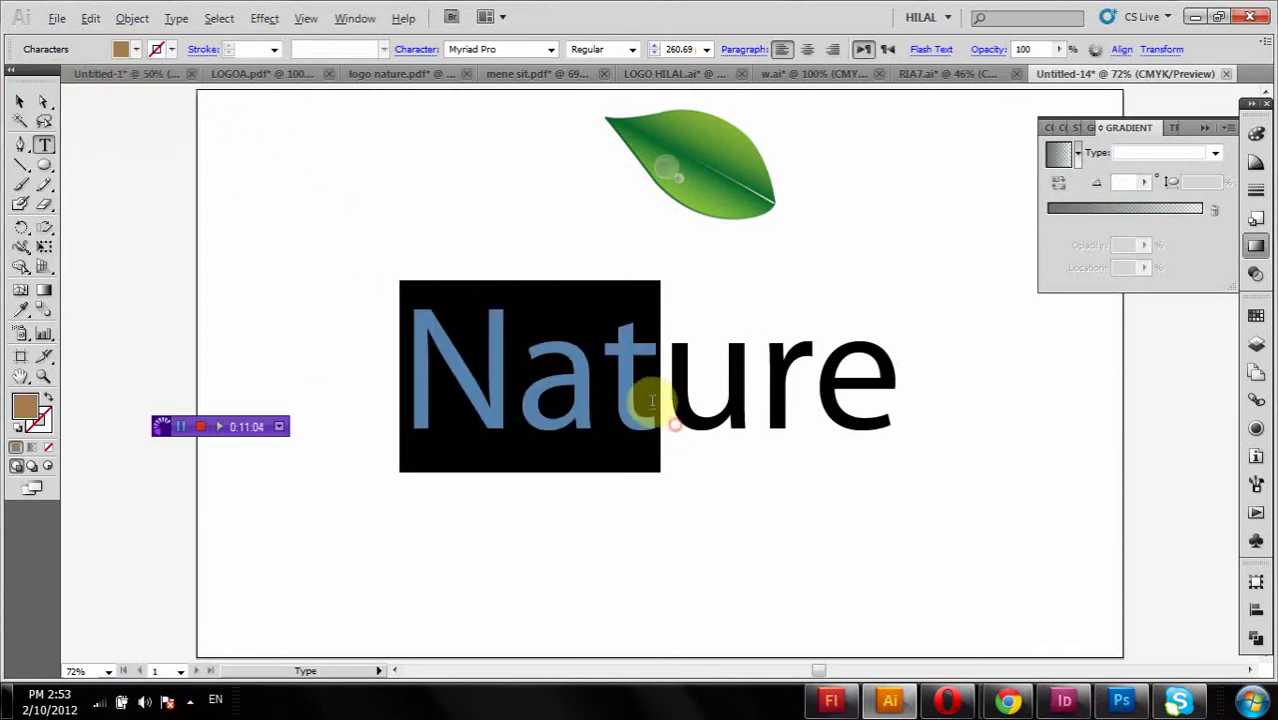
- Expand the Nature text into outlines and ungroup it into separate letters
left_click_drag(668, 391, 904, 391)
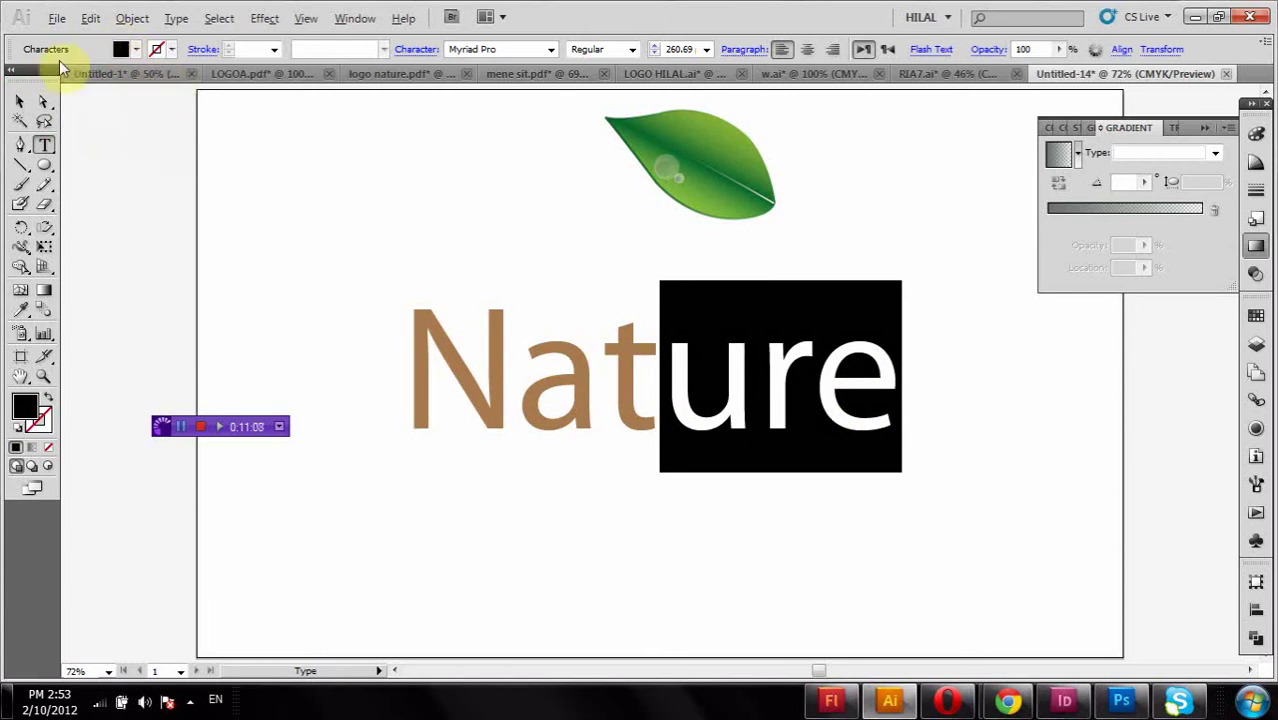
left_click(21, 102)
left_click(724, 402)
key("a")
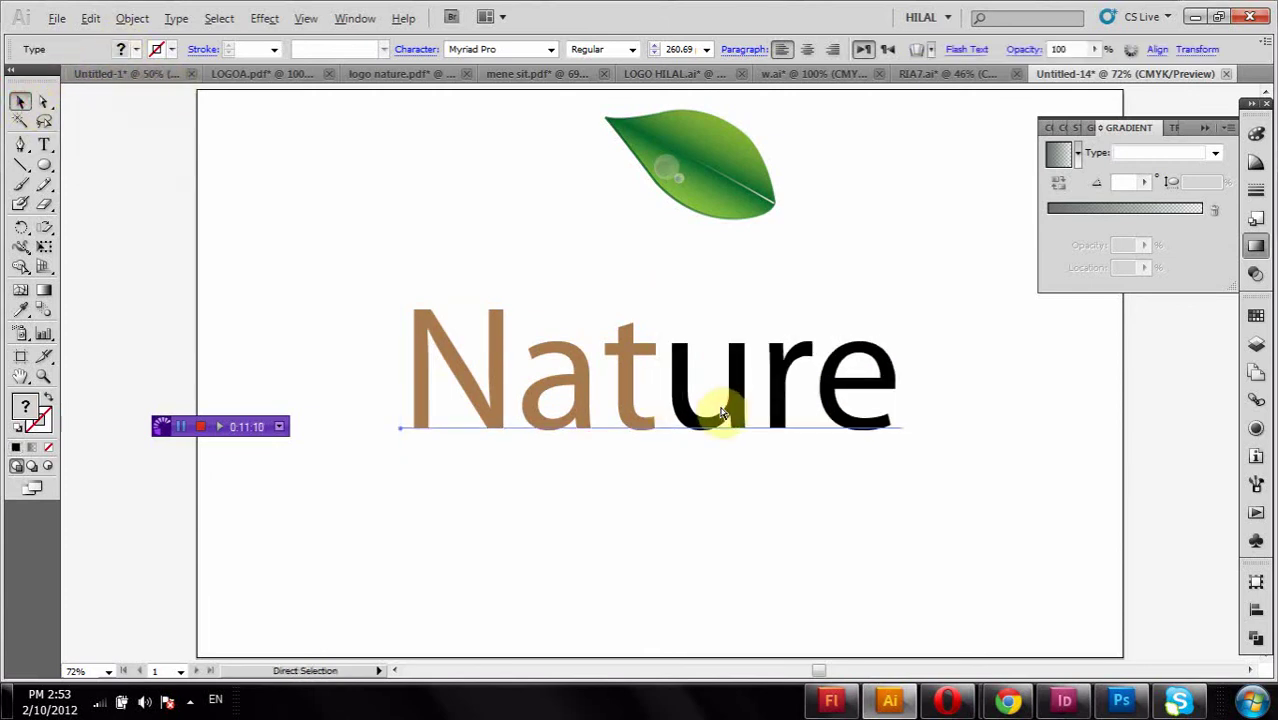
key("v")
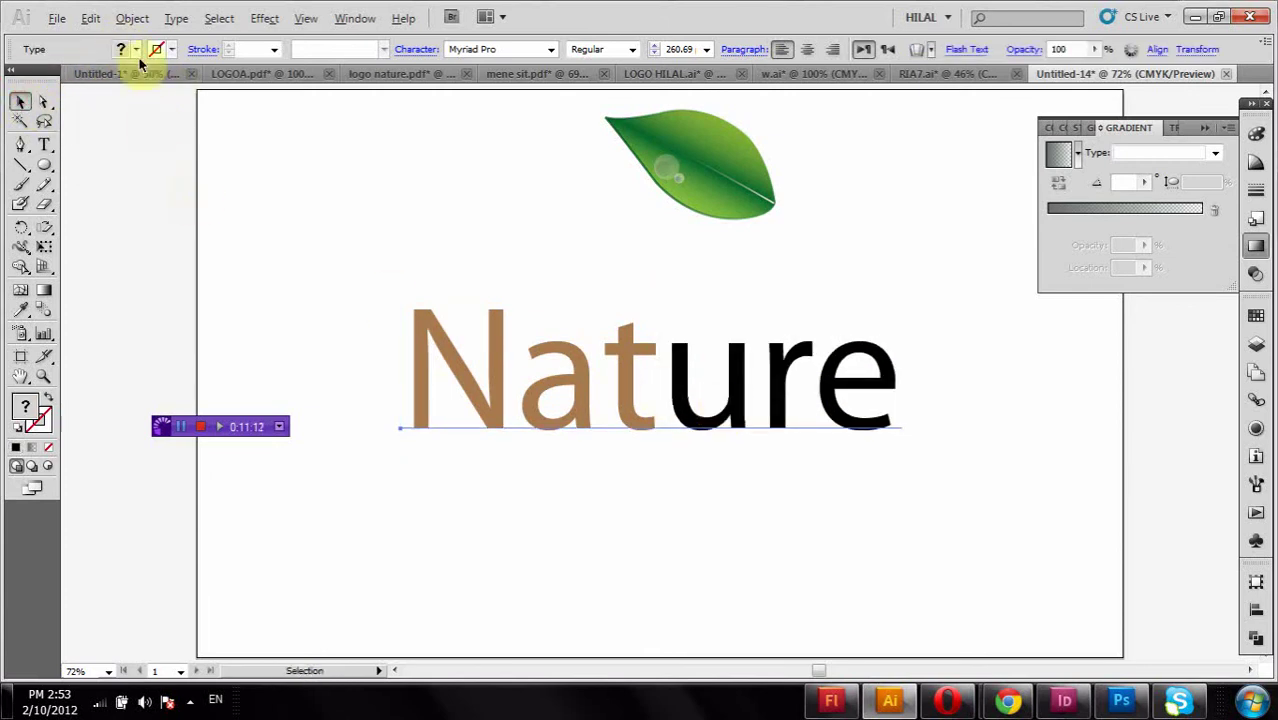
left_click(132, 18)
left_click(180, 219)
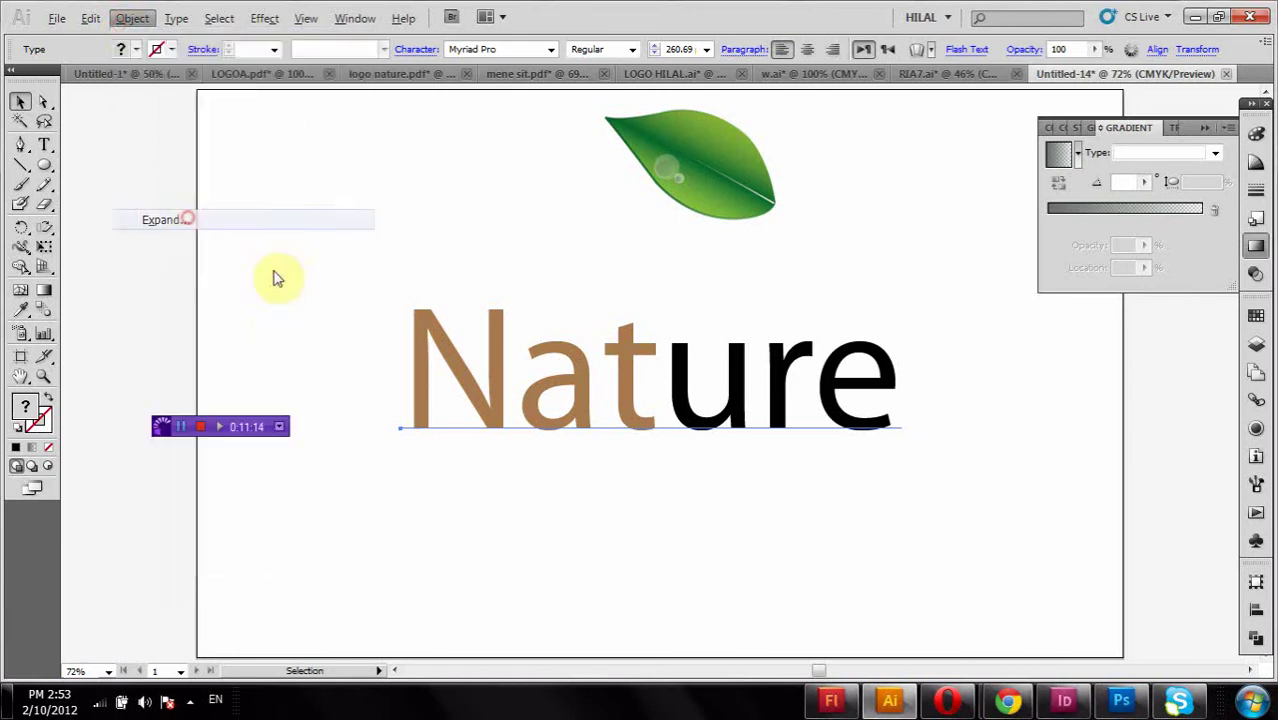
right_click(774, 384)
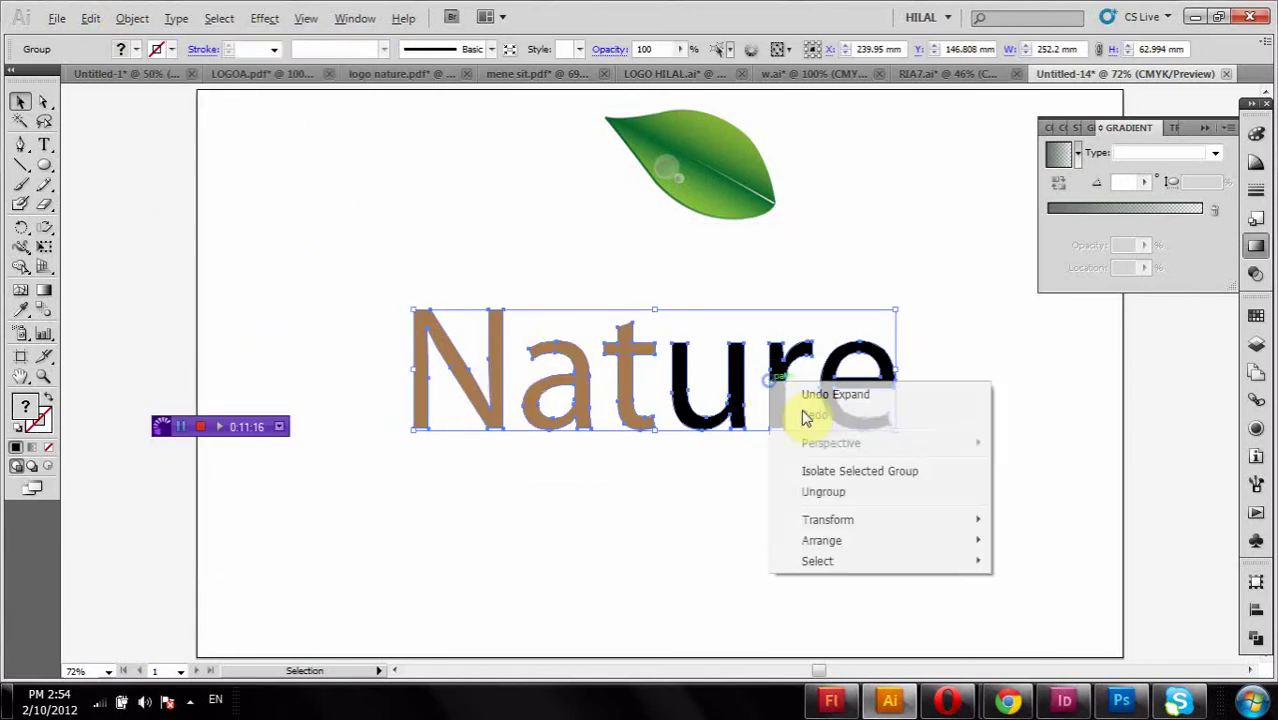
left_click(850, 491)
- Give the outlined letters "ure" a thick black stroke of about 15 pt
left_click_drag(977, 320, 690, 440)
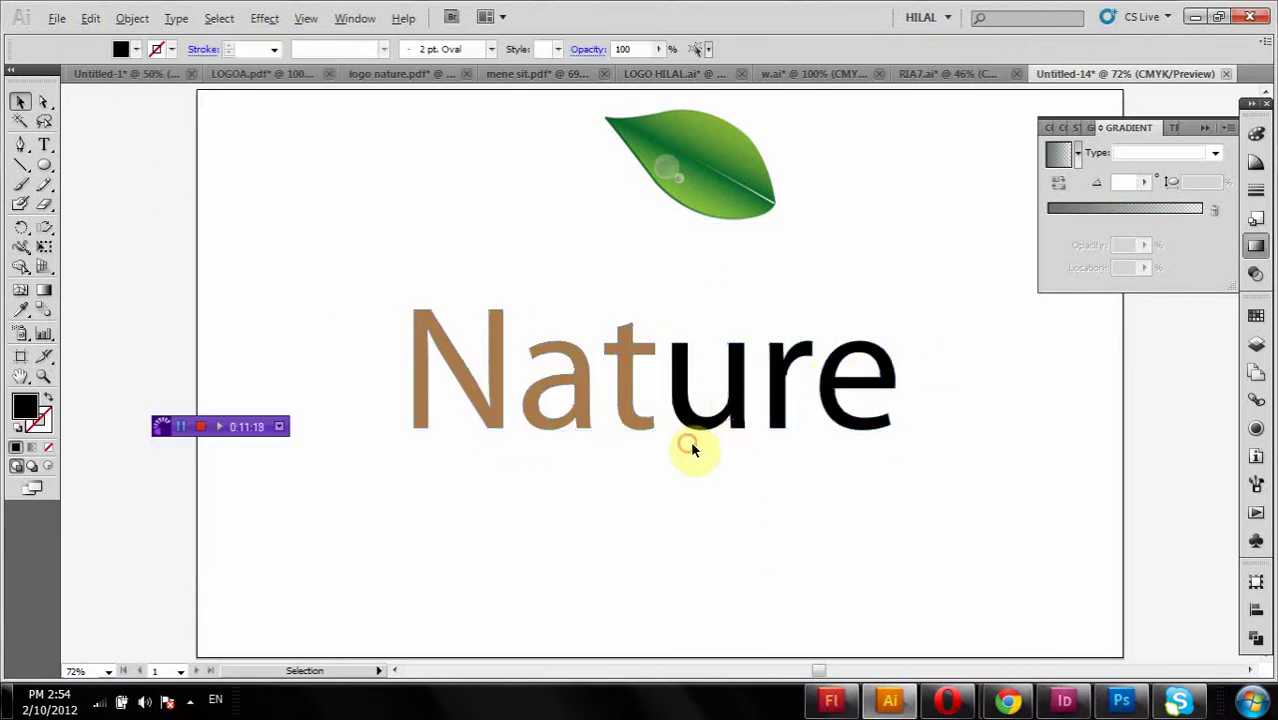
left_click(159, 49)
left_click(44, 70)
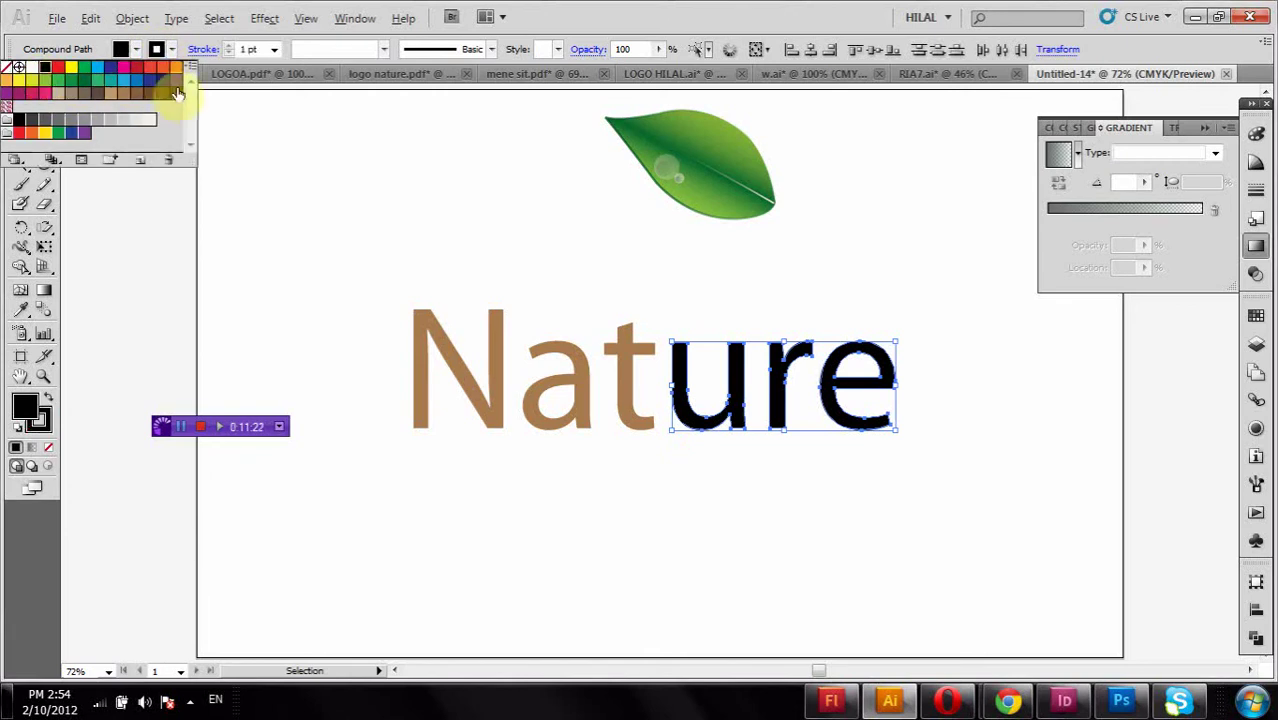
left_click(231, 46)
left_click(231, 46)
left_click(231, 46)
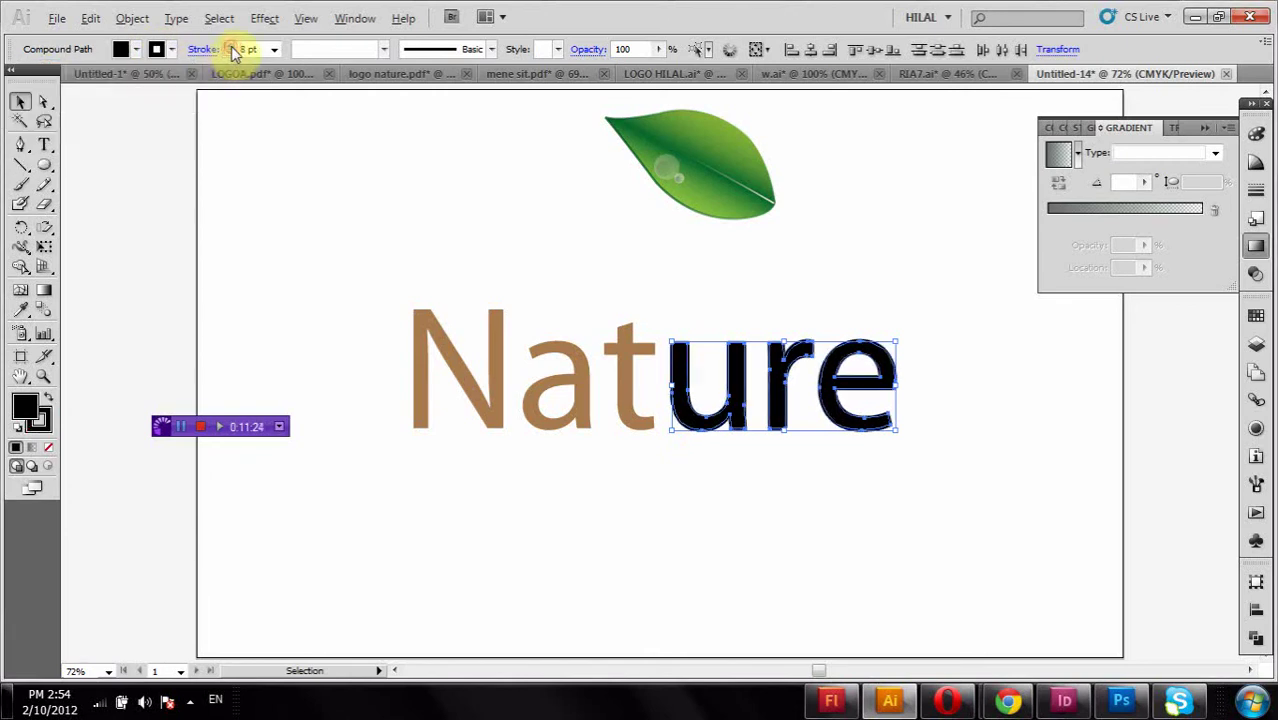
left_click(231, 46)
left_click(231, 46)
left_click(231, 46)
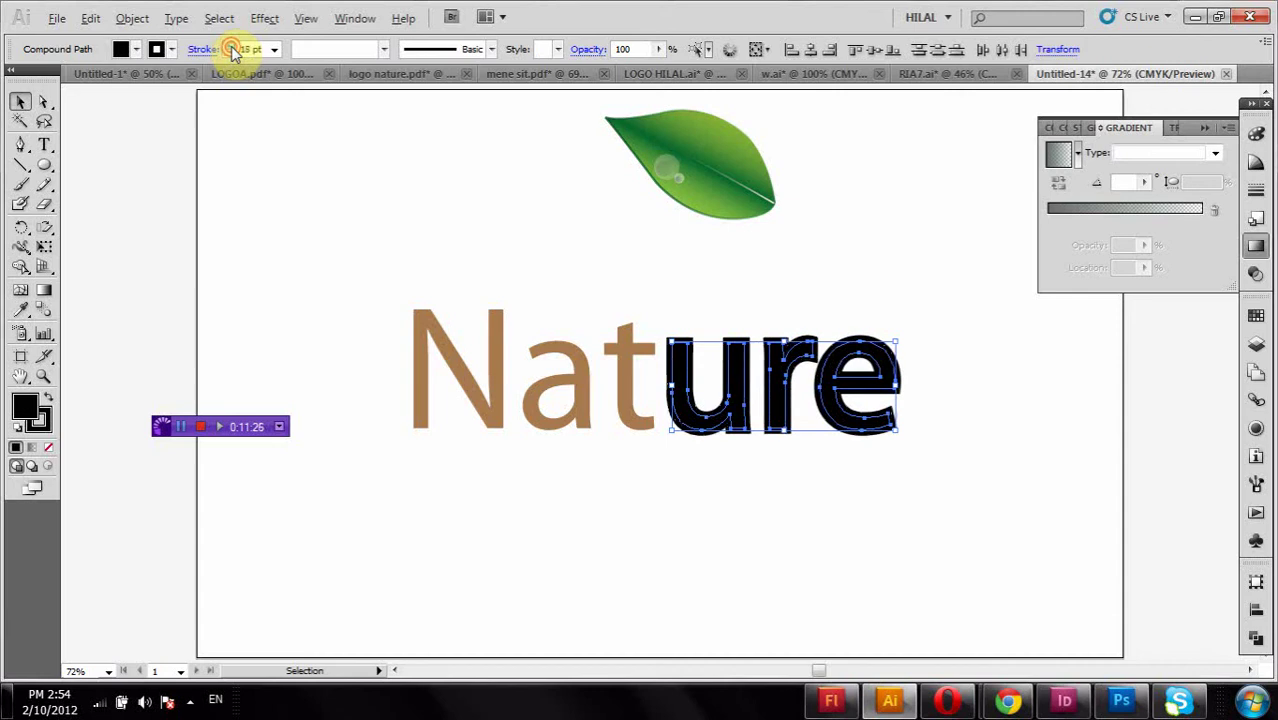
left_click(231, 46)
- Expand the fill and stroke of the letters "ure" into shapes and open the Pathfinder options
left_click(131, 20)
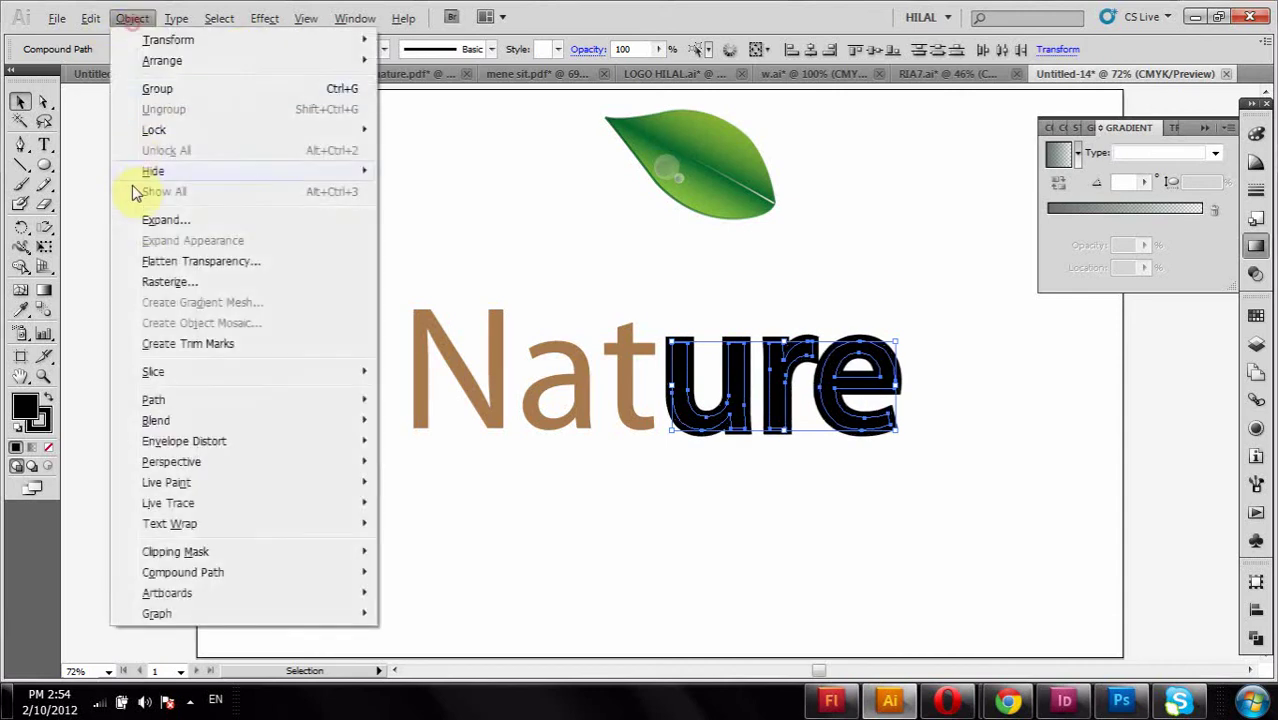
left_click(160, 220)
left_click(722, 284)
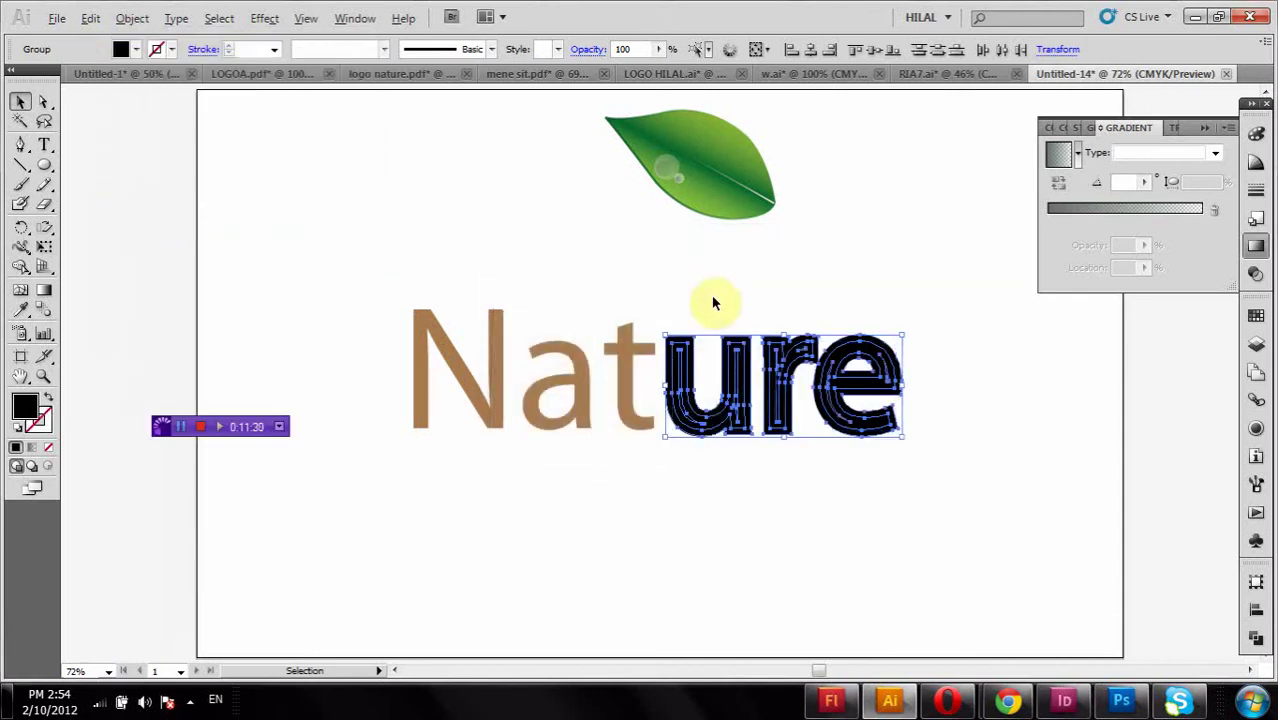
left_click(1254, 637)
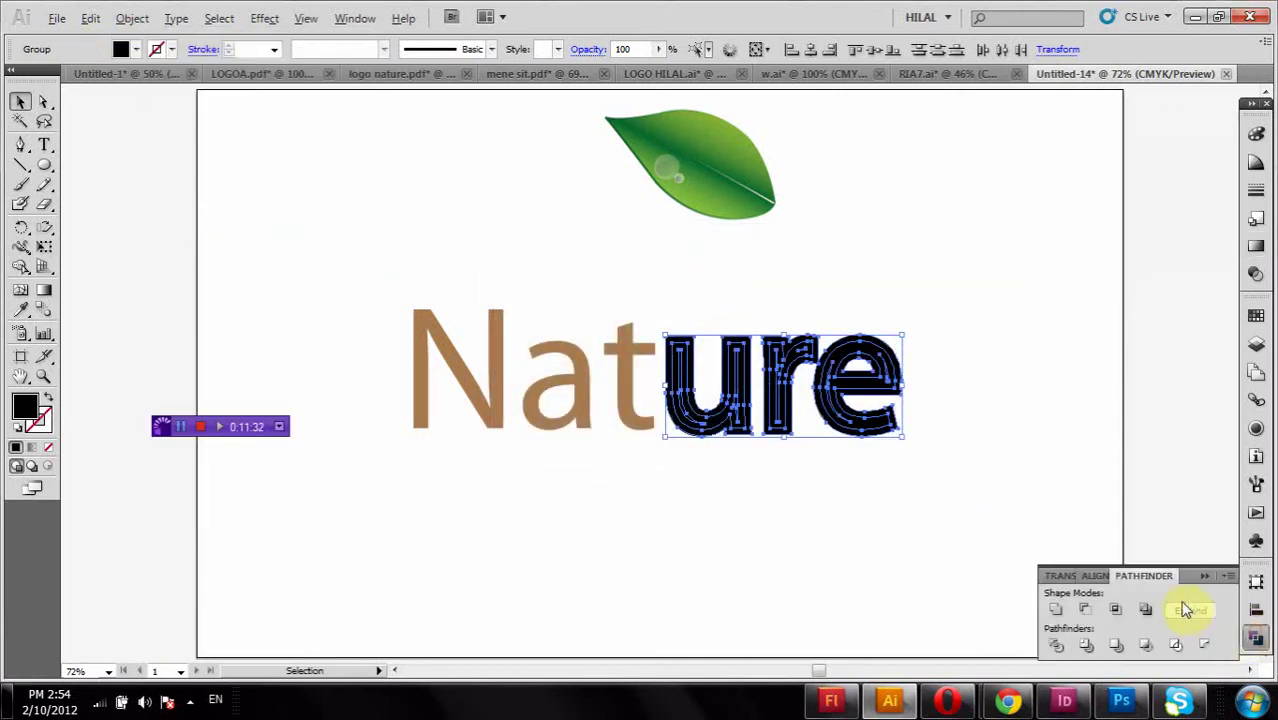
- Unite the overlapping outlines of the letters "ure" into single merged shapes
left_click(1057, 611)
left_click(964, 560)
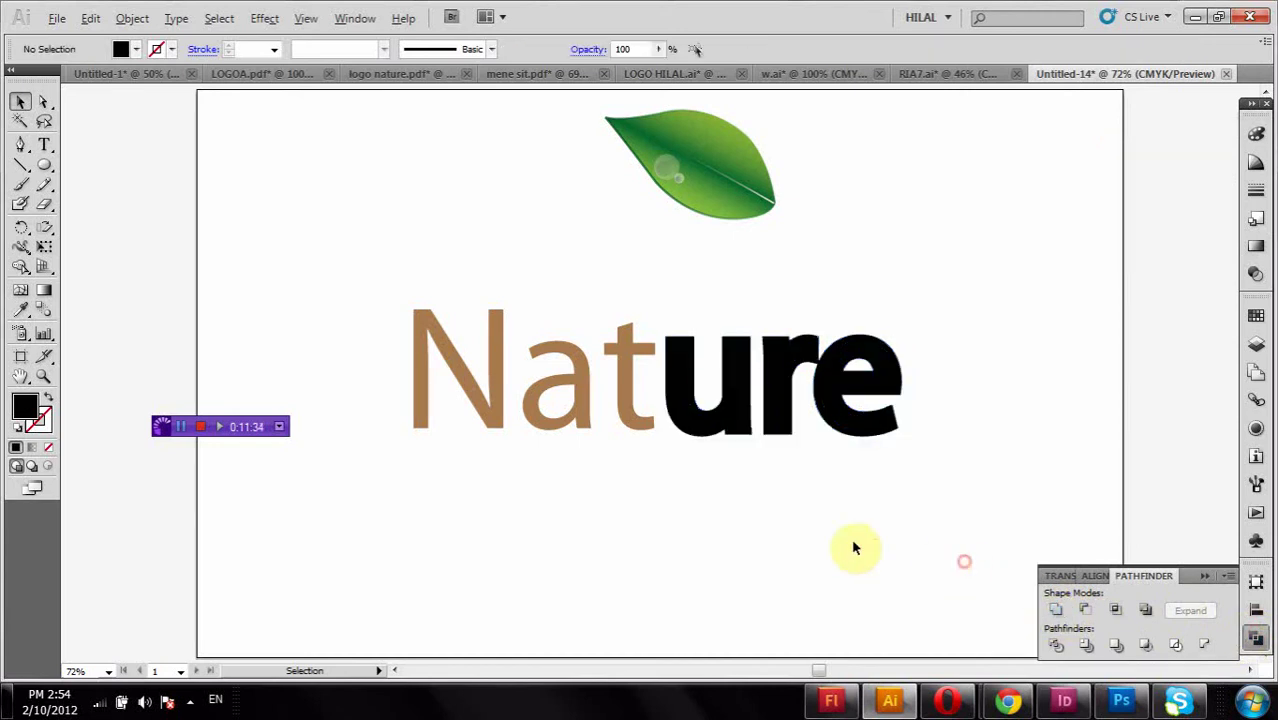
- Fill the letters "Nat" with the Green, Yellow, Orange gradient preset and remove its three middle colour stops
left_click_drag(355, 295, 645, 424)
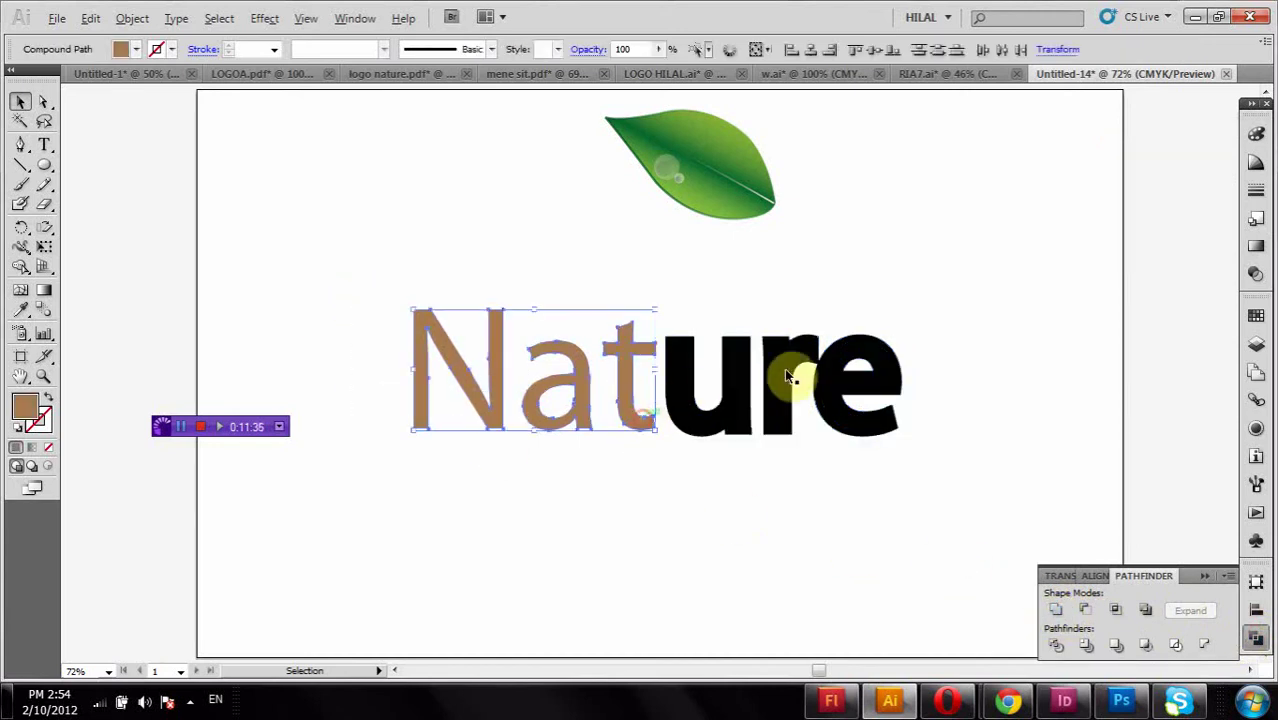
left_click(1256, 247)
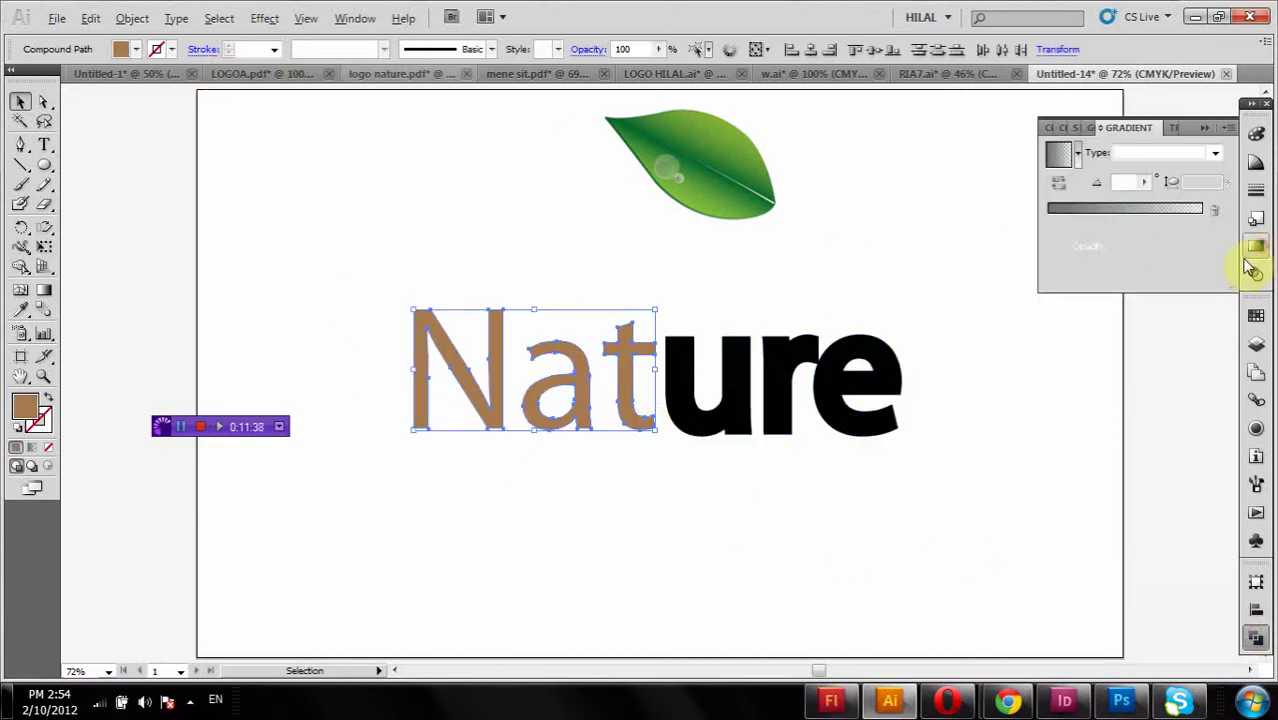
left_click(1078, 160)
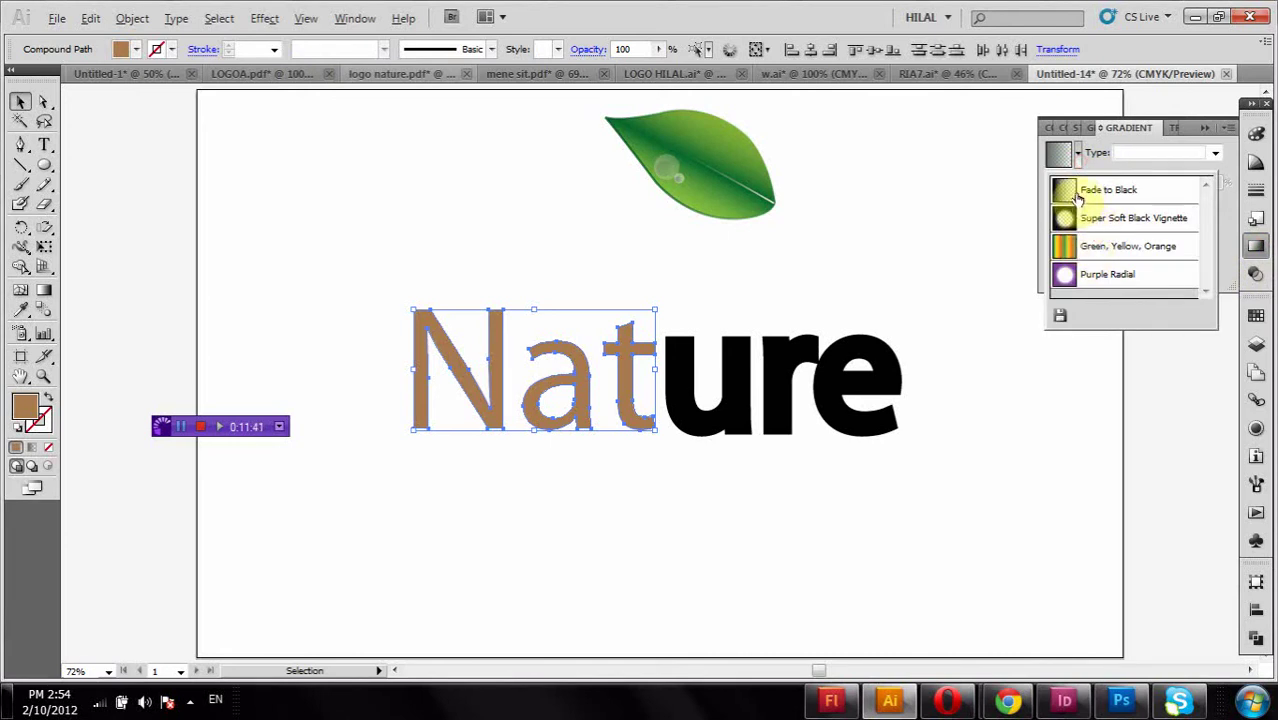
left_click(1092, 247)
left_click_drag(1093, 221, 1121, 222)
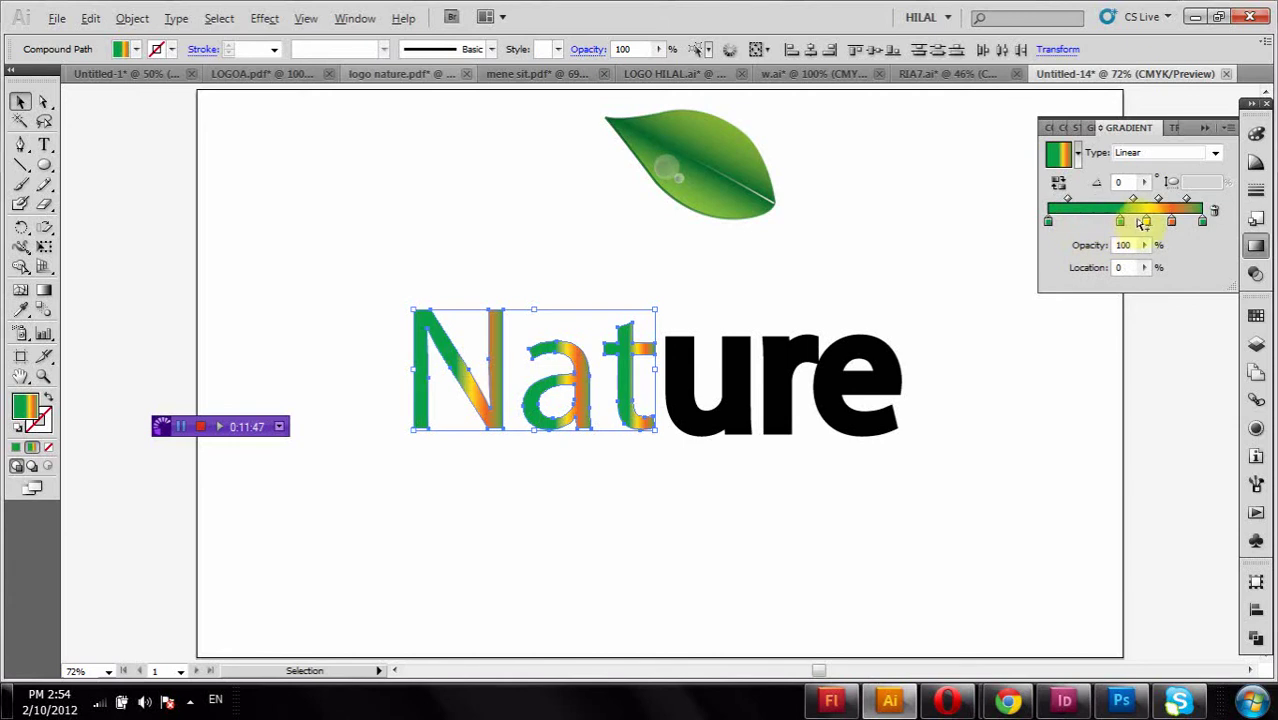
left_click_drag(1146, 222, 1170, 271)
left_click(1121, 221)
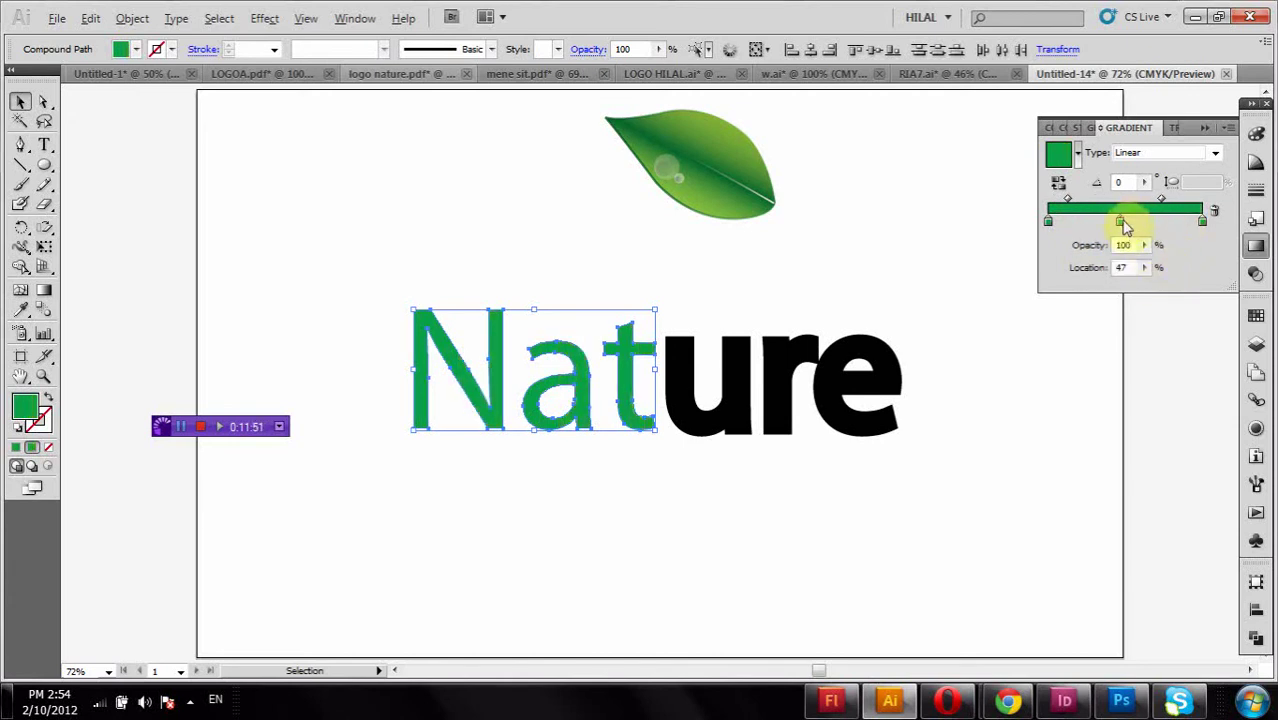
left_click_drag(1121, 221, 1121, 270)
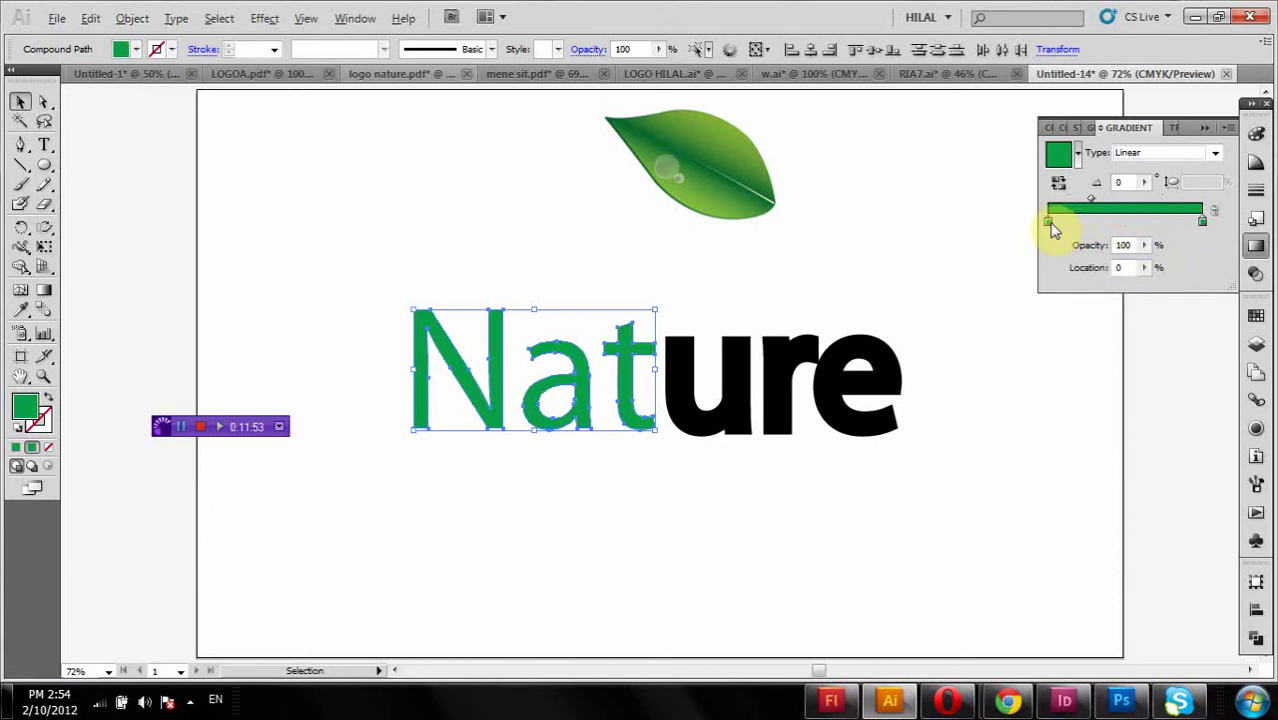
- Recolour the gradient's start stop light green and its end stop darker green, with the midpoint at about 45%
double_click(1051, 224)
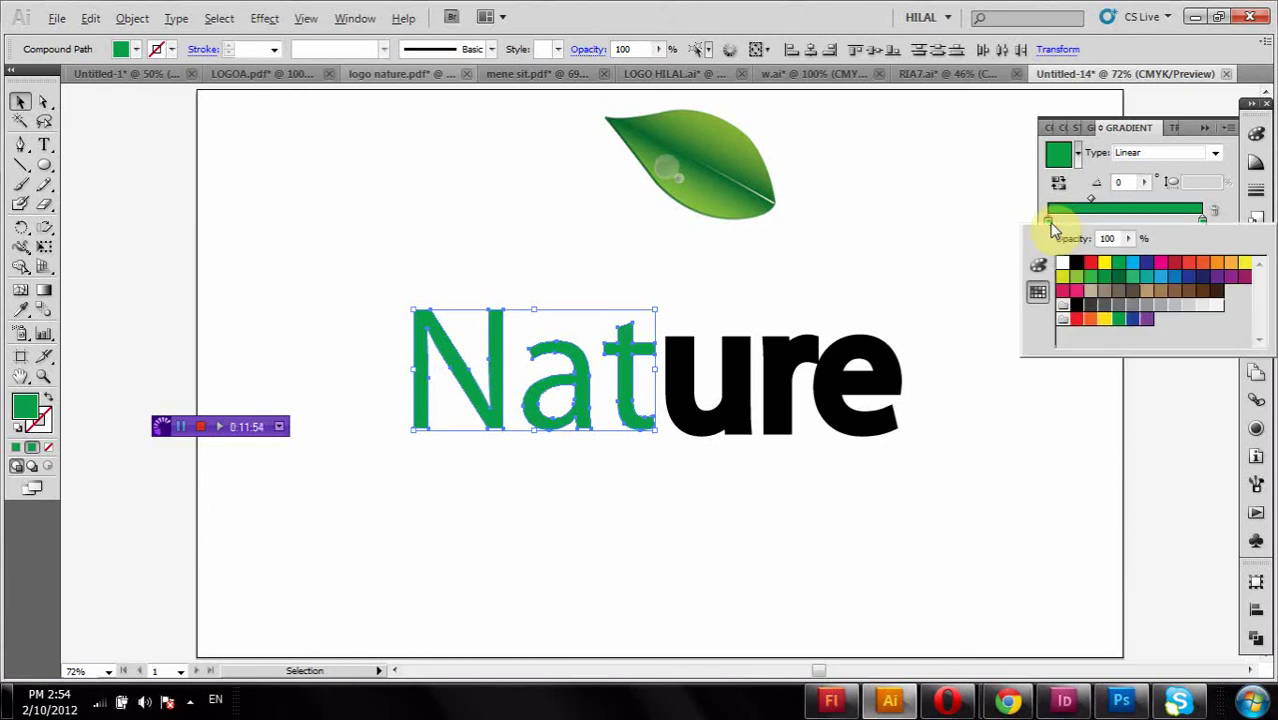
left_click(1077, 278)
left_click(1202, 220)
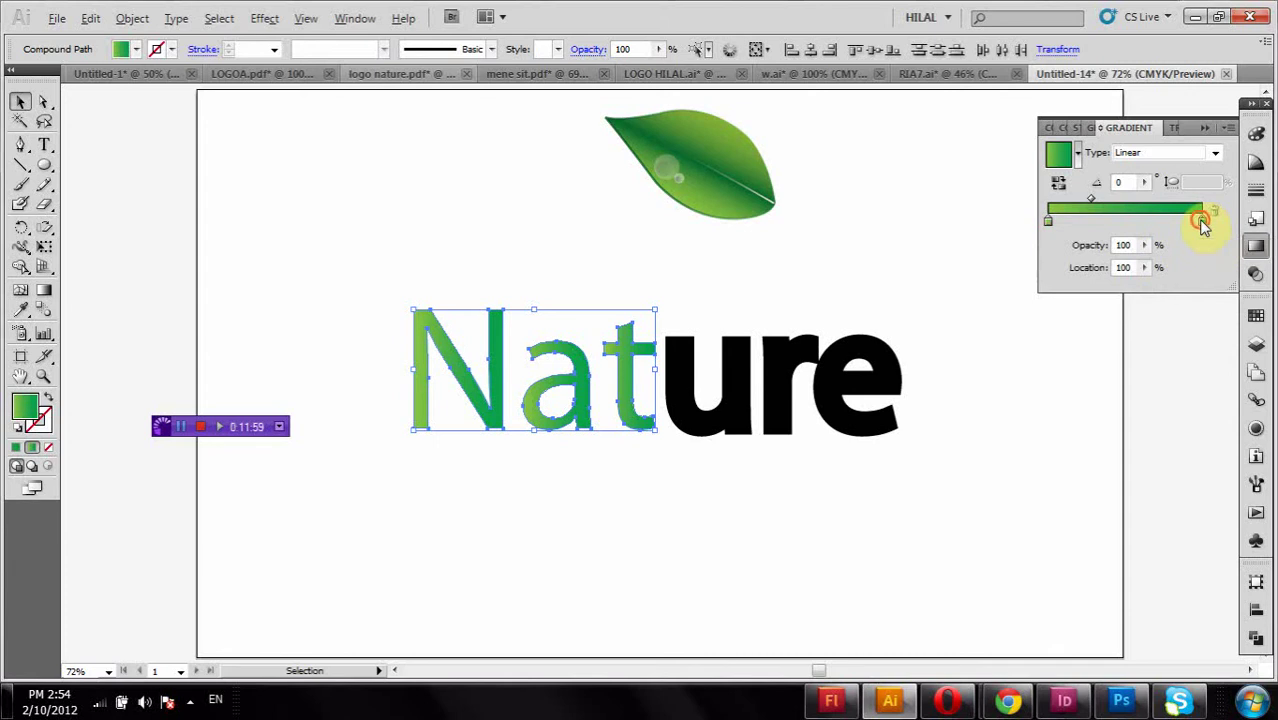
double_click(1202, 220)
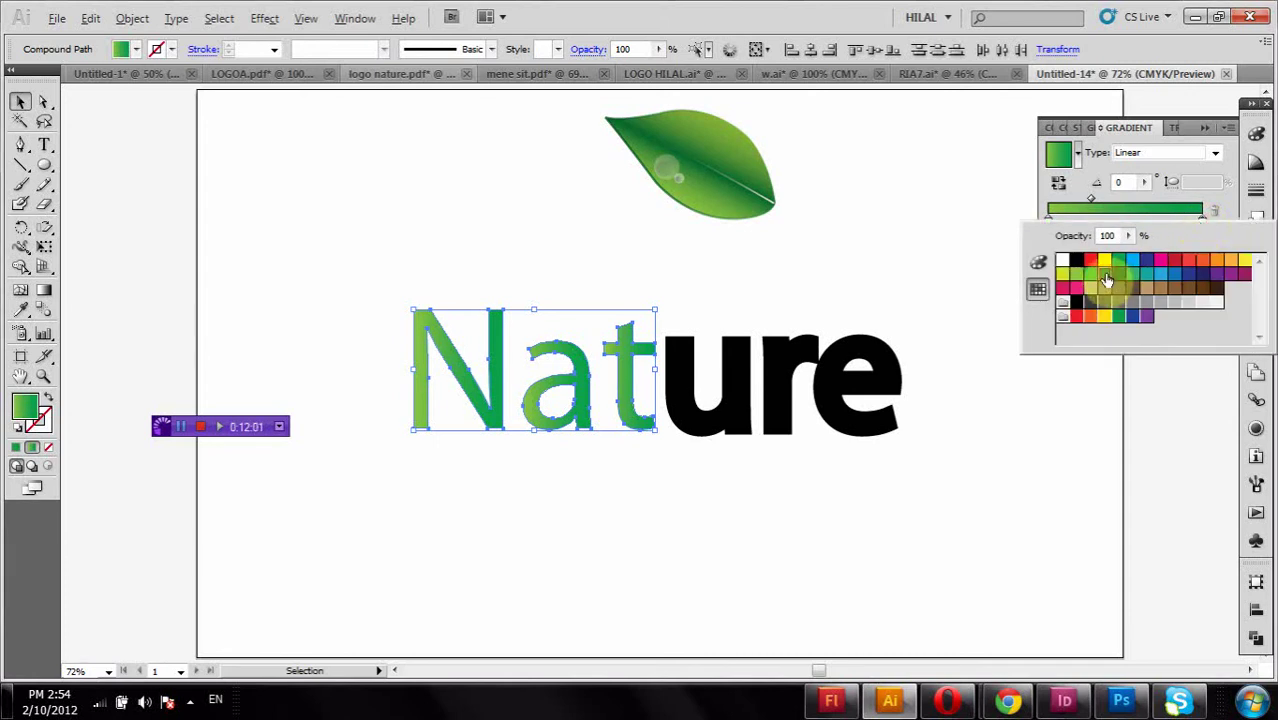
left_click(1105, 275)
left_click(1092, 203)
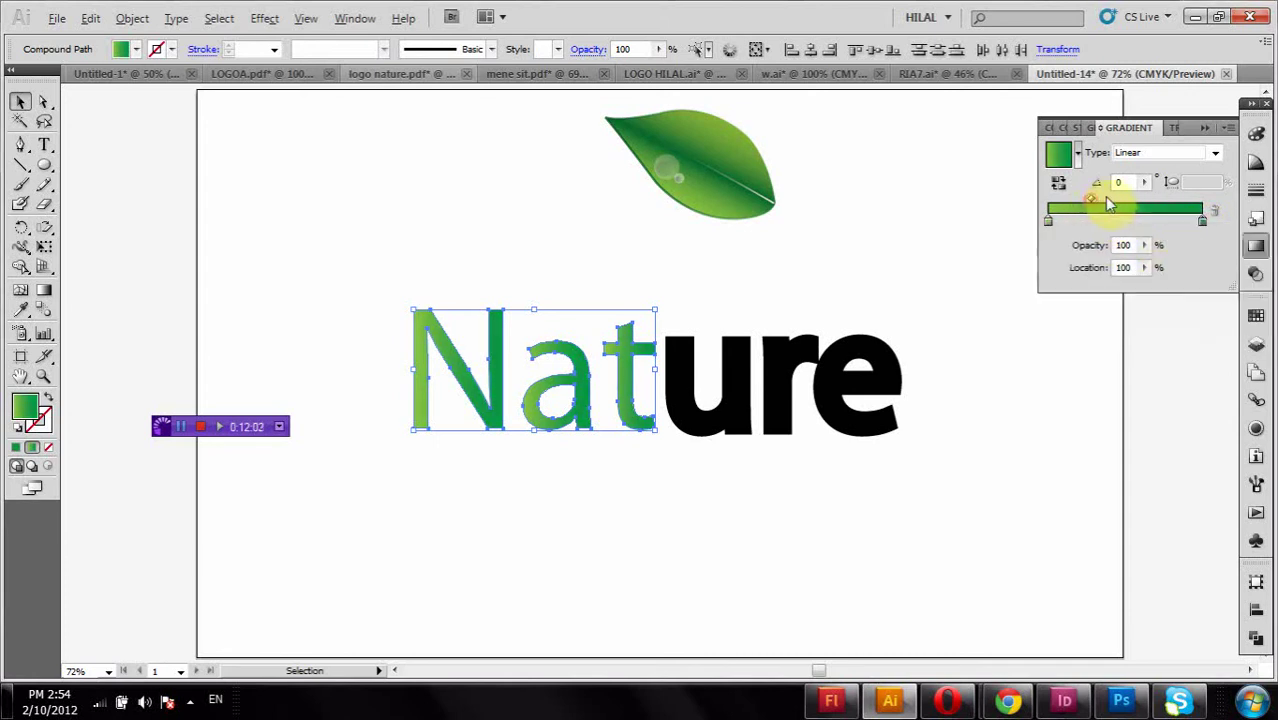
left_click_drag(1095, 200, 1128, 207)
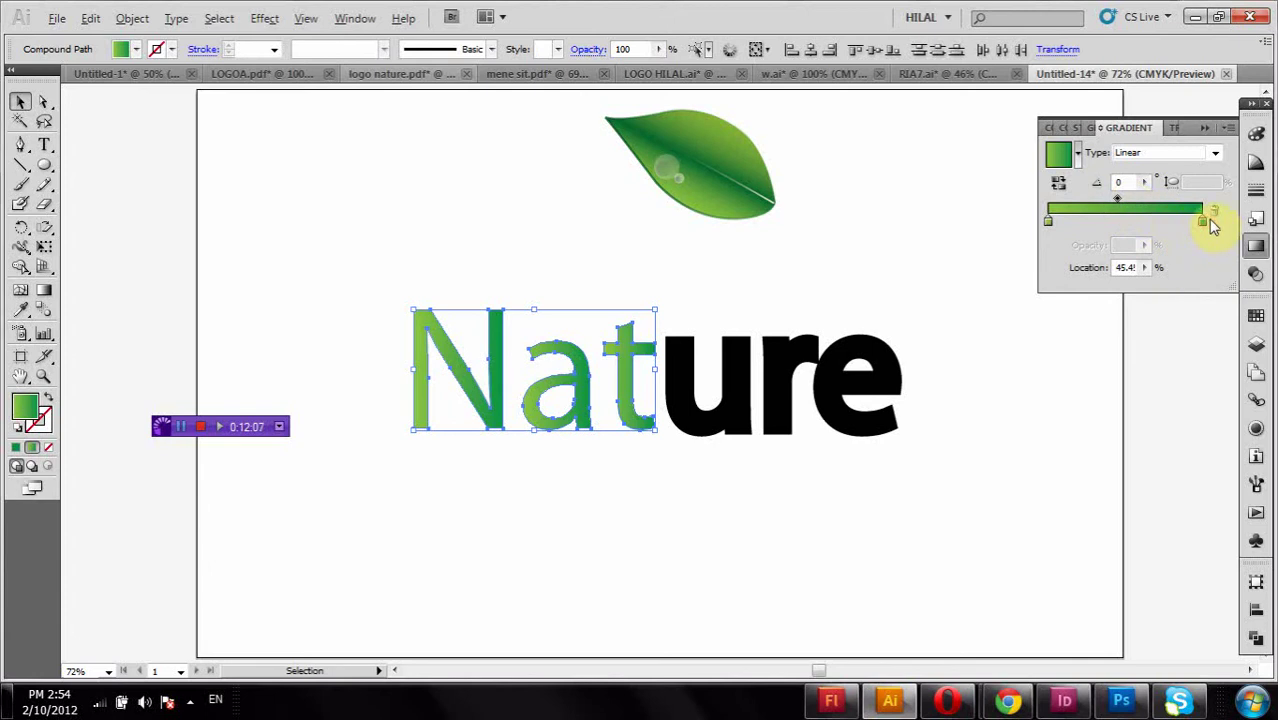
- Darken the gradient's end stop by raising its black (K) value to 74%
double_click(1204, 216)
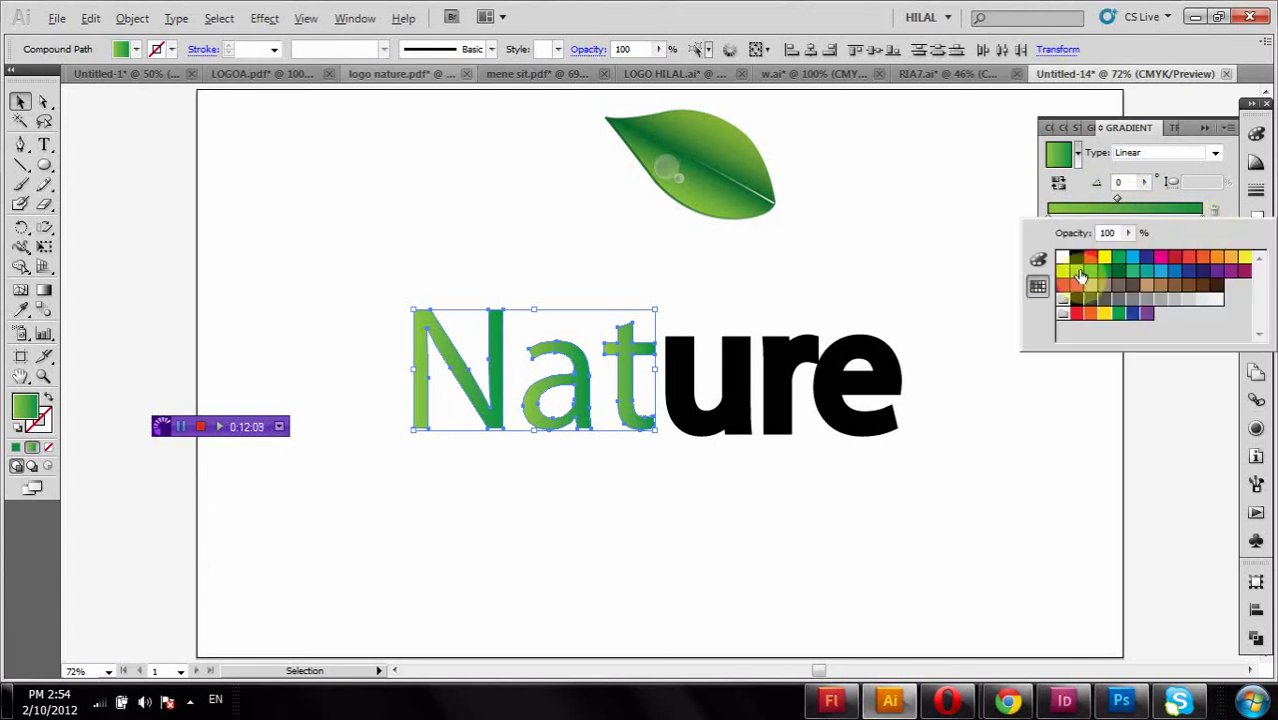
left_click(1040, 262)
left_click_drag(1112, 307, 1170, 313)
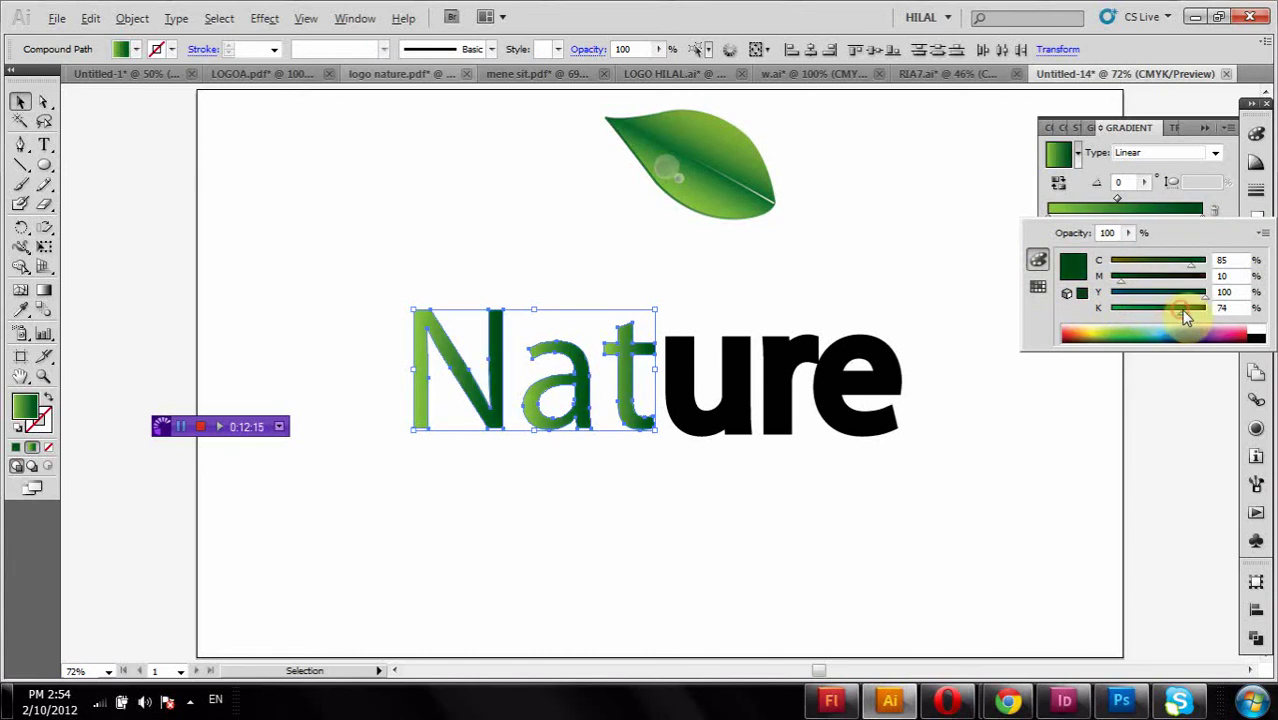
left_click(50, 296)
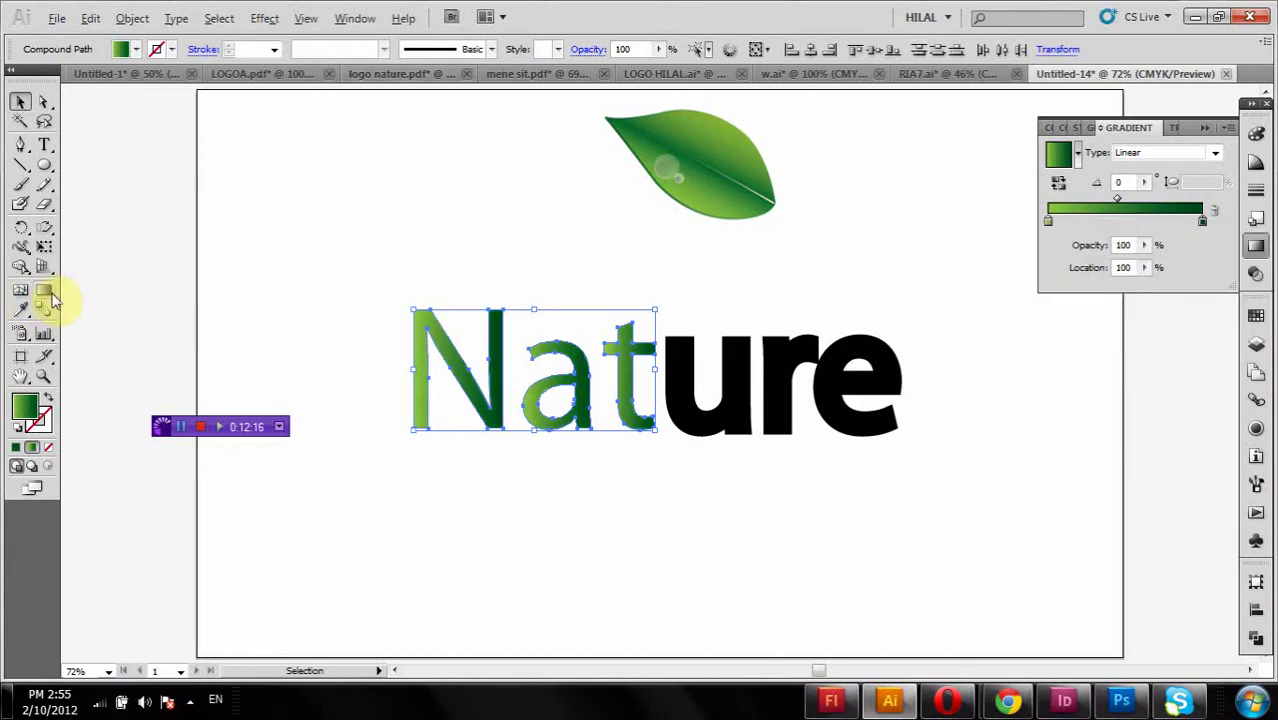
- Redraw the gradient horizontally as one sweep across "Nat" and reverse it so it runs from dark to light green
left_click(48, 292)
left_click_drag(323, 380, 650, 382)
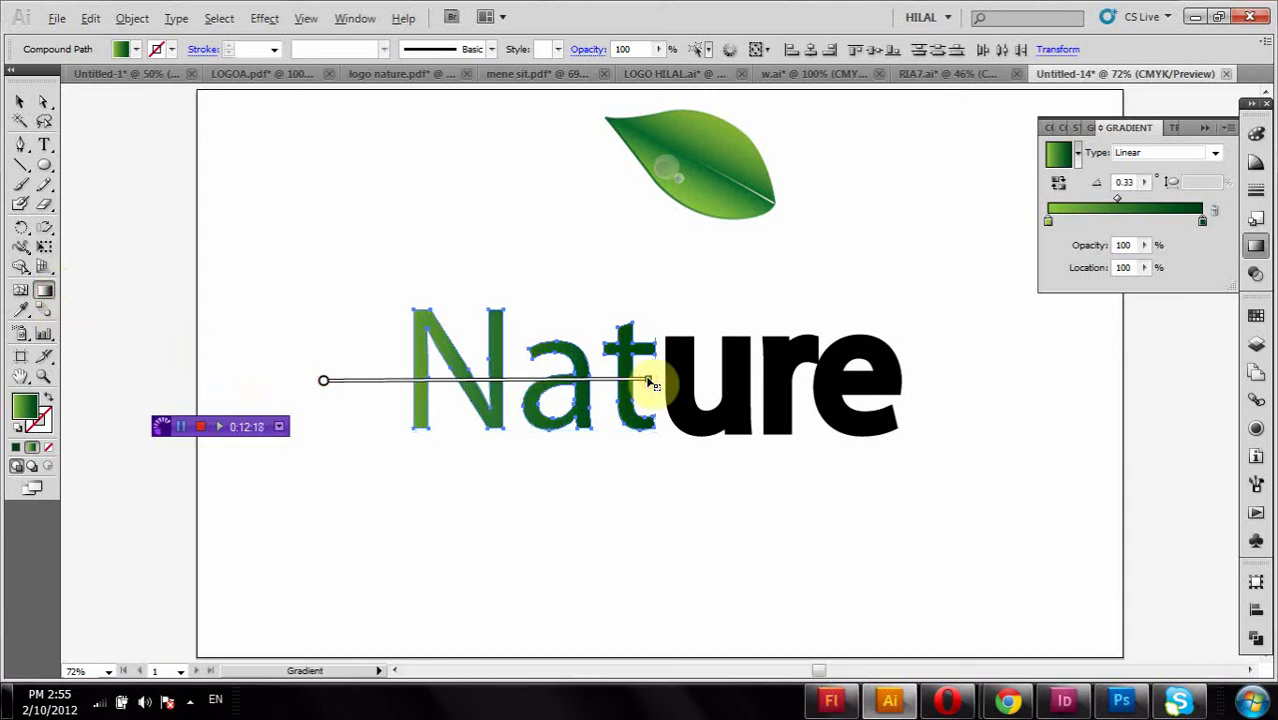
left_click(1059, 187)
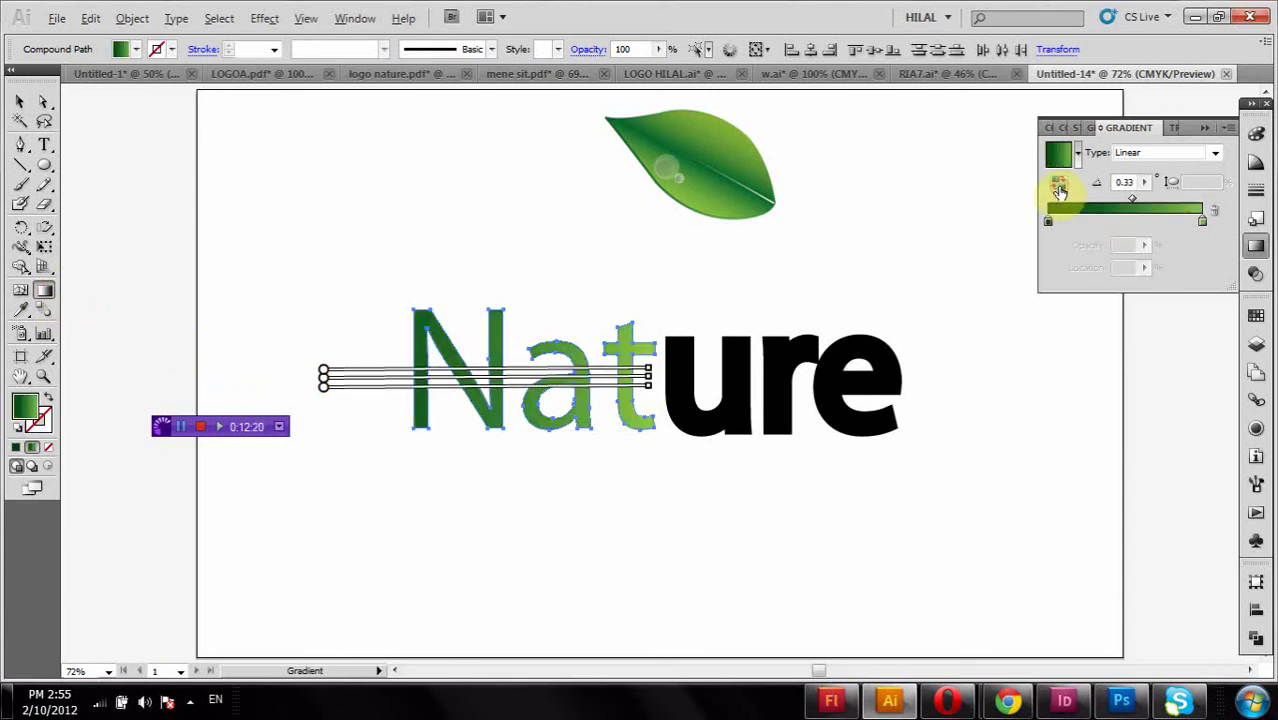
left_click(21, 102)
left_click(285, 217)
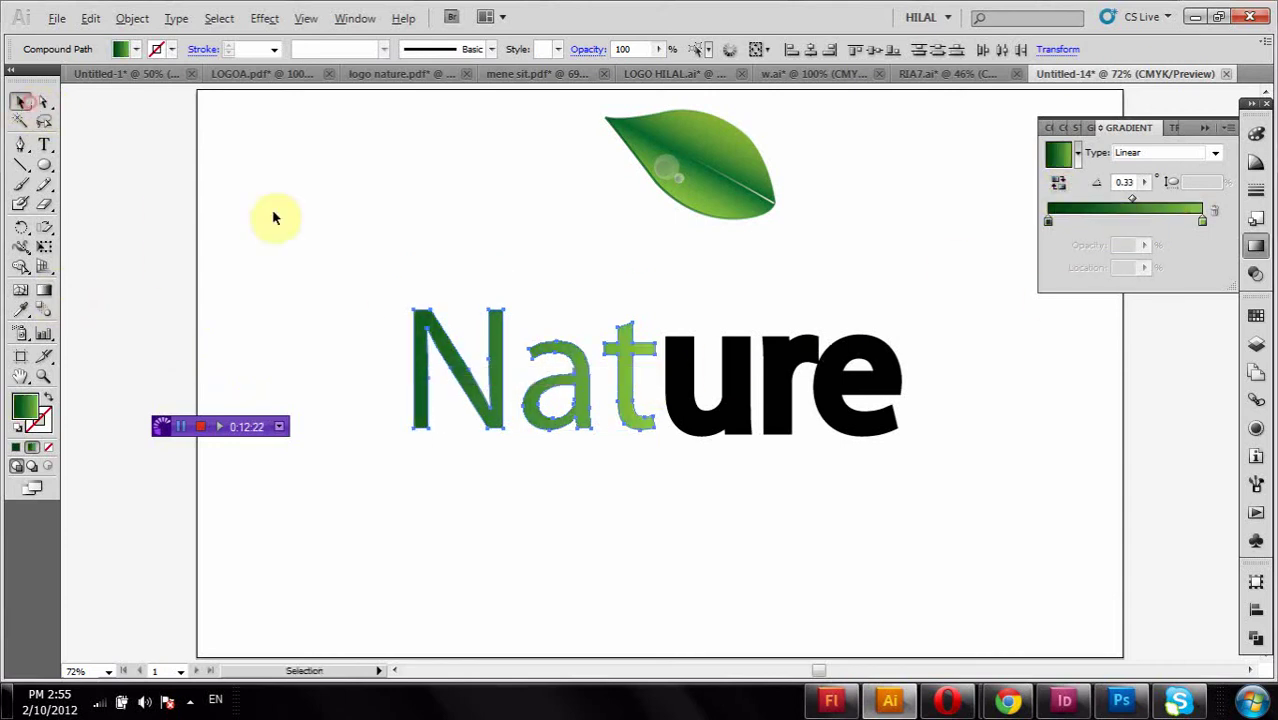
- Fill the letters "ure" with the darkest brown swatch
left_click_drag(975, 322, 682, 440)
left_click(124, 49)
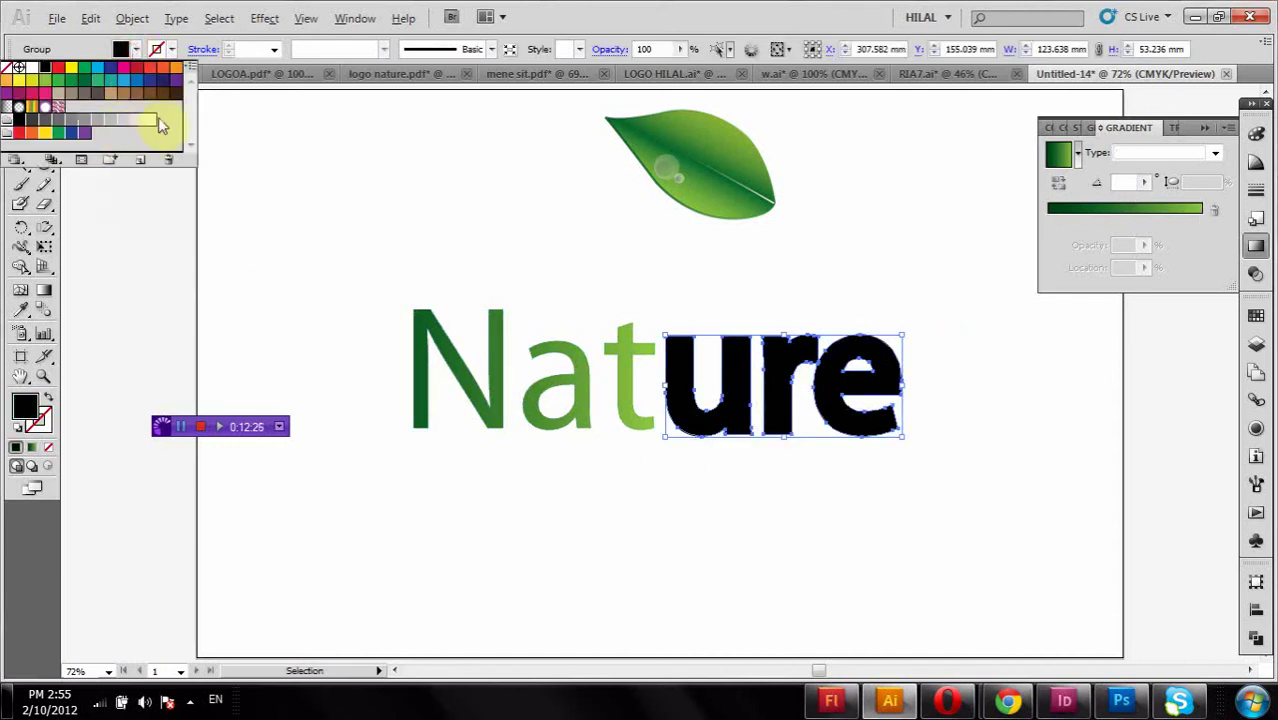
left_click(174, 102)
left_click(425, 159)
left_click(427, 161)
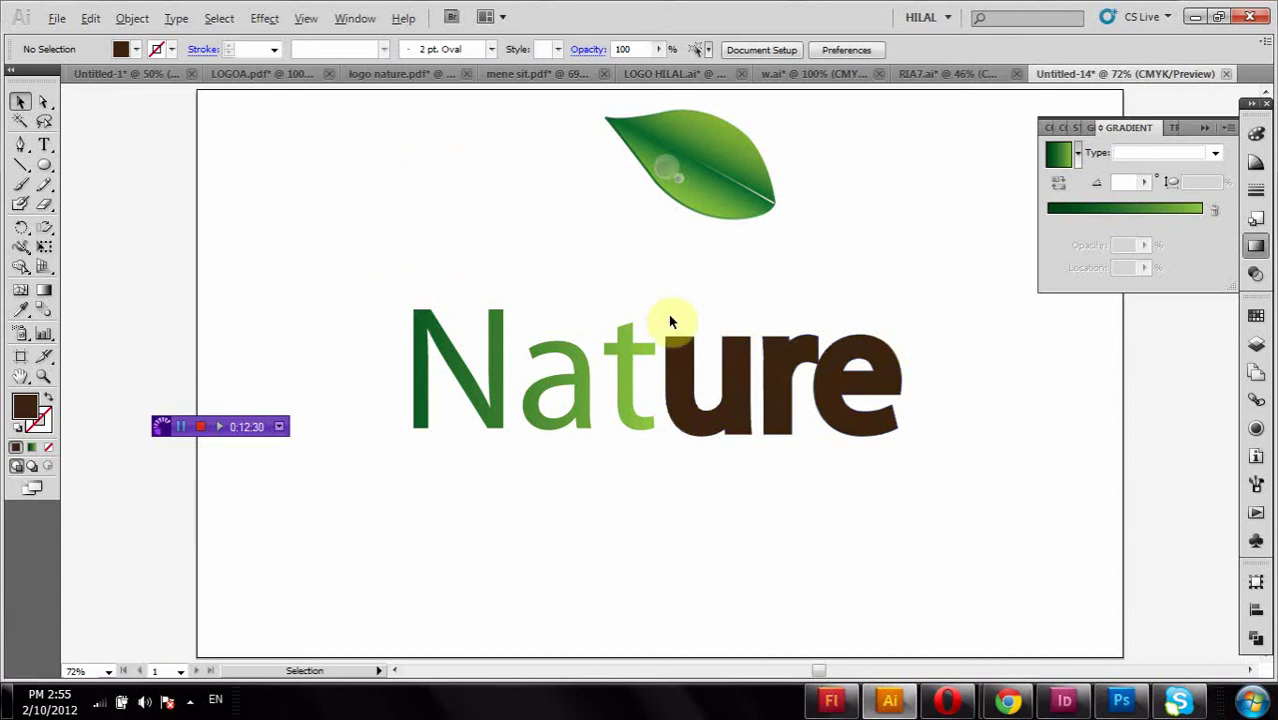
- Shift the midpoint of the "Nat" gradient to about 67%
left_click_drag(360, 318, 634, 430)
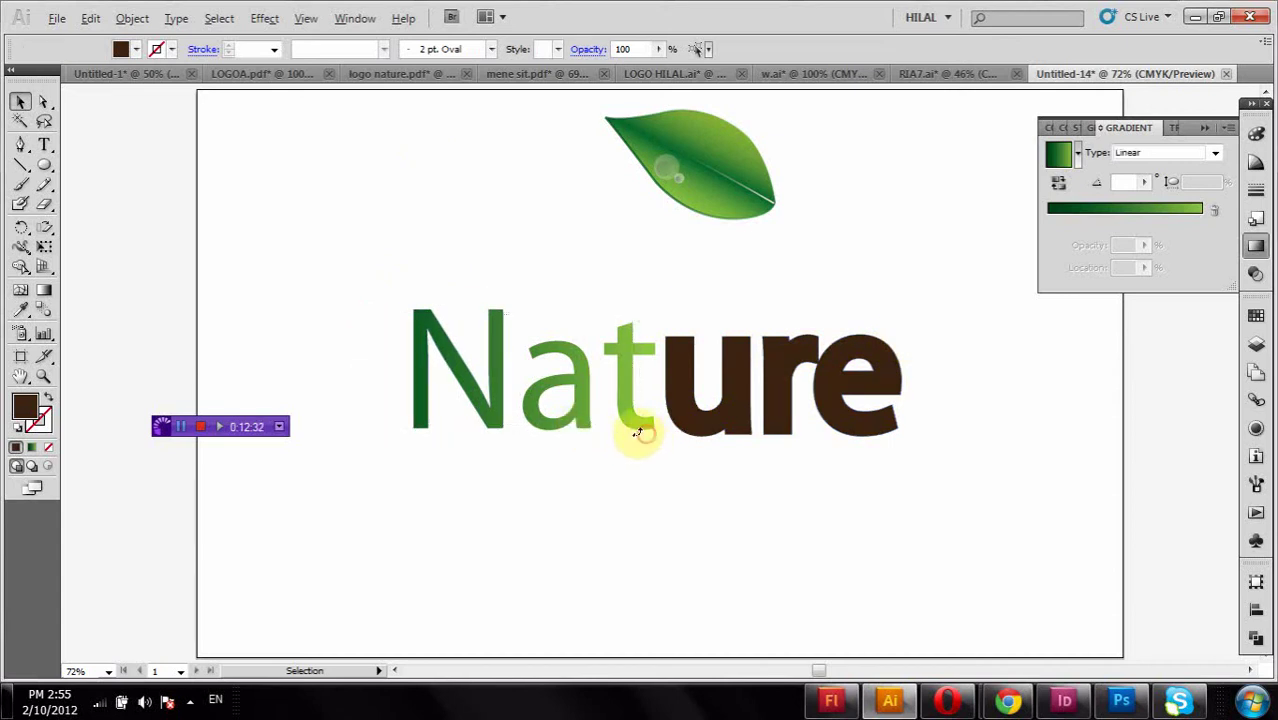
left_click(1133, 199)
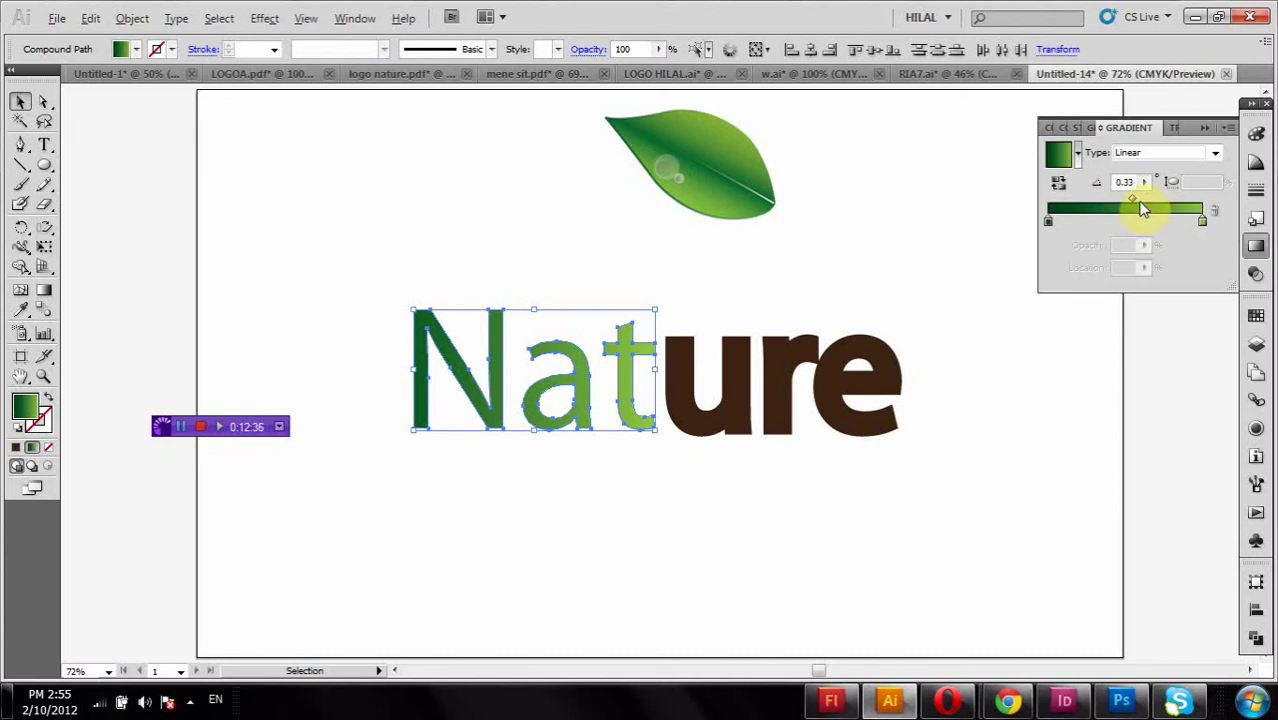
left_click_drag(1133, 199, 1151, 197)
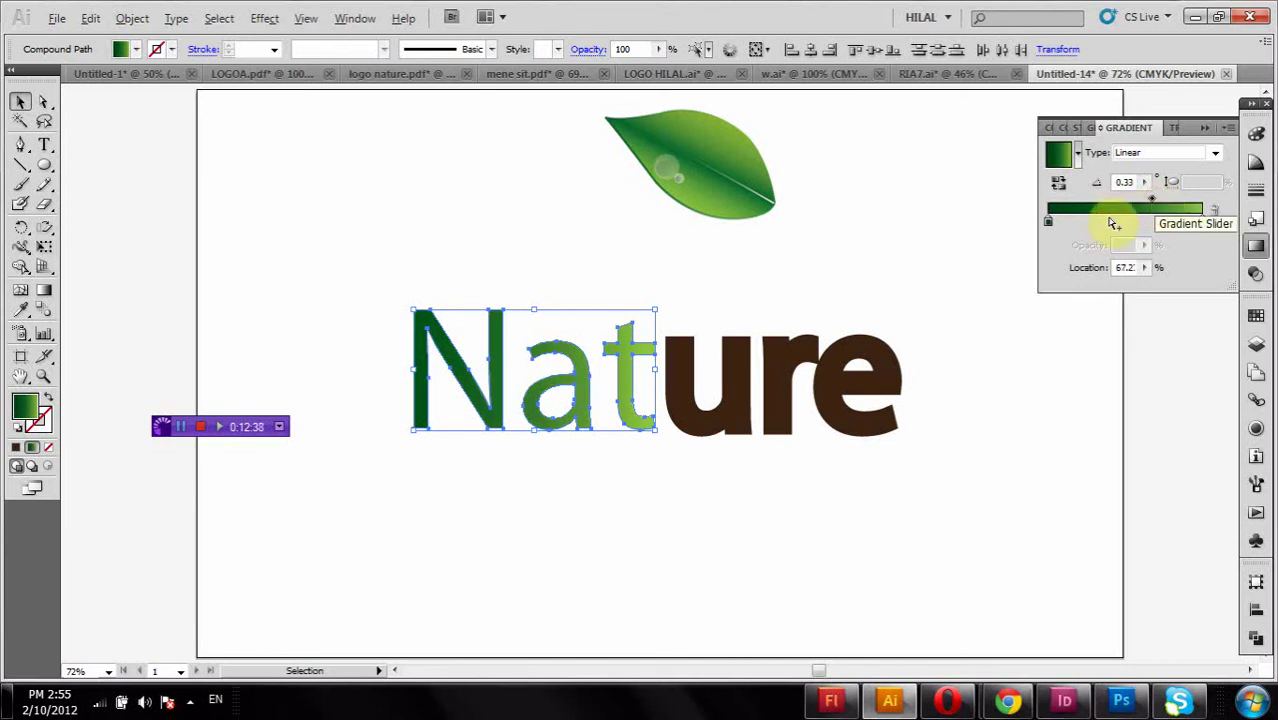
left_click(937, 262)
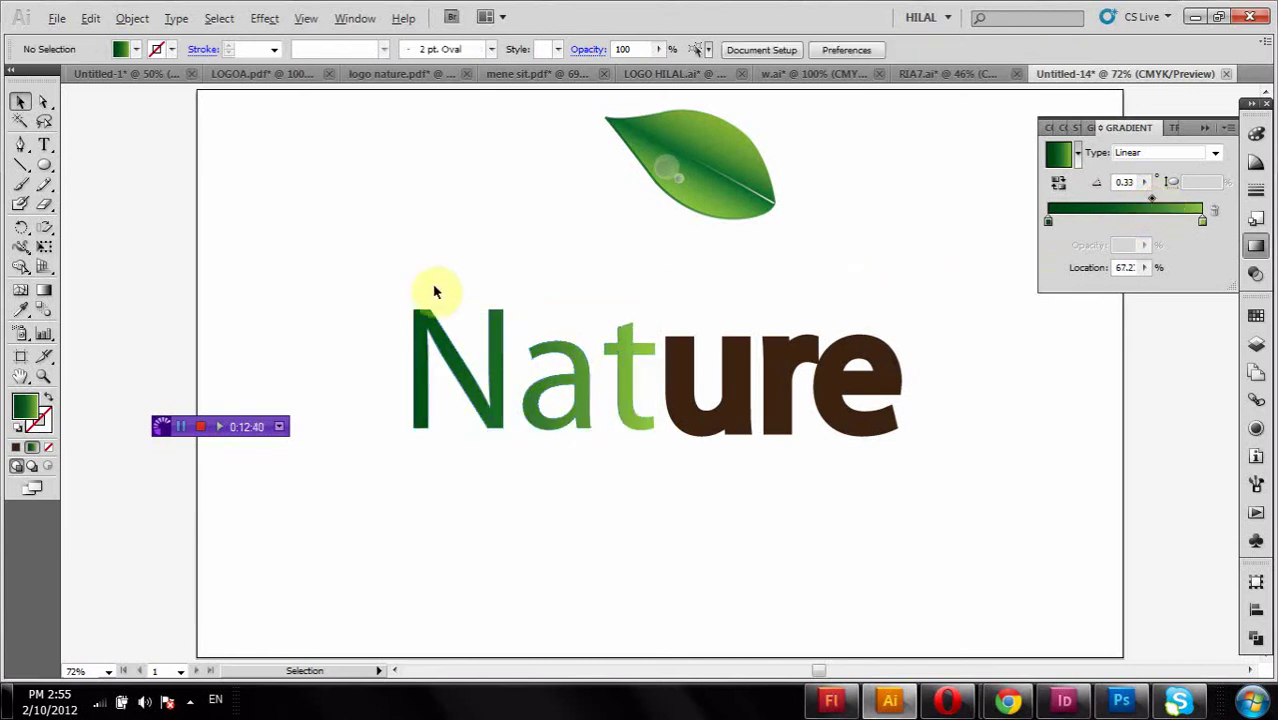
- Apply a Drop Shadow to the whole word "Nature" in Multiply mode with 75% opacity, 0 mm offsets and 1.06 mm blur
left_click_drag(331, 268, 907, 408)
left_click(264, 18)
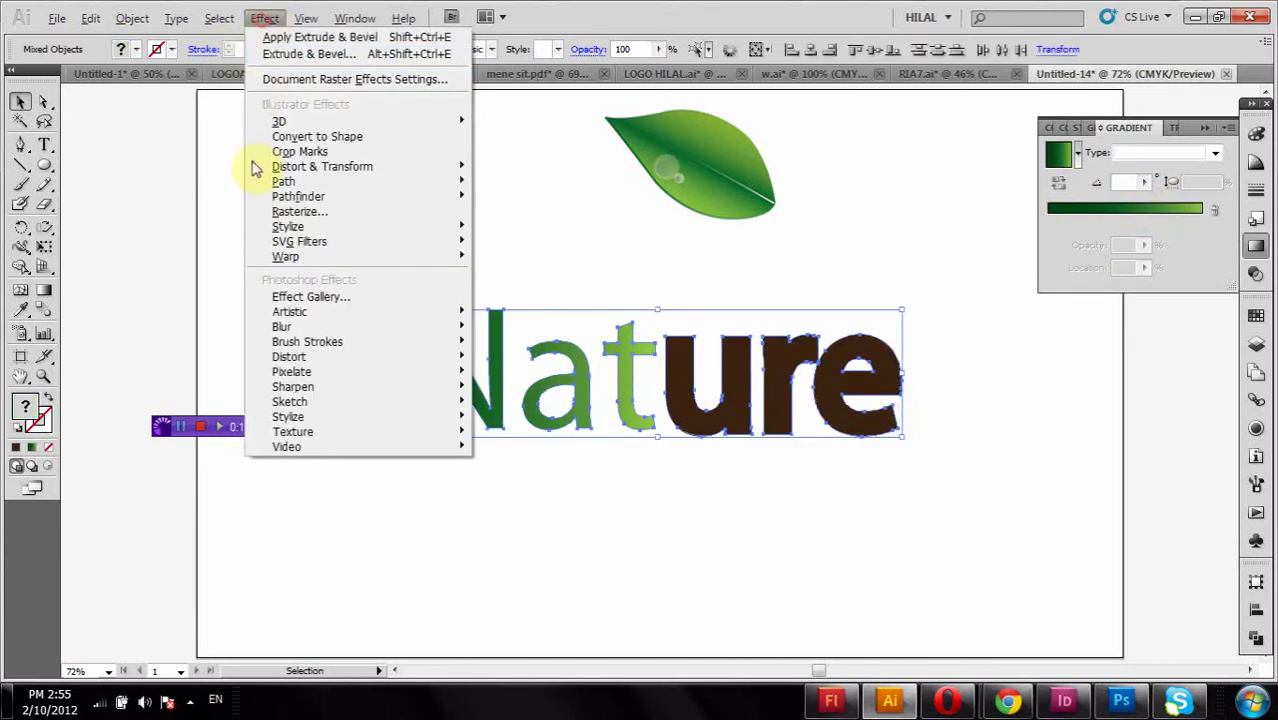
mouse_move(322, 227)
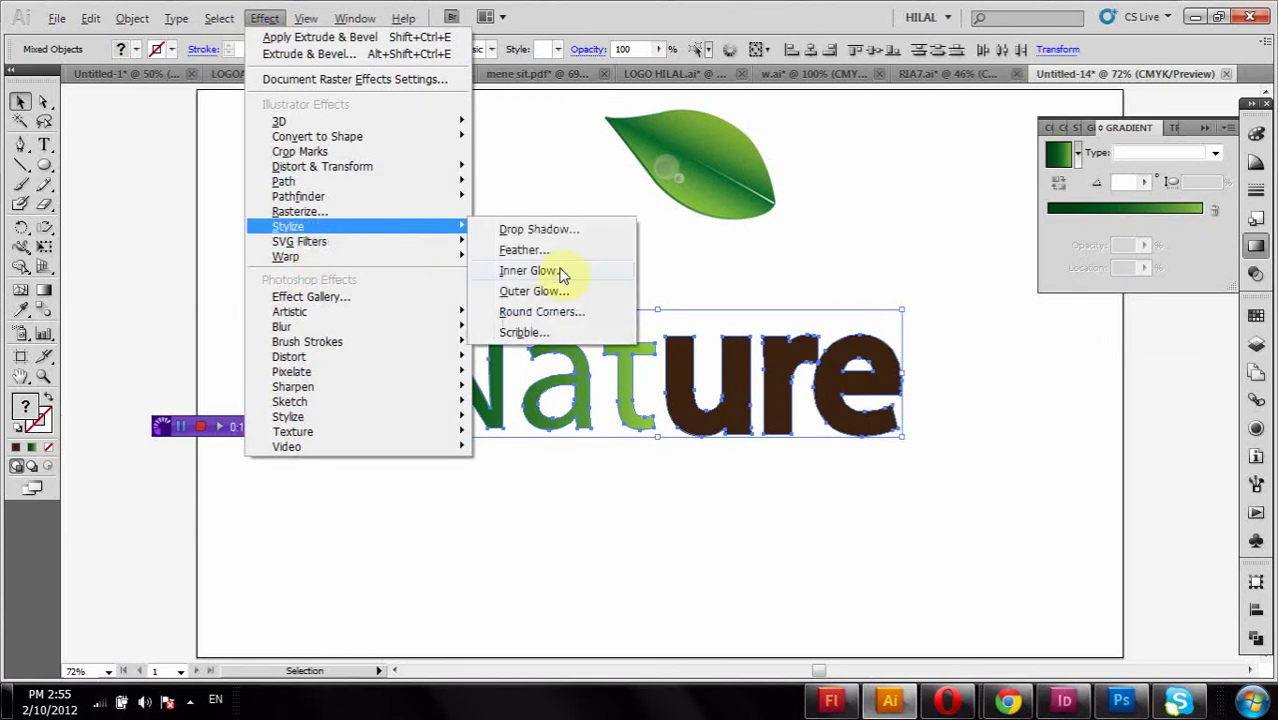
left_click(545, 231)
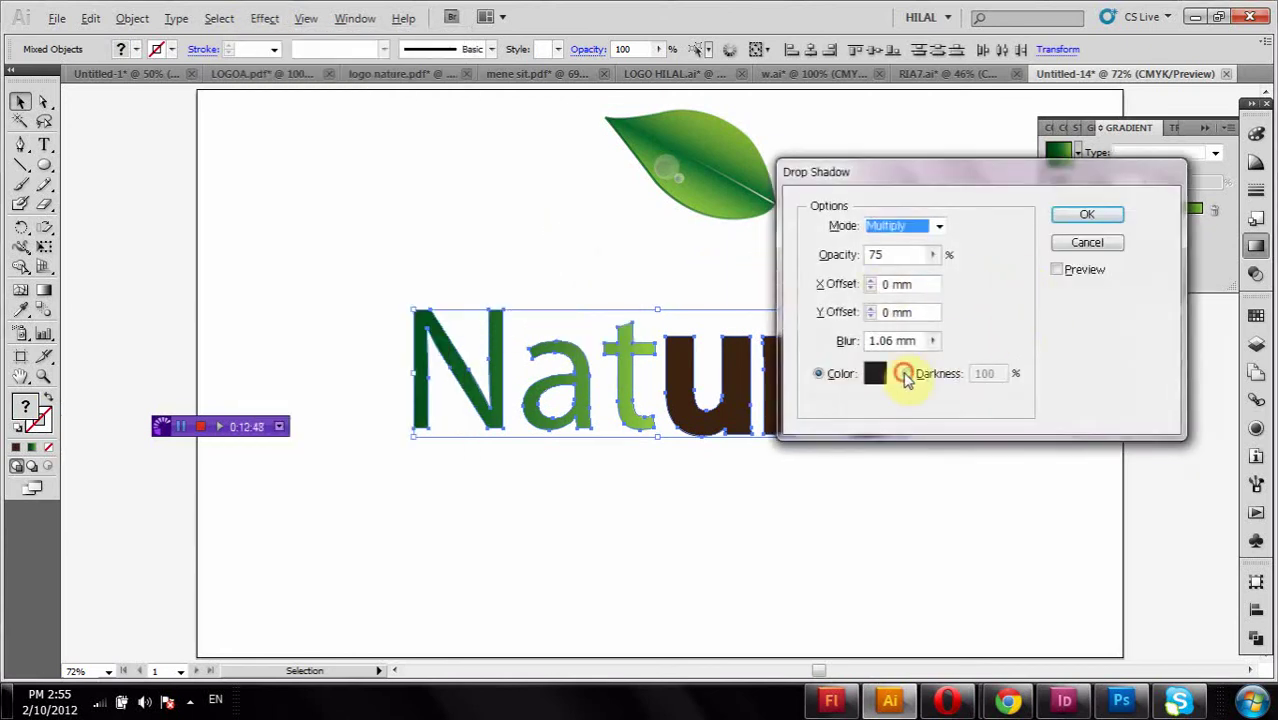
left_click(905, 374)
left_click(819, 375)
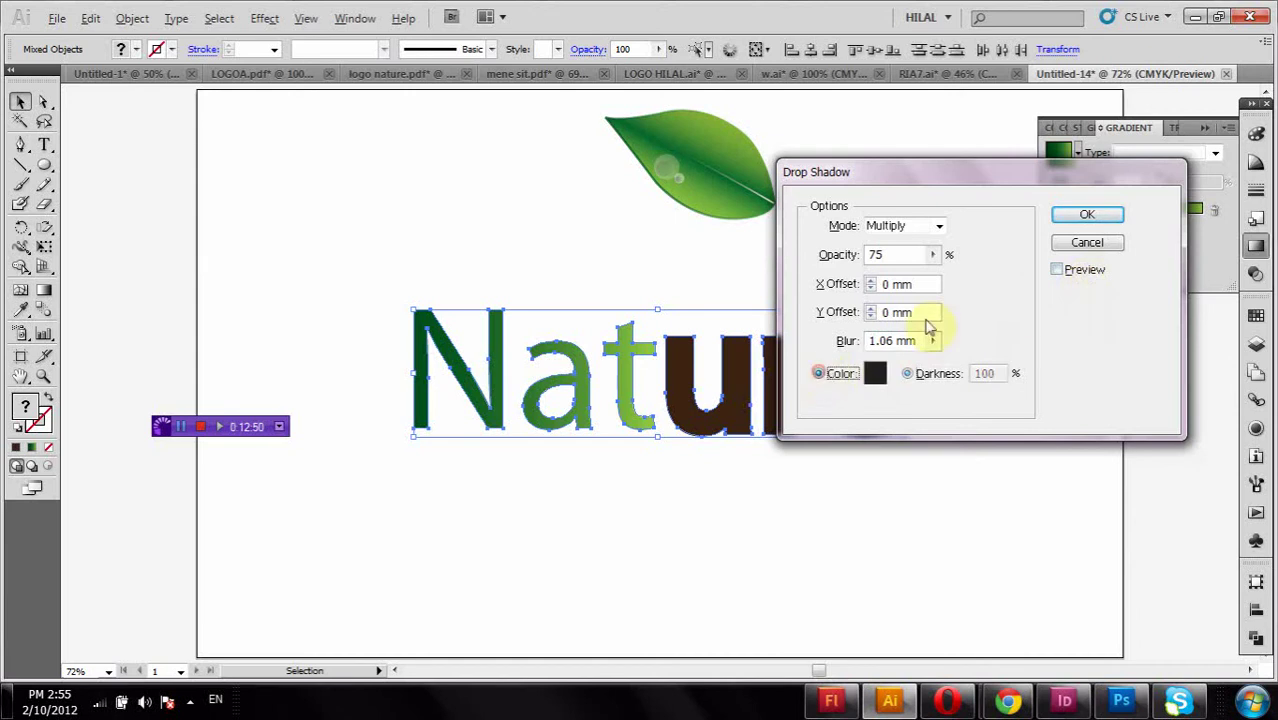
left_click(1093, 289)
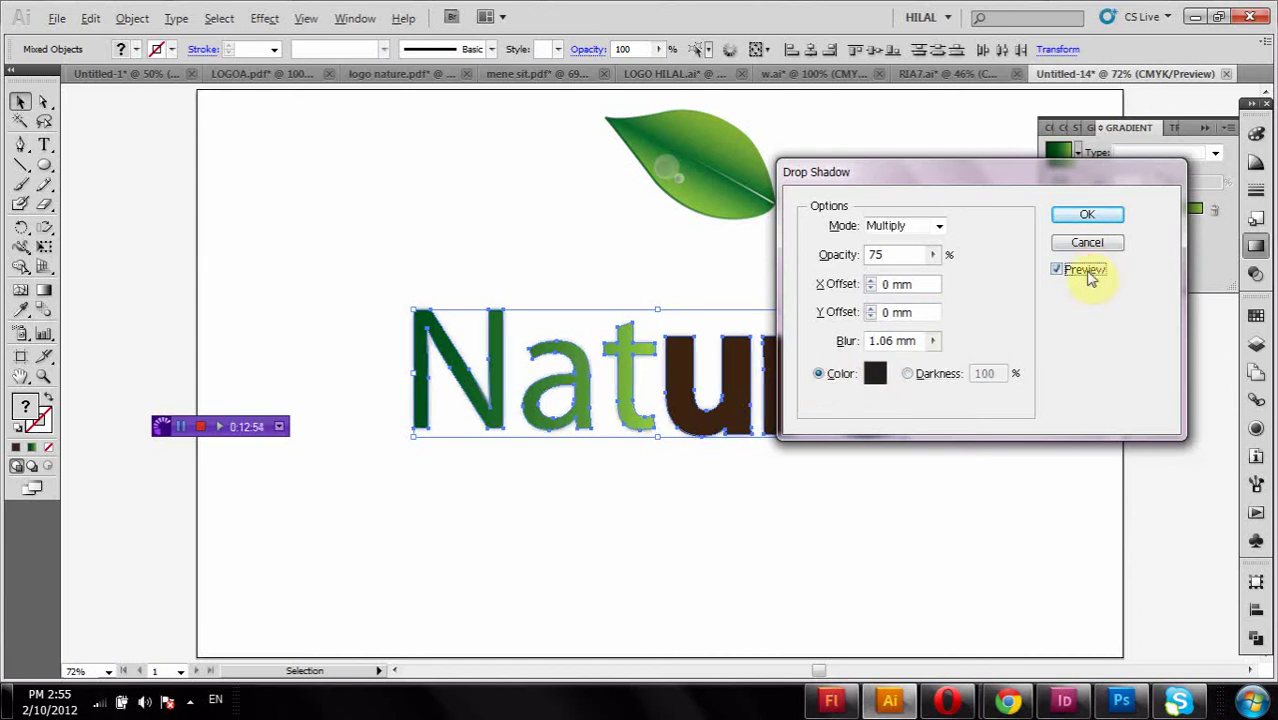
left_click(1086, 217)
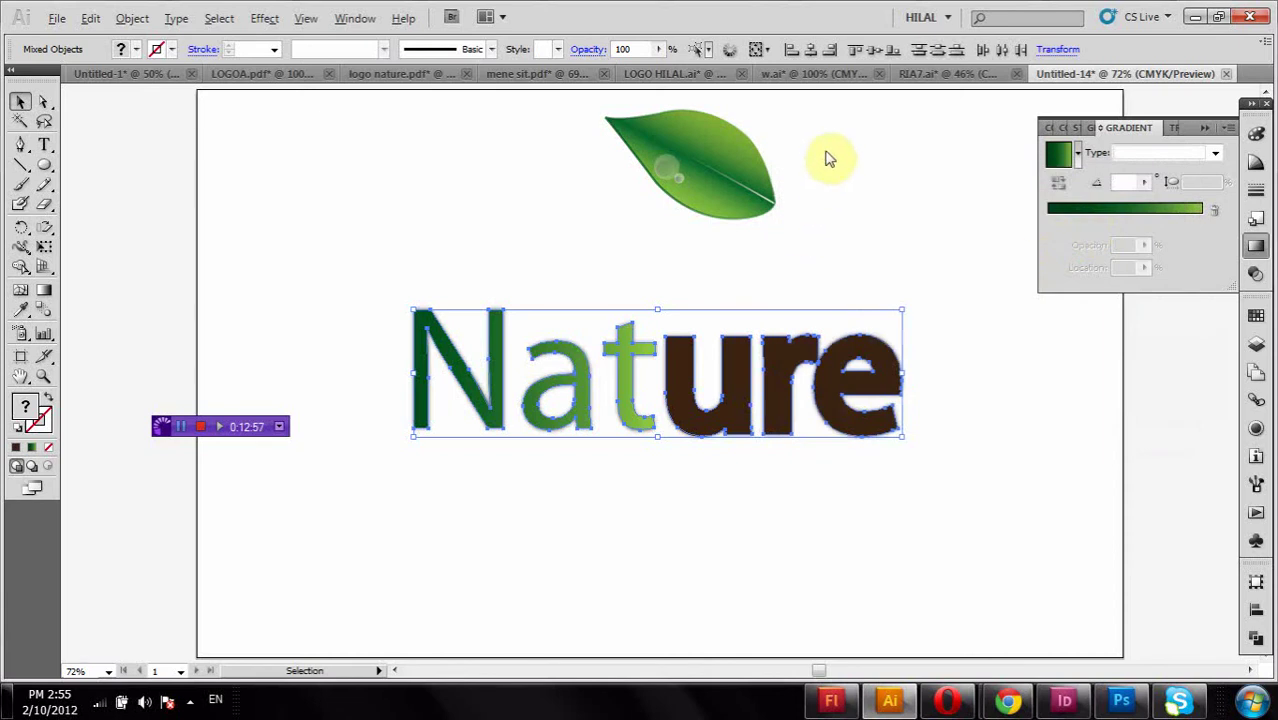
left_click(942, 284)
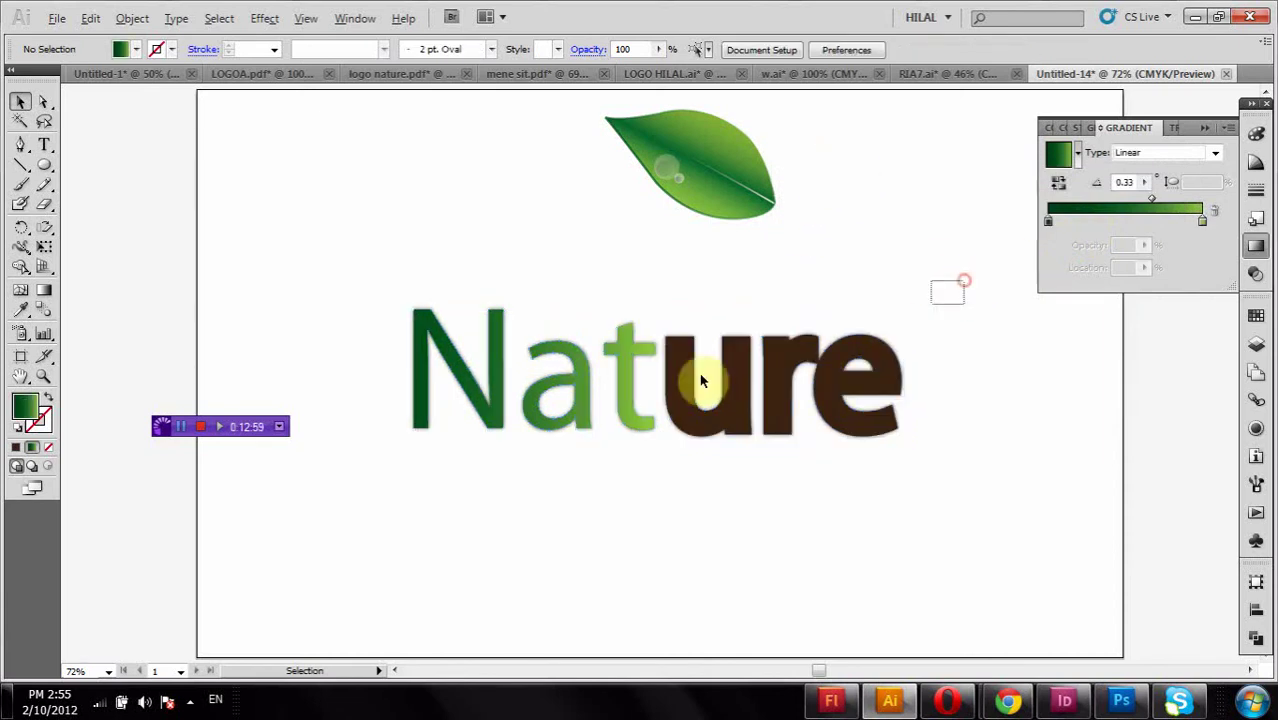
- Scale the word "Nature" down to about 70% of its size and move it beneath the leaf
left_click(422, 408)
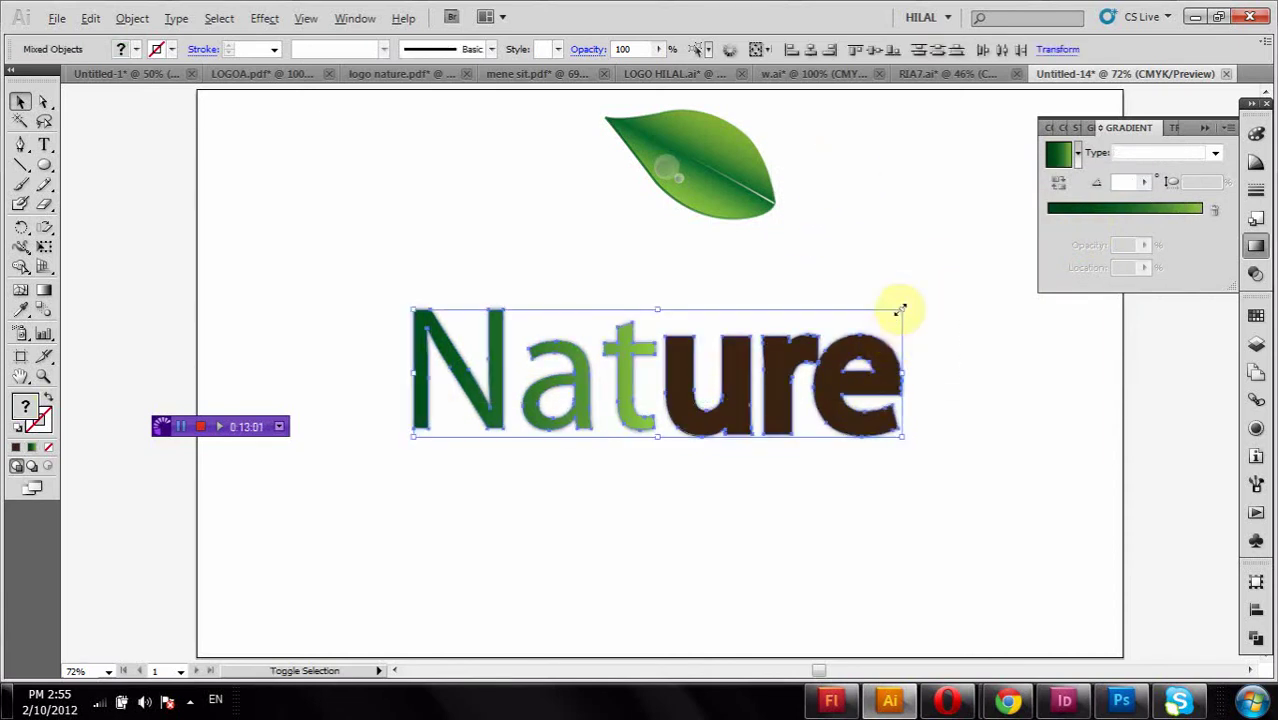
left_click_drag(900, 310, 766, 346)
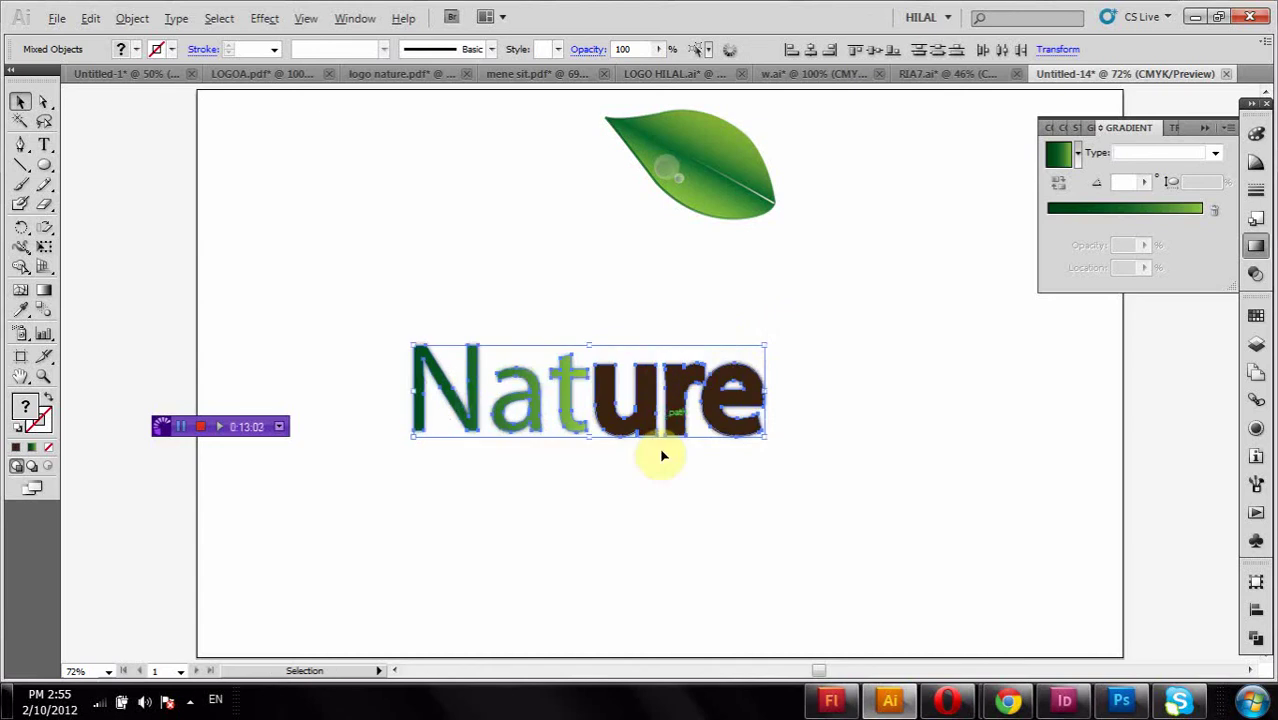
left_click_drag(603, 425, 756, 359)
left_click(741, 462)
- Enlarge the leaf and rotate it upright, placing its base at the upper end of the letter "N"
left_click_drag(836, 157, 592, 212)
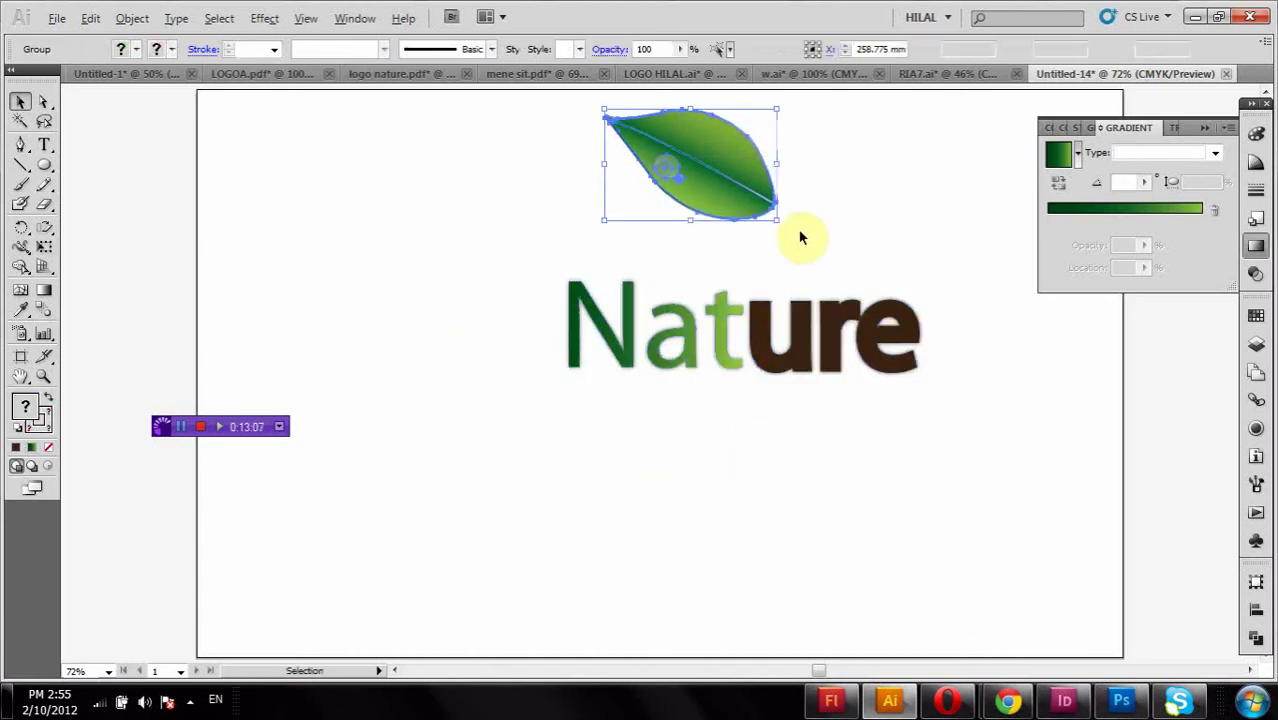
left_click_drag(776, 219, 827, 252)
left_click_drag(747, 234, 646, 274)
left_click_drag(722, 140, 743, 426)
left_click_drag(602, 306, 697, 240)
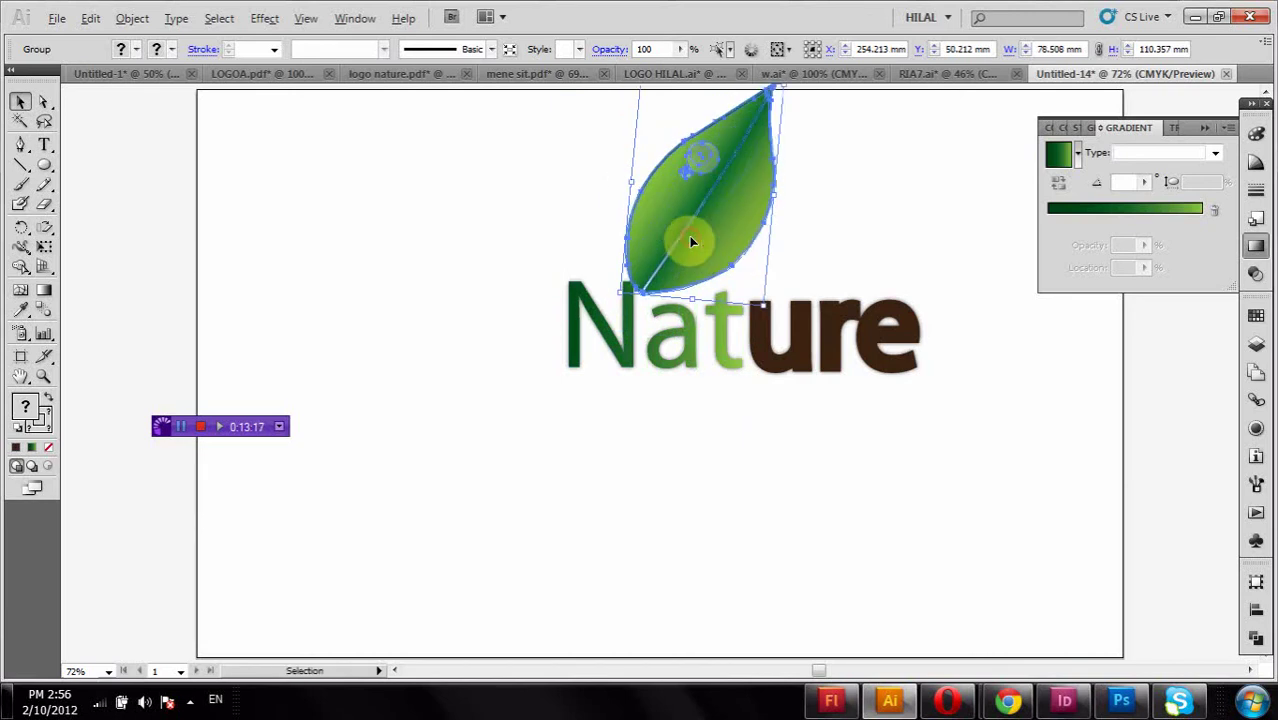
- Scale the leaf down to 48 mm wide and about 67 mm high, seating its base between the letters "N" and "a"
scroll(716, 346, "up", 1)
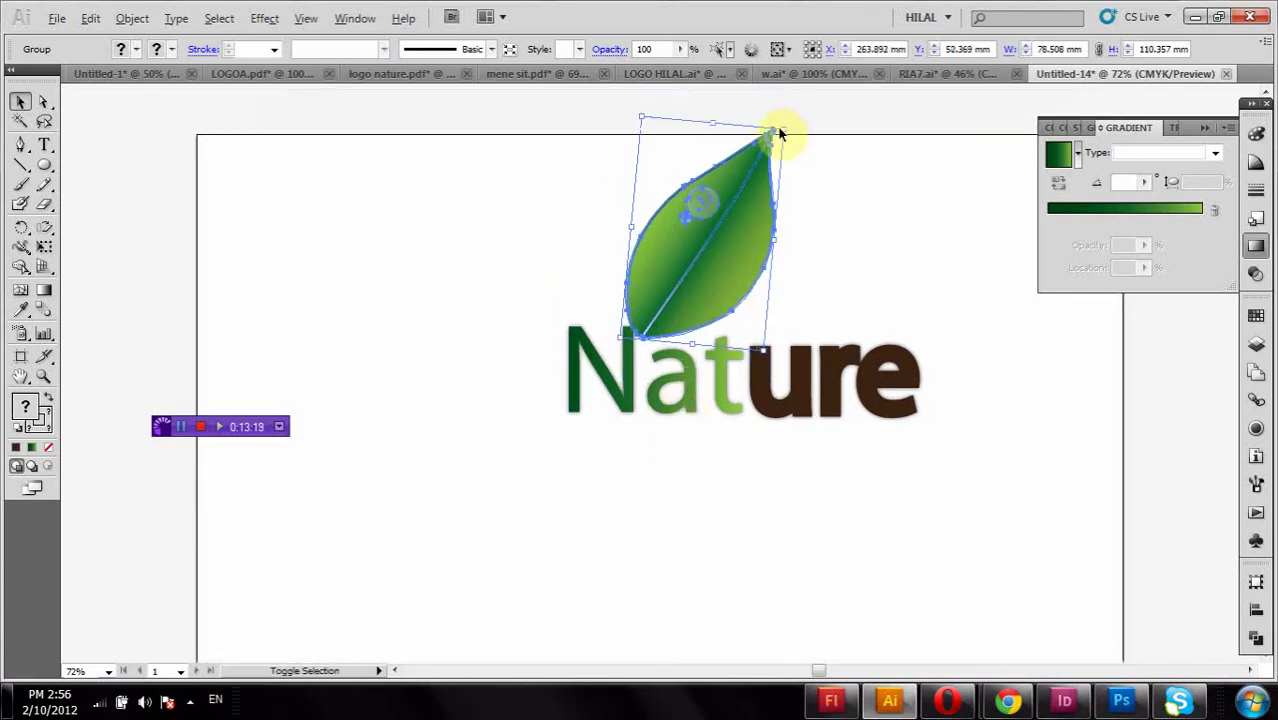
left_click_drag(781, 128, 717, 210)
left_click(773, 220)
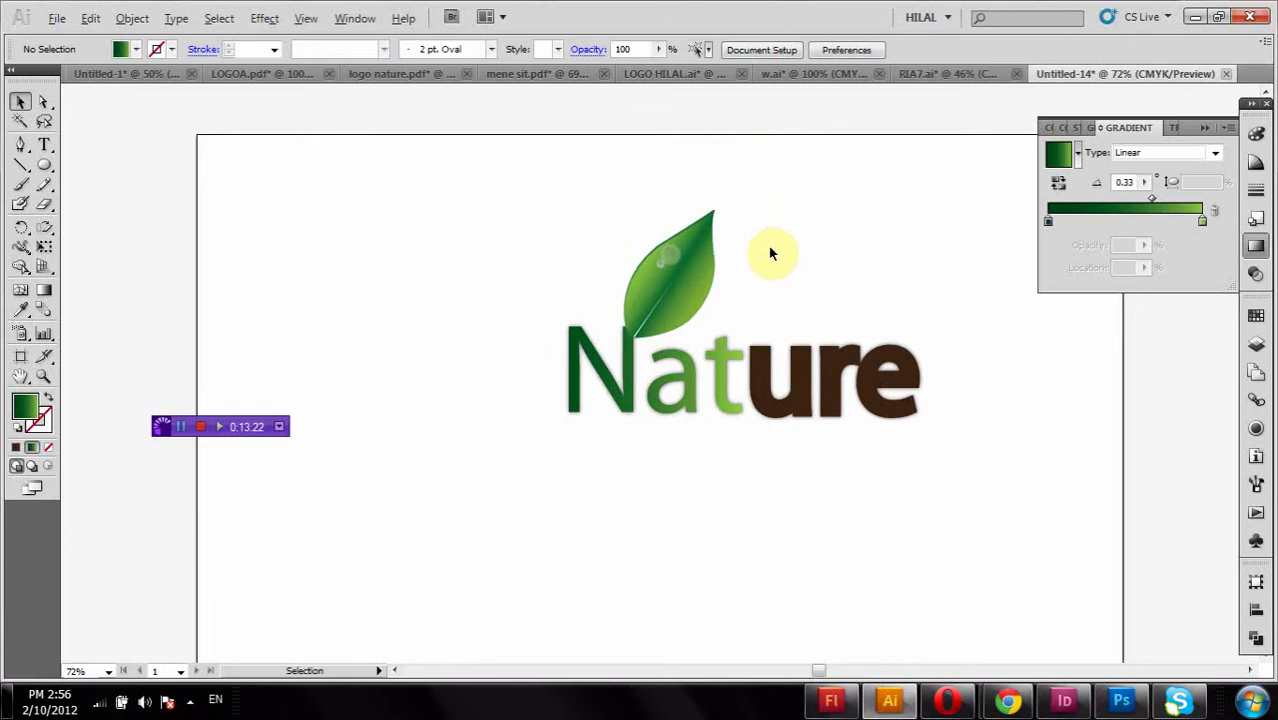
mouse_move(683, 289)
left_mouse_down()
mouse_move(697, 291)
mouse_move(689, 302)
left_mouse_up()
left_click(630, 455)
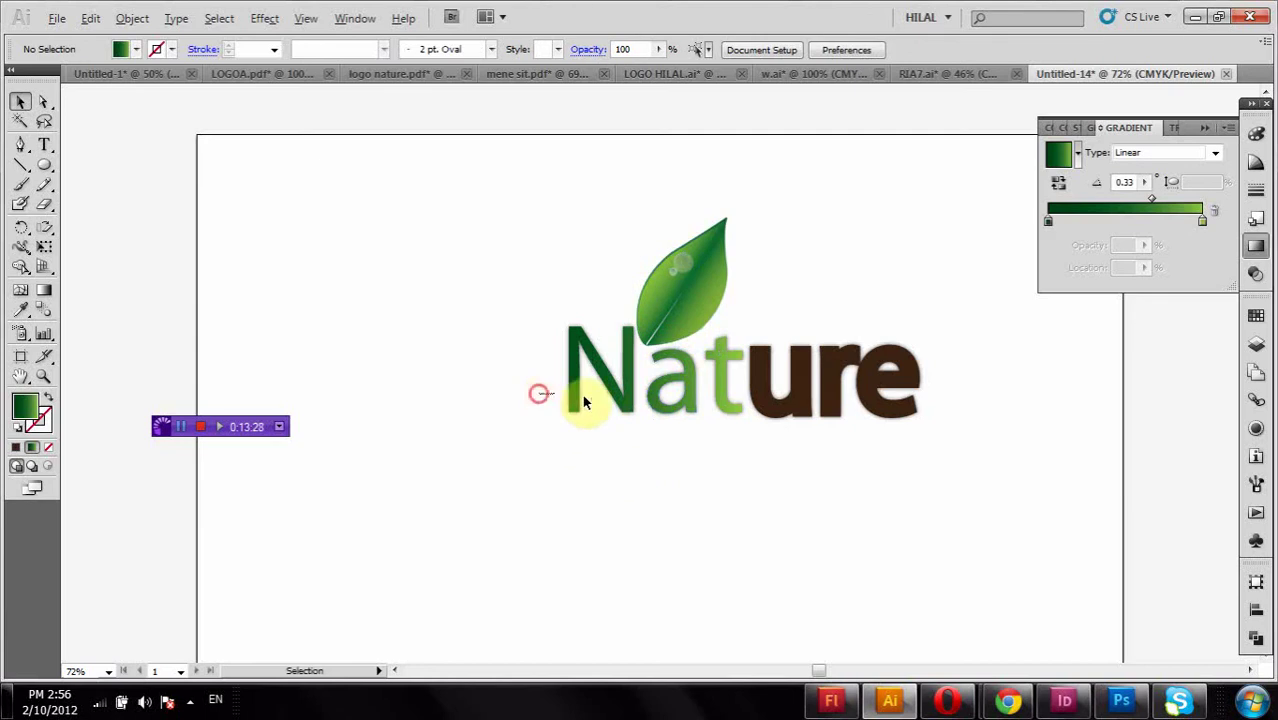
- Change the "Nat" gradient to a reversed Radial type with its midpoint at 50.3%
left_click(742, 422)
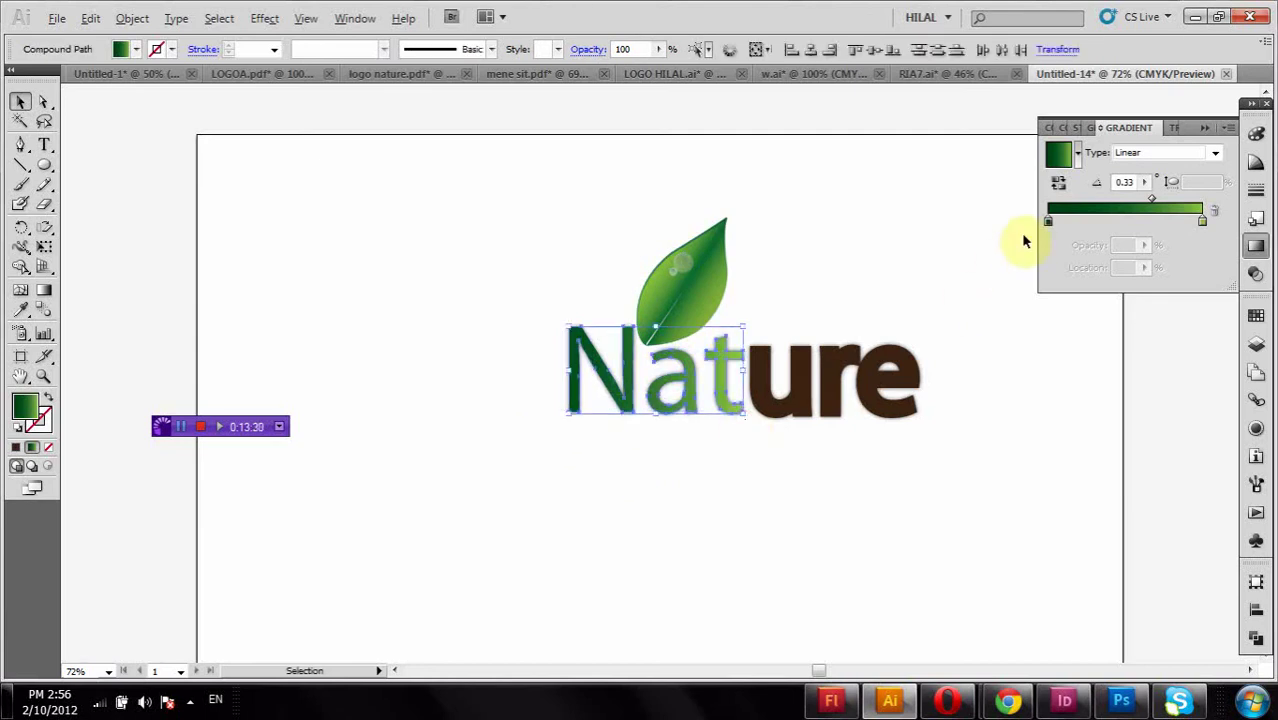
left_click_drag(1150, 200, 1127, 205)
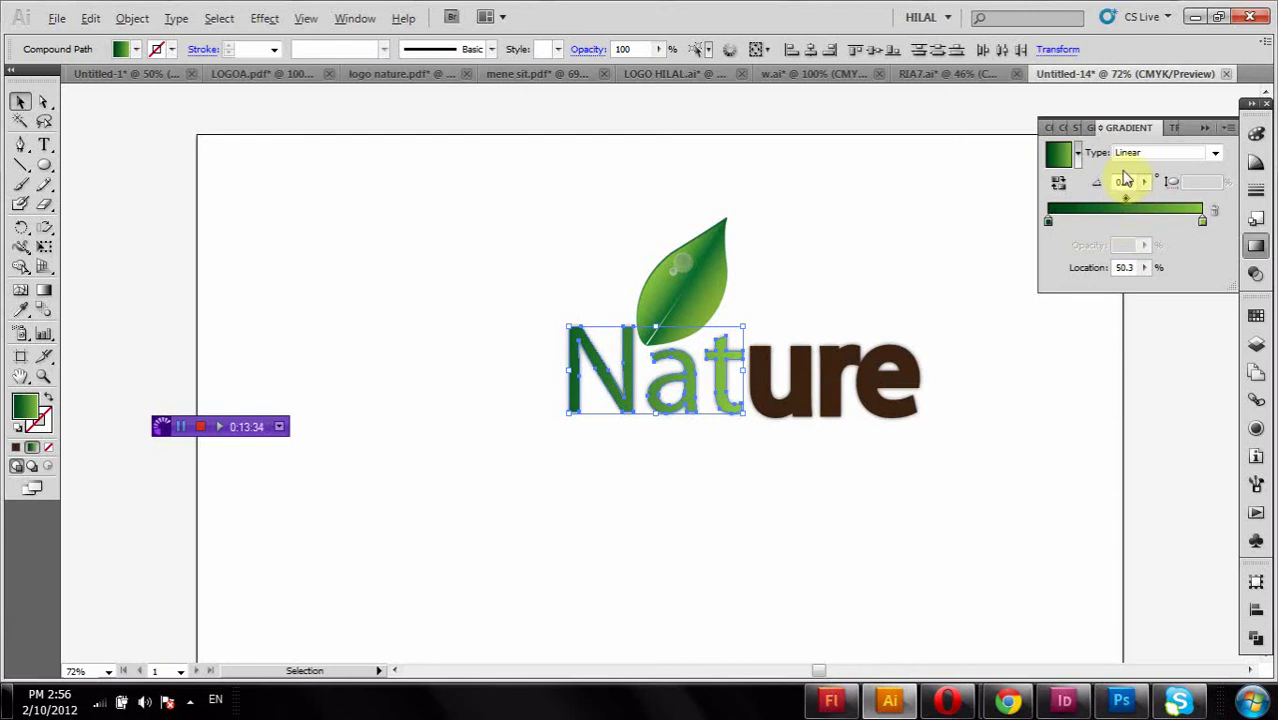
left_click(1133, 160)
left_click(1136, 176)
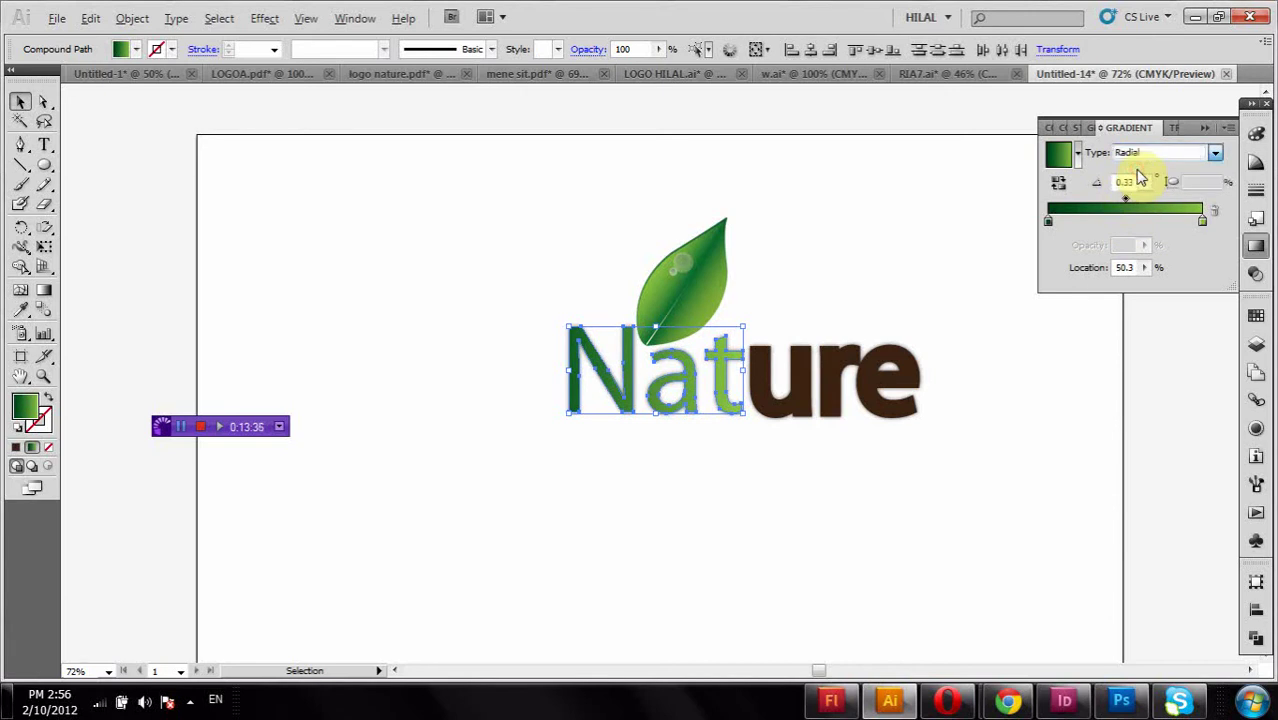
left_click(1058, 185)
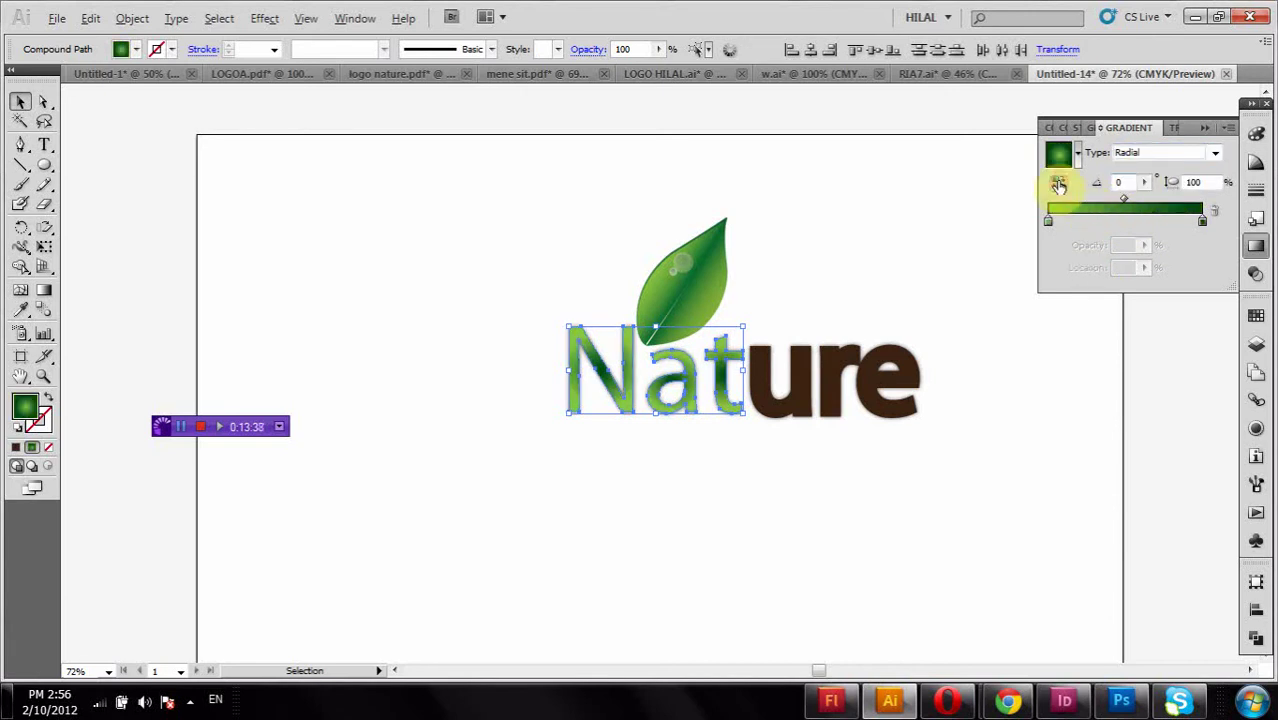
- Redraw the radial gradient almost vertically across "Nat", starting just below the letters and ending above them within the leaf
left_click(47, 293)
mouse_move(657, 435)
left_mouse_down()
mouse_move(642, 318)
mouse_move(662, 266)
left_mouse_up()
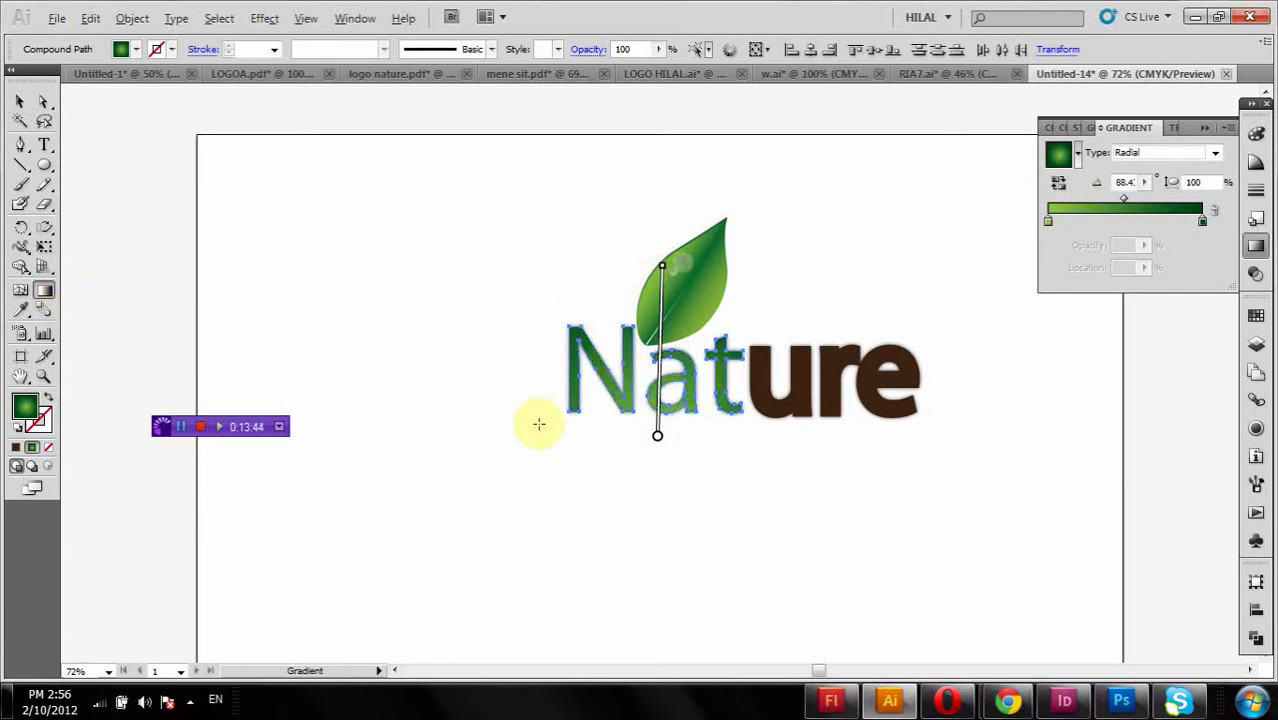
left_click(20, 101)
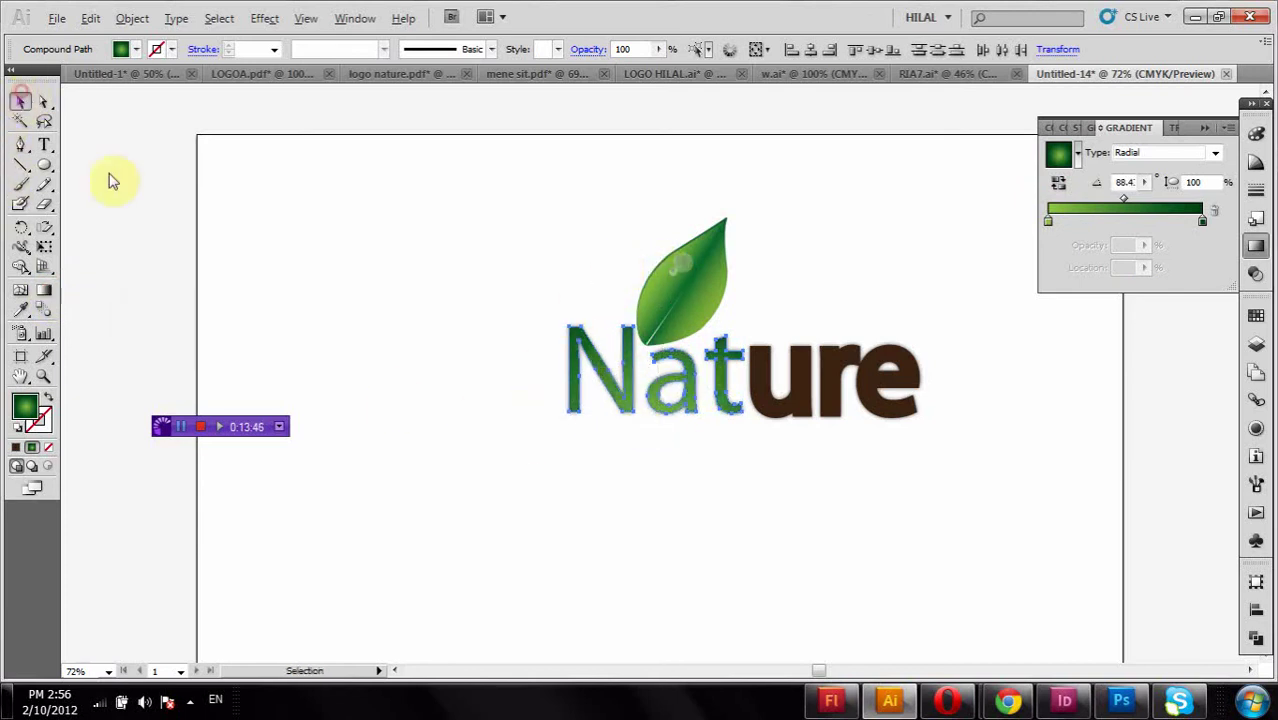
left_click(380, 338)
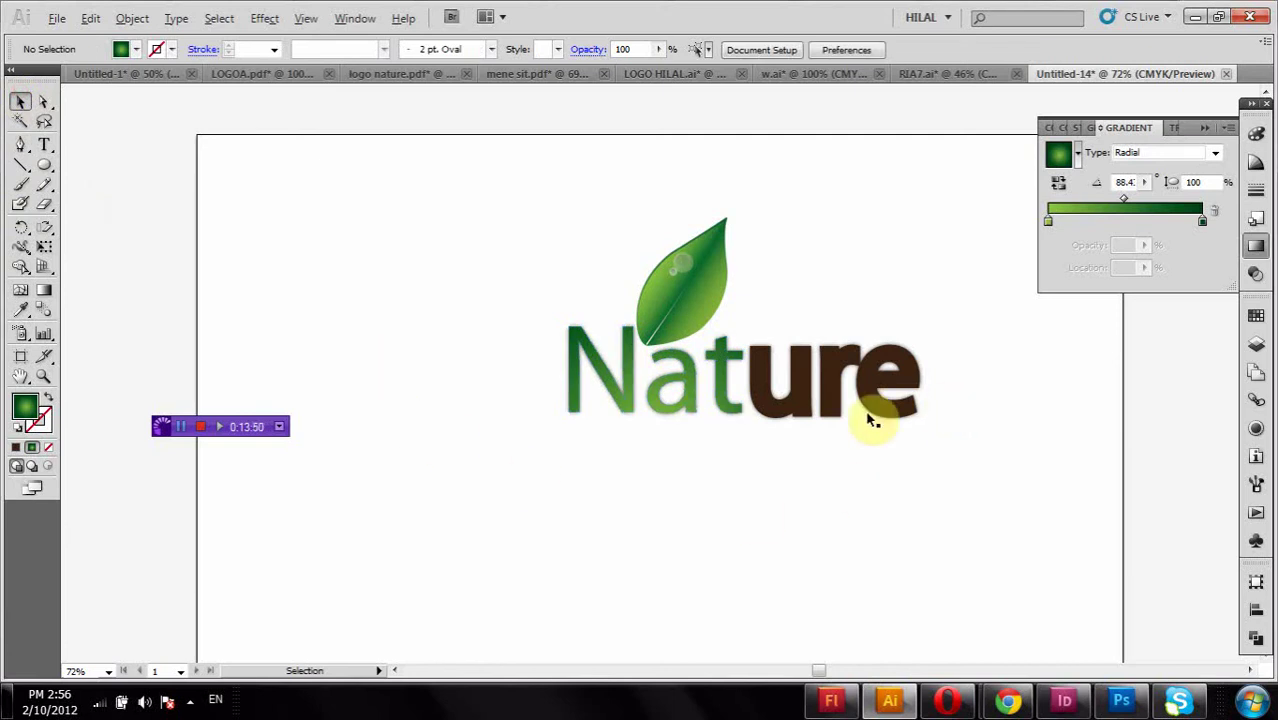
- Nudge the letter "N" about 5 mm to the right, closer to the "a"
left_click(622, 394)
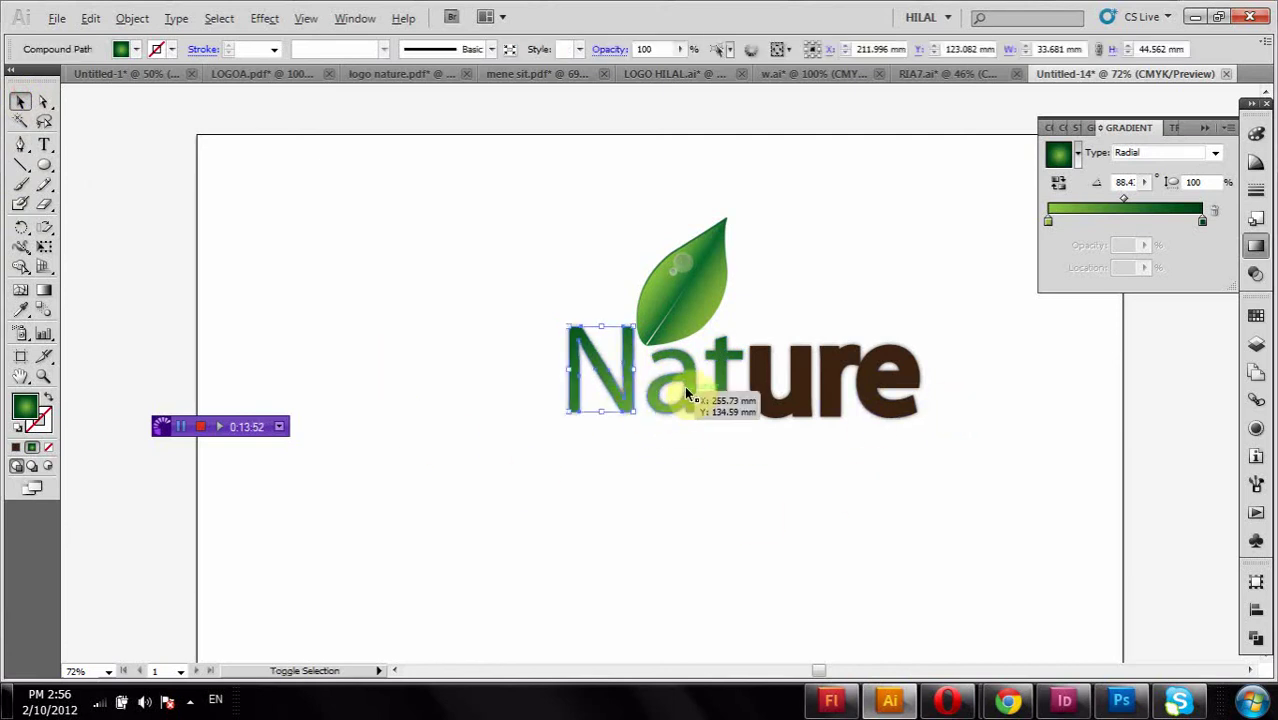
key("Right")
key("Right")
key("Right")
key("Right")
key("Right")
key("Right")
key("Right")
key("Right")
key("Right")
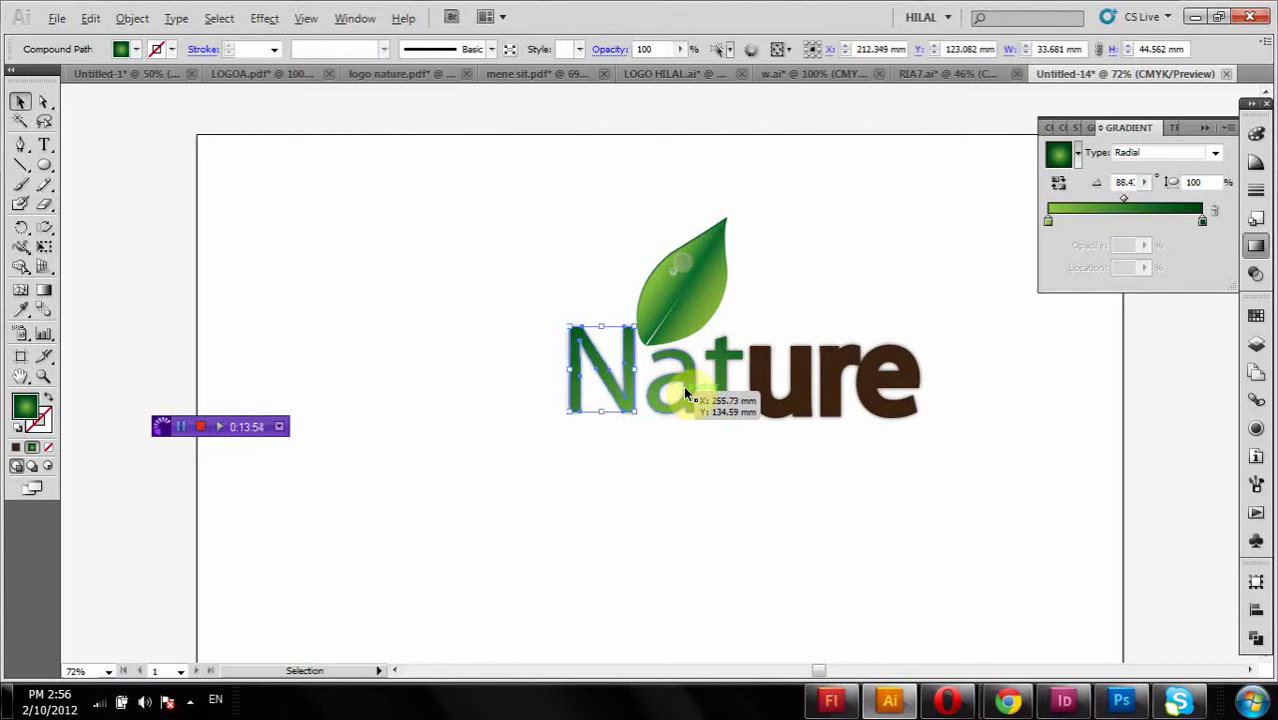
key("Right")
key("Right")
key("Right")
key("Right")
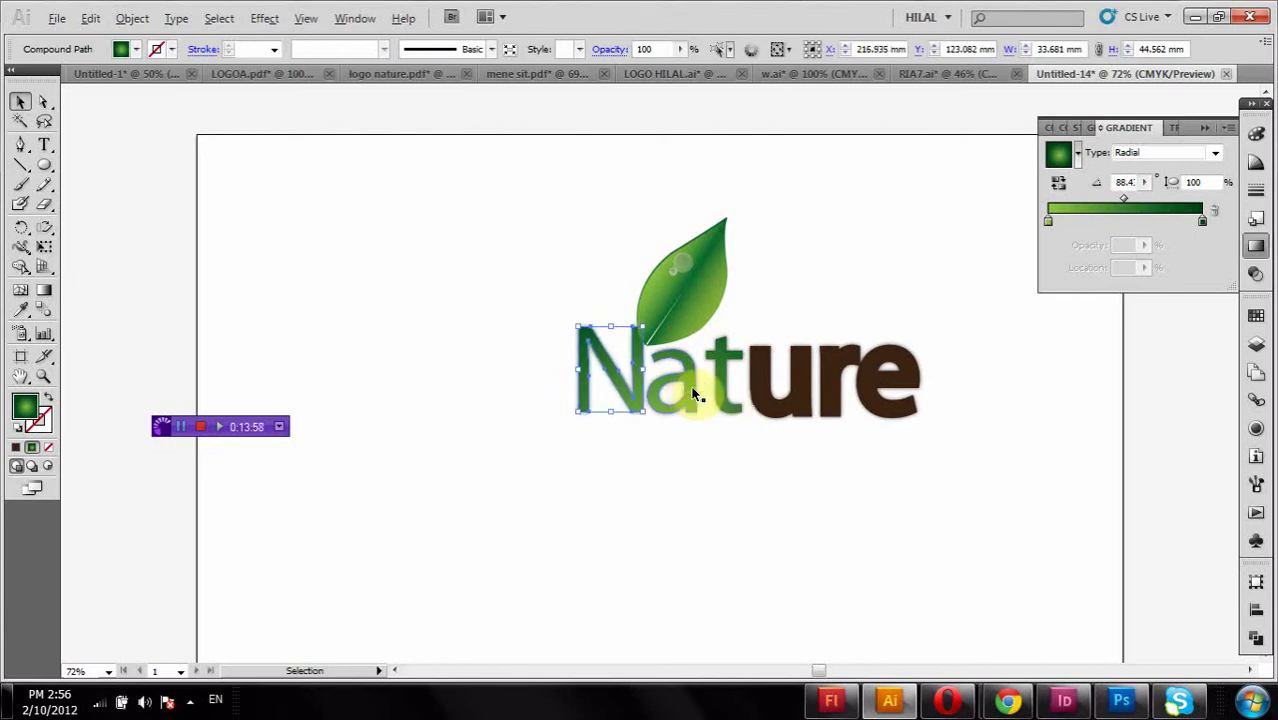
- Nudge the green letter "t" left to tighten its spacing with the "a"
left_click(711, 388)
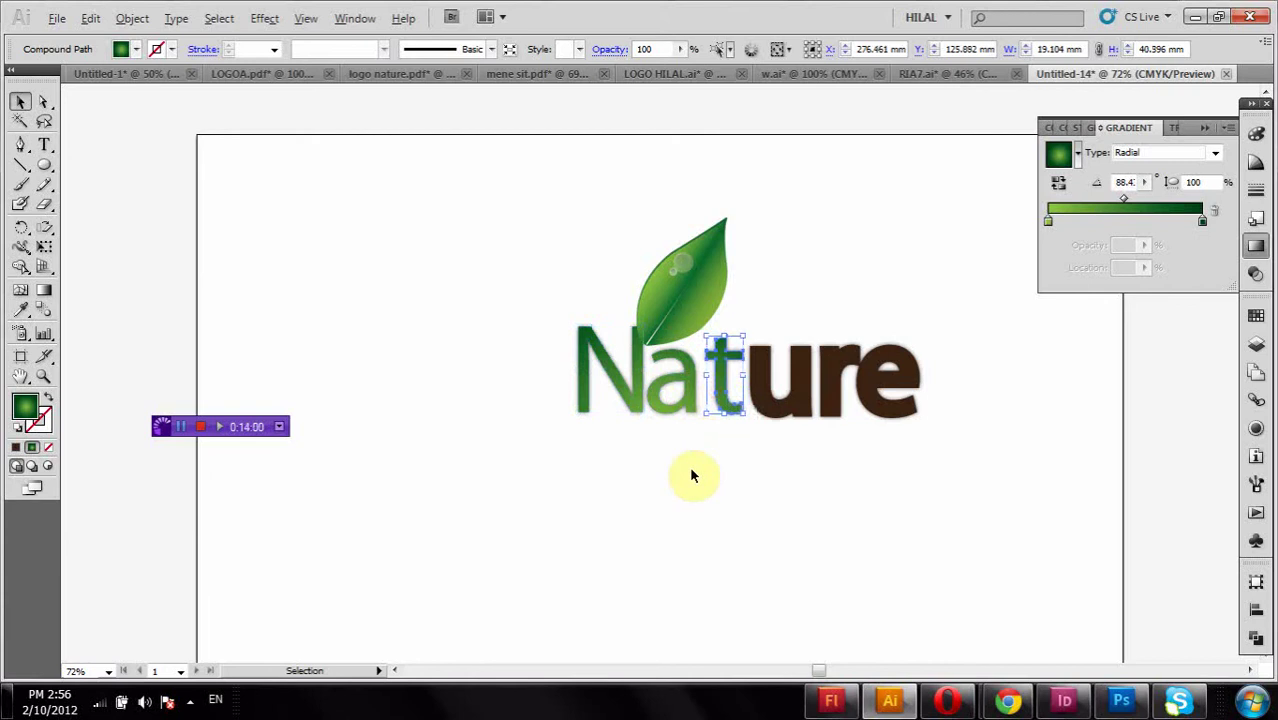
key("Left")
key("Left")
key("Left")
key("Left")
key("Left")
key("Left")
key("Left")
key("Left")
key("Left")
key("Left")
key("Left")
key("Left")
key("Left")
key("Left")
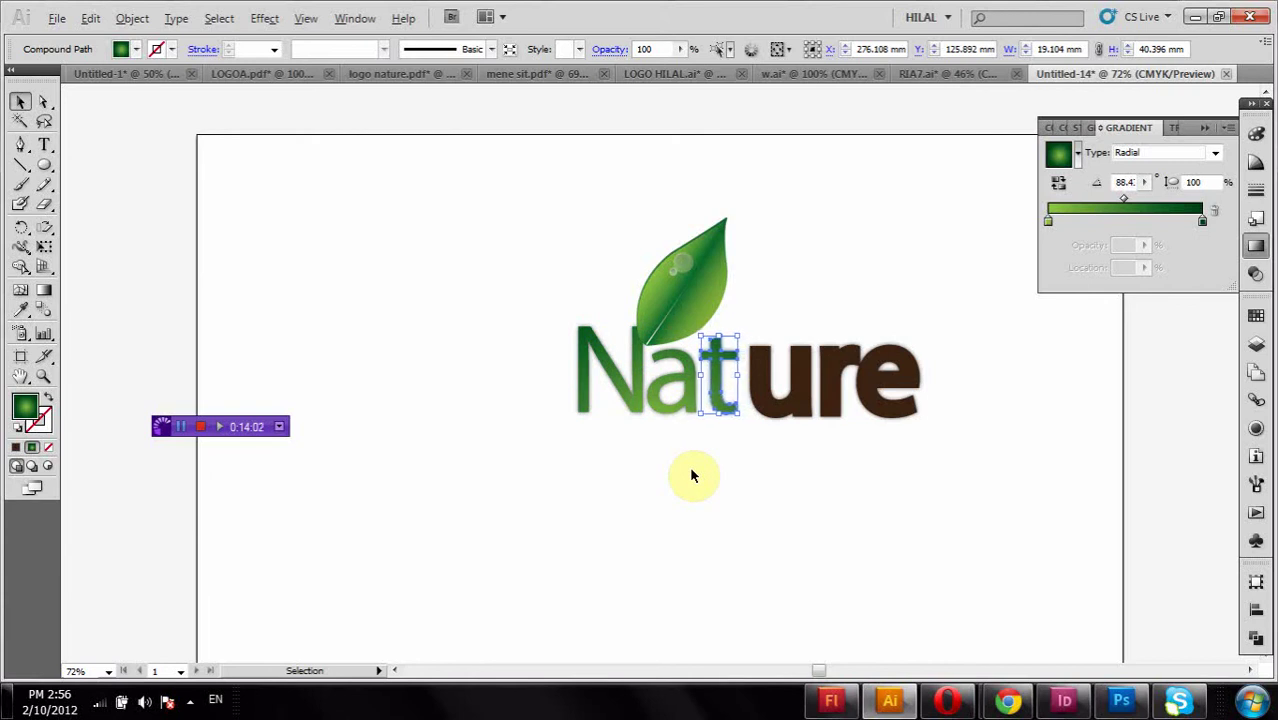
left_click(757, 497)
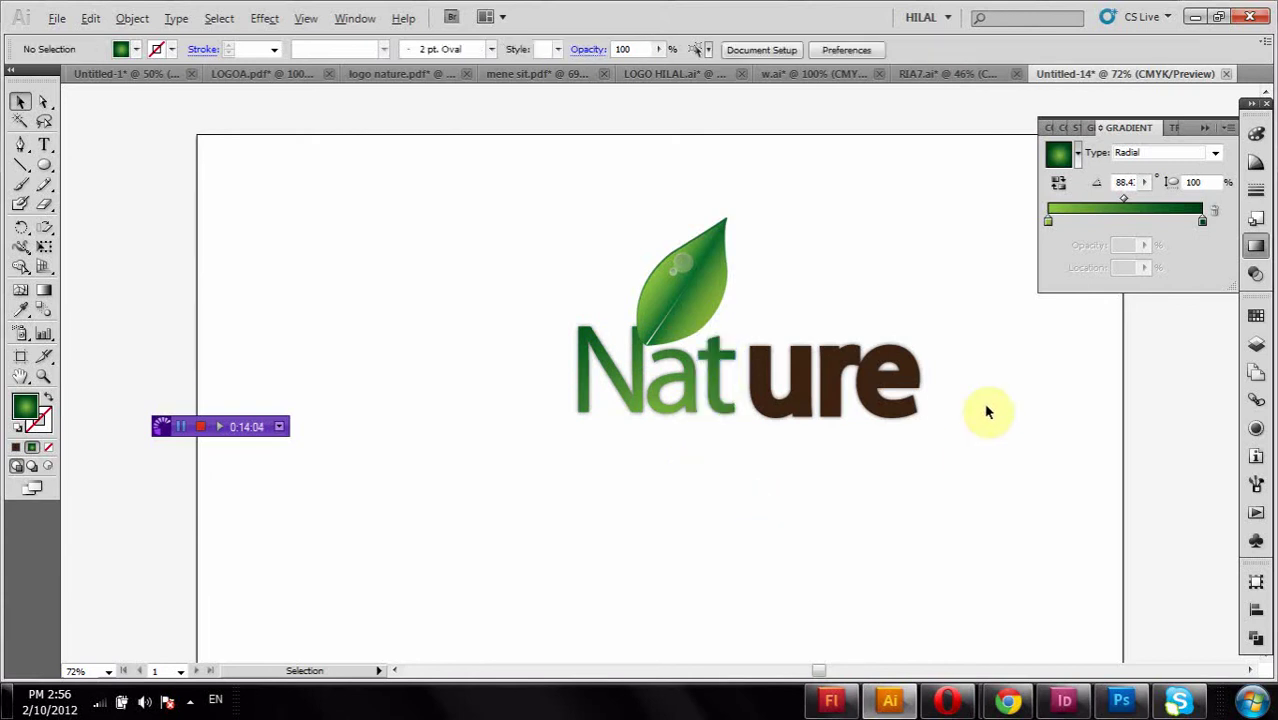
- Nudge the brown "ure" group about 5 mm left so it sits close against the "t"
left_click_drag(979, 365, 792, 389)
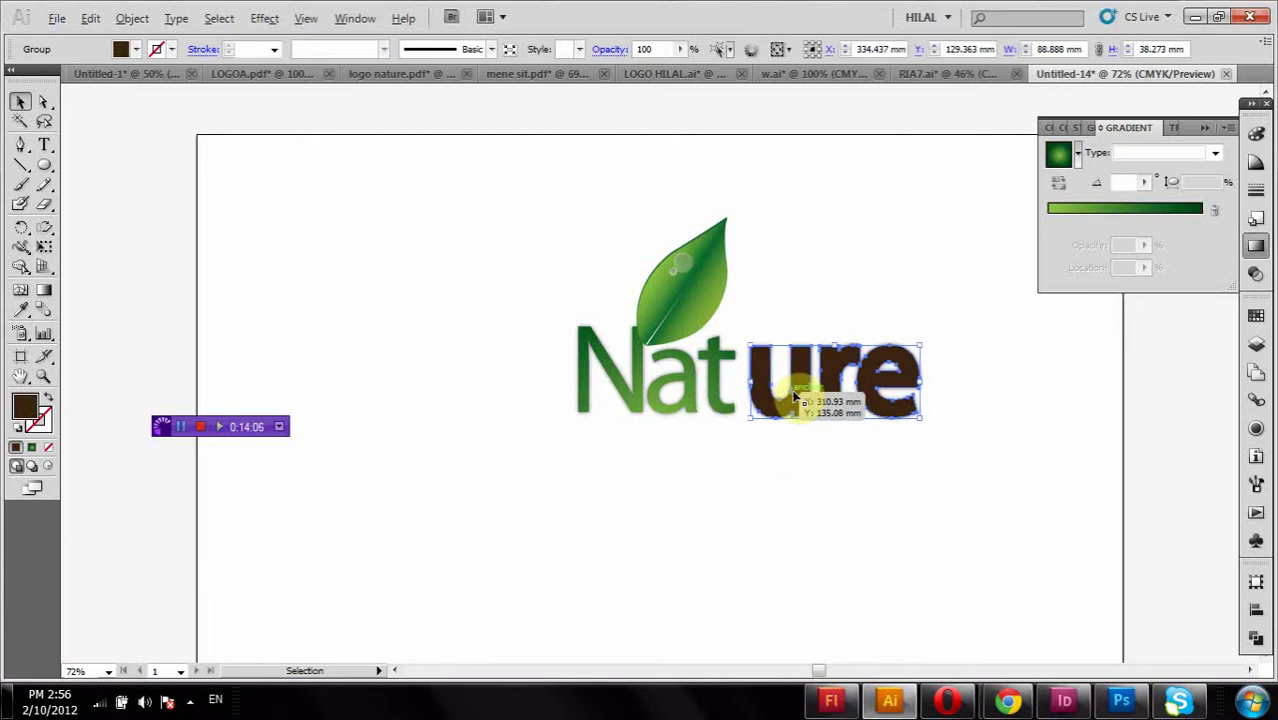
key("Left")
key("Left")
key("Left")
key("Left")
key("Left")
key("Left")
key("Left")
key("Left")
key("Left")
key("Left")
key("Left")
key("Left")
key("Left")
key("Left")
key("Left")
key("Left")
key("Left")
key("Left")
key("Left")
key("Left")
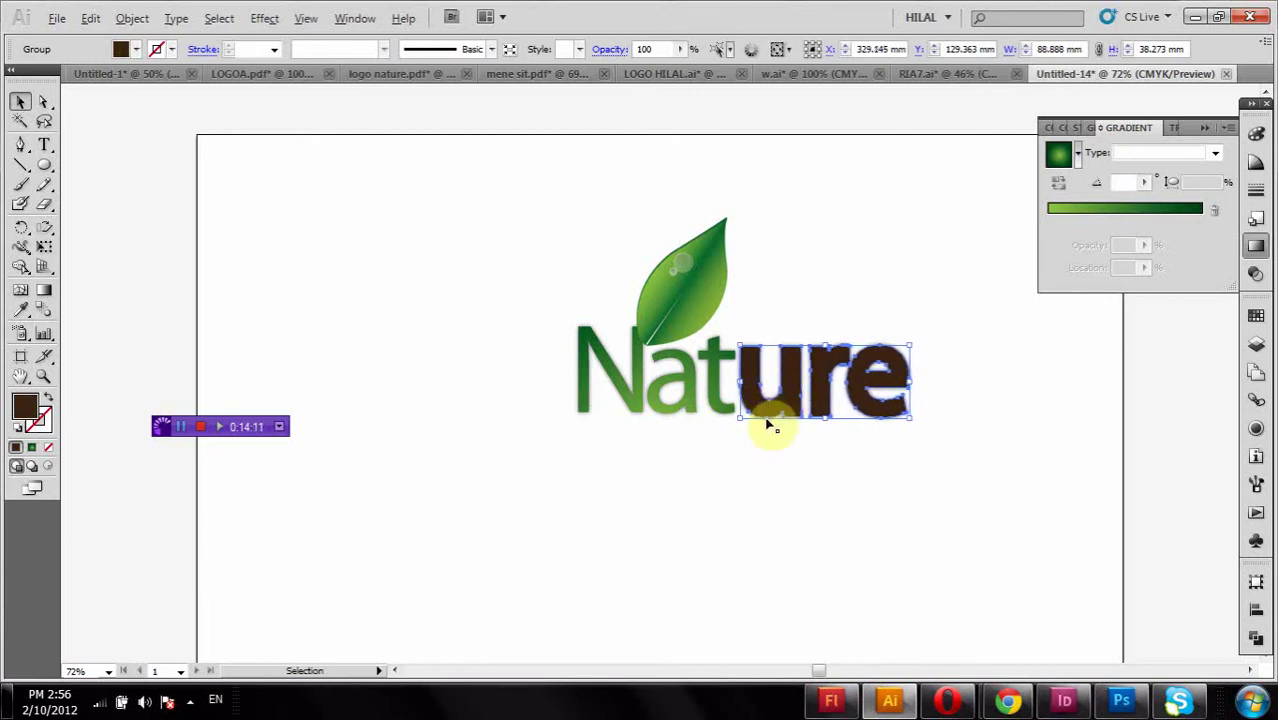
left_click(700, 486)
- Shift the leaf slightly up and right, and add a copy rotated clockwise that overlaps it and shares its base
left_click(720, 249)
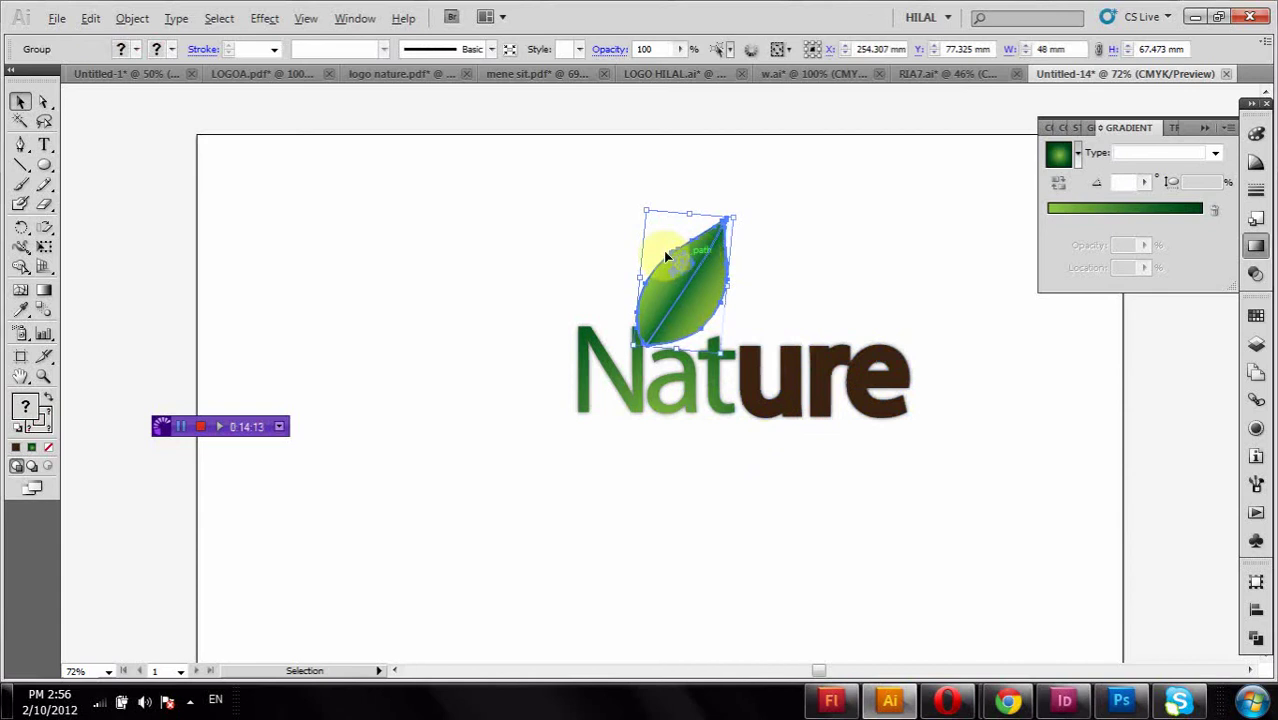
left_click(432, 194)
left_click_drag(673, 310, 786, 270)
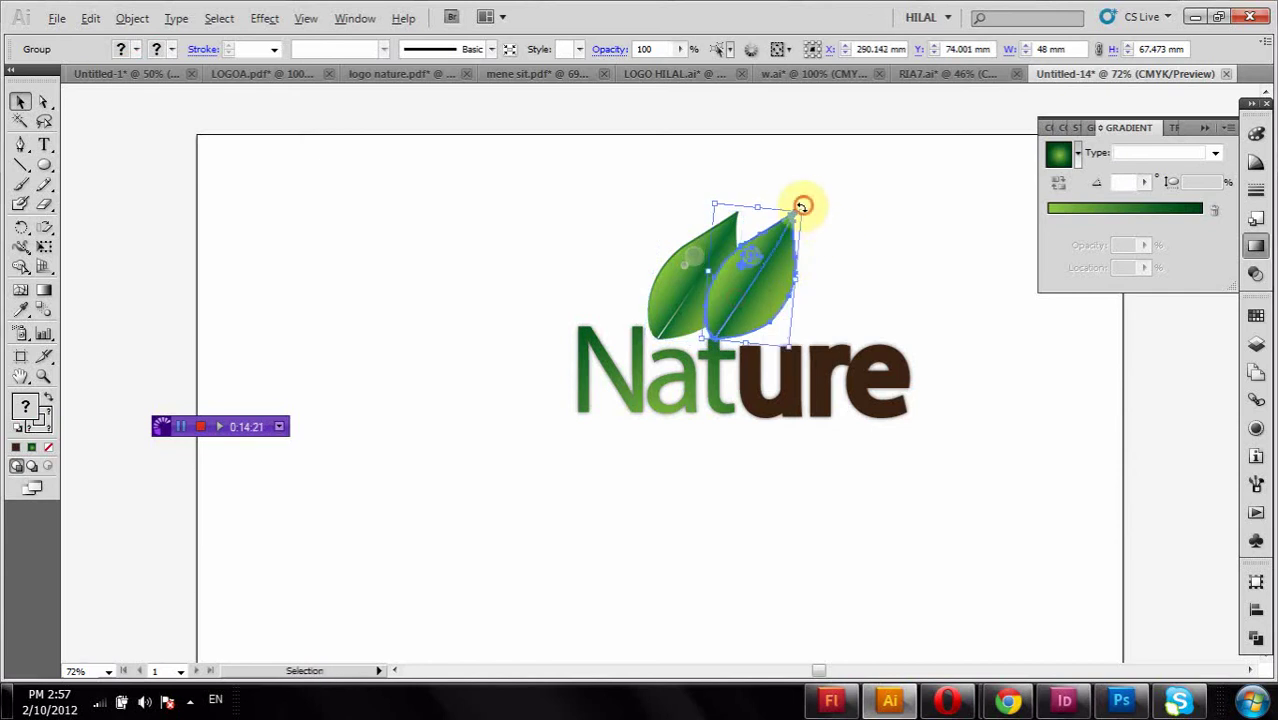
left_click_drag(802, 206, 847, 222)
left_click_drag(733, 272, 701, 297)
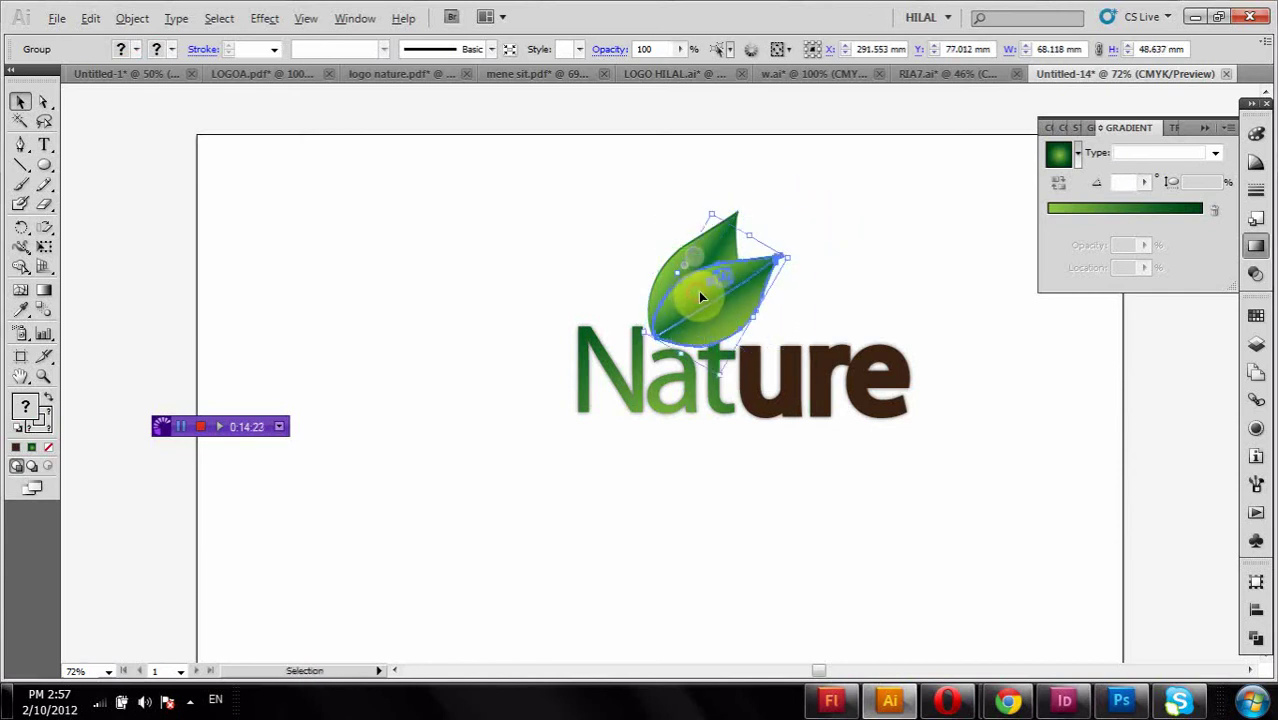
left_click(779, 196)
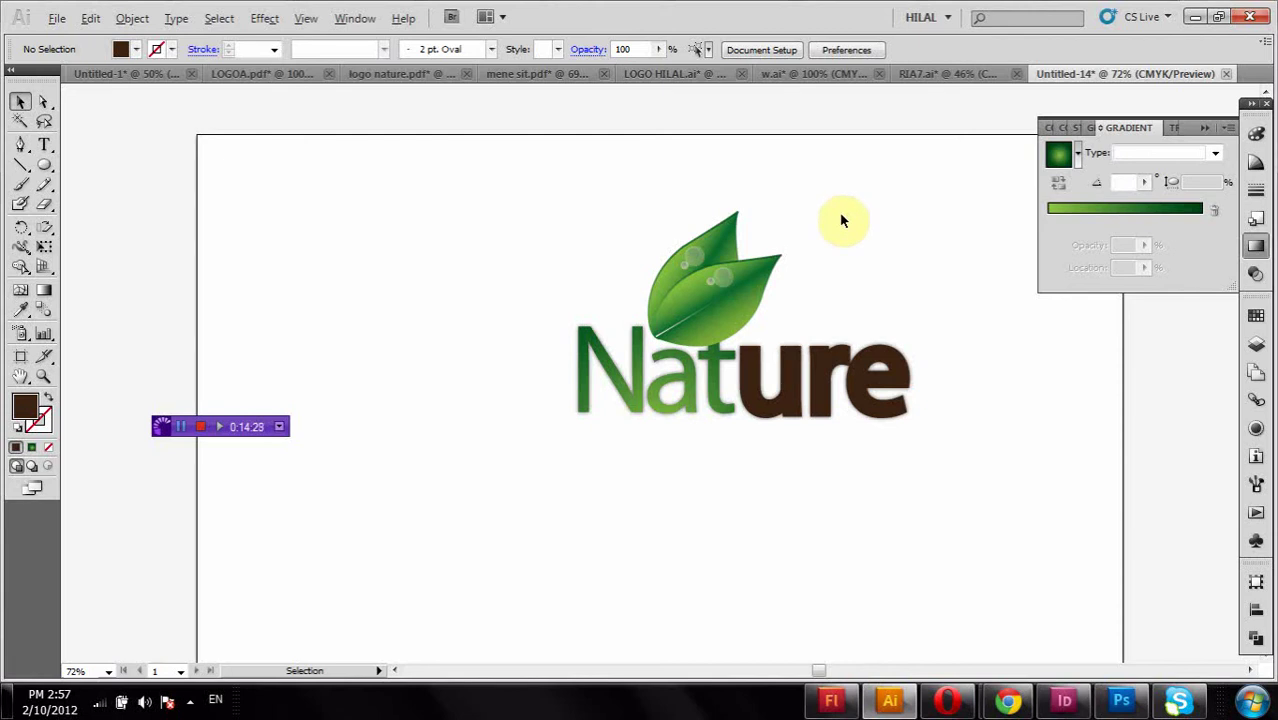
- Nudge the whole word "Nature" slightly down and right so the upper end of the "N" meets the leaves' base
left_click(930, 343)
left_click_drag(773, 385, 640, 410)
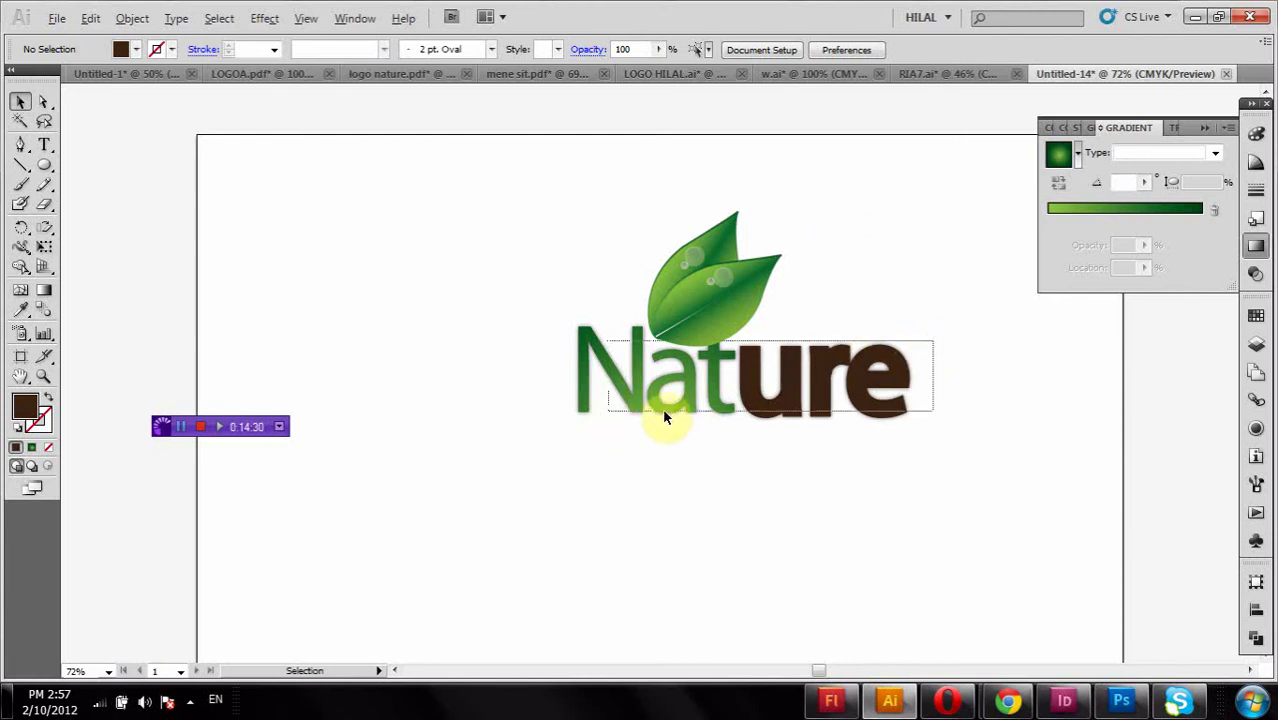
left_click(1064, 328)
left_click_drag(993, 397, 503, 422)
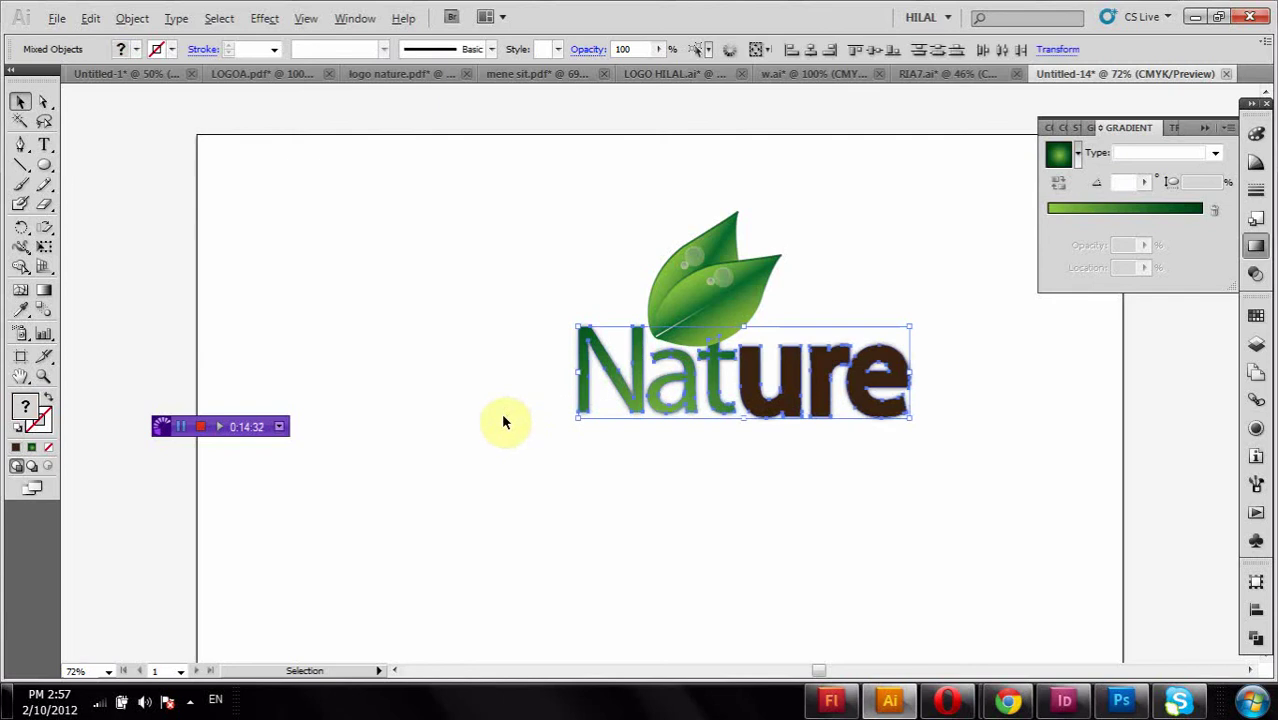
key("Down")
key("Down")
key("Down")
key("Down")
key("Down")
key("Down")
key("Down")
key("Down")
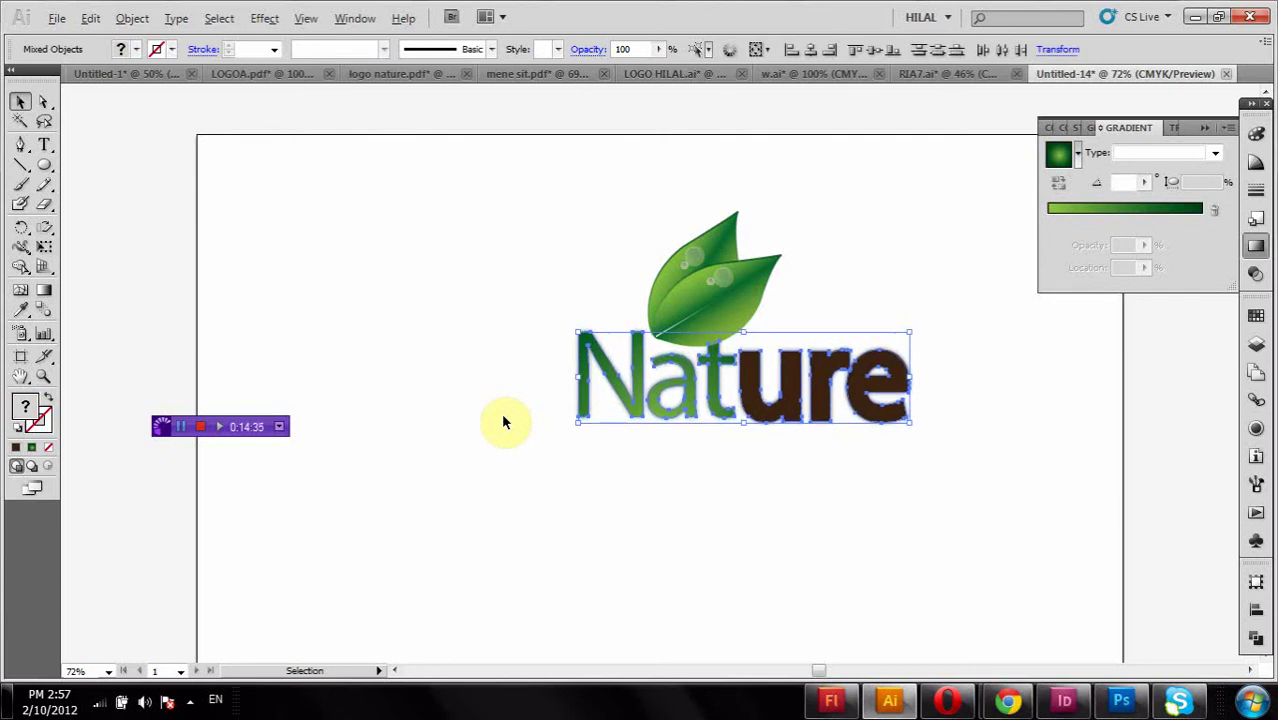
key("Right")
key("Right")
key("Right")
key("Right")
key("Right")
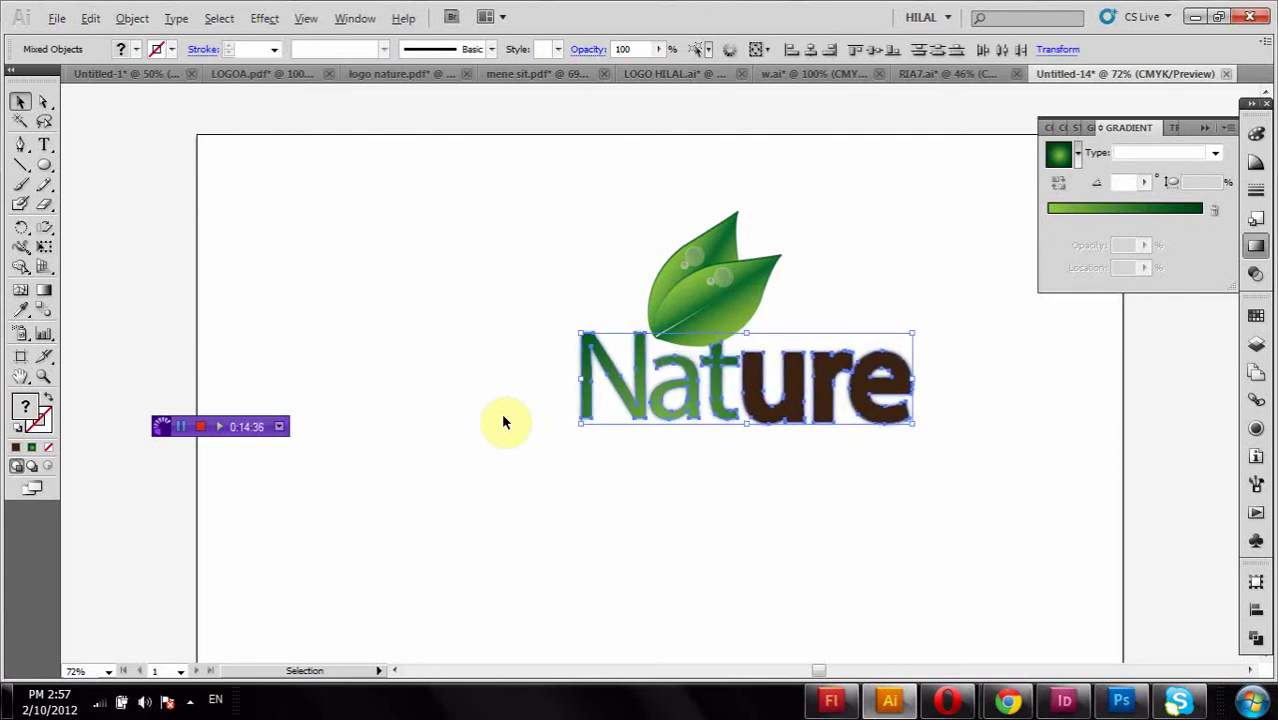
key("Right")
key("Right")
key("Right")
key("Down")
key("Down")
key("Down")
key("Down")
key("Down")
key("Down")
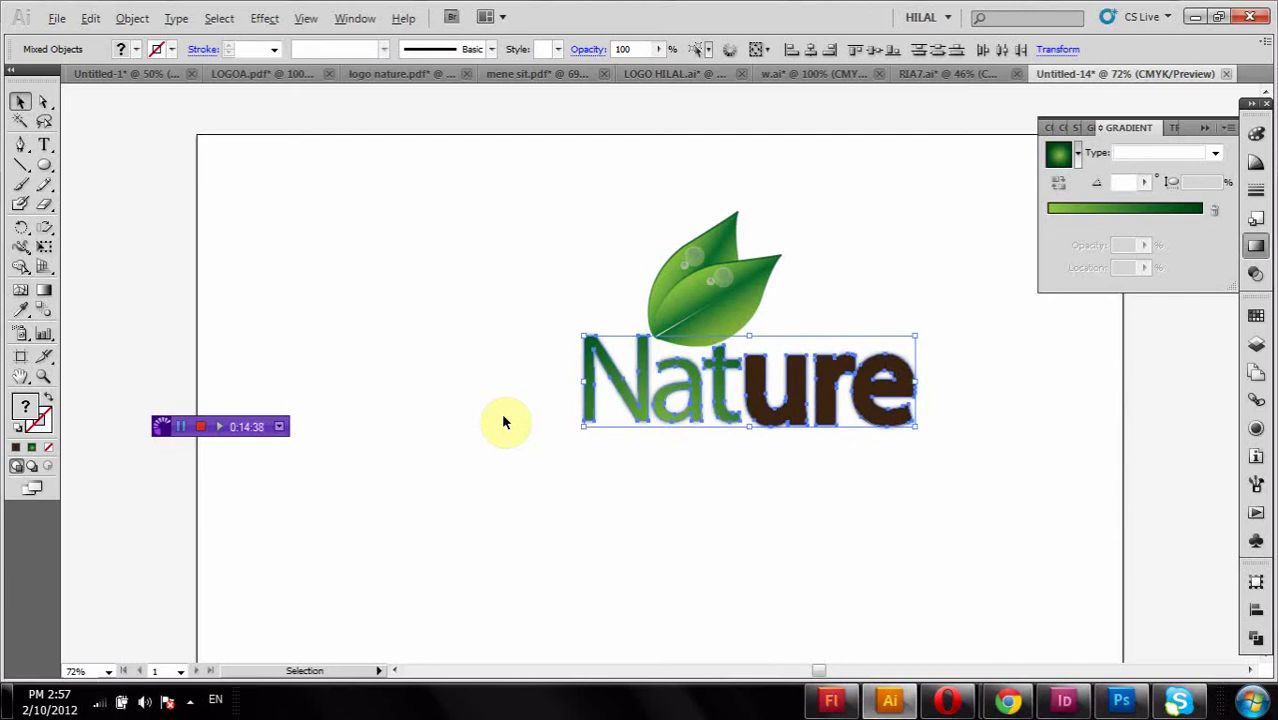
key("Right")
key("Right")
key("Right")
key("Right")
key("Right")
key("Up")
key("Up")
key("Up")
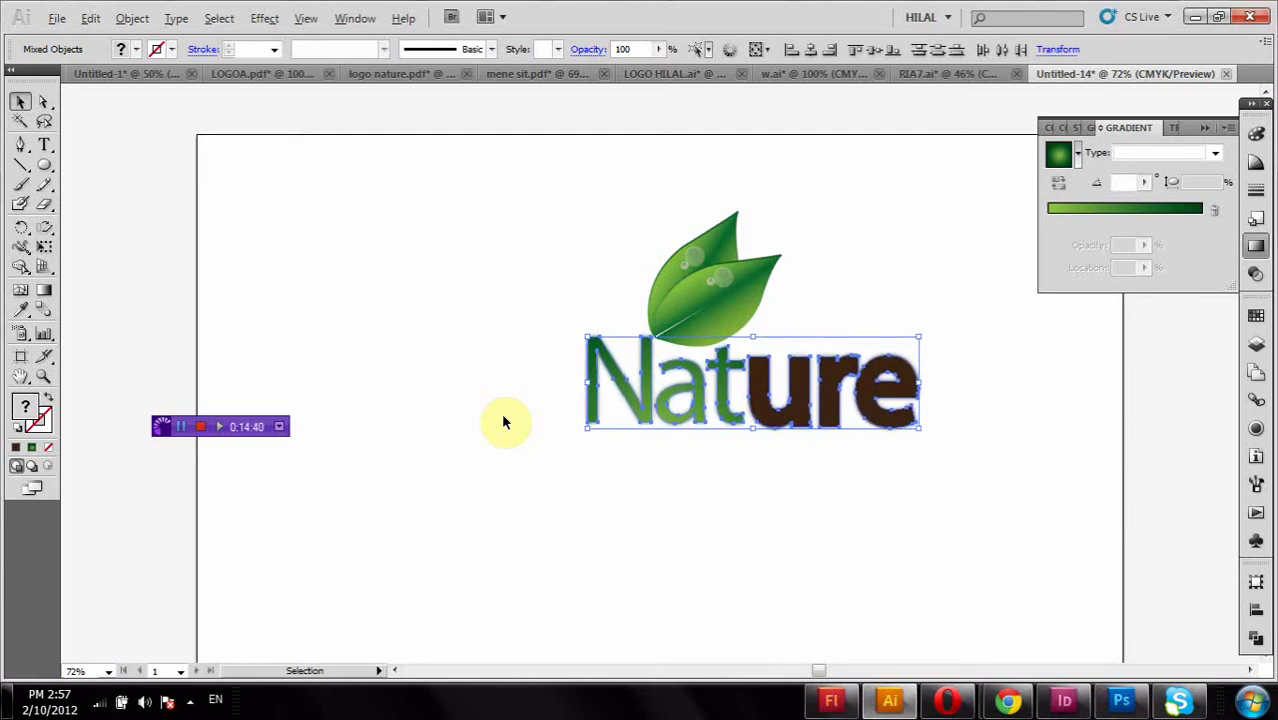
key("Up")
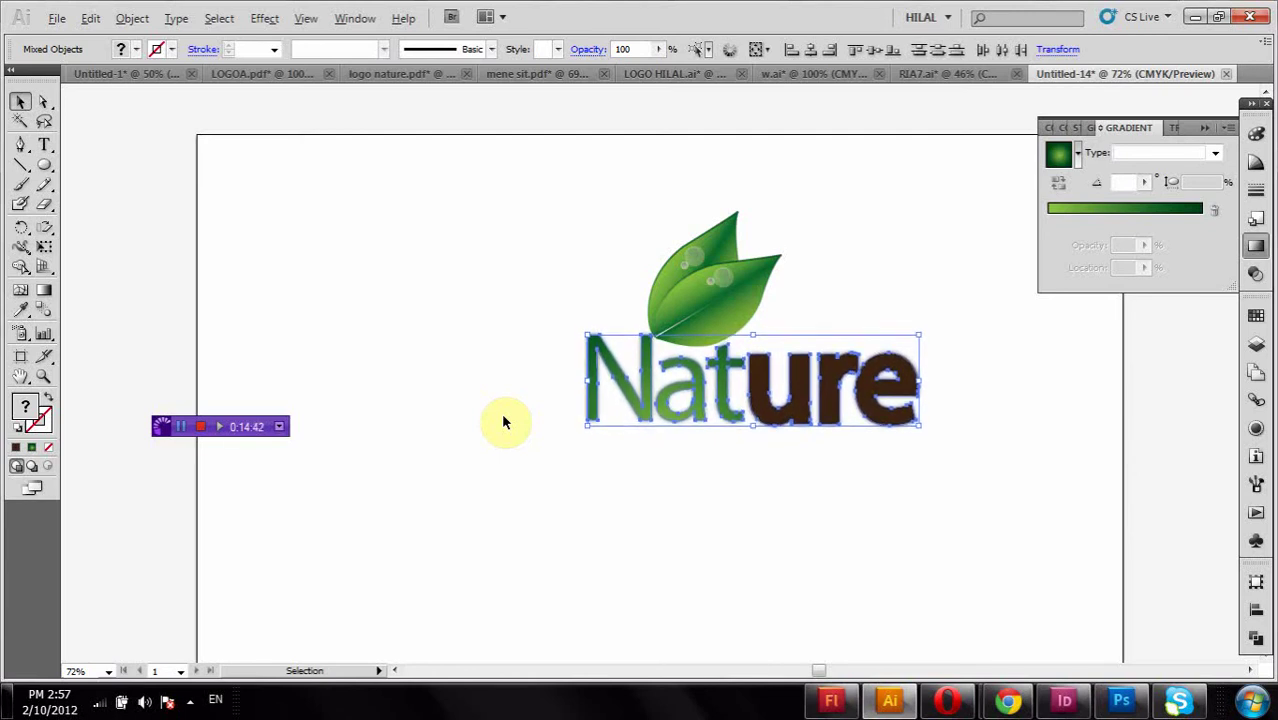
left_click(503, 421)
- Group the two leaves with the word "Nature" and move the group down and left toward the artboard's center
left_click_drag(465, 228, 970, 375)
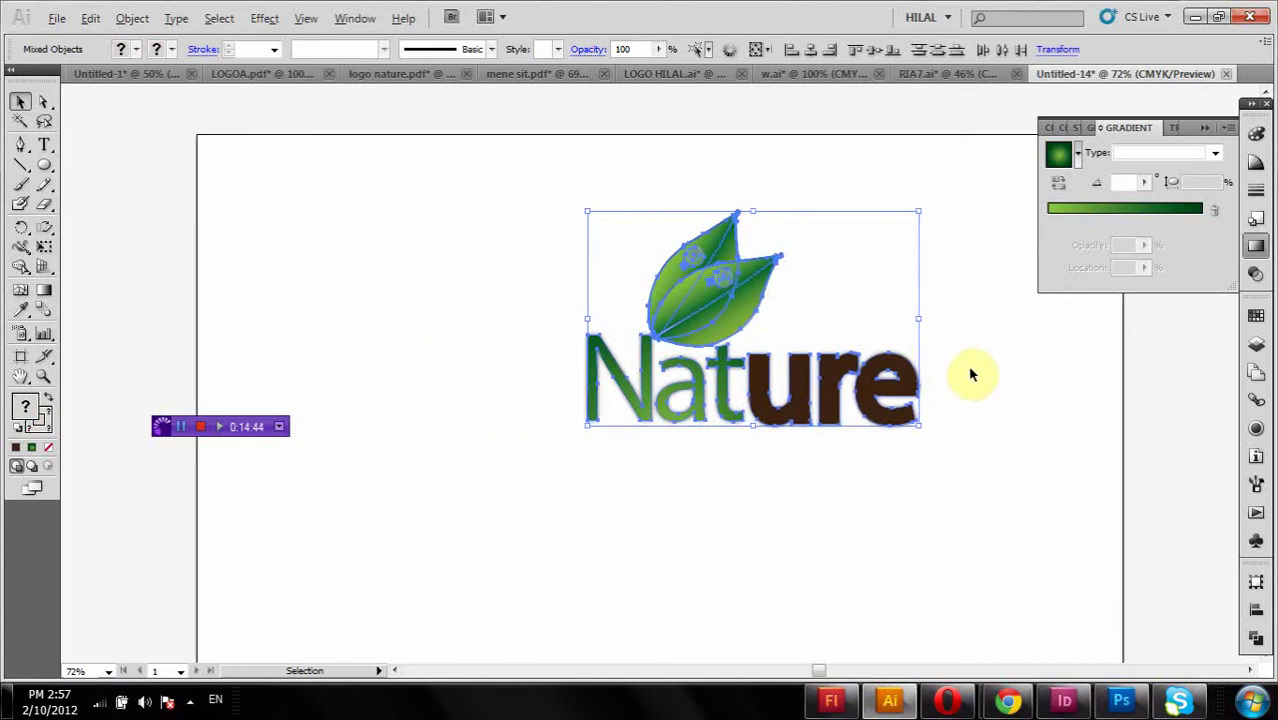
right_click(895, 365)
left_click(938, 448)
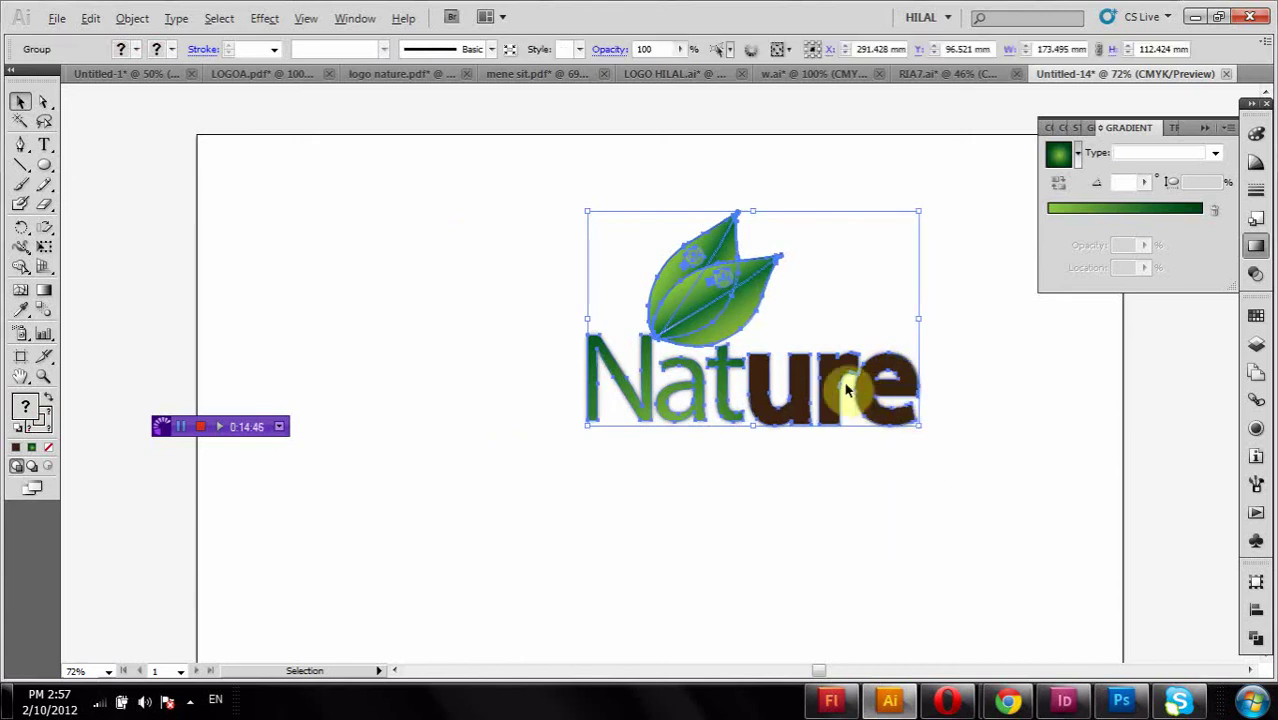
left_click_drag(827, 371, 756, 513)
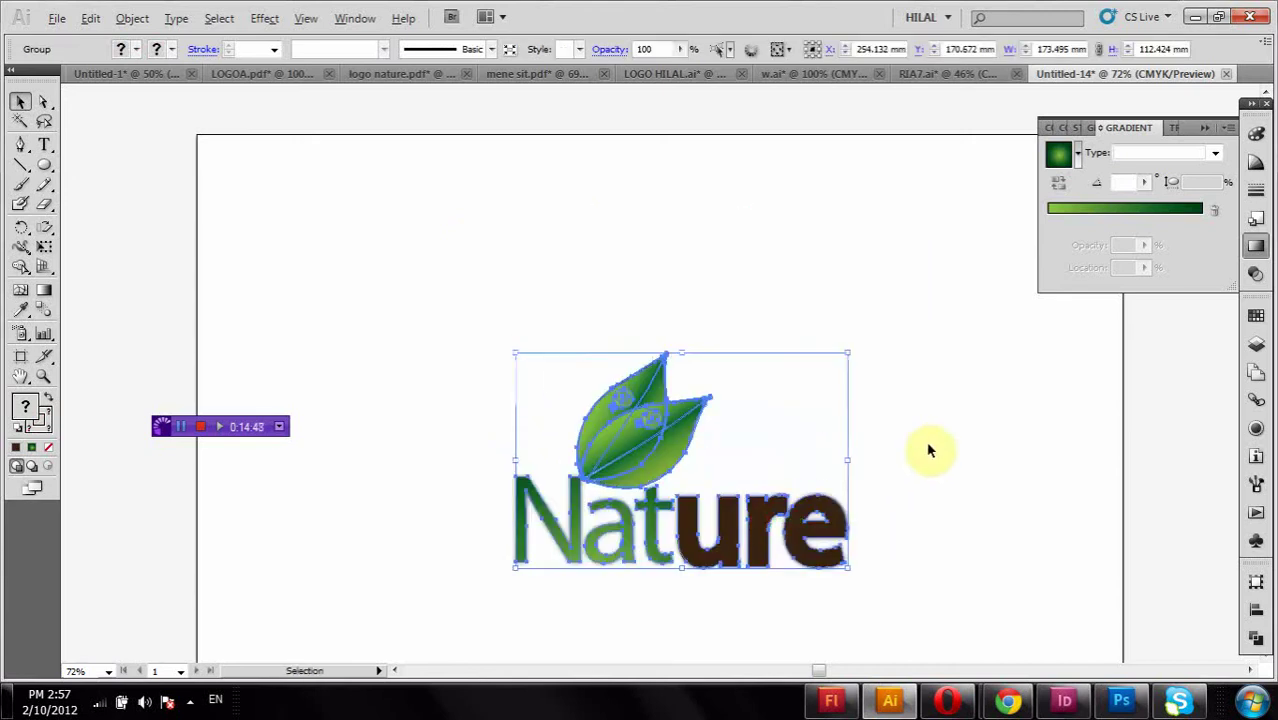
- Enlarge the grouped logo to about 130% of its size and center it on the artboard
scroll(928, 450, "down", 2)
key("ctrl+minus")
key("ctrl+minus")
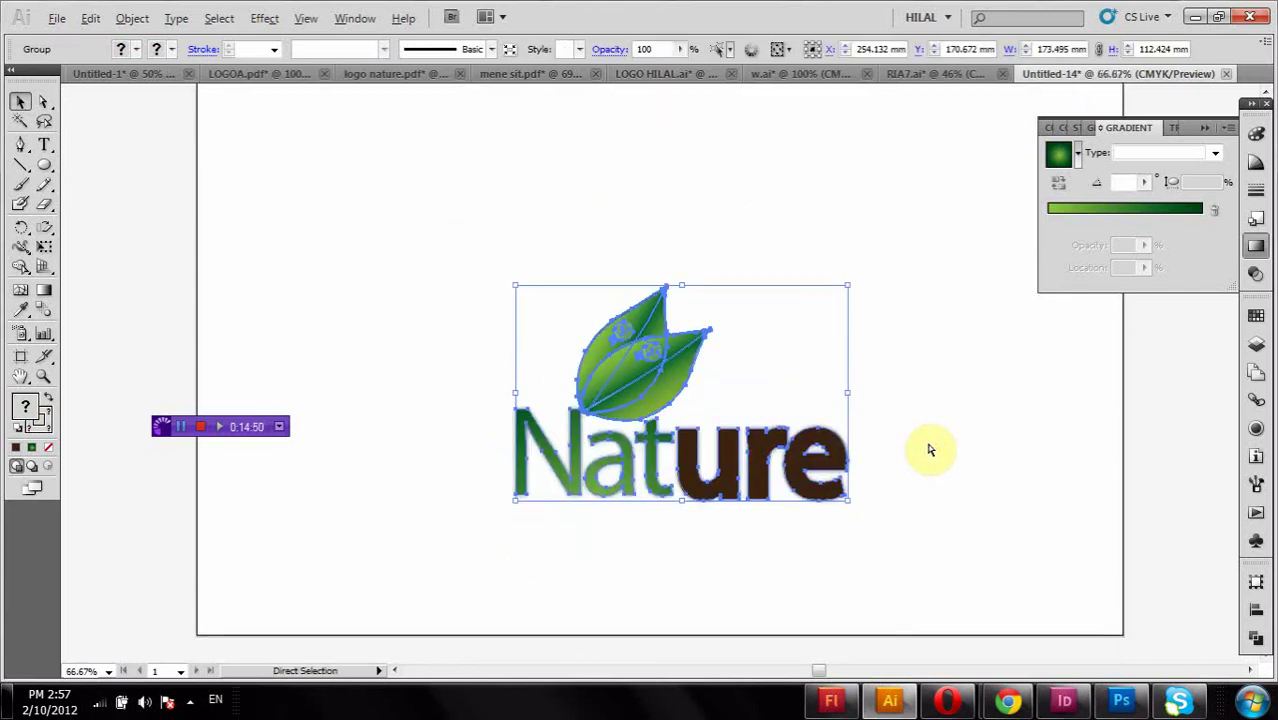
left_click(902, 302)
left_click_drag(448, 480, 766, 360)
left_click_drag(788, 315, 667, 402)
left_click(696, 504)
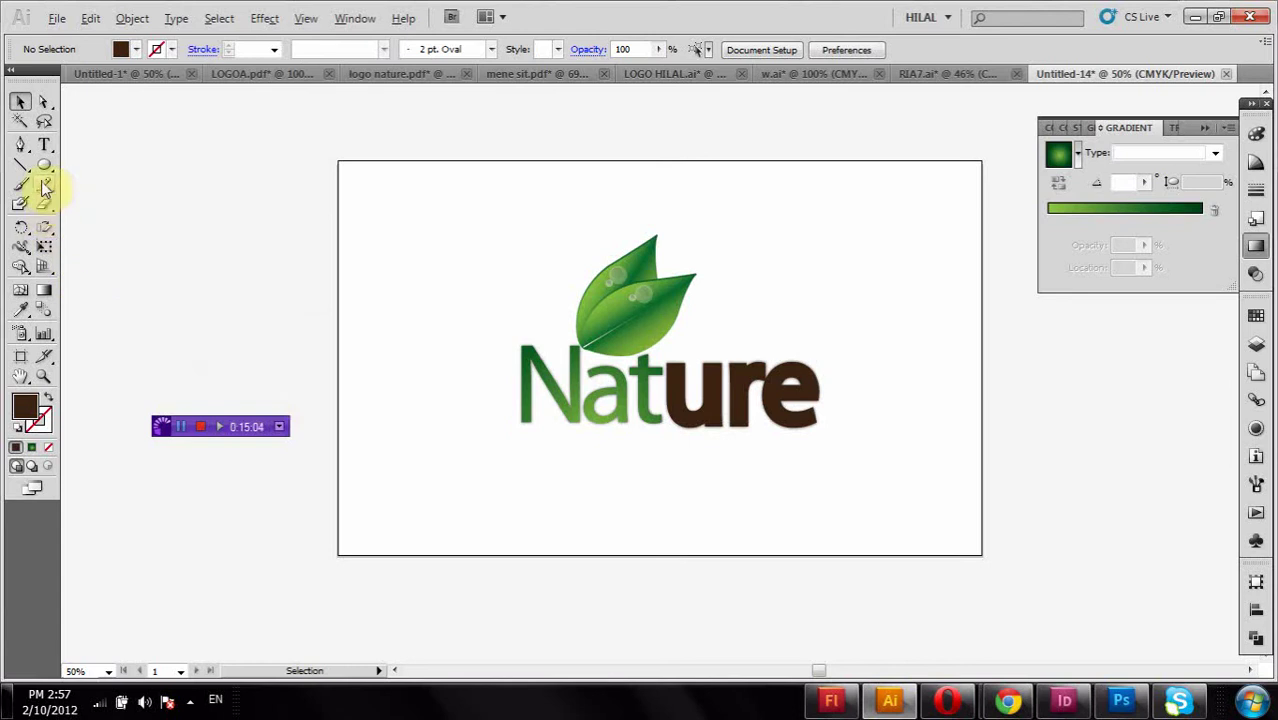
- Draw a rectangle covering the whole artboard, filled with the green radial gradient, and send it behind the logo
left_click_drag(43, 172, 97, 163)
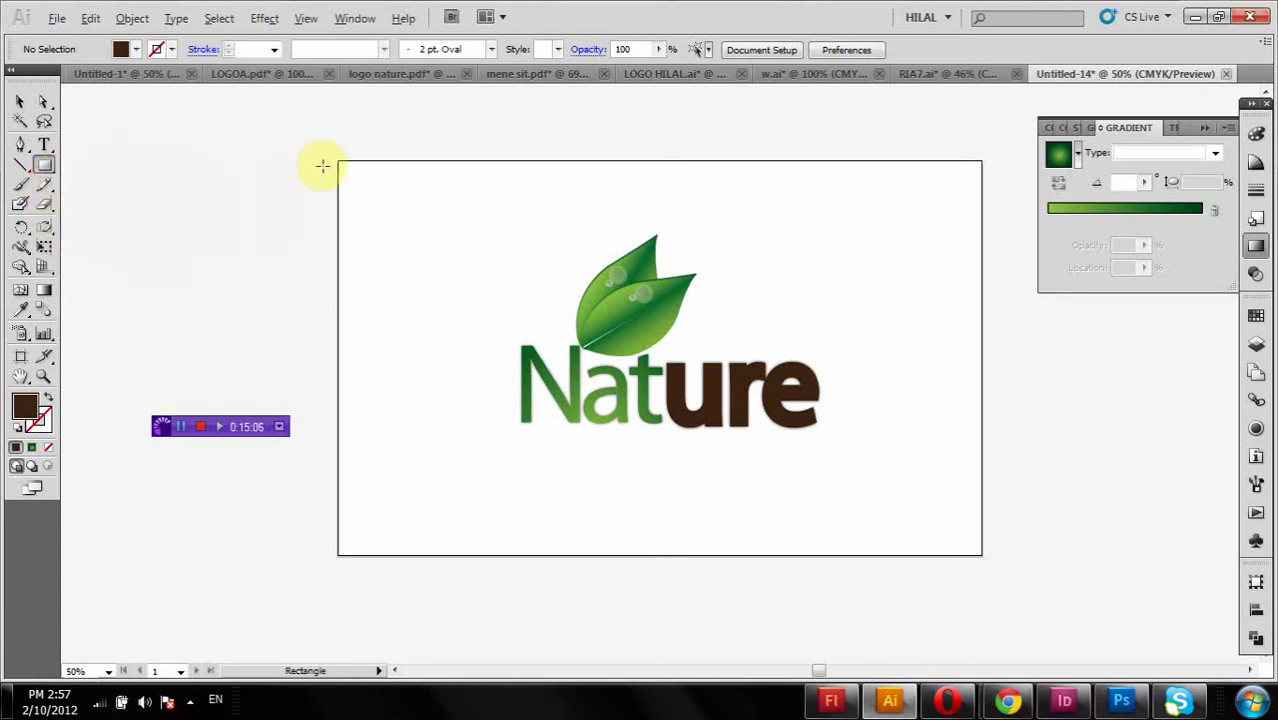
left_click_drag(339, 160, 982, 554)
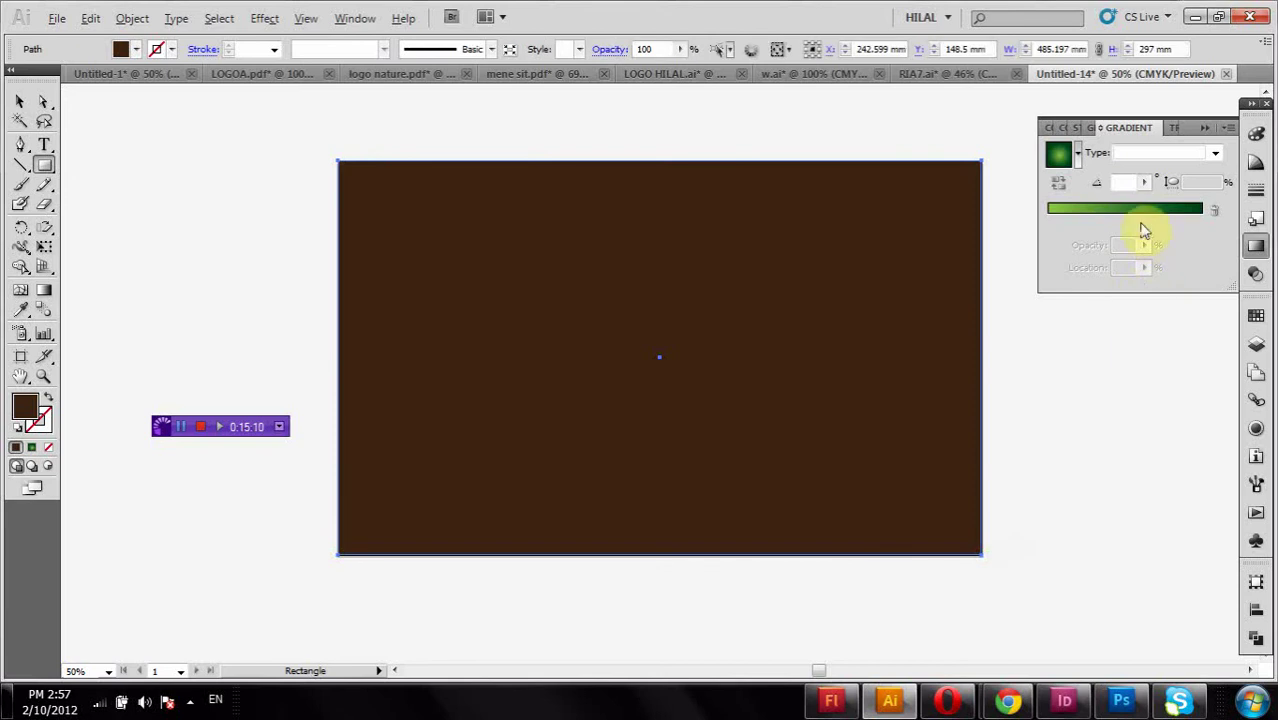
left_click(1143, 212)
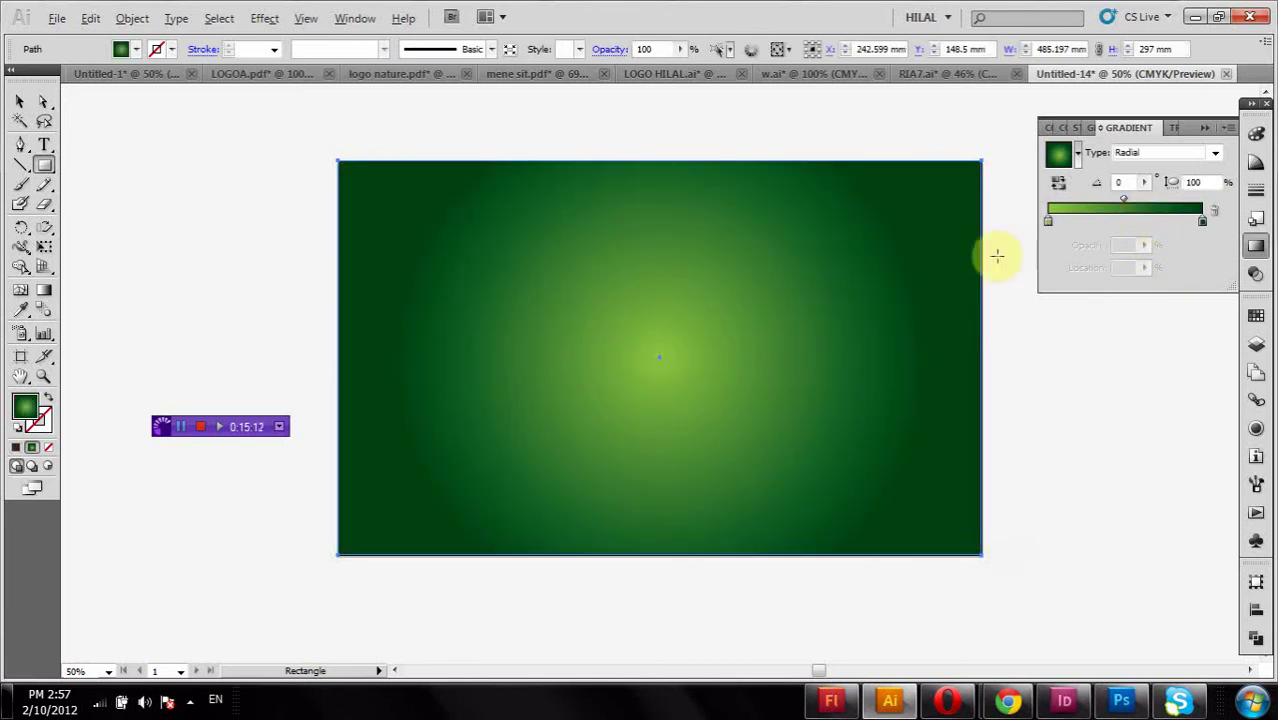
right_click(923, 287)
mouse_move(980, 556)
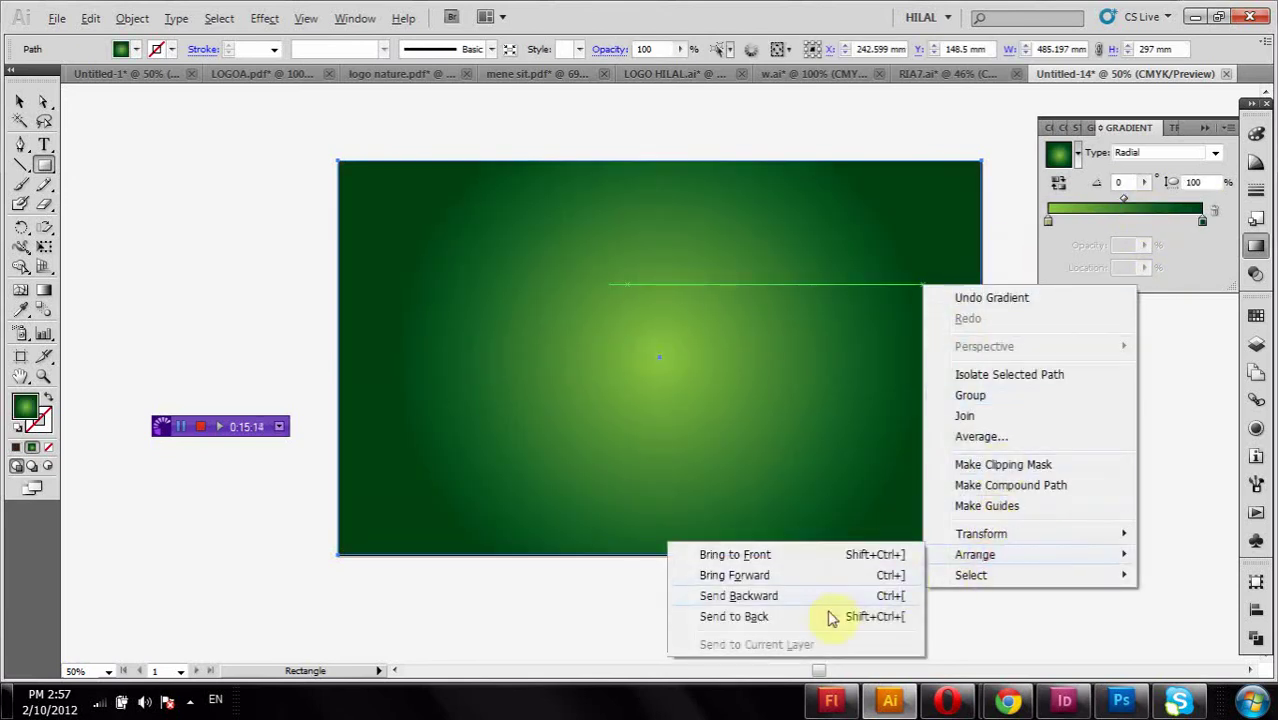
left_click(760, 617)
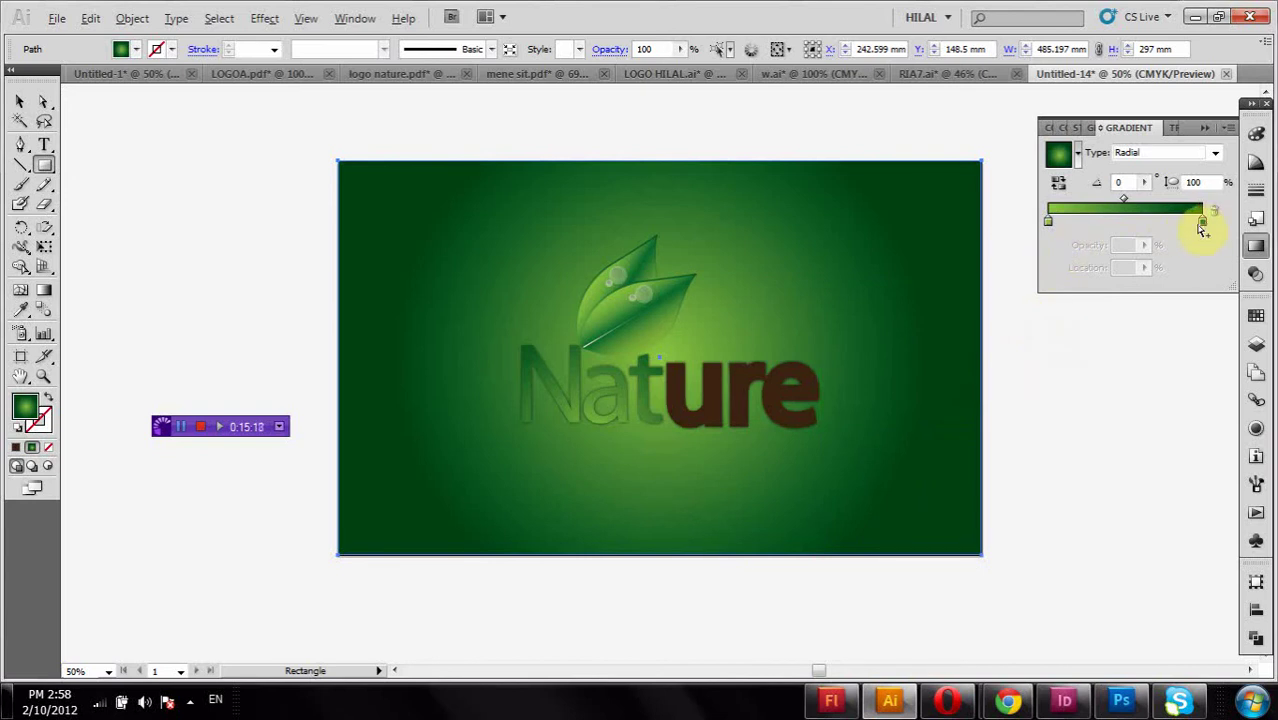
- Try a Linear gradient on the background, return it to Radial, and extend its radius beyond the artboard's right edge
left_click(1155, 155)
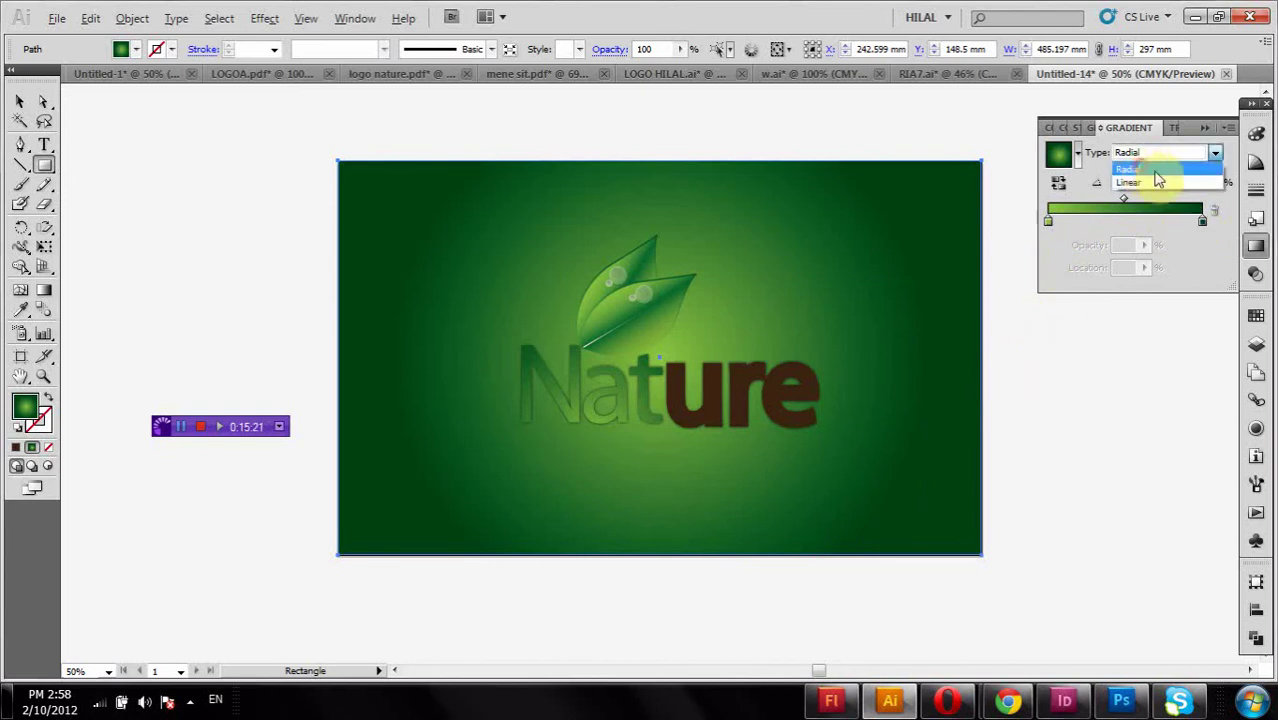
left_click(1157, 180)
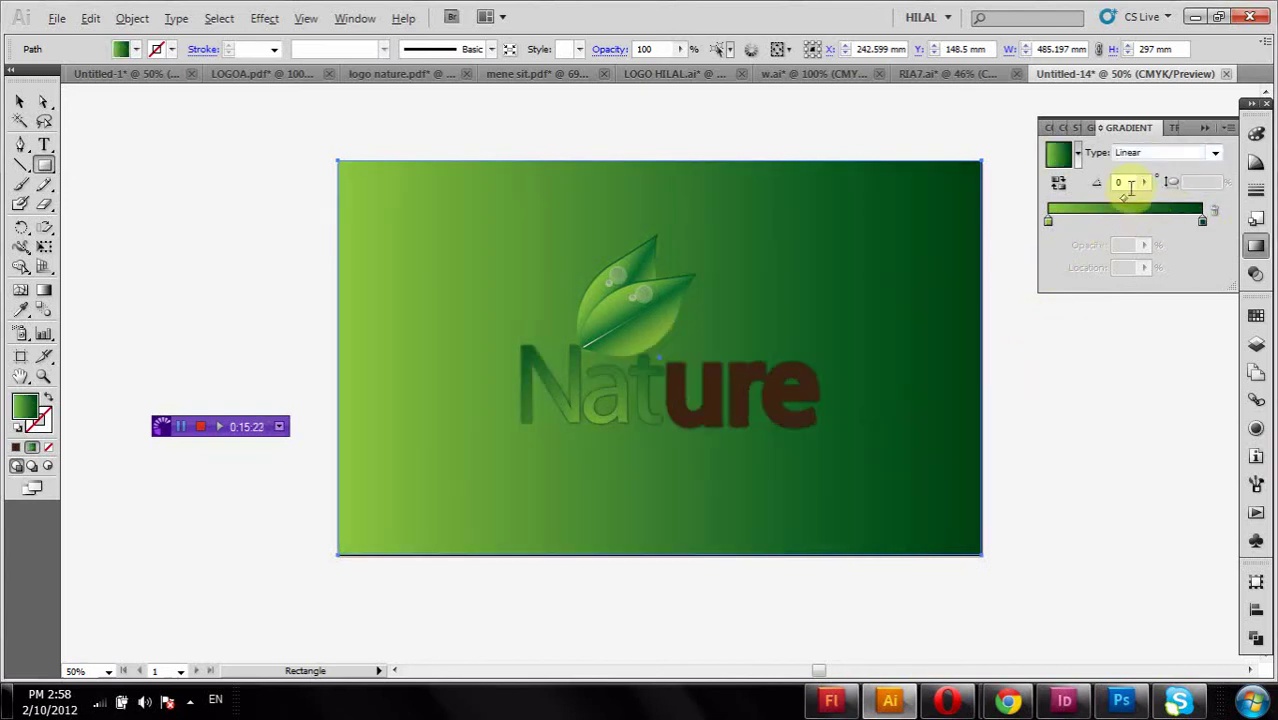
left_click(1138, 157)
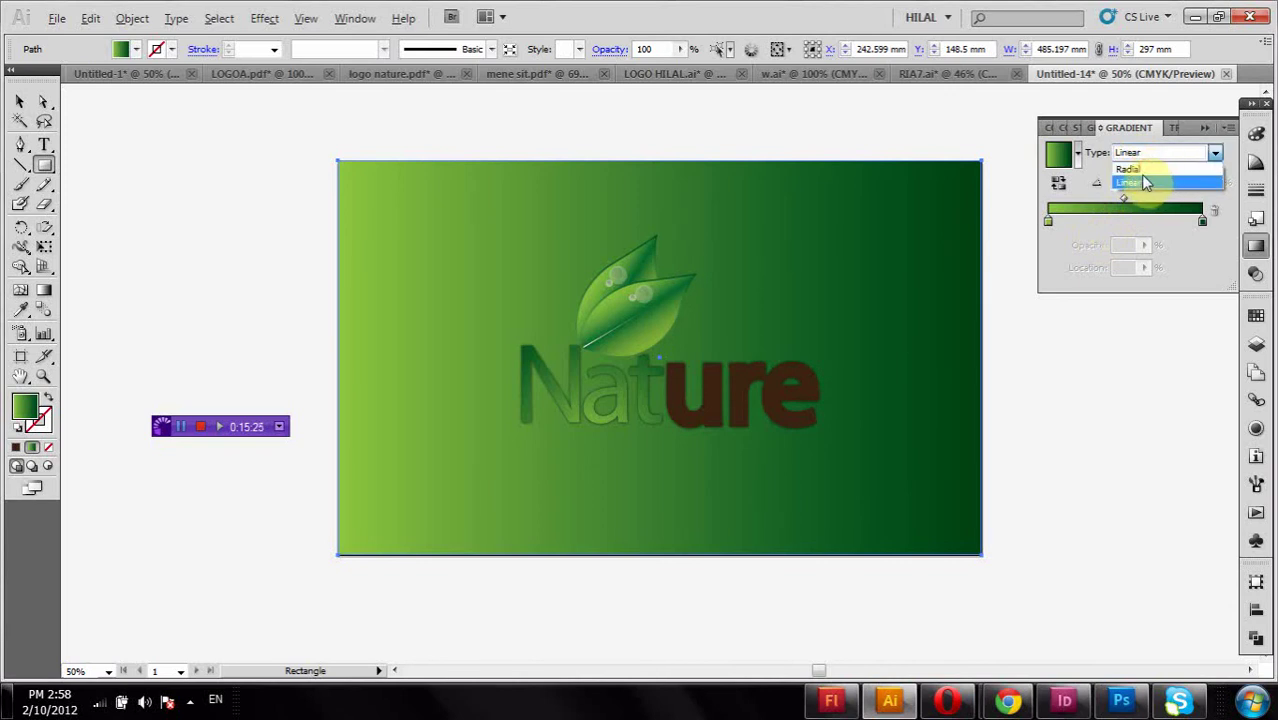
left_click(1140, 168)
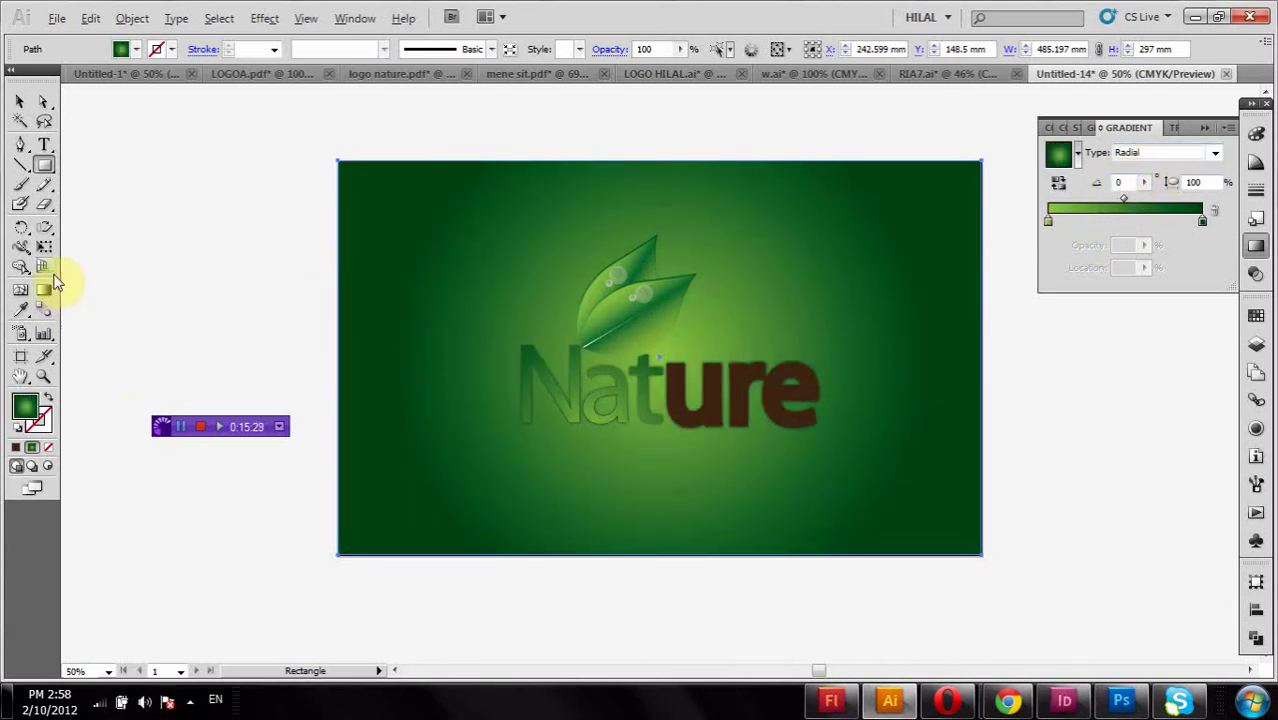
left_click(45, 290)
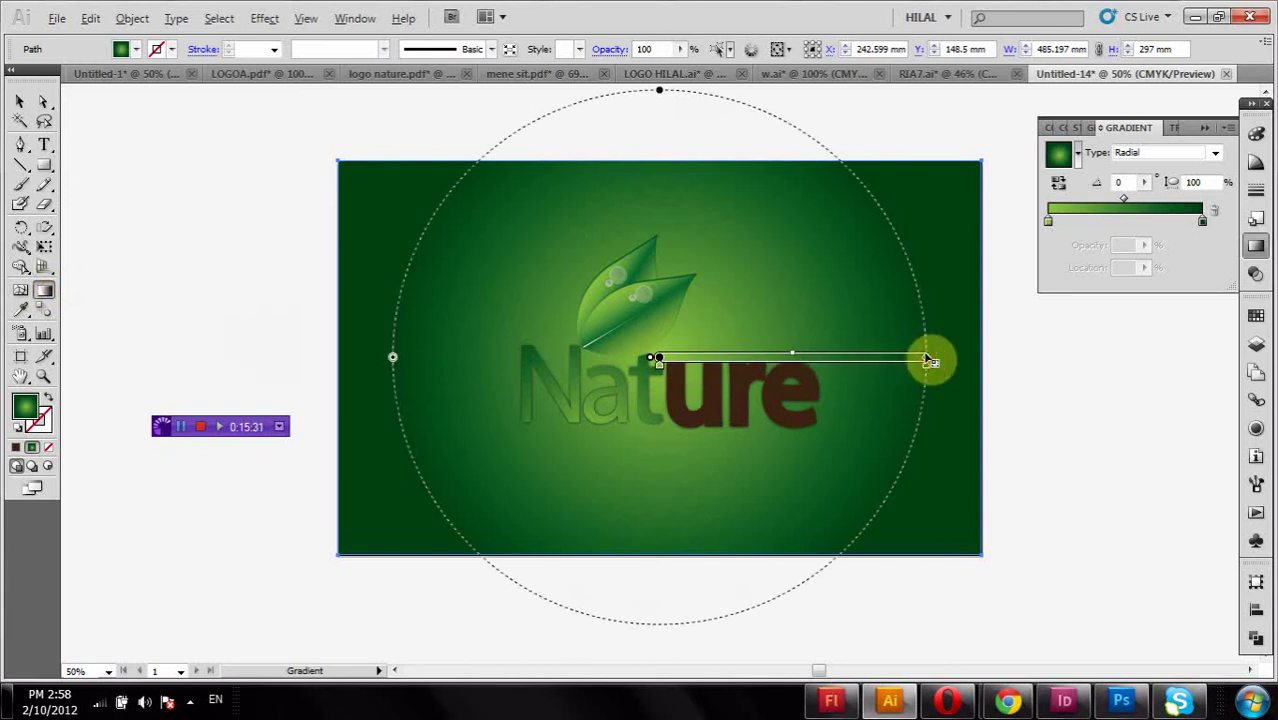
left_click_drag(993, 365, 1125, 360)
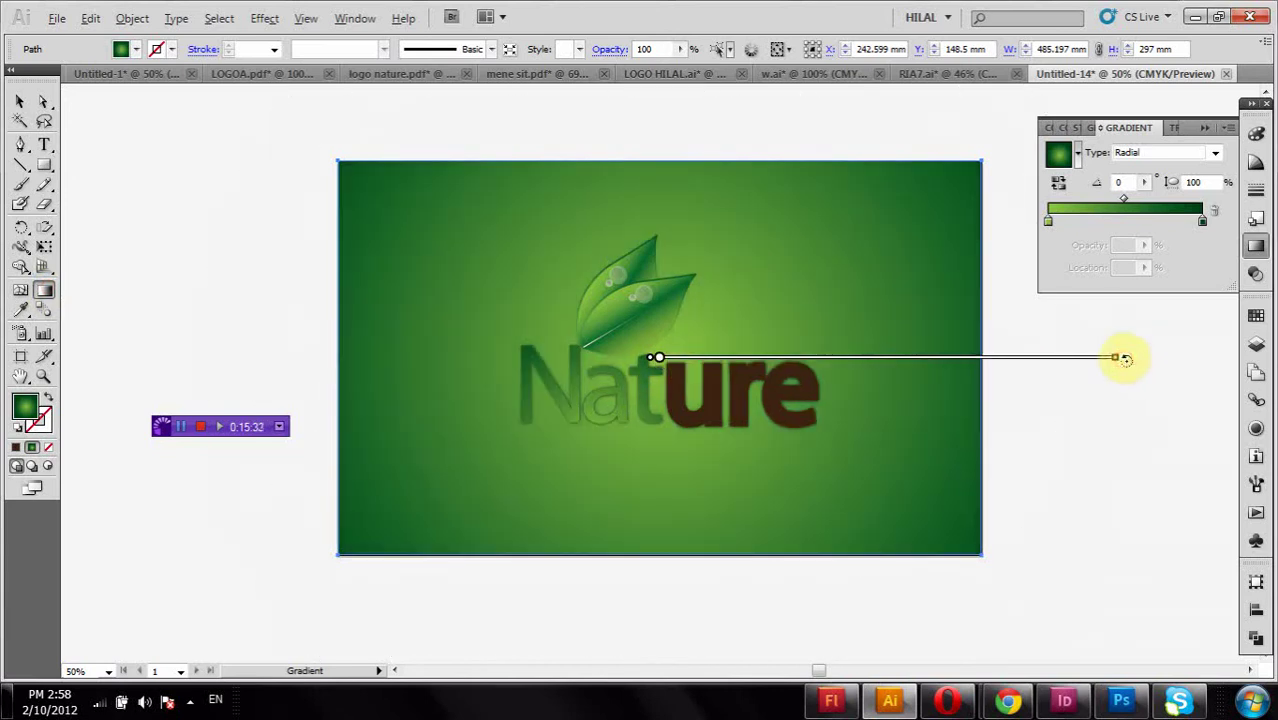
- Shrink the gradient background rectangle into the artboard's lower-left corner
left_click(20, 102)
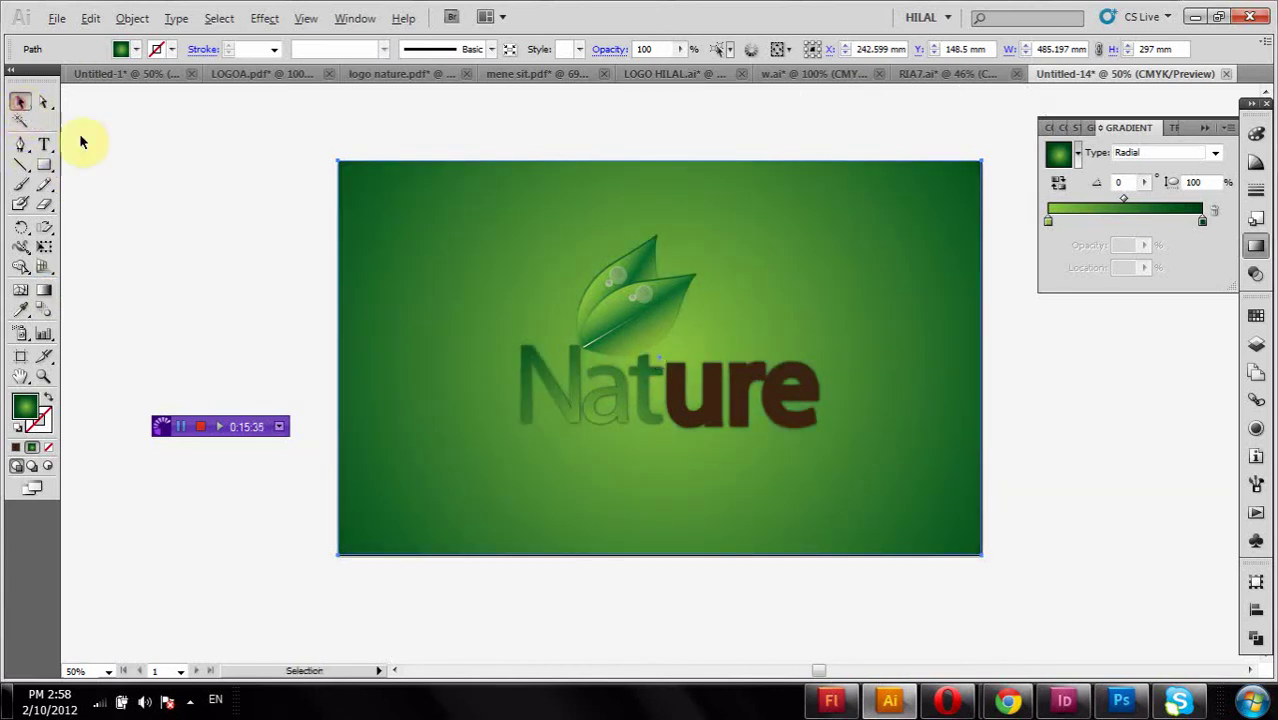
left_click(162, 178)
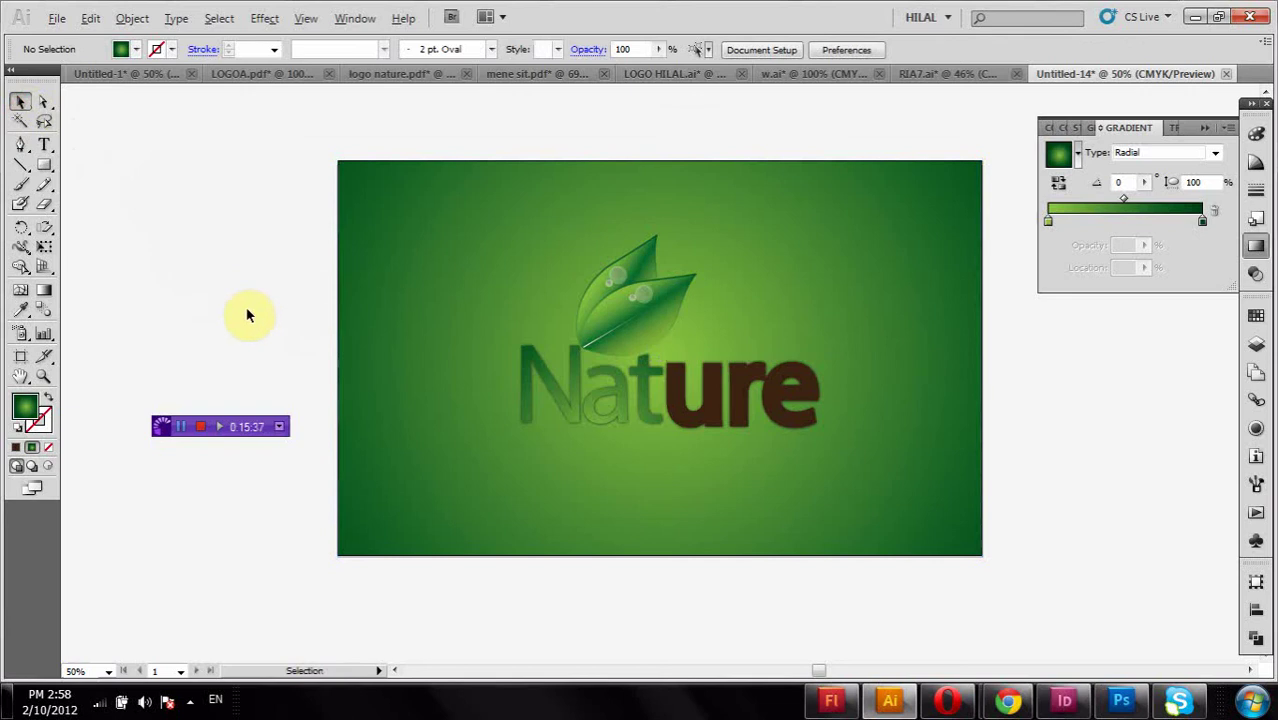
left_click(444, 206)
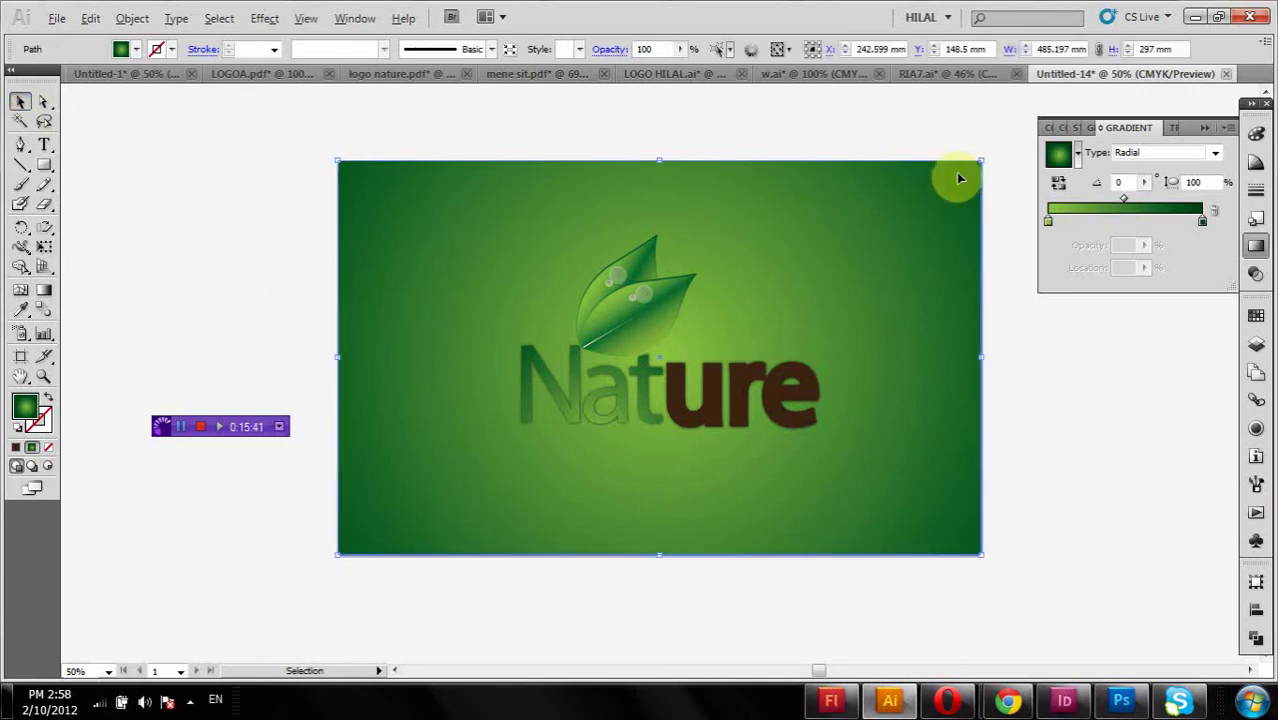
left_click_drag(980, 162, 521, 428)
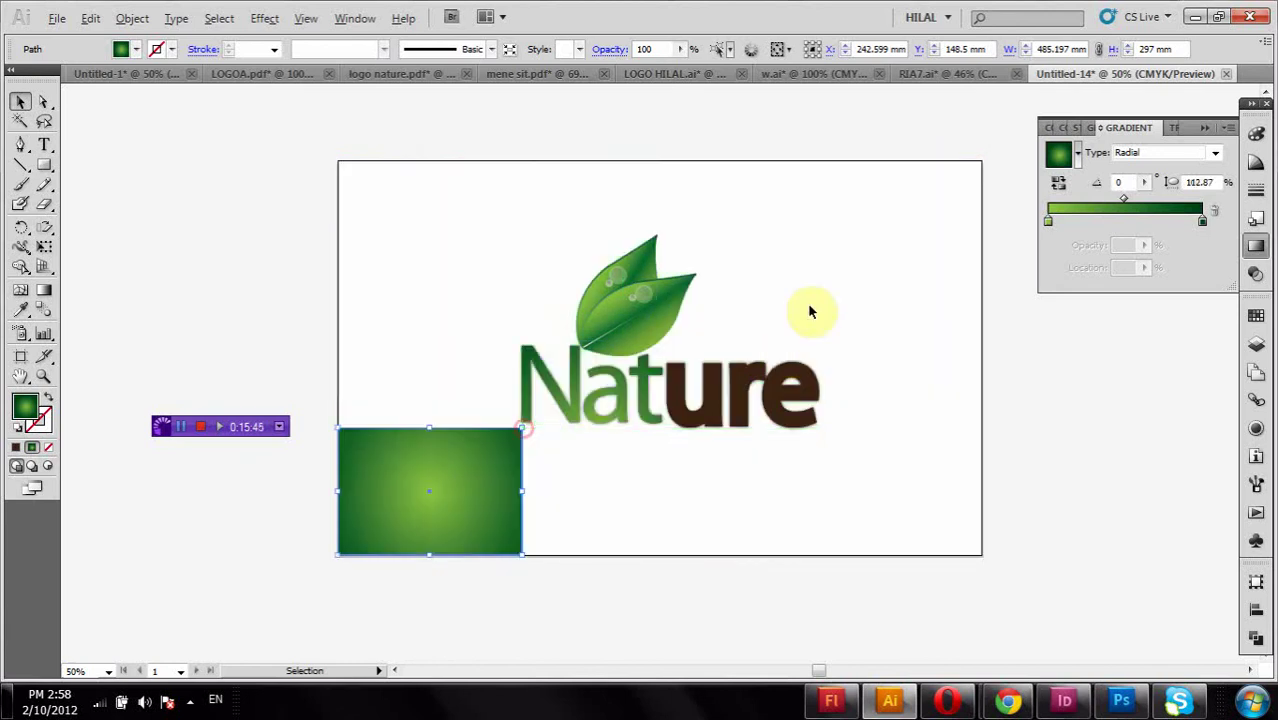
- Draw a new rectangle covering the whole artboard and send it to the back, behind the logo
left_click(44, 165)
left_click_drag(338, 161, 981, 553)
right_click(931, 497)
mouse_move(990, 463)
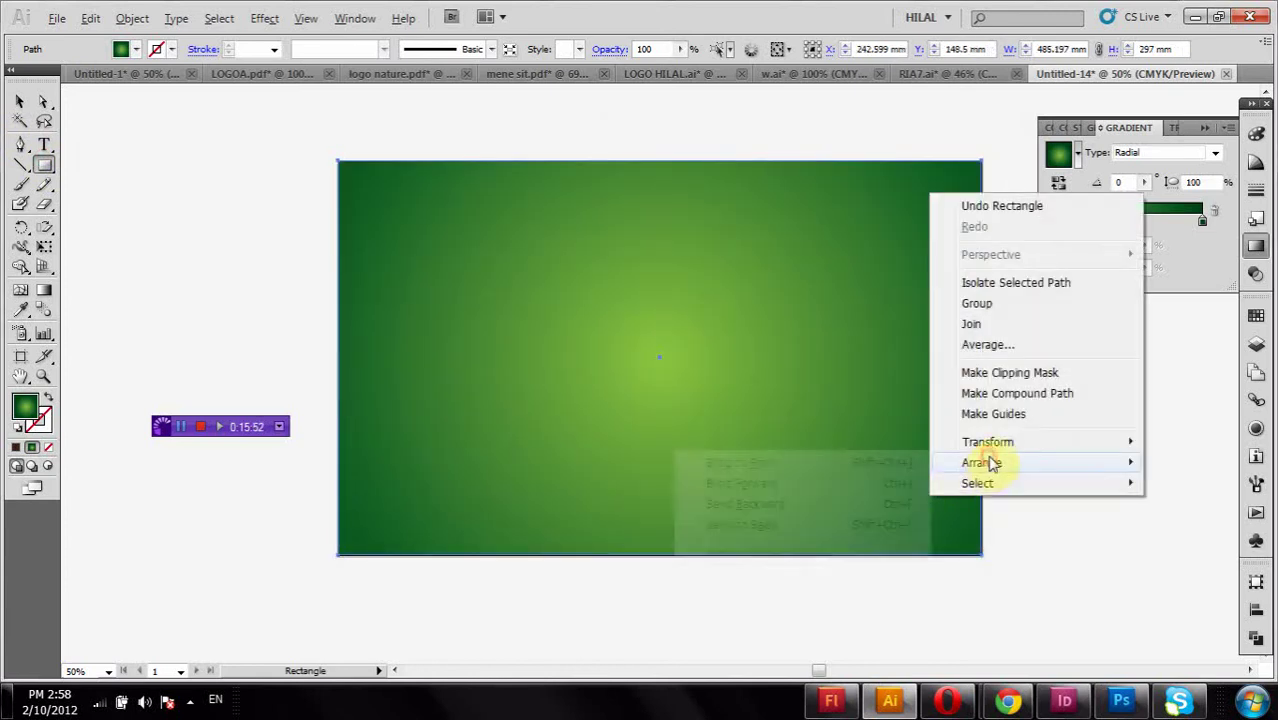
left_click(886, 526)
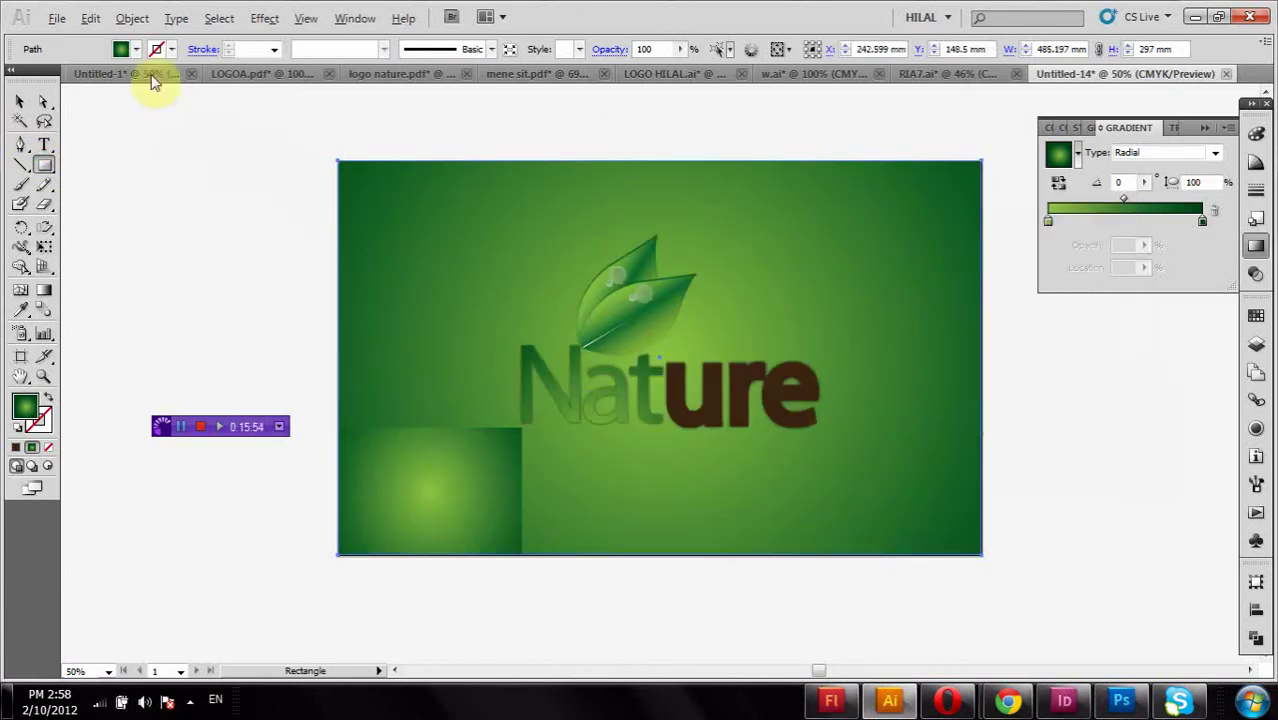
- Fill the artboard-sized rectangle with the yellow-green swatch C=20 M=0 Y=100 K=0
left_click(123, 49)
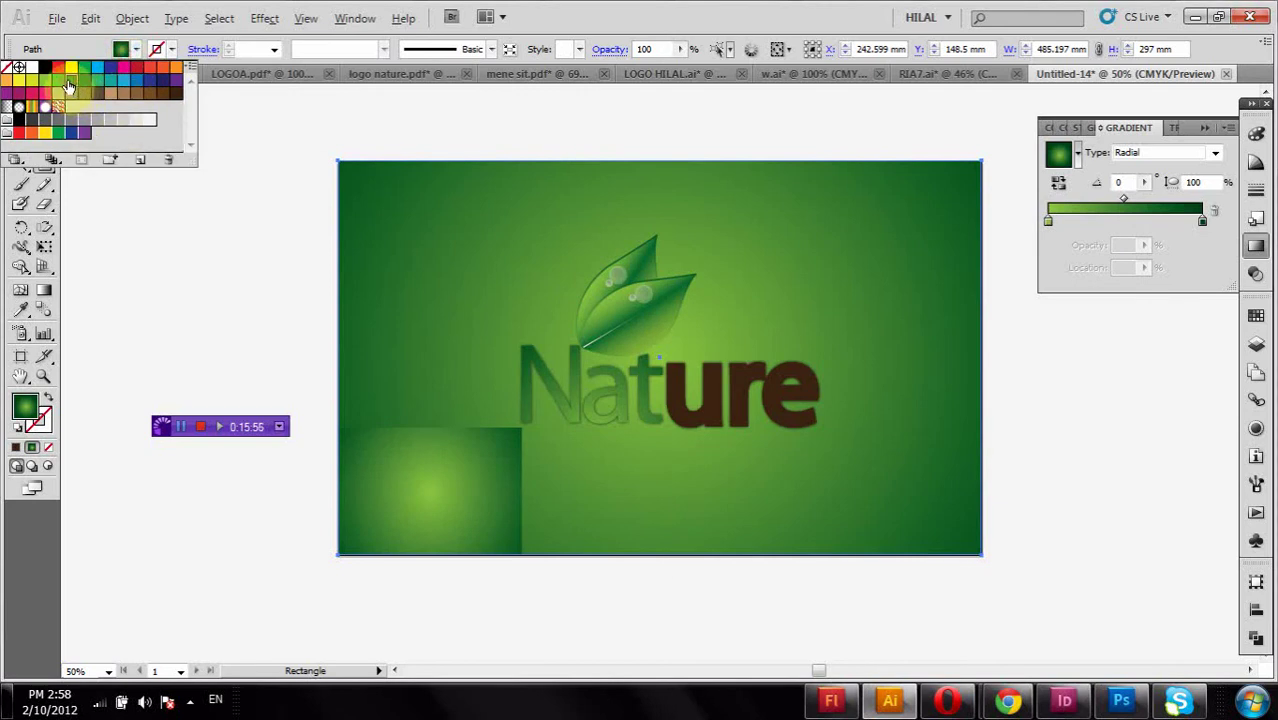
left_click(69, 87)
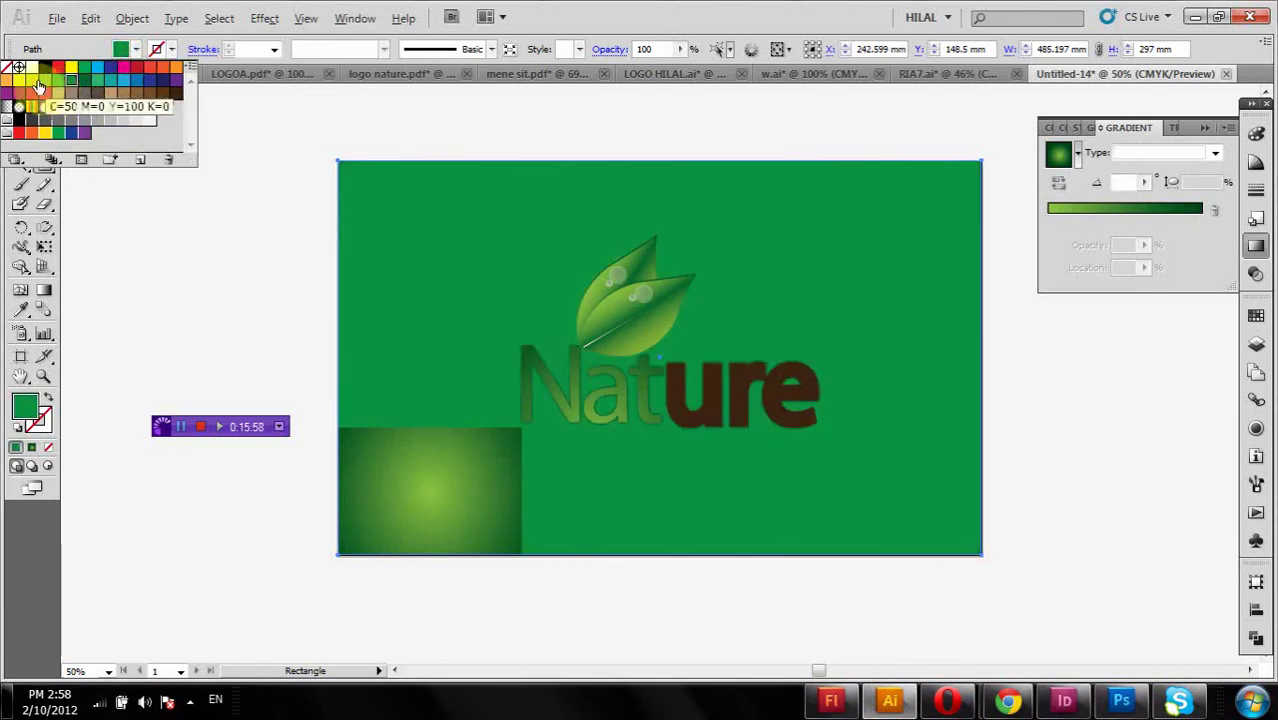
left_click(32, 83)
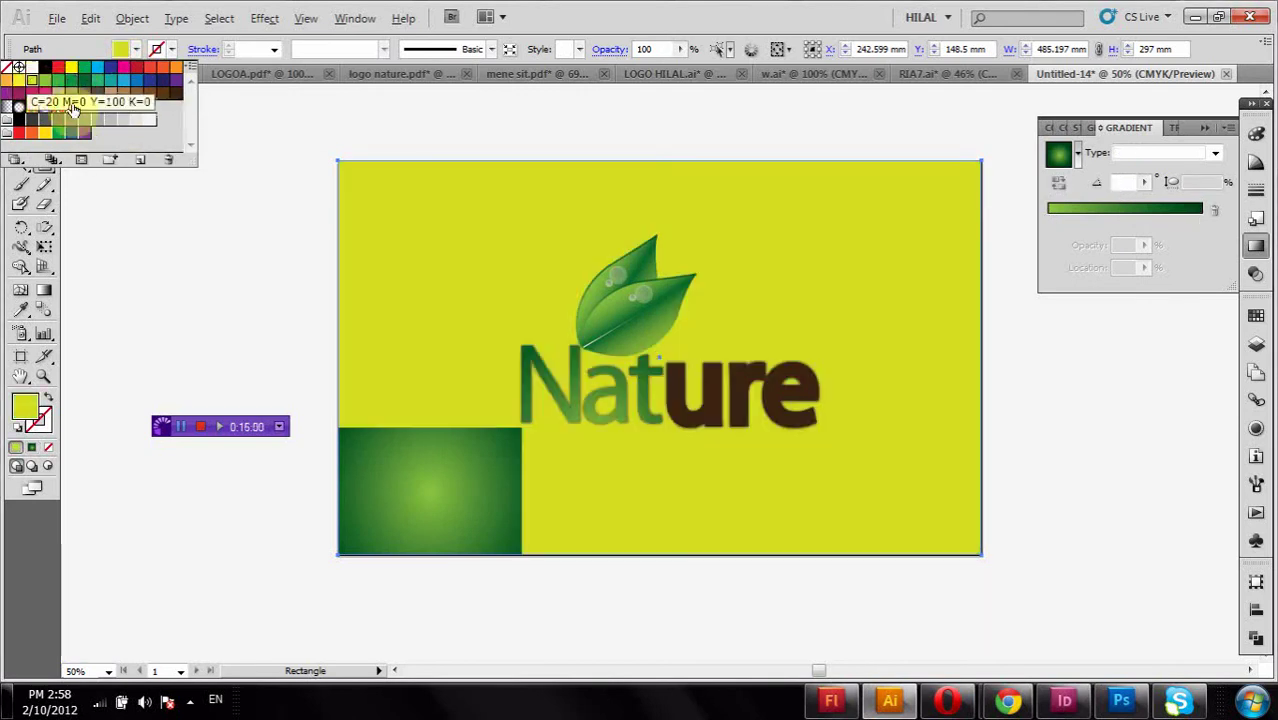
right_click(370, 275)
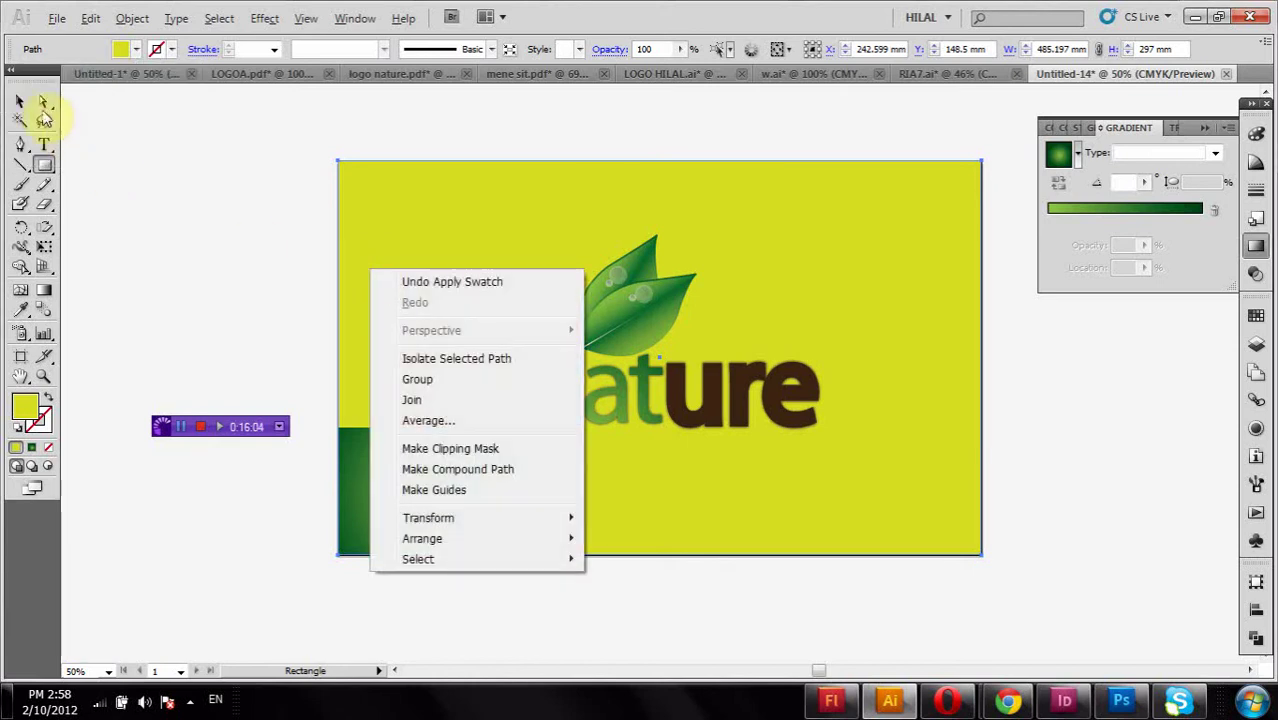
- Delete the small green gradient rectangle in the artboard's lower-left corner
left_click(20, 101)
left_click(193, 163)
left_click(472, 463)
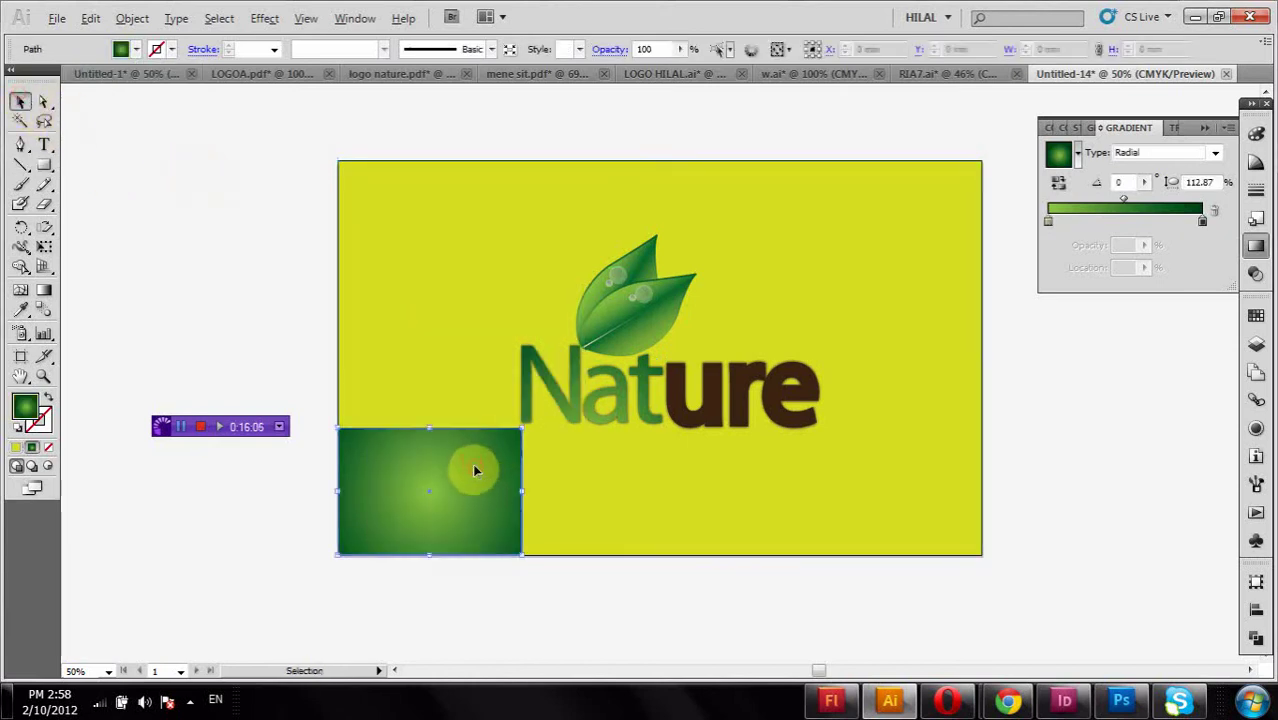
key("Delete")
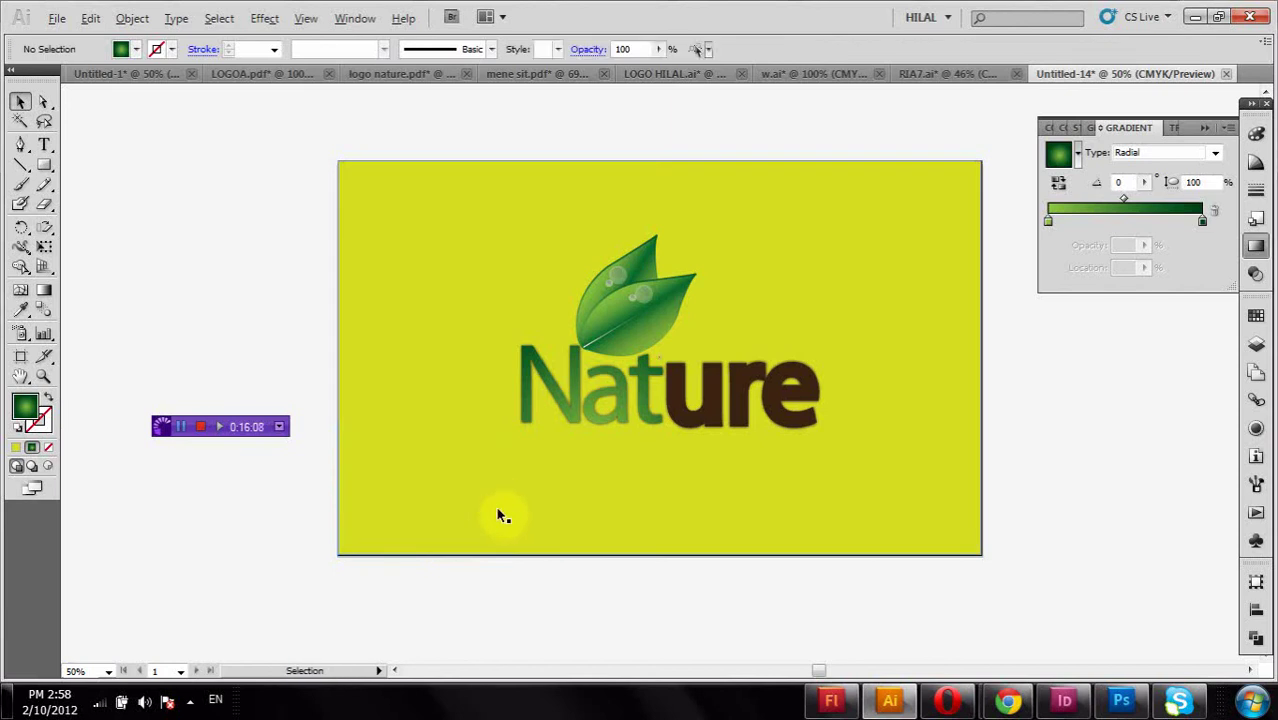
- Lock the yellow-green background rectangle so it cannot be selected while the logo is edited
left_click(950, 332)
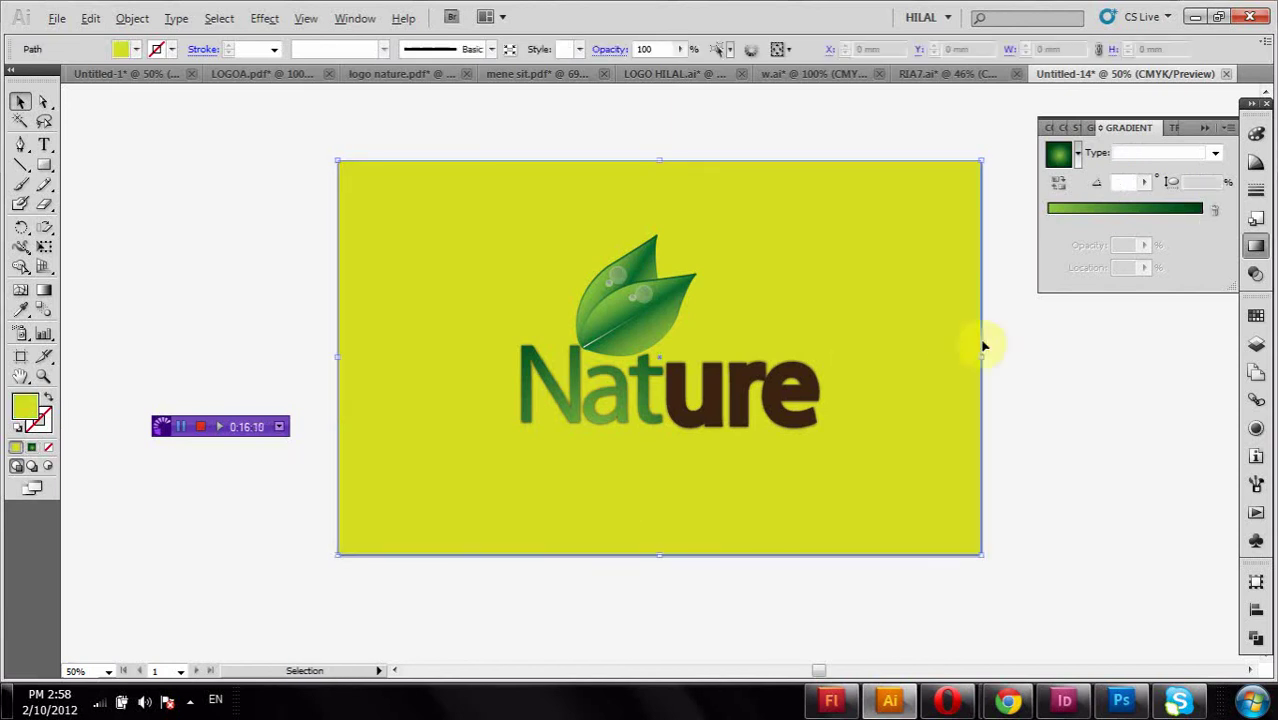
left_click(1043, 352)
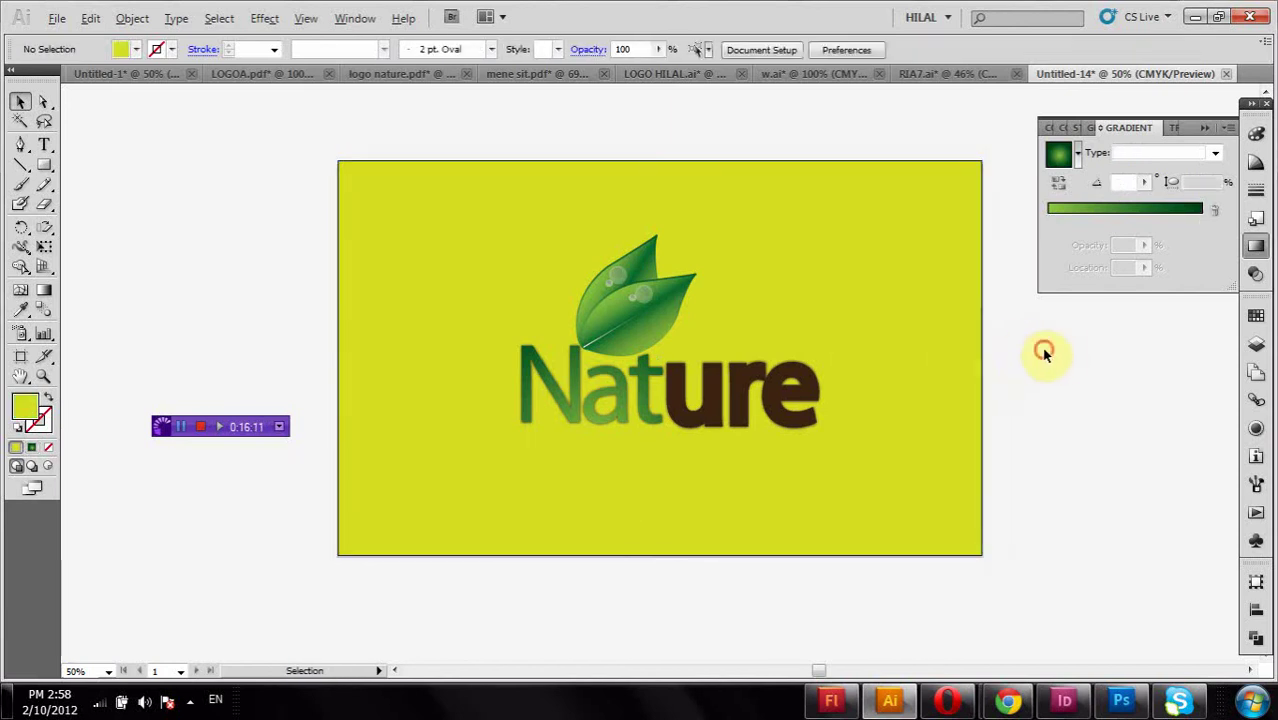
left_click(948, 359)
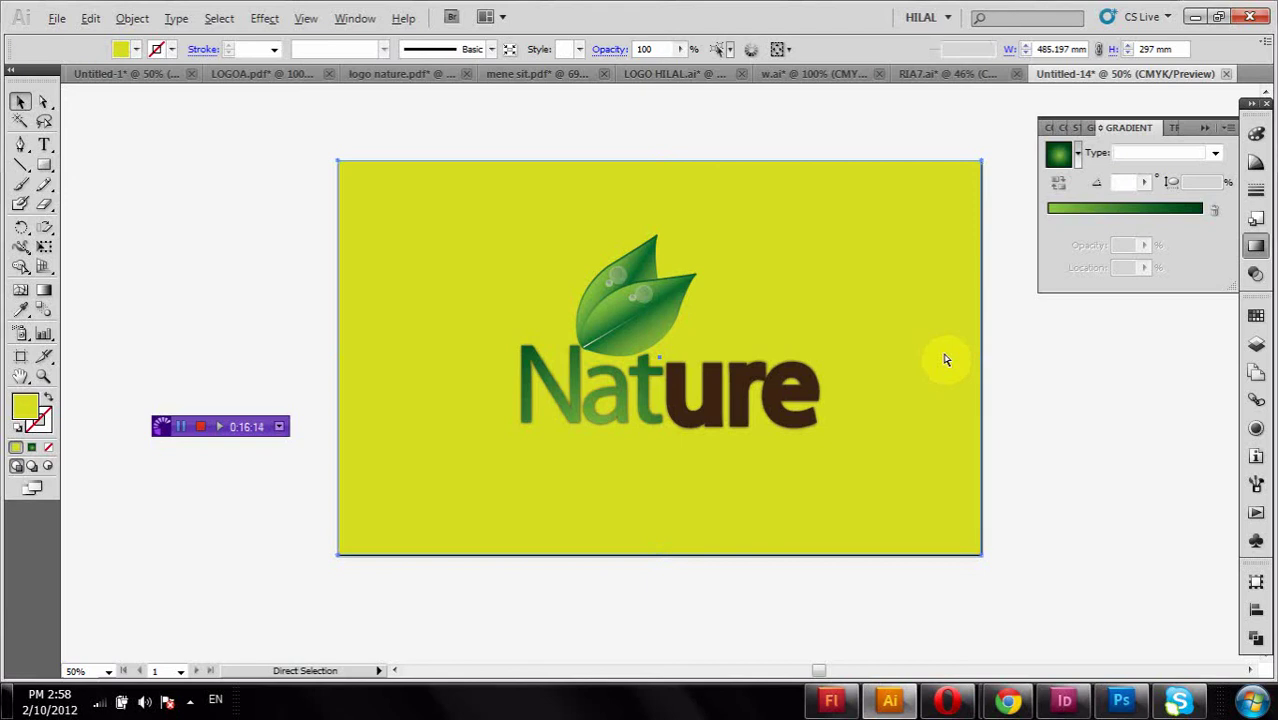
key("ctrl+shift+a")
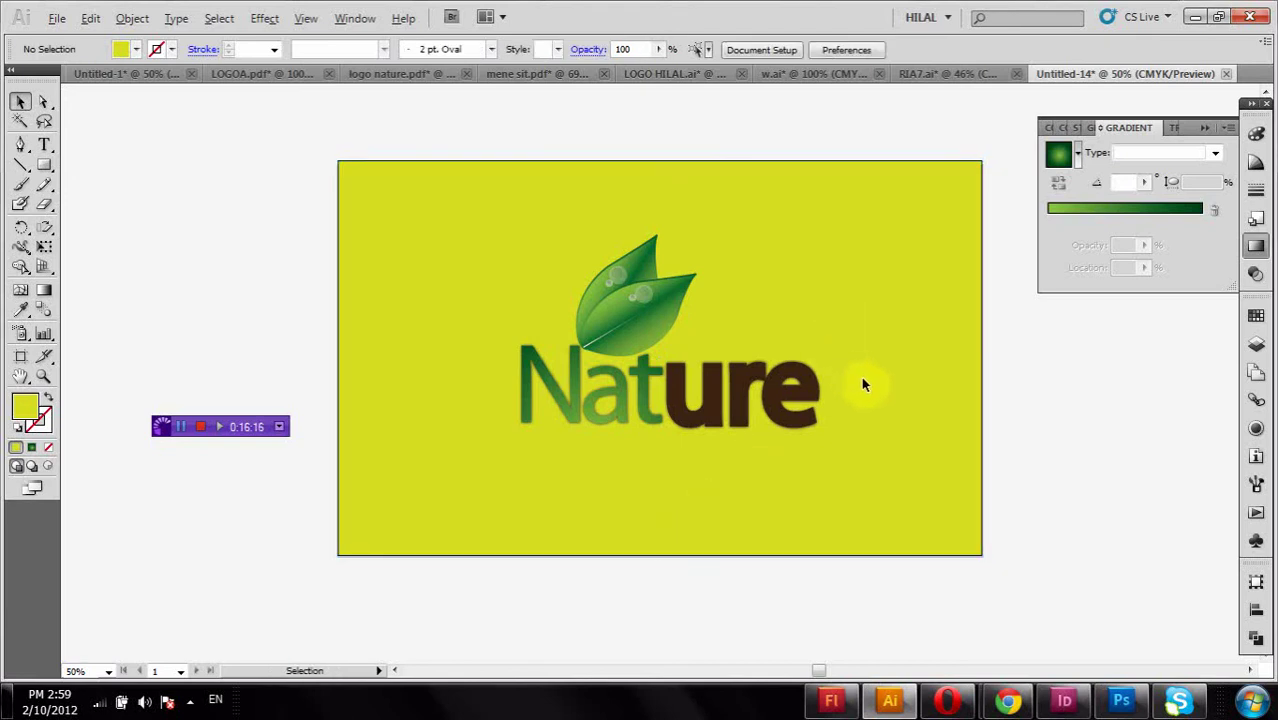
- Ungroup the logo so the leaves and the word "Nature" can be edited separately
left_click_drag(861, 382, 593, 415)
left_click_drag(515, 427, 511, 420)
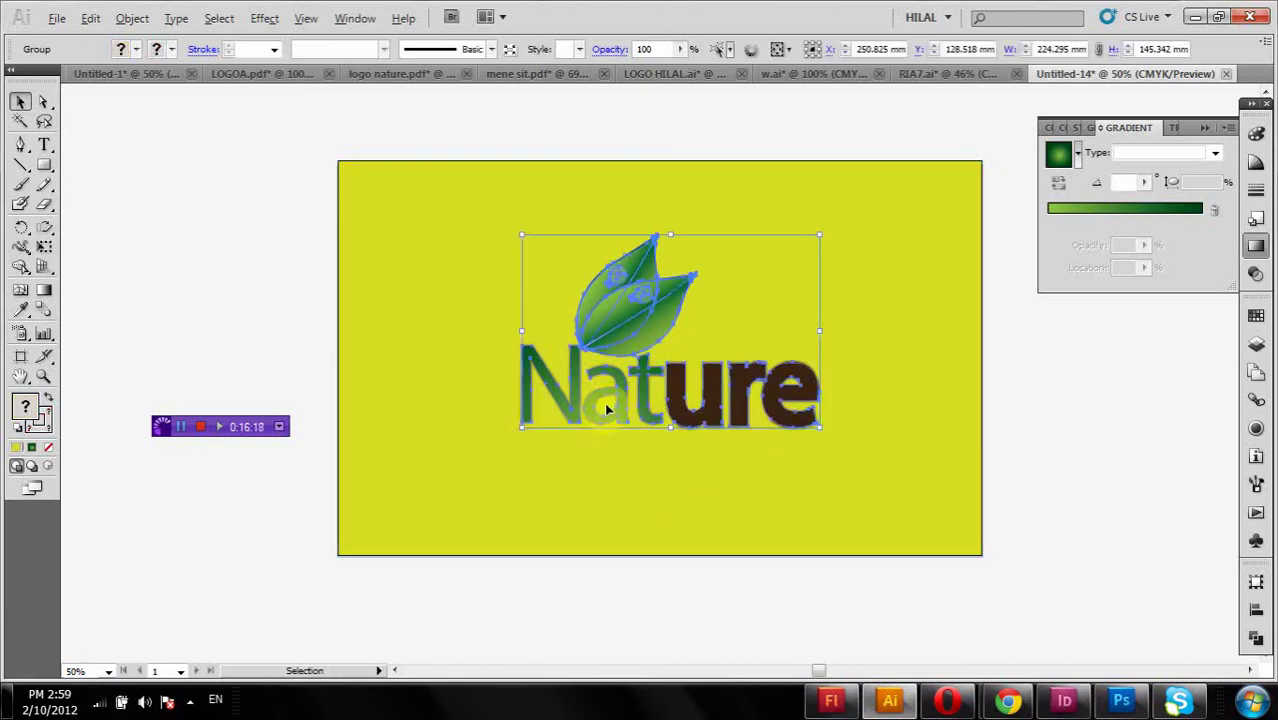
right_click(609, 406)
left_click(650, 517)
left_click(853, 397)
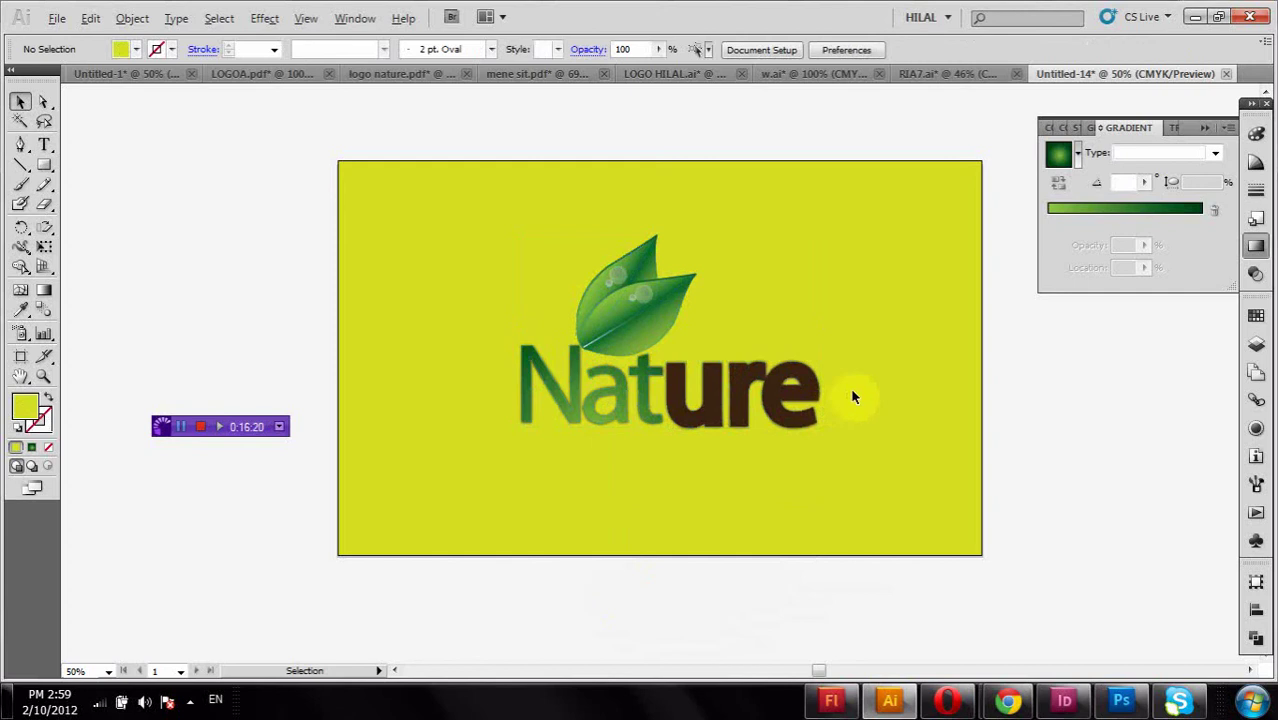
- Duplicate the word "Nature" slightly below the original and reflect the copy across the horizontal axis
left_click_drag(575, 430, 585, 476)
right_click(768, 432)
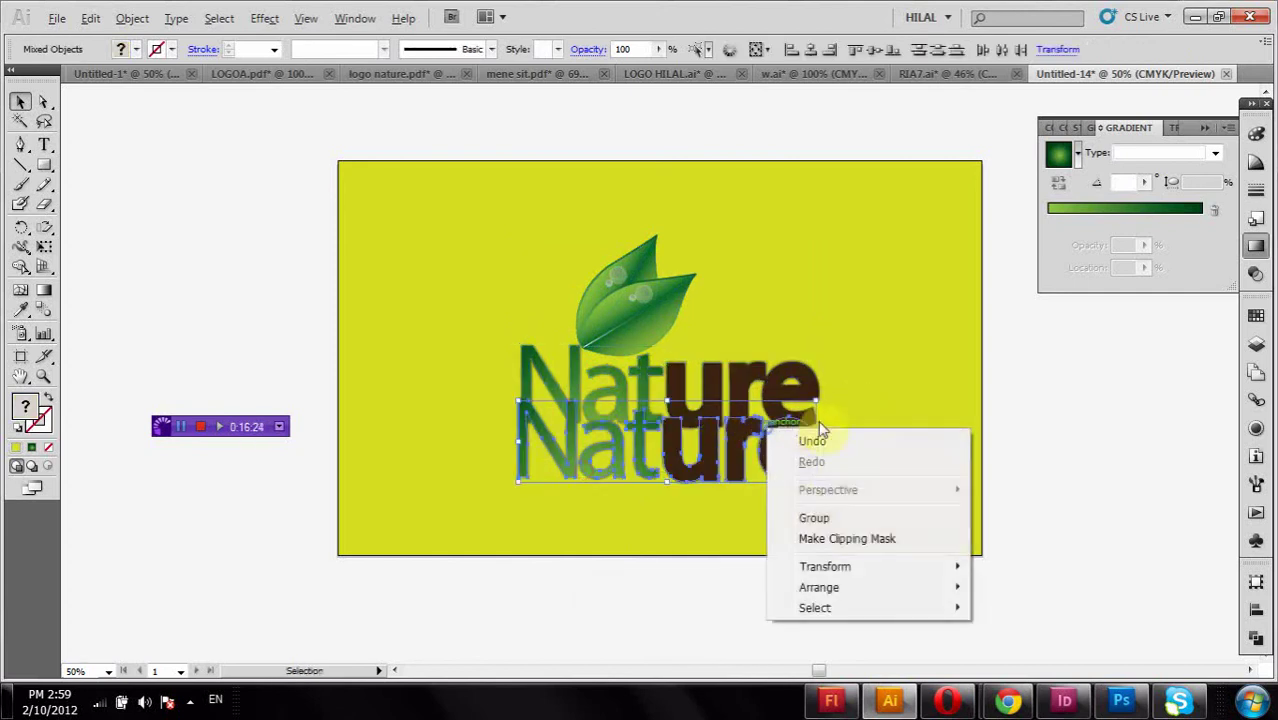
mouse_move(812, 587)
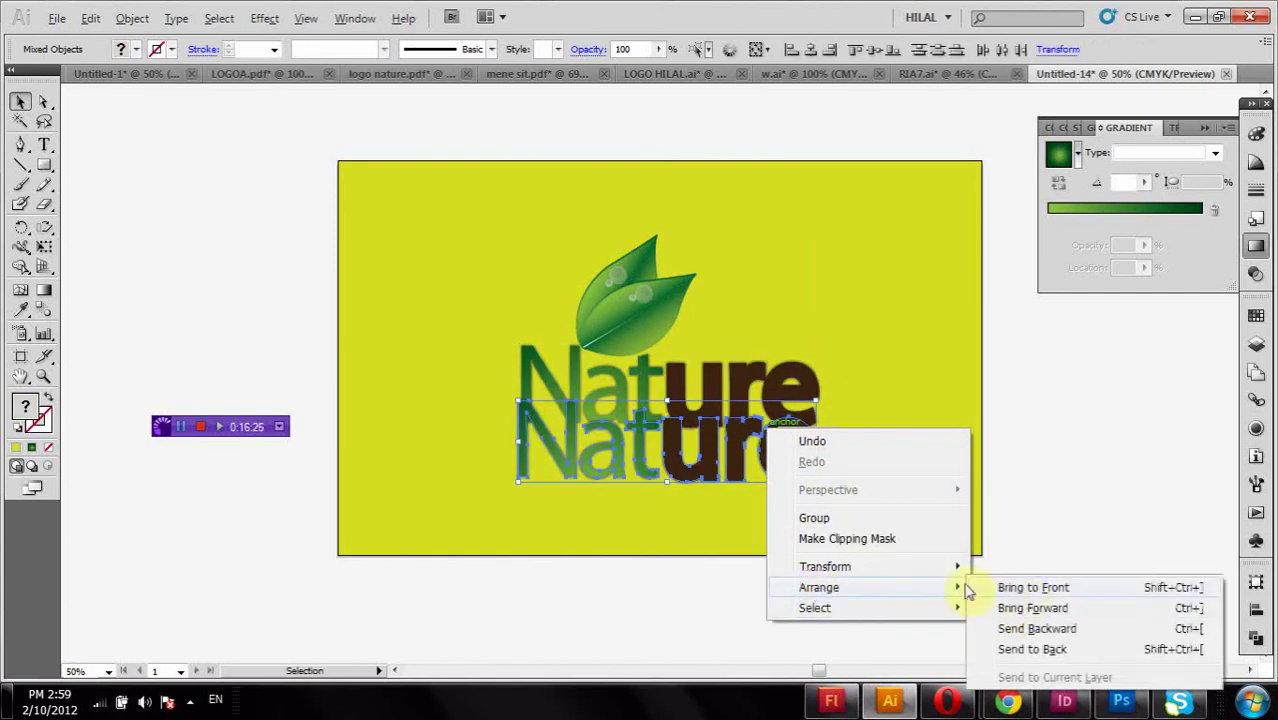
mouse_move(948, 566)
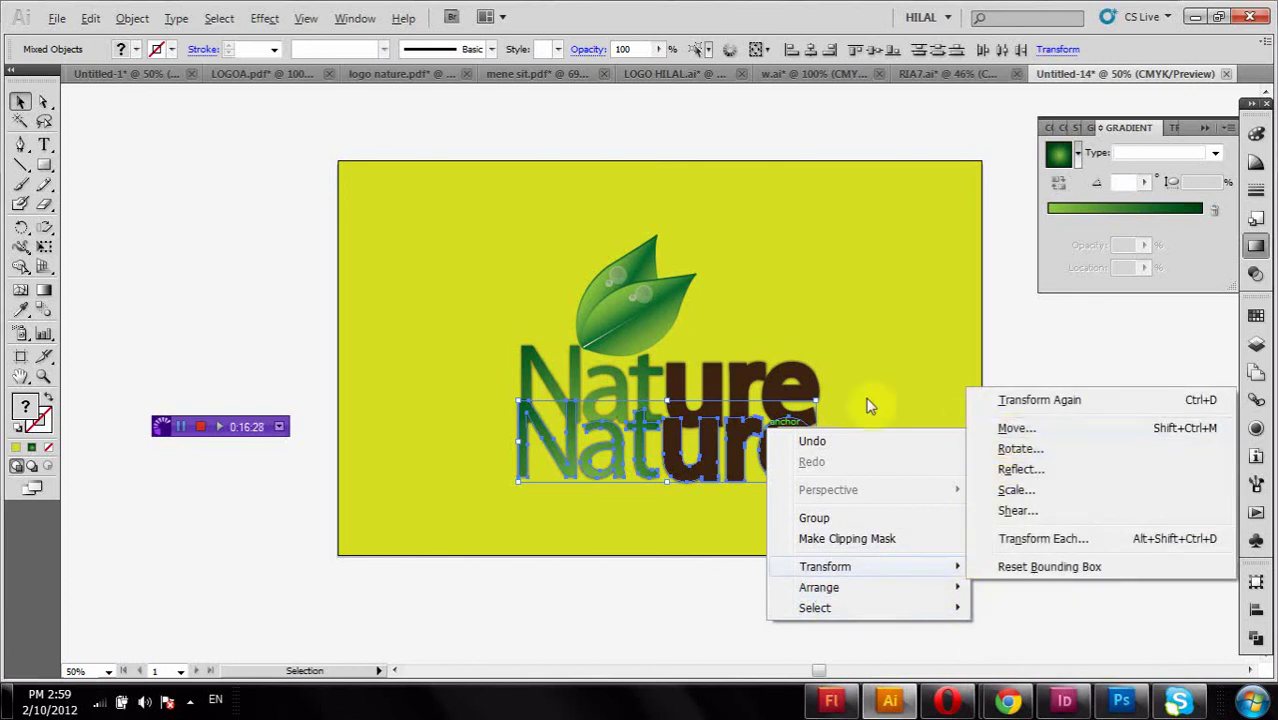
left_click(1004, 466)
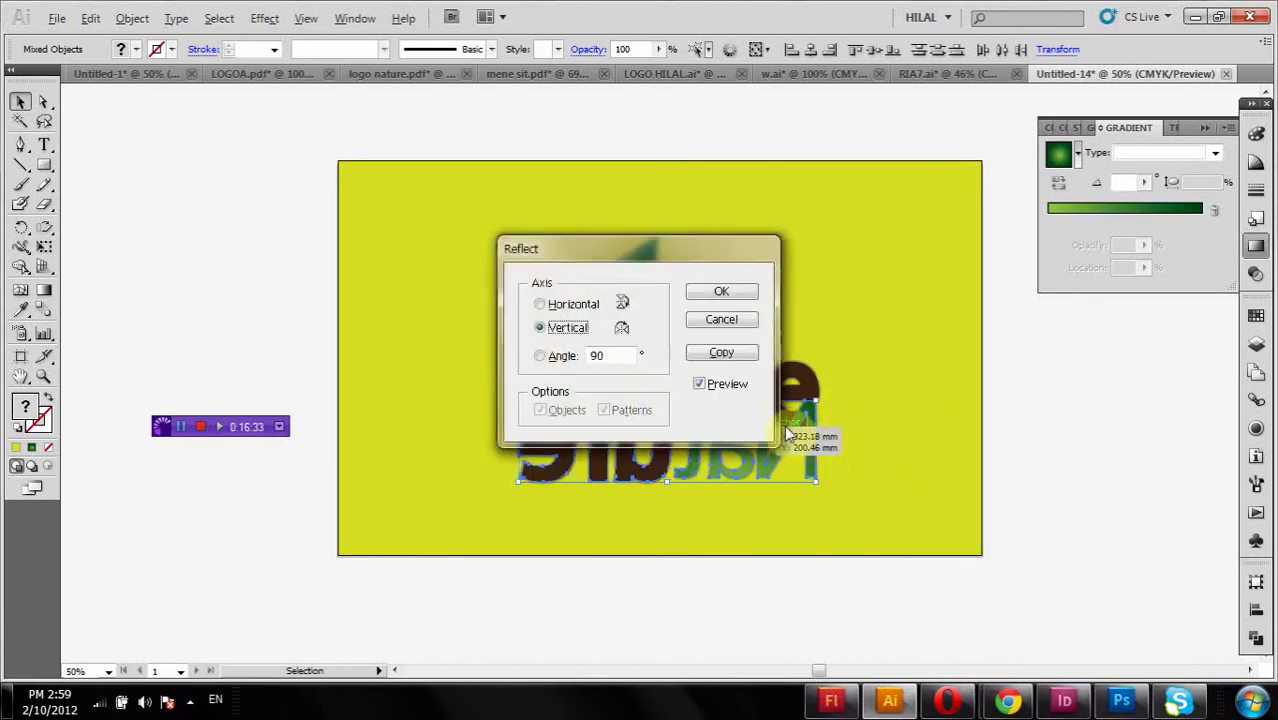
left_click_drag(659, 257, 371, 176)
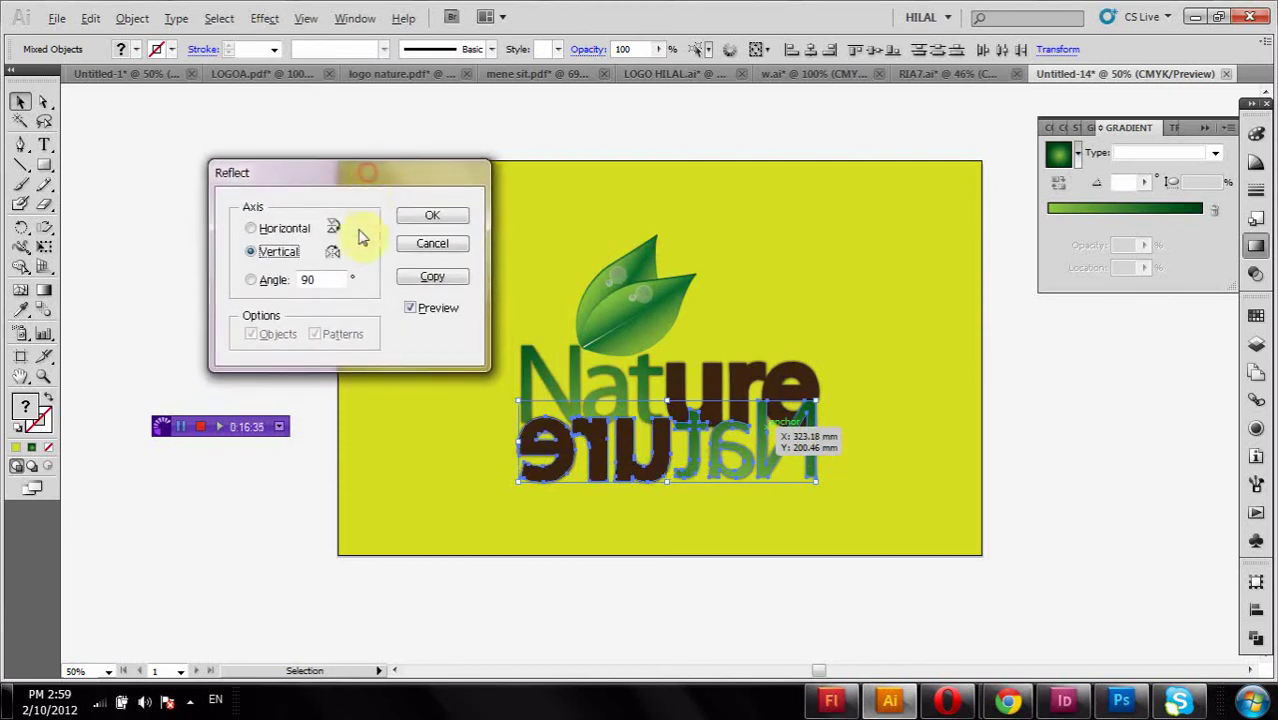
left_click(251, 228)
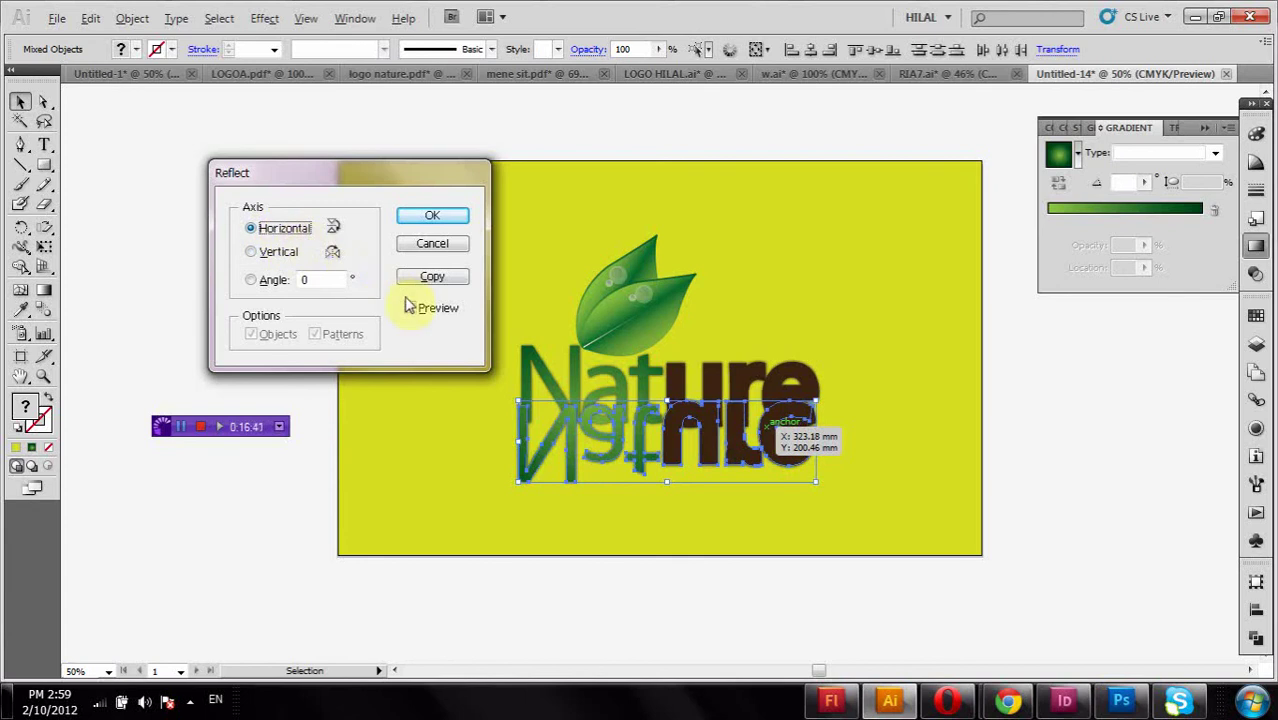
left_click(432, 215)
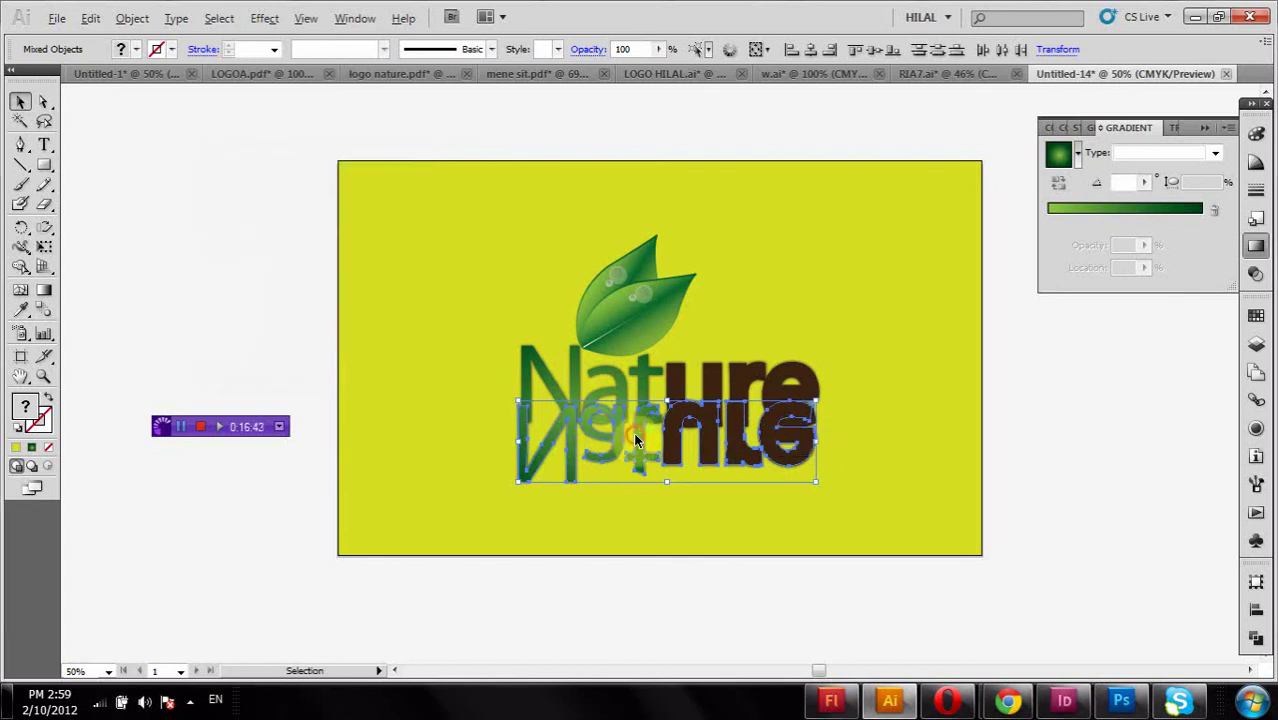
- Move the flipped copy of "Nature" directly beneath the original word so their edges meet at the baseline
left_click_drag(636, 447, 636, 470)
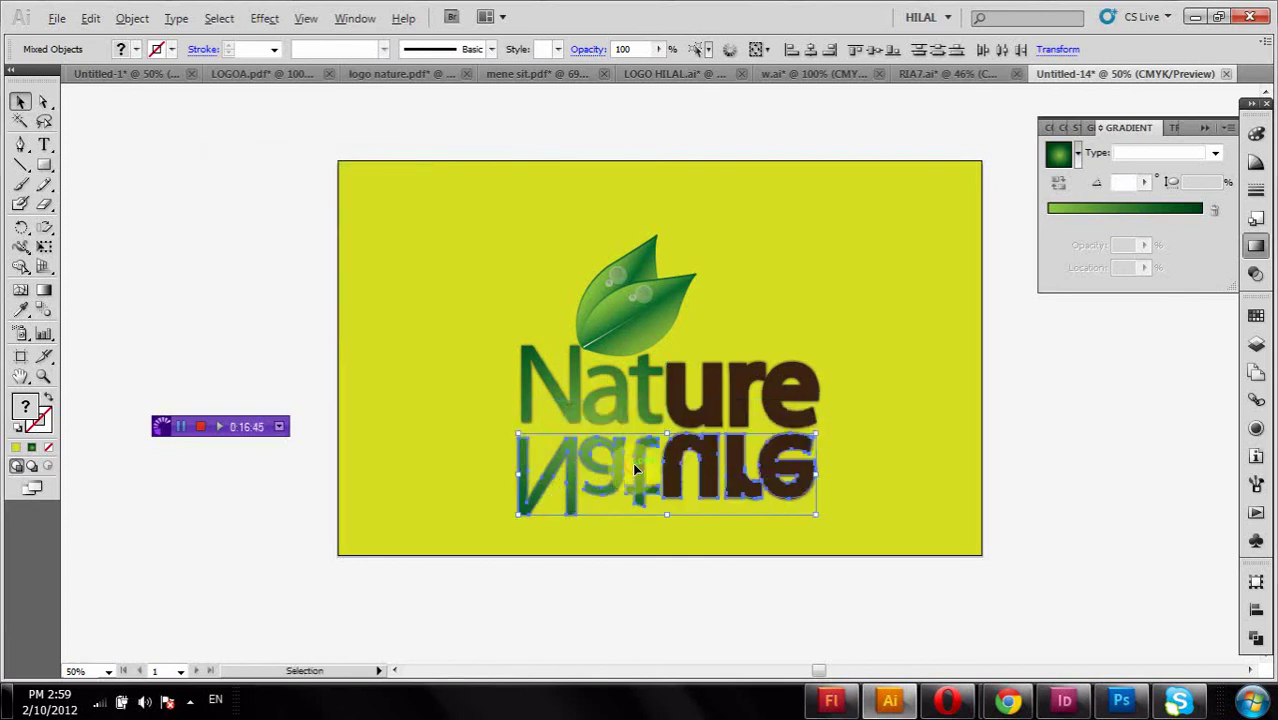
key("Up")
key("Up")
key("Up")
key("Up")
key("Up")
key("Up")
key("Up")
key("Up")
key("Up")
key("Up")
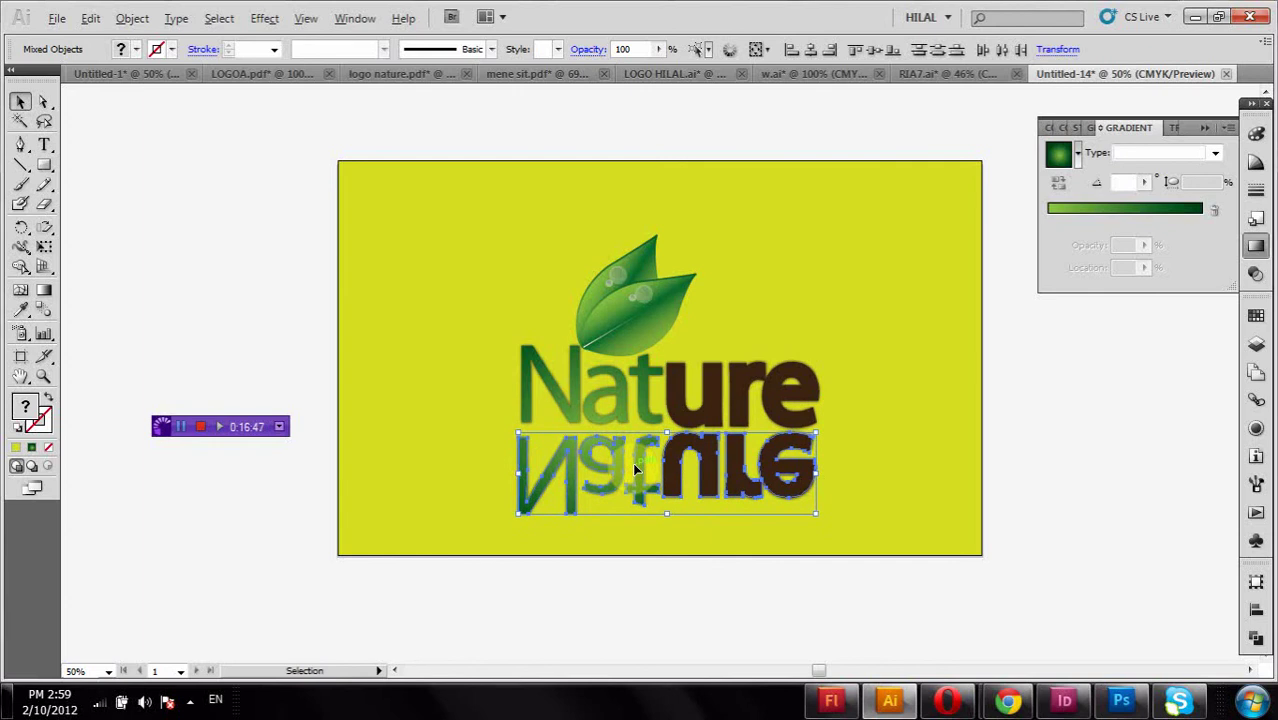
key("Up")
key("Up")
key("Up")
key("Up")
key("Up")
key("Up")
key("Up")
key("Up")
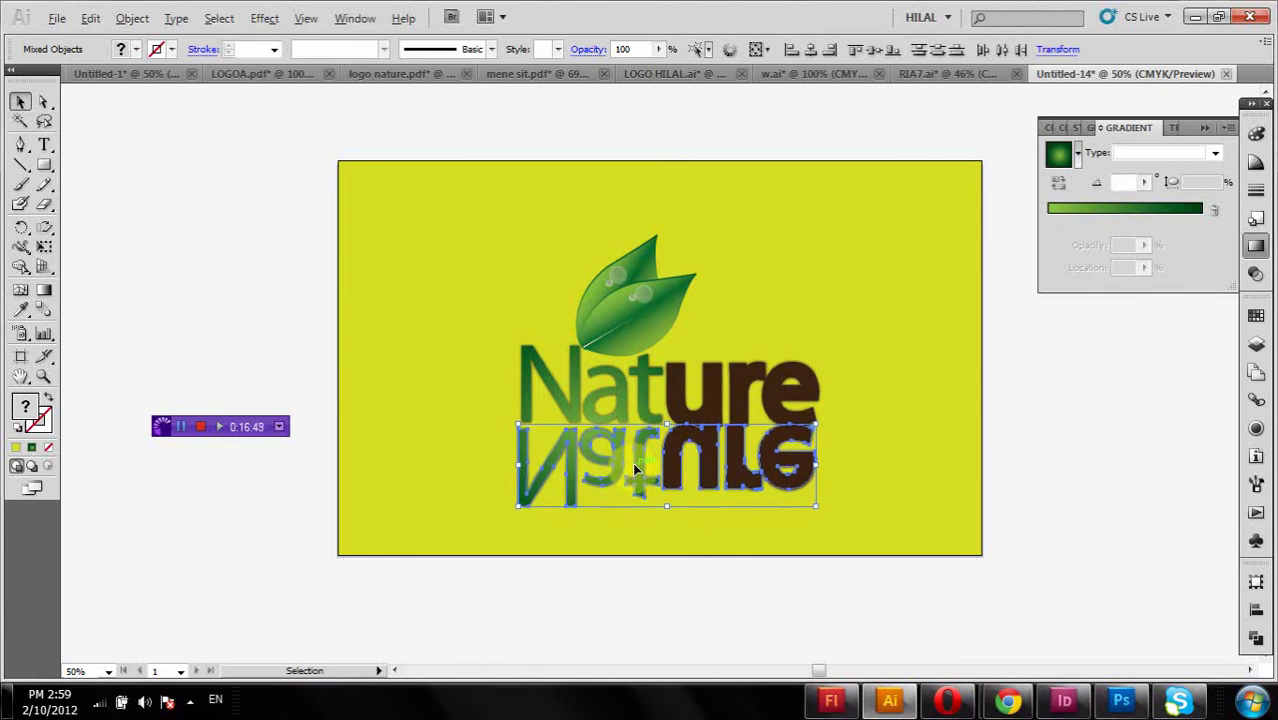
- Nudge the flipped brown "ure" letters so they line up under the original letters and touch their baseline
left_click(901, 428)
left_click_drag(878, 455, 698, 474)
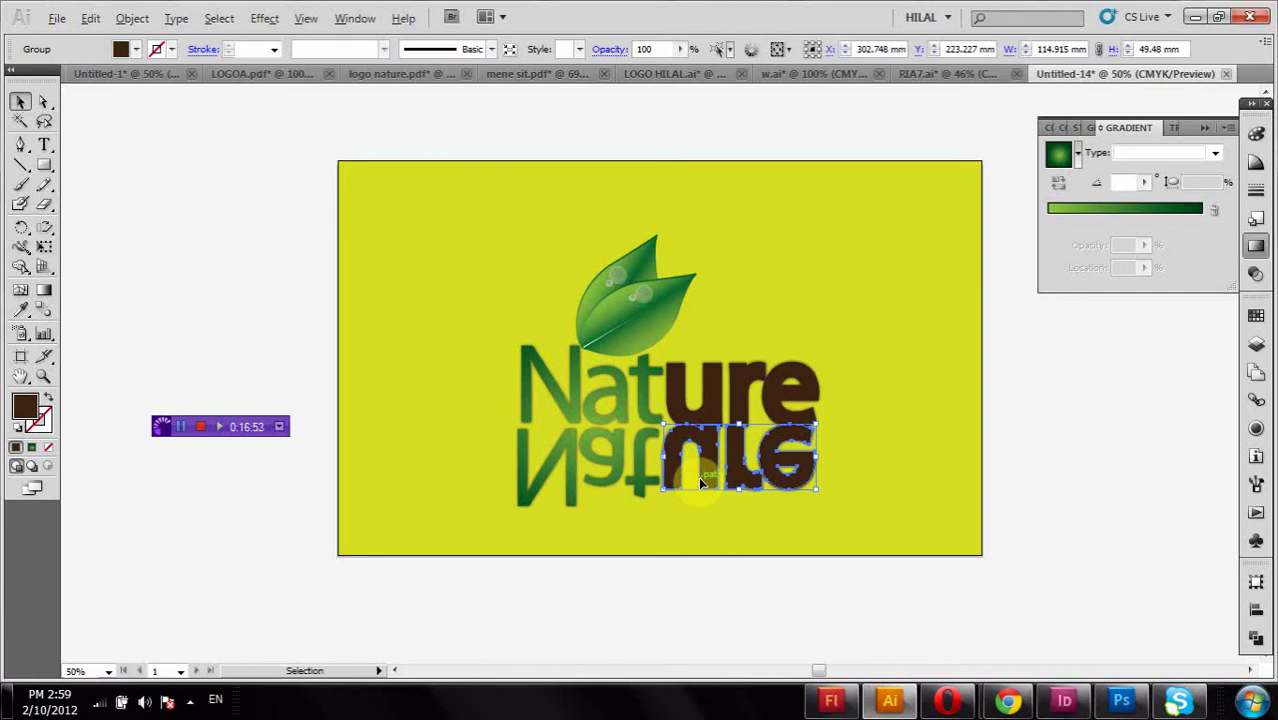
key("Down")
key("Down")
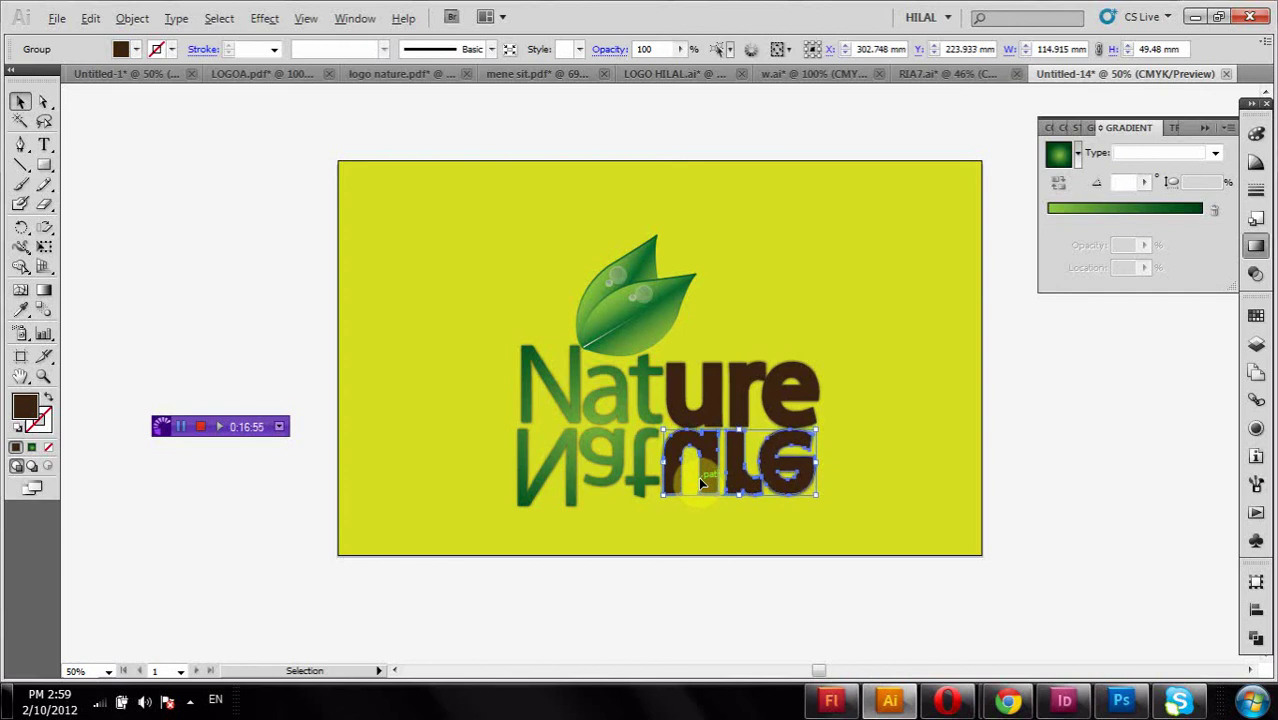
key("Right")
key("Right")
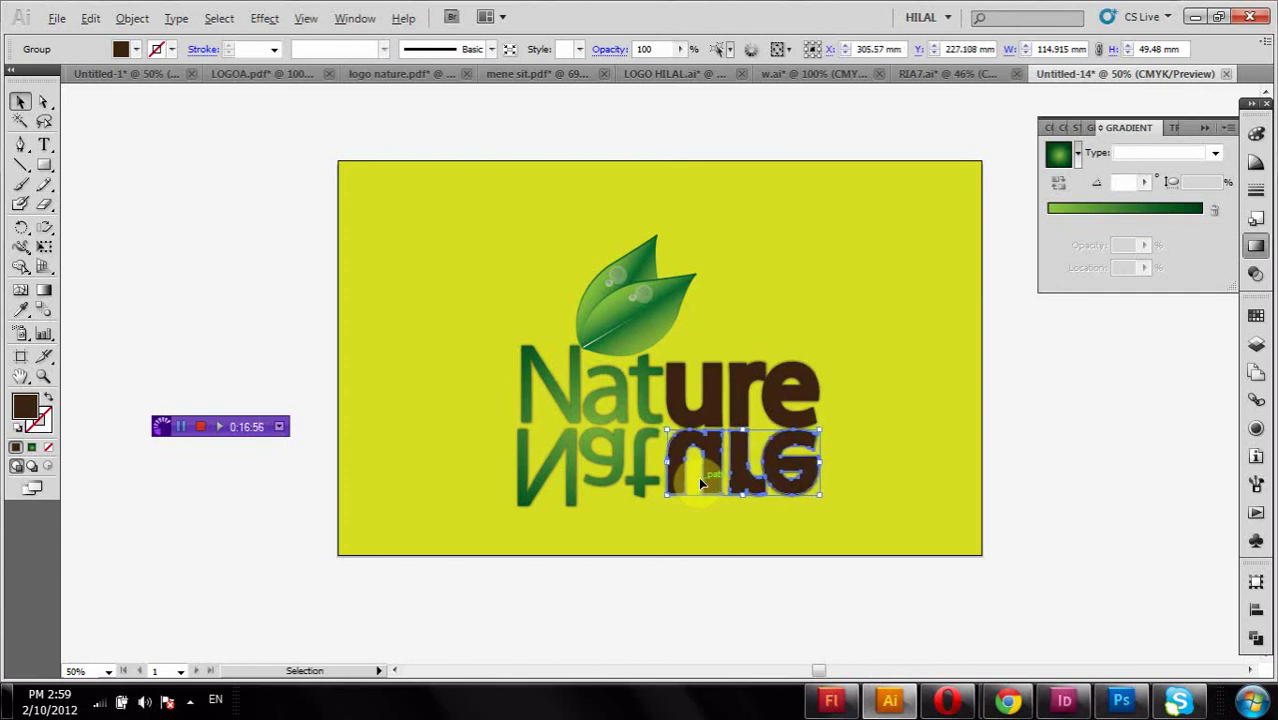
key("Right")
key("Left")
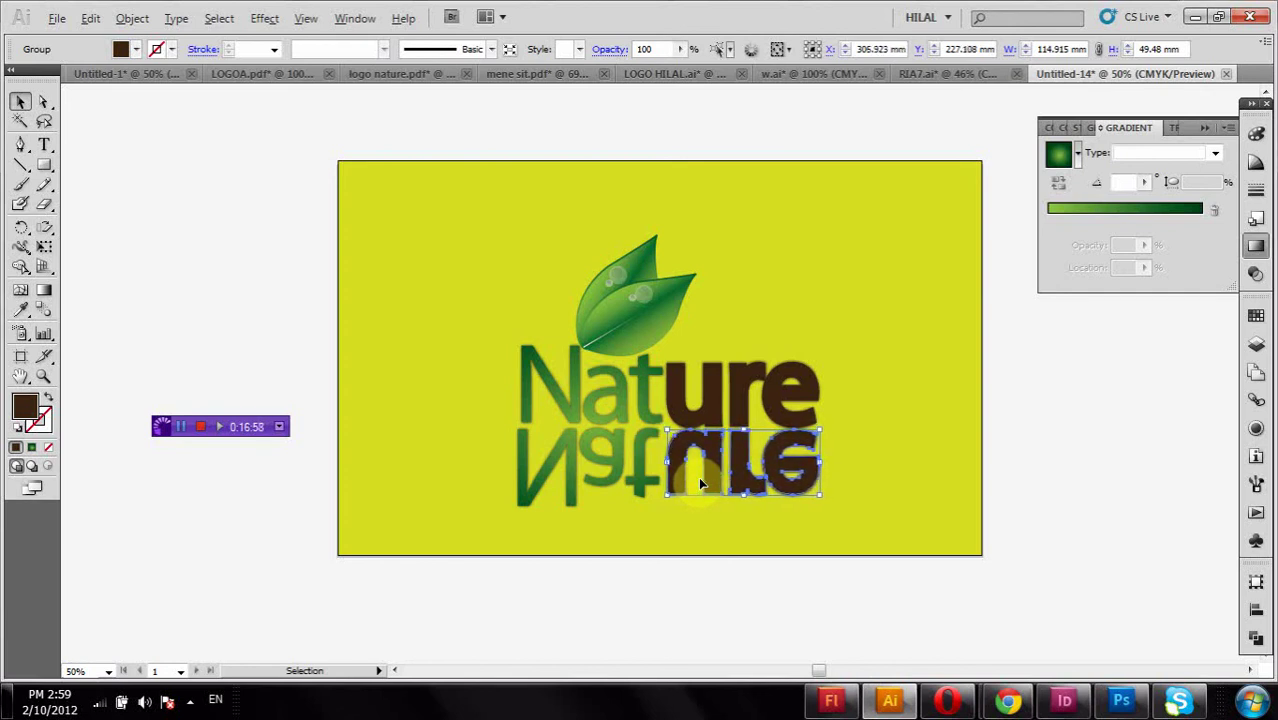
key("Up")
key("Up")
key("Up")
key("Up")
key("Up")
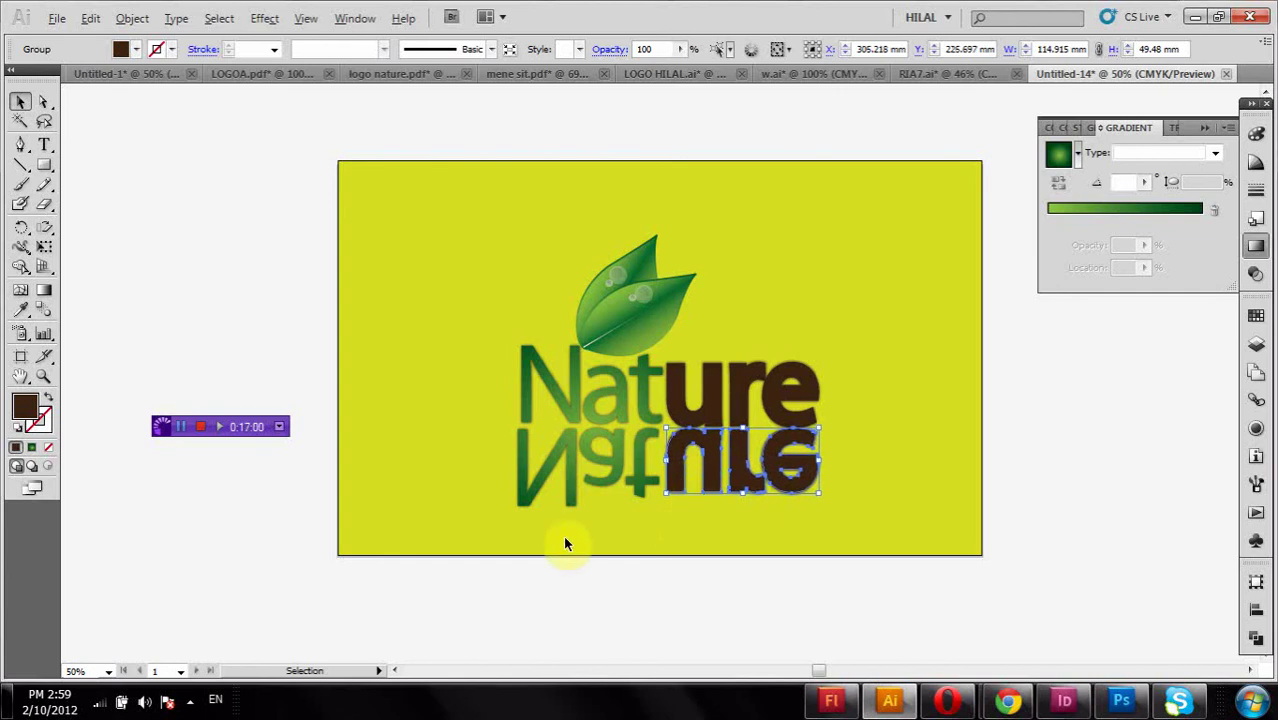
- Shift the flipped green "Nat" letters slightly right so they line up under the original letters
left_click(650, 485)
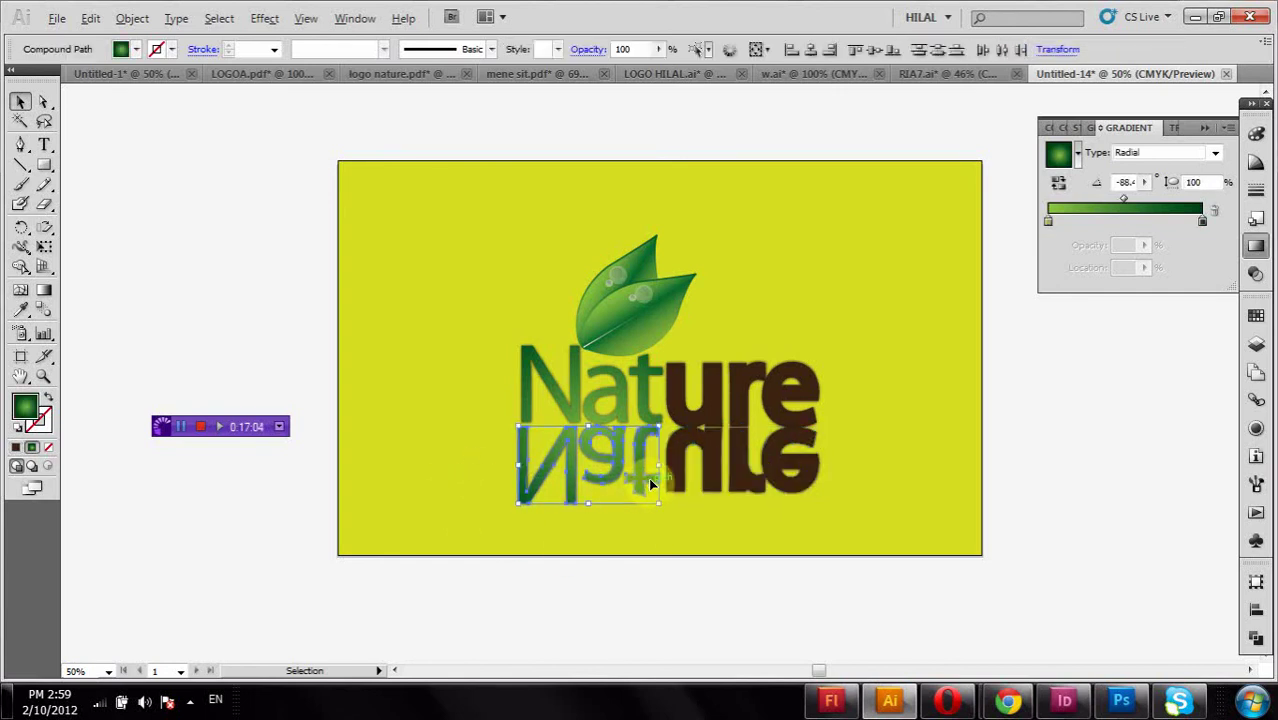
key("Right")
key("Right")
key("Right")
key("Right")
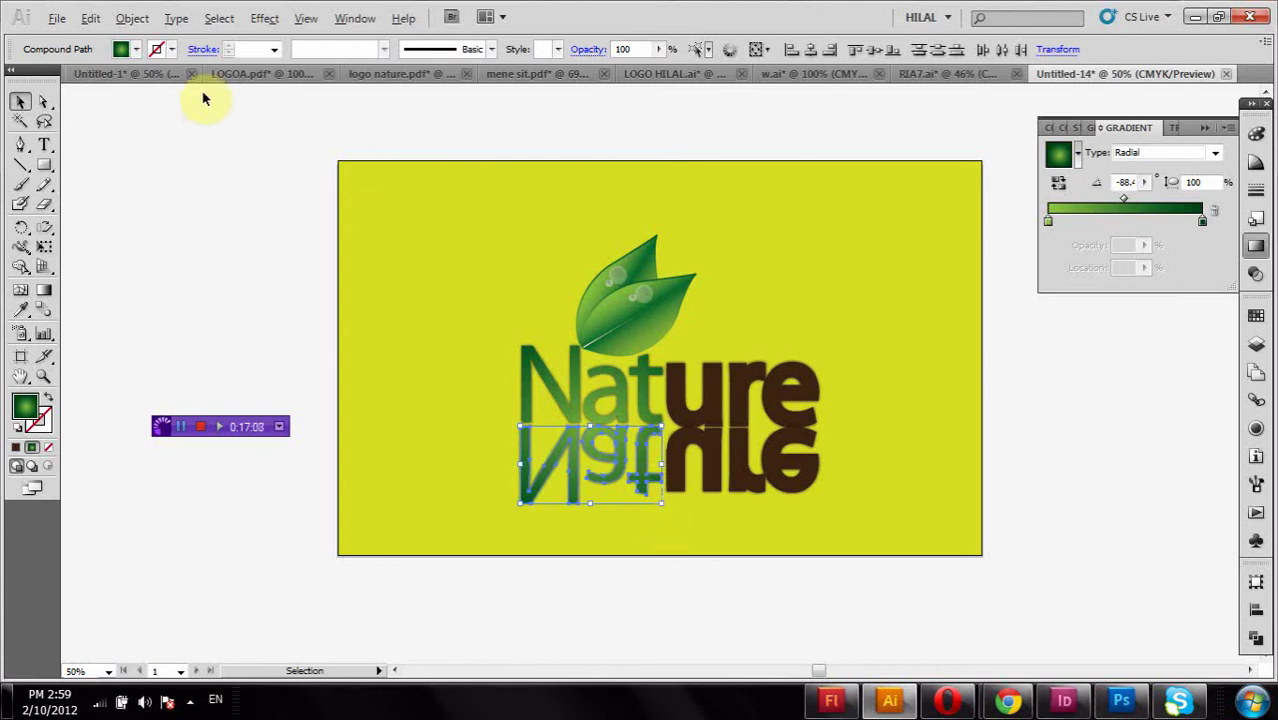
- Lower the opacity of the flipped green "Nat" letters to 33%
left_click(657, 49)
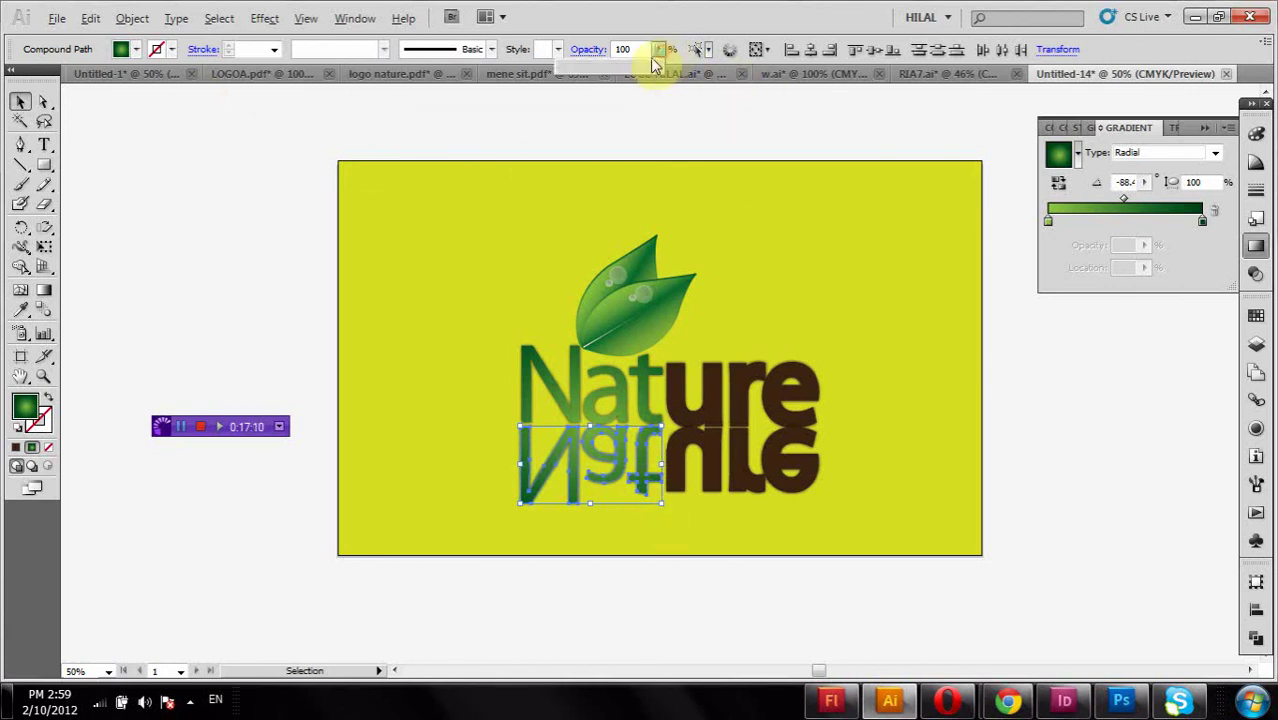
left_click_drag(606, 67, 582, 70)
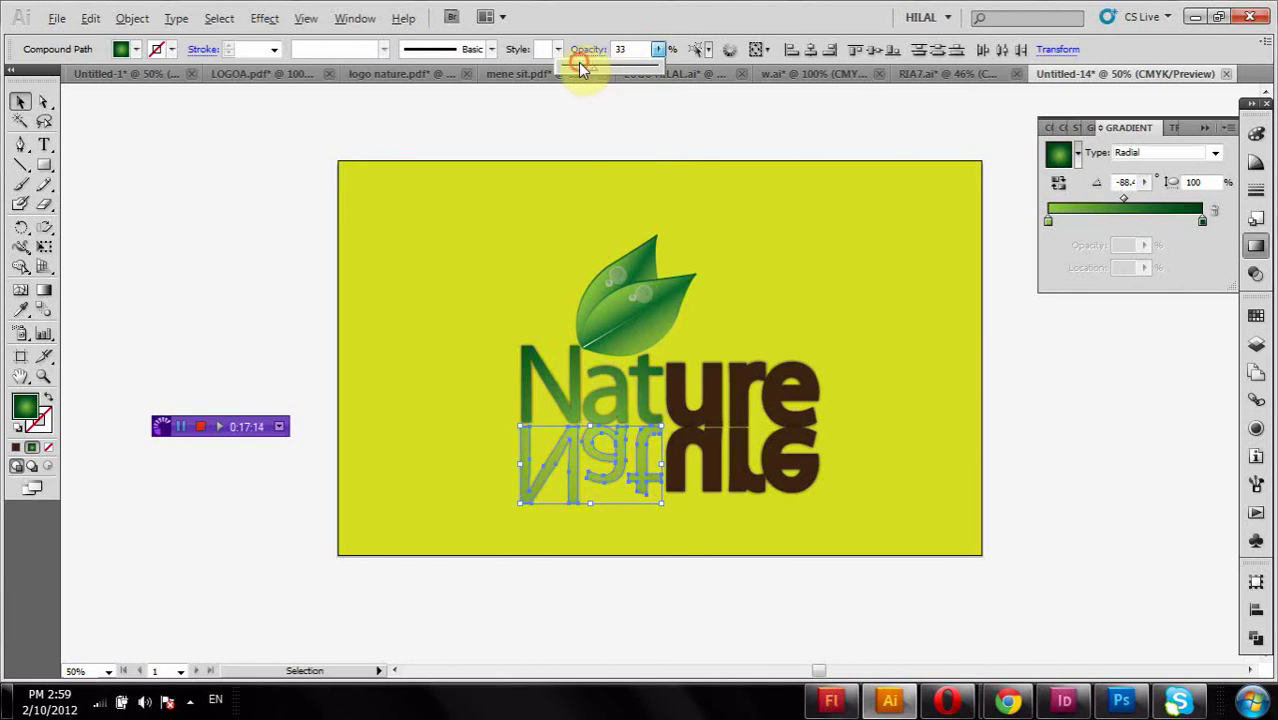
left_click(617, 115)
- Lower the opacity of the flipped brown "ure" letters to 14%
left_click_drag(853, 470, 701, 474)
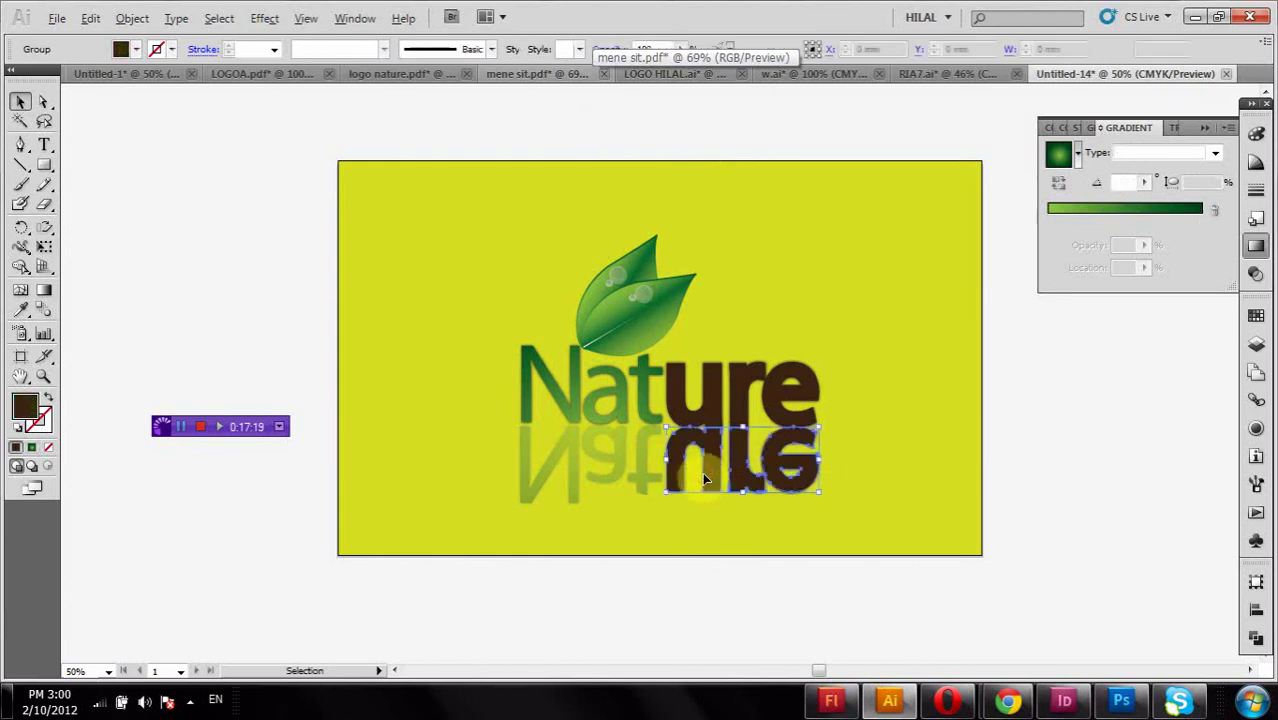
left_click(678, 51)
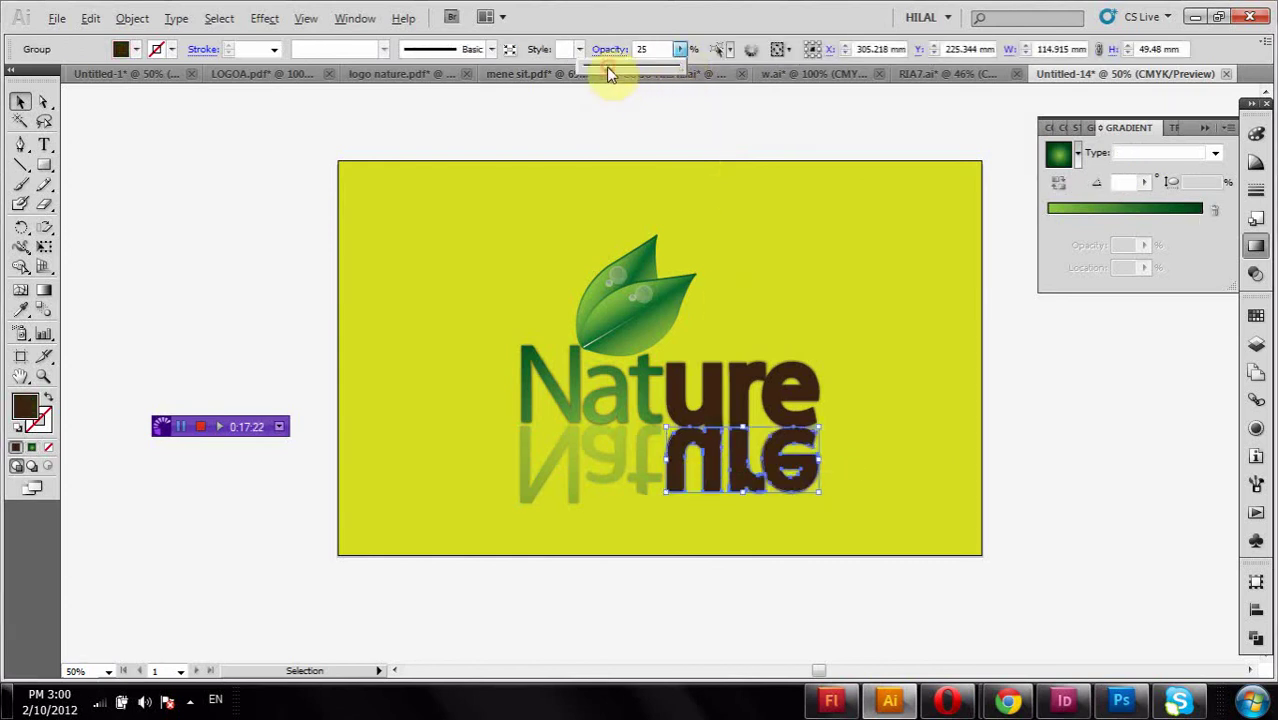
left_click_drag(608, 75, 597, 72)
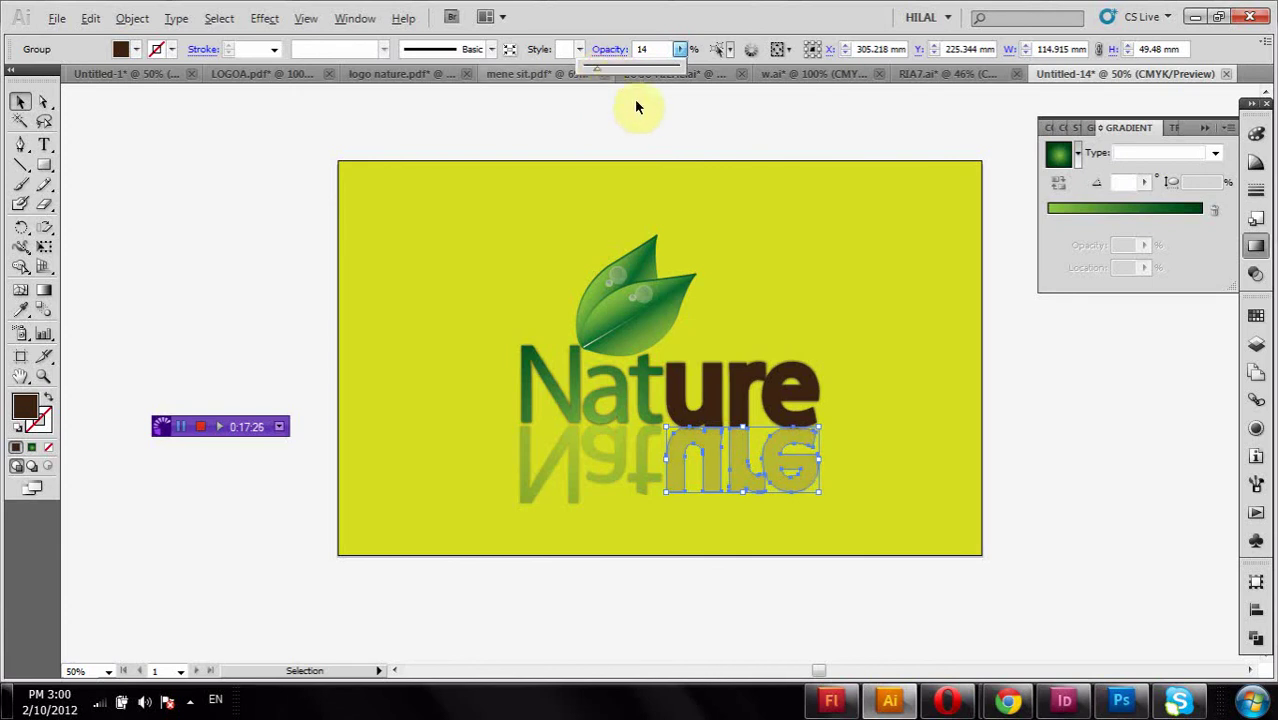
left_click(657, 113)
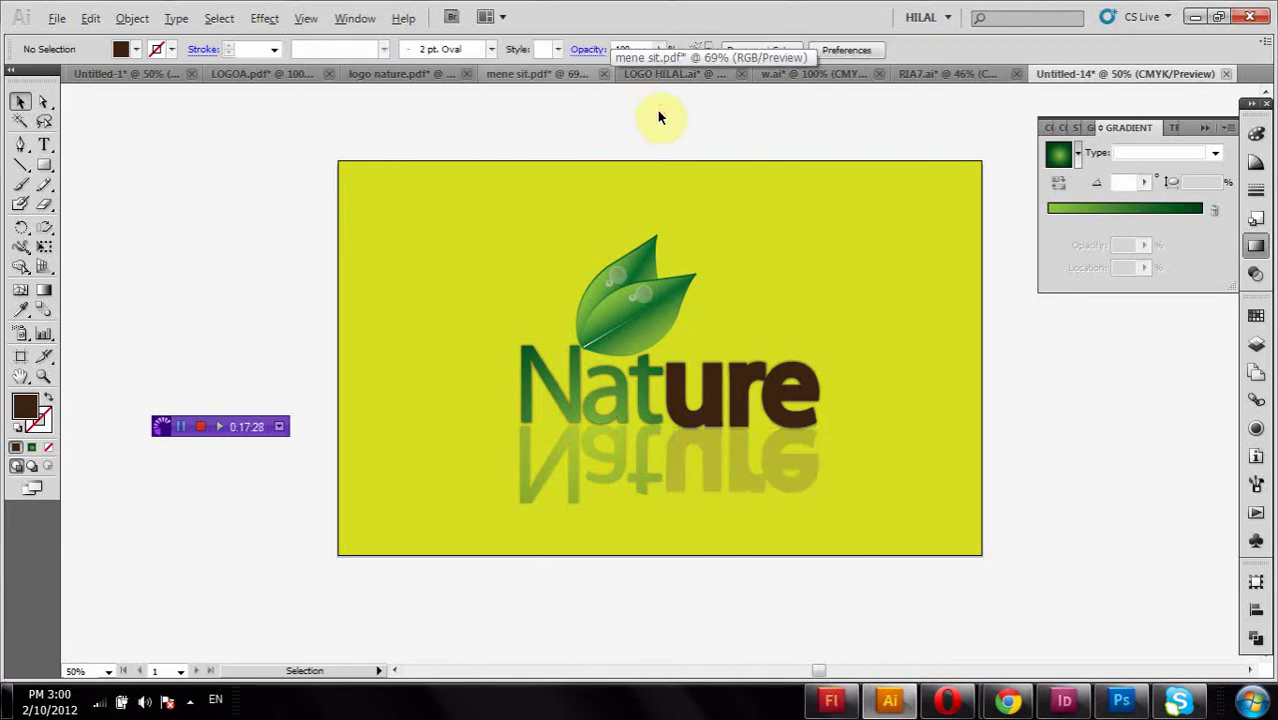
- Expand the appearance of the flipped green "Nat" letters and leave everything deselected
left_click(641, 455)
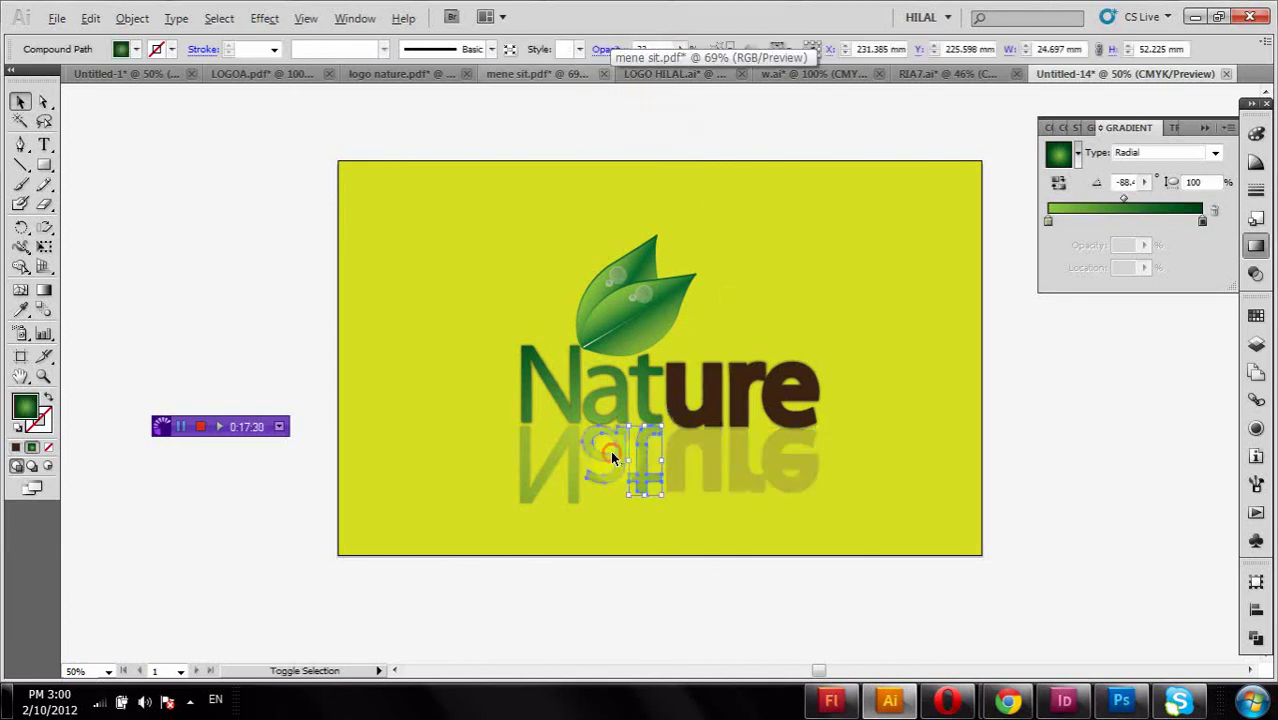
right_click(575, 455)
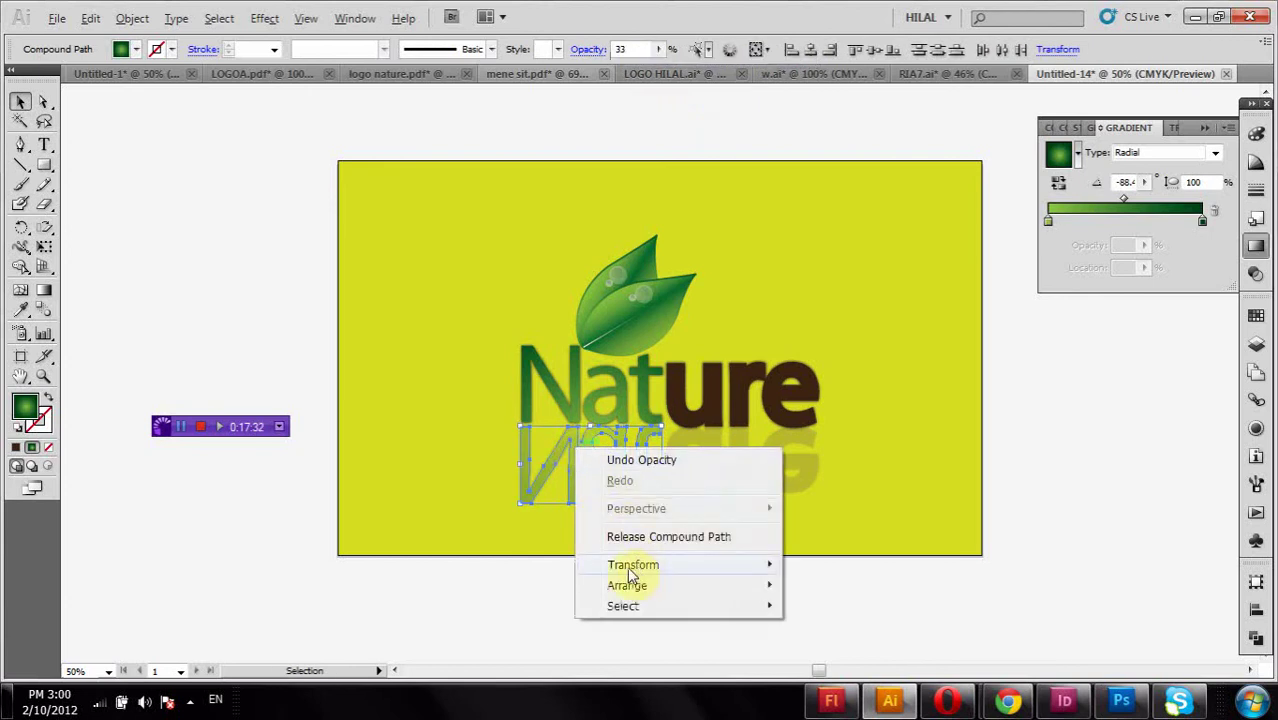
left_click(124, 22)
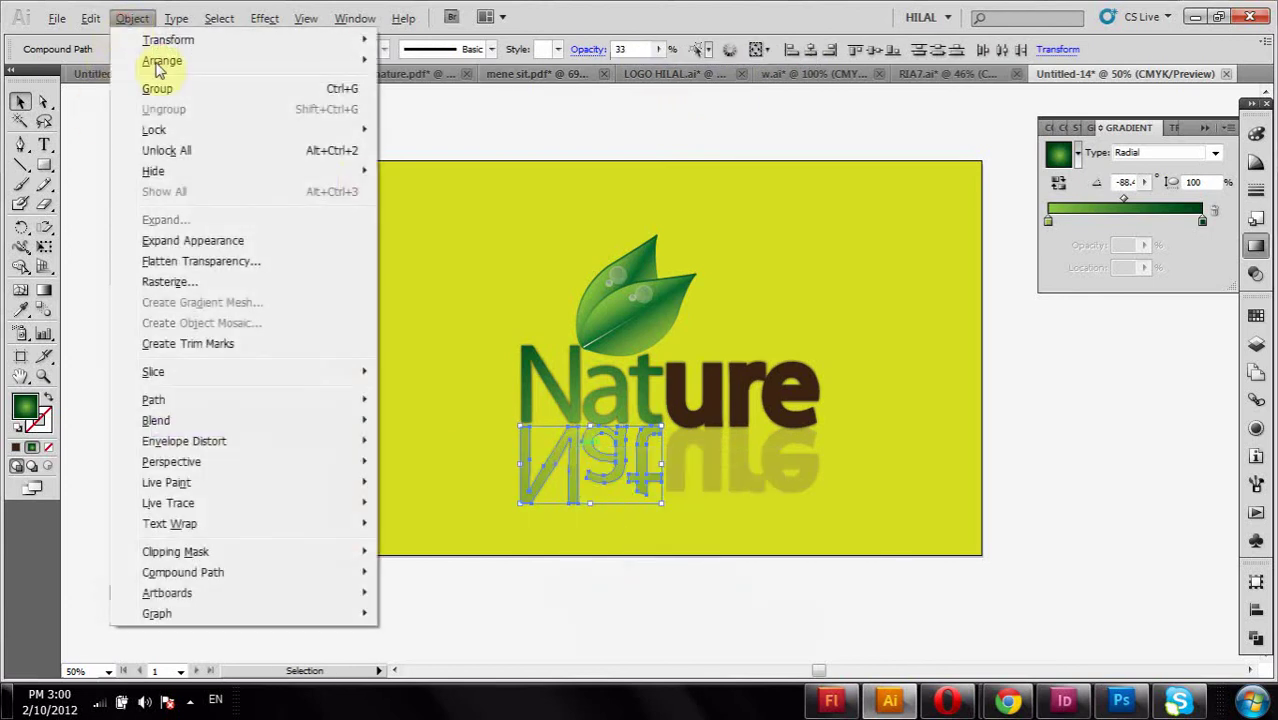
left_click(190, 242)
left_click(328, 314)
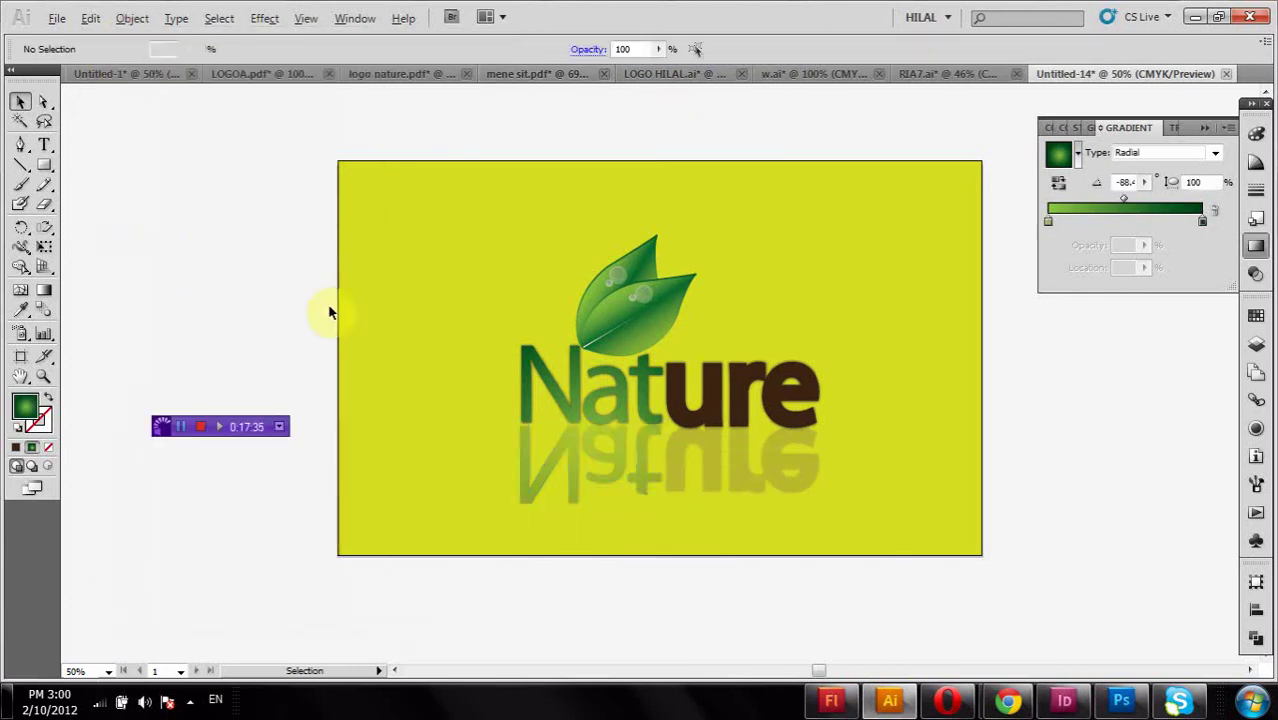
left_click(558, 437)
mouse_move(561, 443)
left_mouse_down()
mouse_move(459, 452)
mouse_move(576, 457)
left_mouse_up()
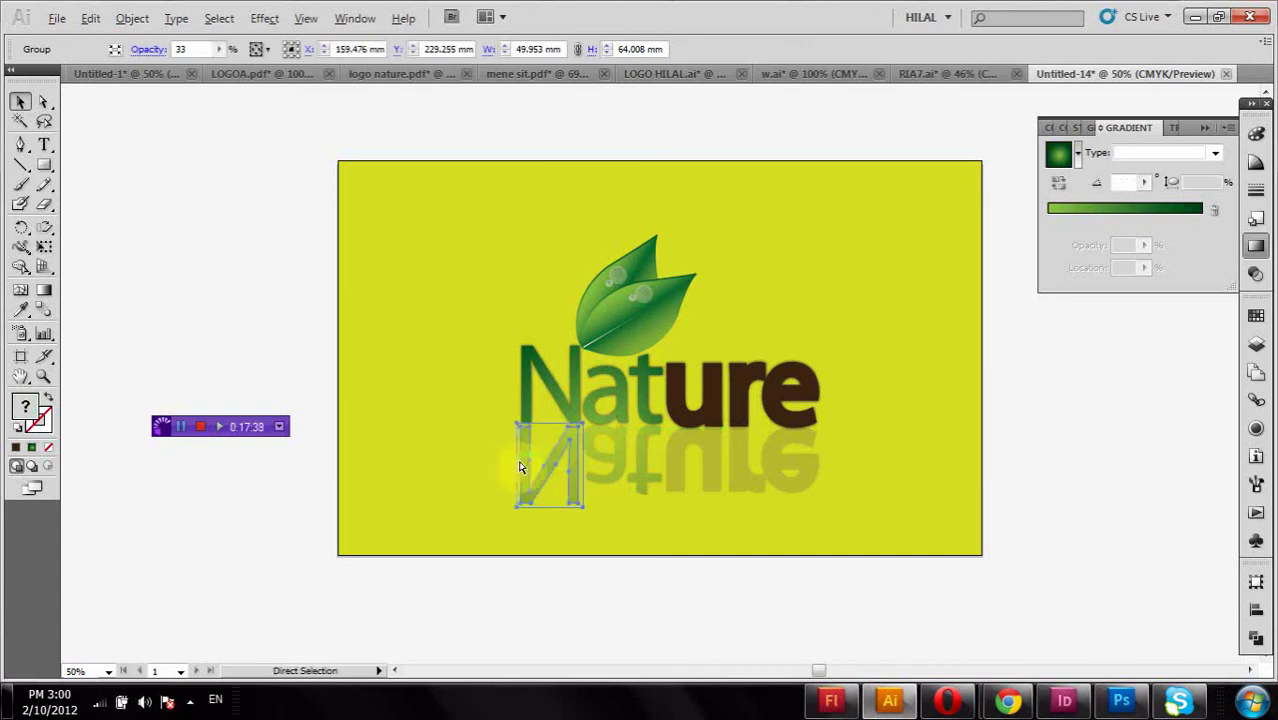
left_click(587, 574)
- Draw a rectangle about 252 × 78 mm over the reflected word and fill it with the linear black-to-transparent gradient preset
left_click_drag(43, 165, 95, 170)
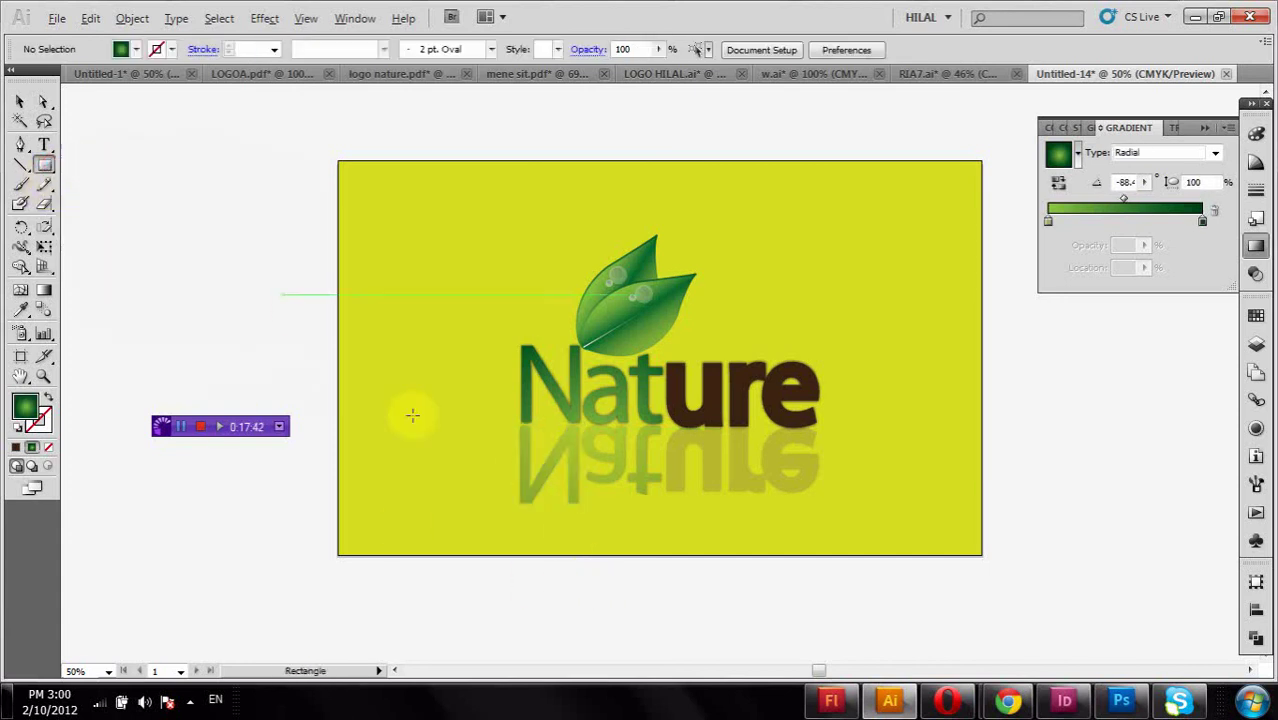
left_click_drag(509, 530, 843, 428)
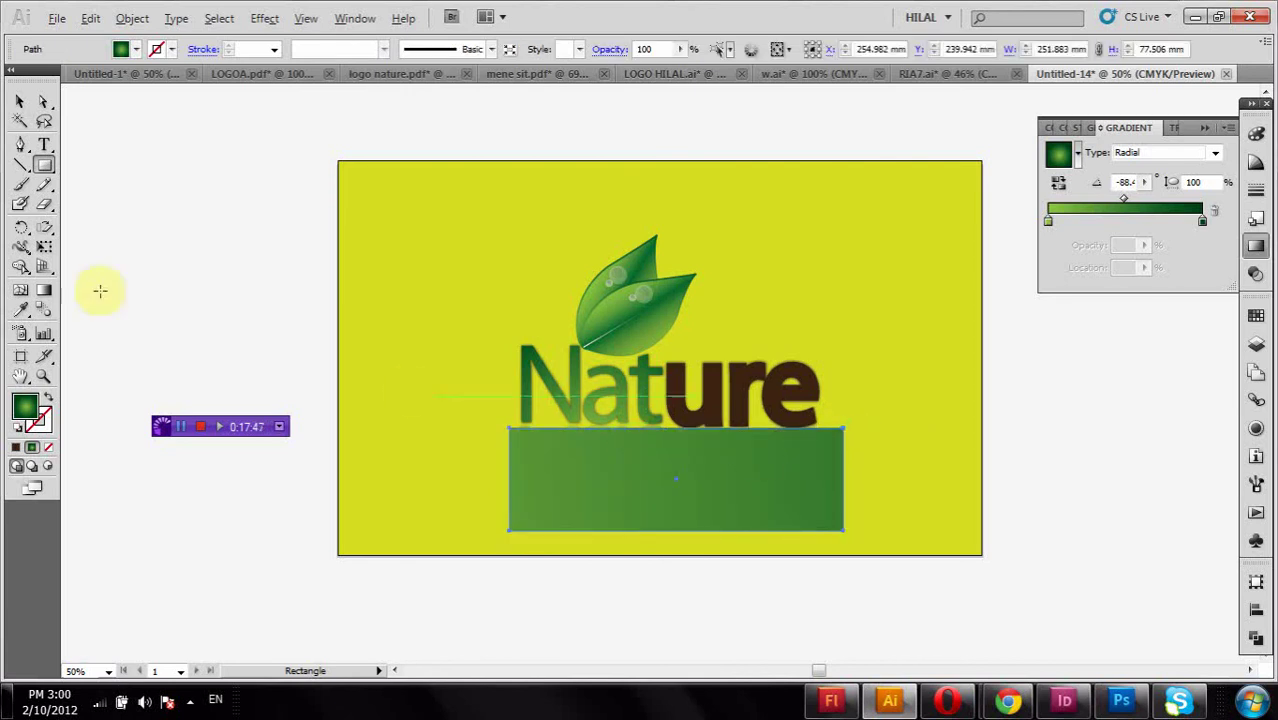
left_click(21, 311)
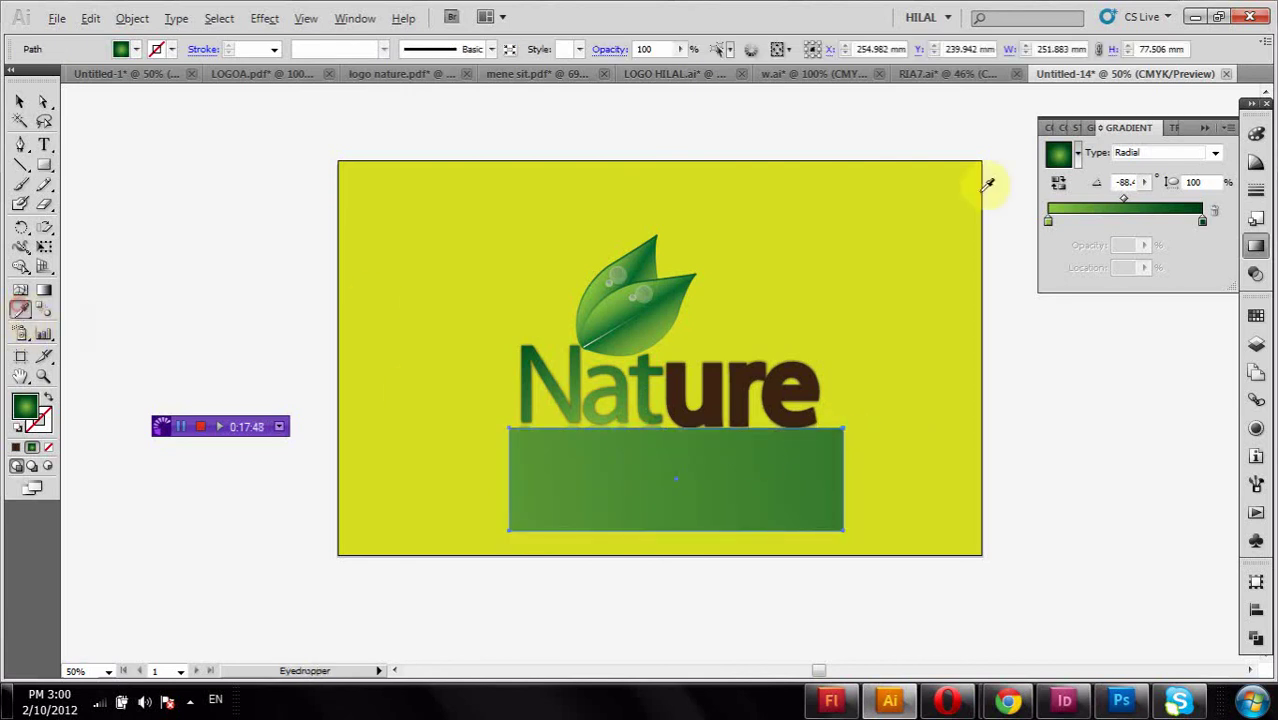
left_click(1077, 155)
left_click(1090, 226)
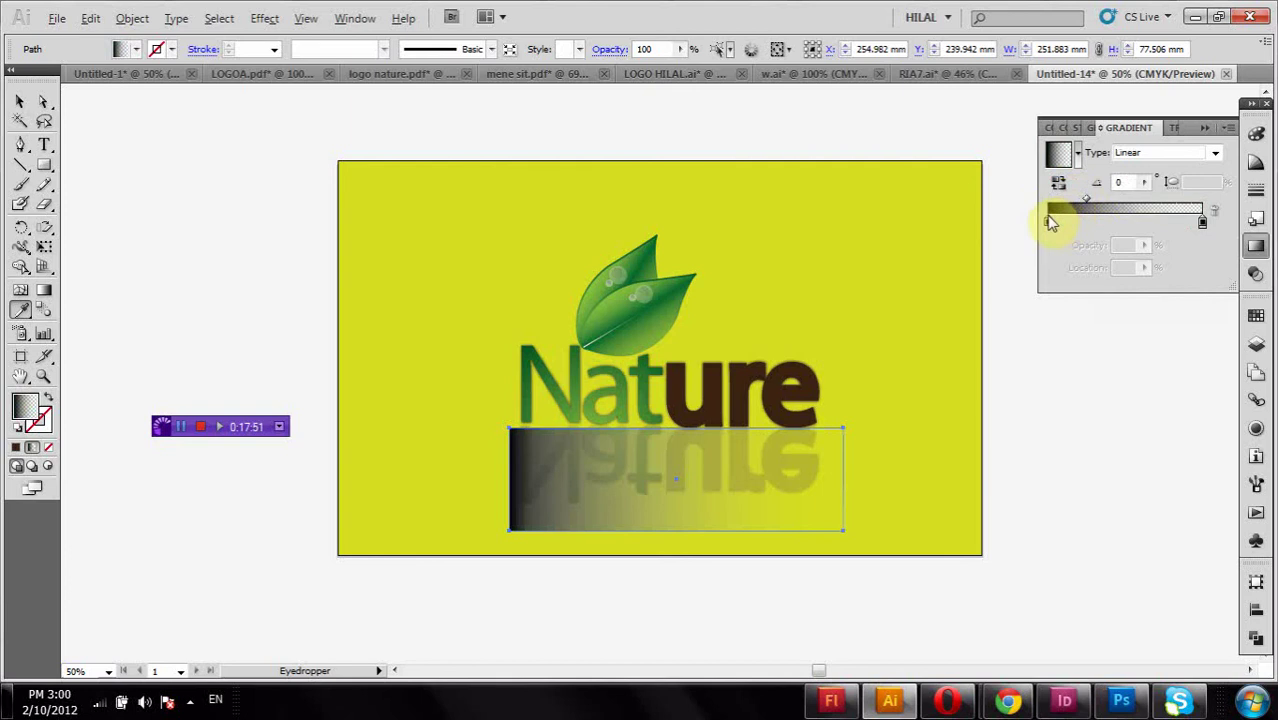
- Recolor the overlay rectangle's gradient with the background's yellow-green on the opaque stop and the light green swatch on the transparent stop
left_click(1049, 213)
double_click(1048, 220)
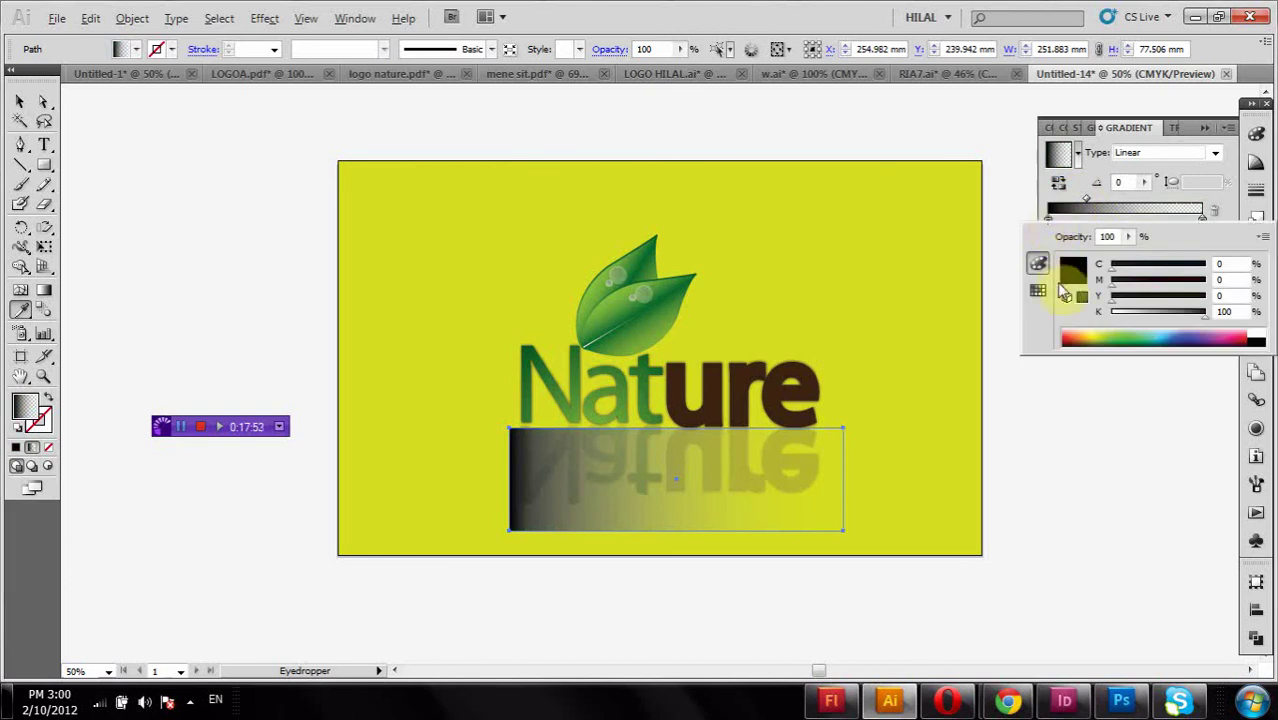
left_click(1038, 290)
left_click(1063, 274)
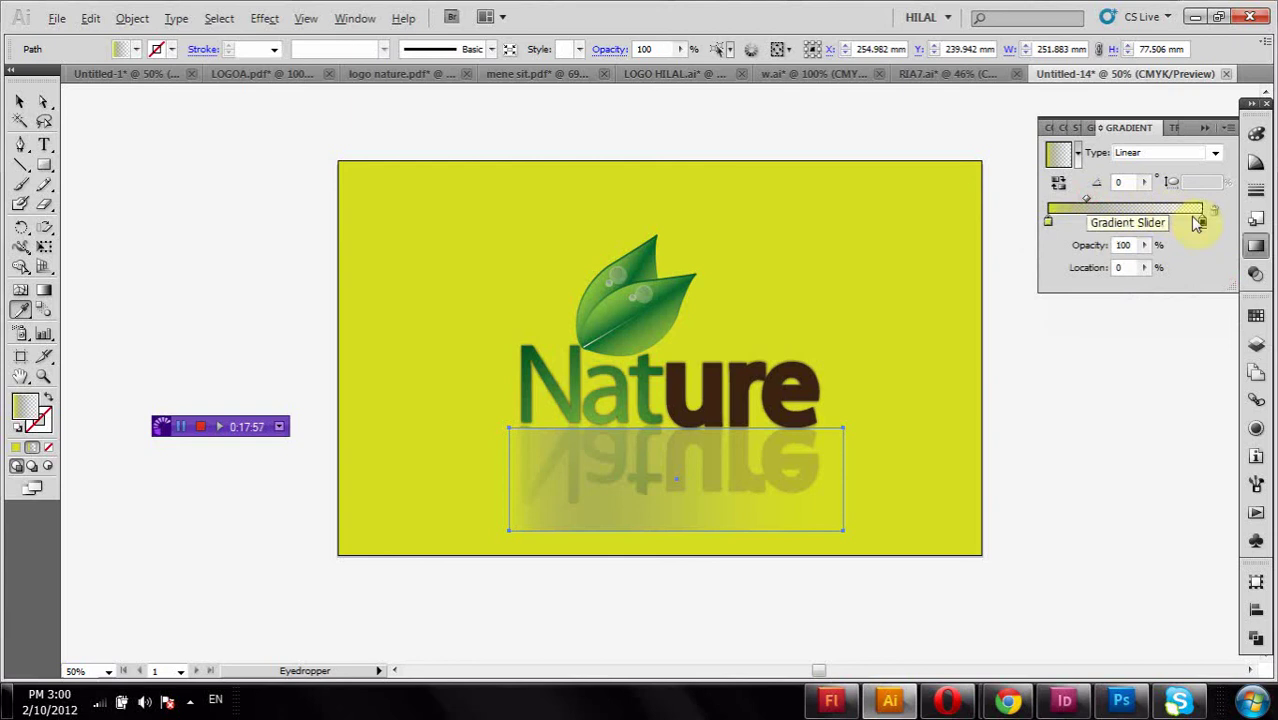
double_click(1202, 220)
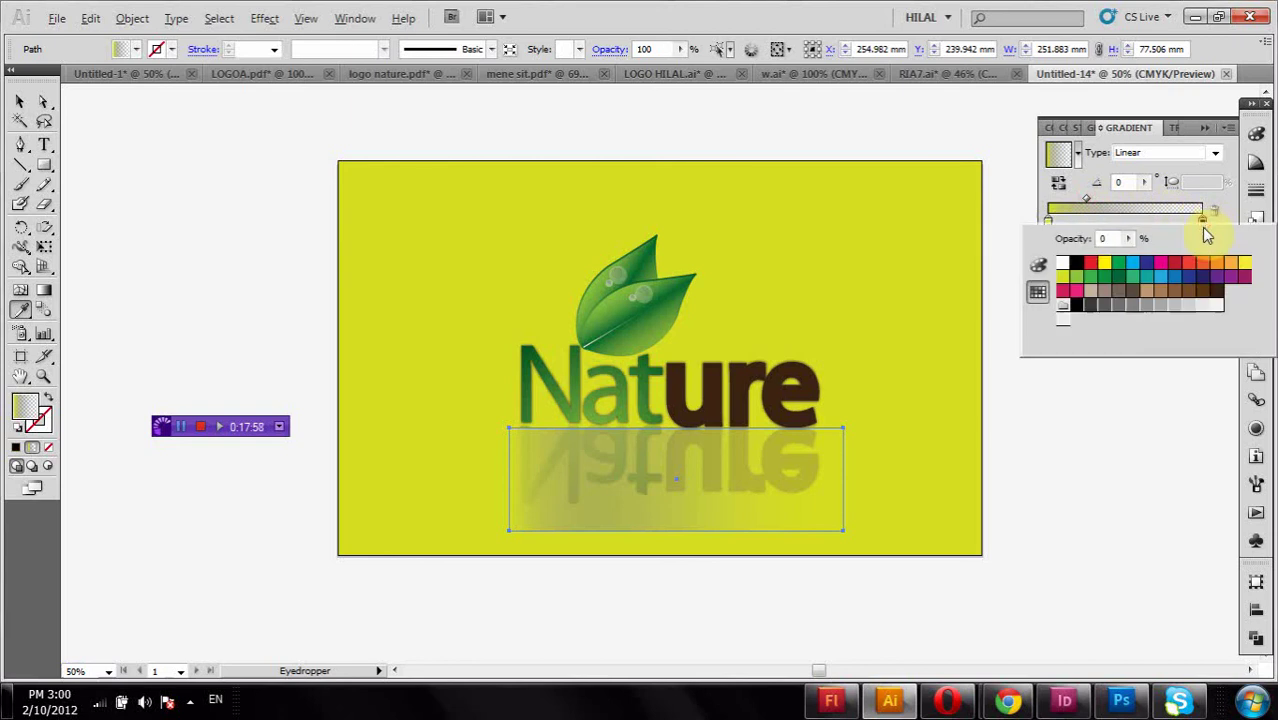
left_click(1071, 281)
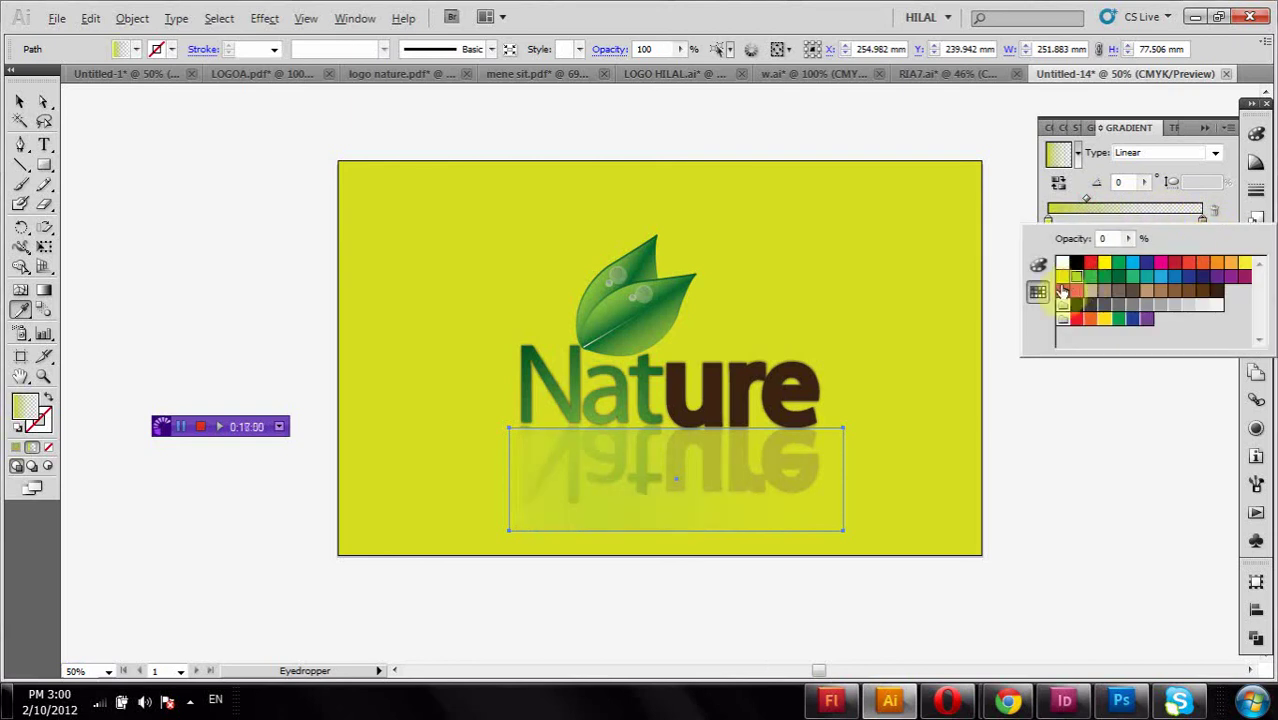
- Redirect the overlay rectangle's gradient nearly vertically, from opaque just below its bottom edge to transparent near its top edge
left_click(45, 293)
left_click_drag(668, 541, 668, 443)
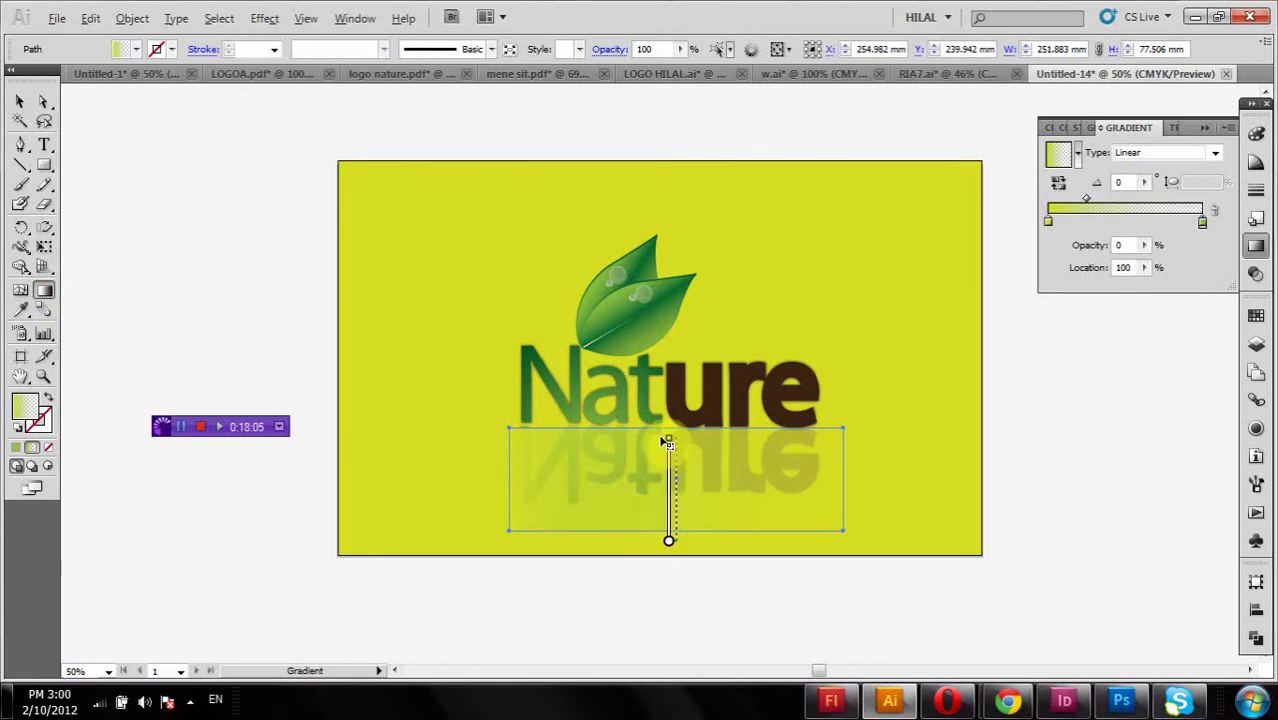
left_click_drag(680, 540, 672, 437)
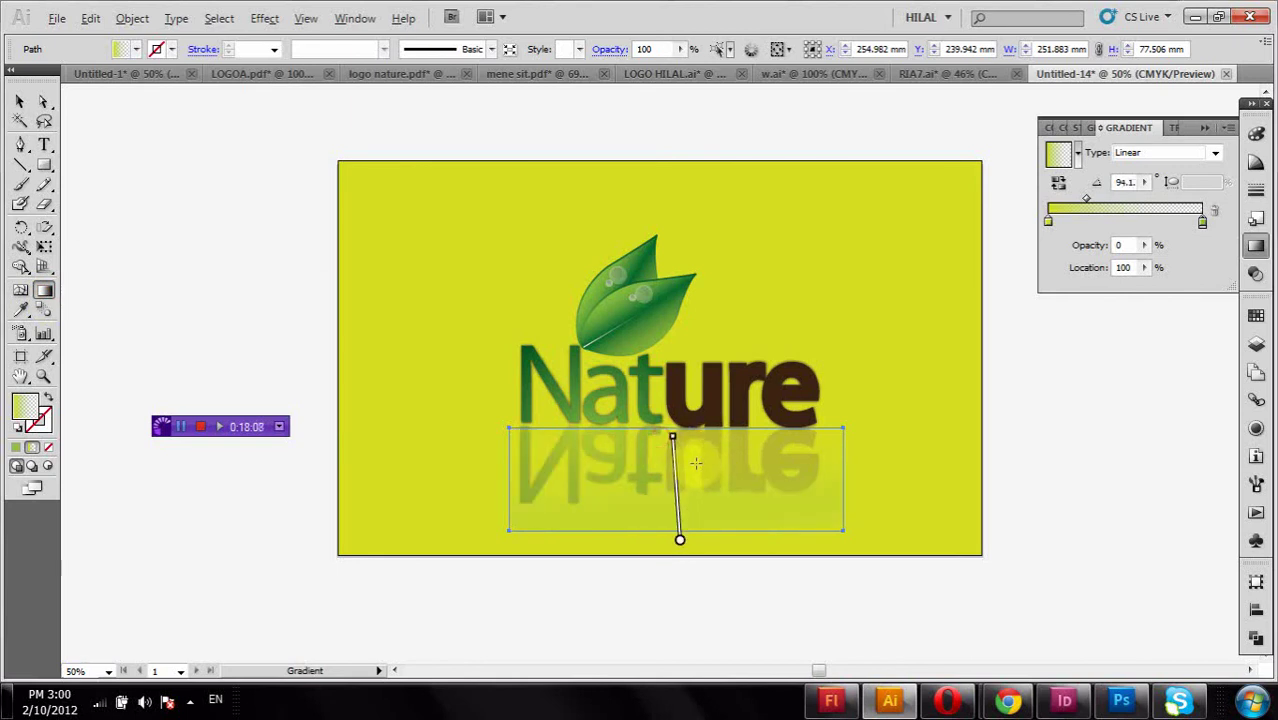
- Shift the gradient's midpoint to 87% towards the transparent stop so the reflection fades out sooner
left_click_drag(1097, 205, 1155, 205)
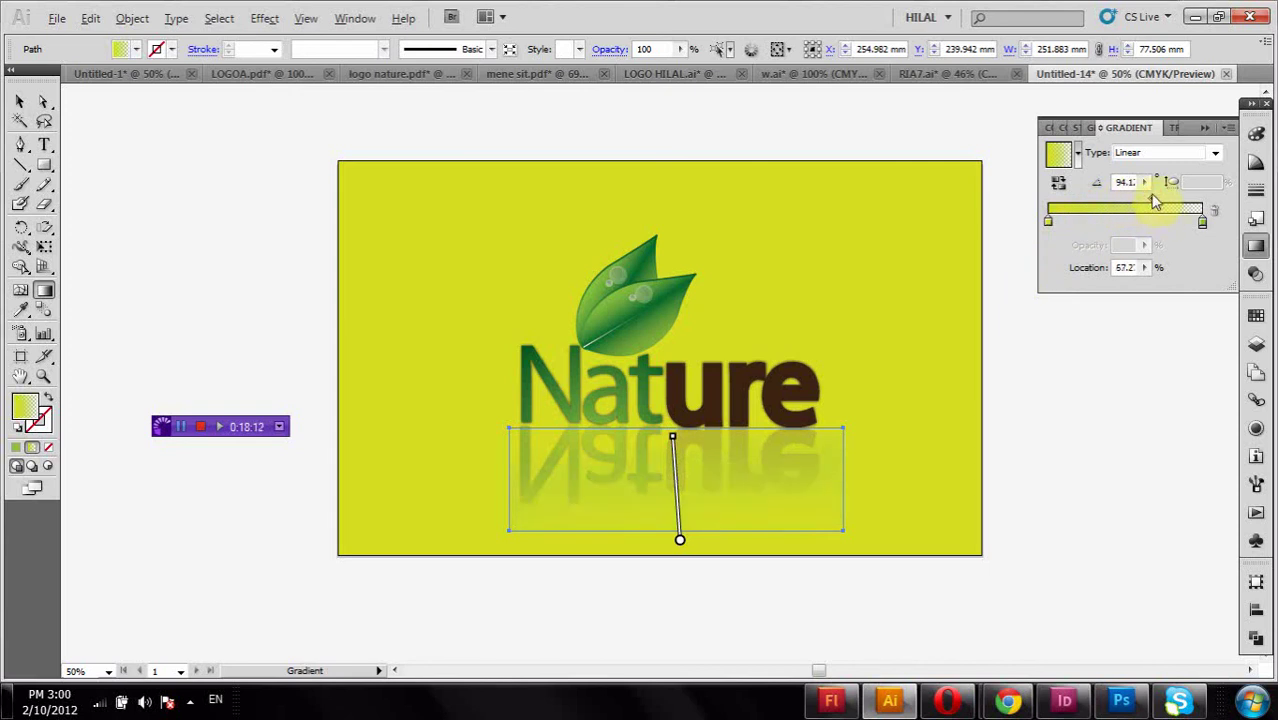
left_click_drag(1190, 204, 1198, 208)
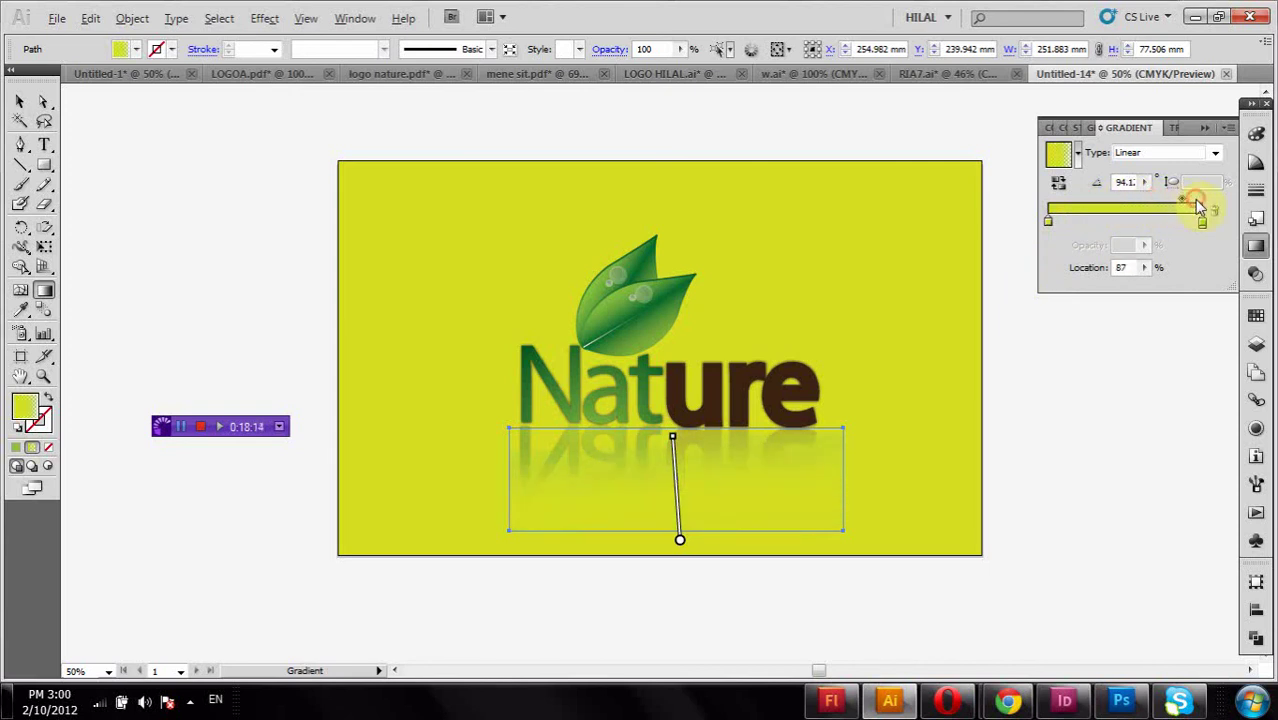
left_click(1201, 222)
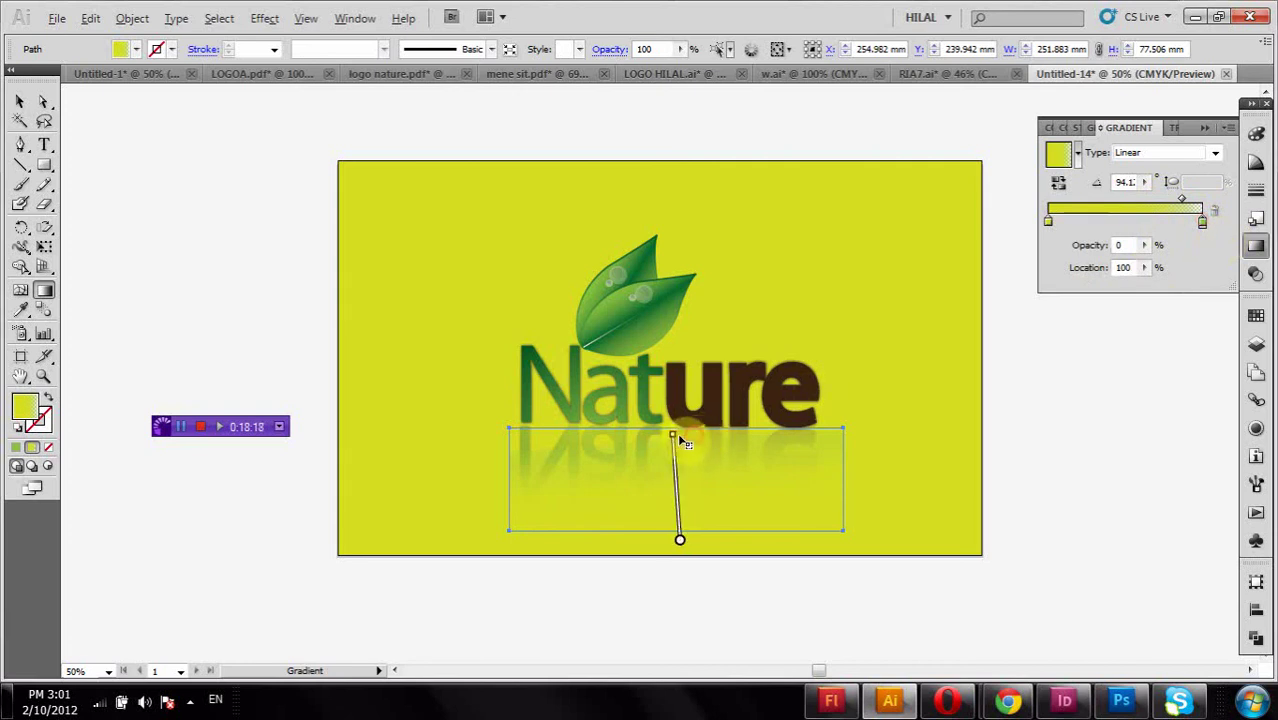
- Straighten the overlay gradient to about 90.5°, recolor its transparent stop with the background's yellow-green swatch, and deselect the rectangle
left_click_drag(674, 430, 680, 428)
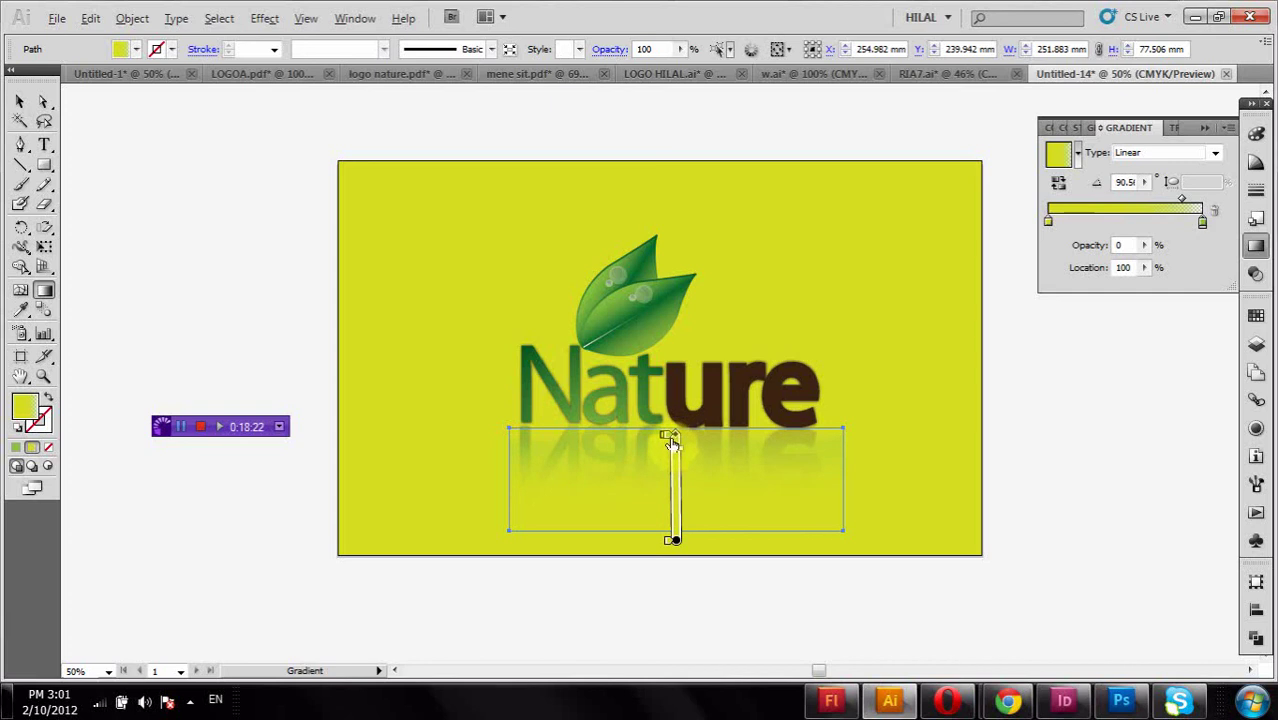
double_click(669, 438)
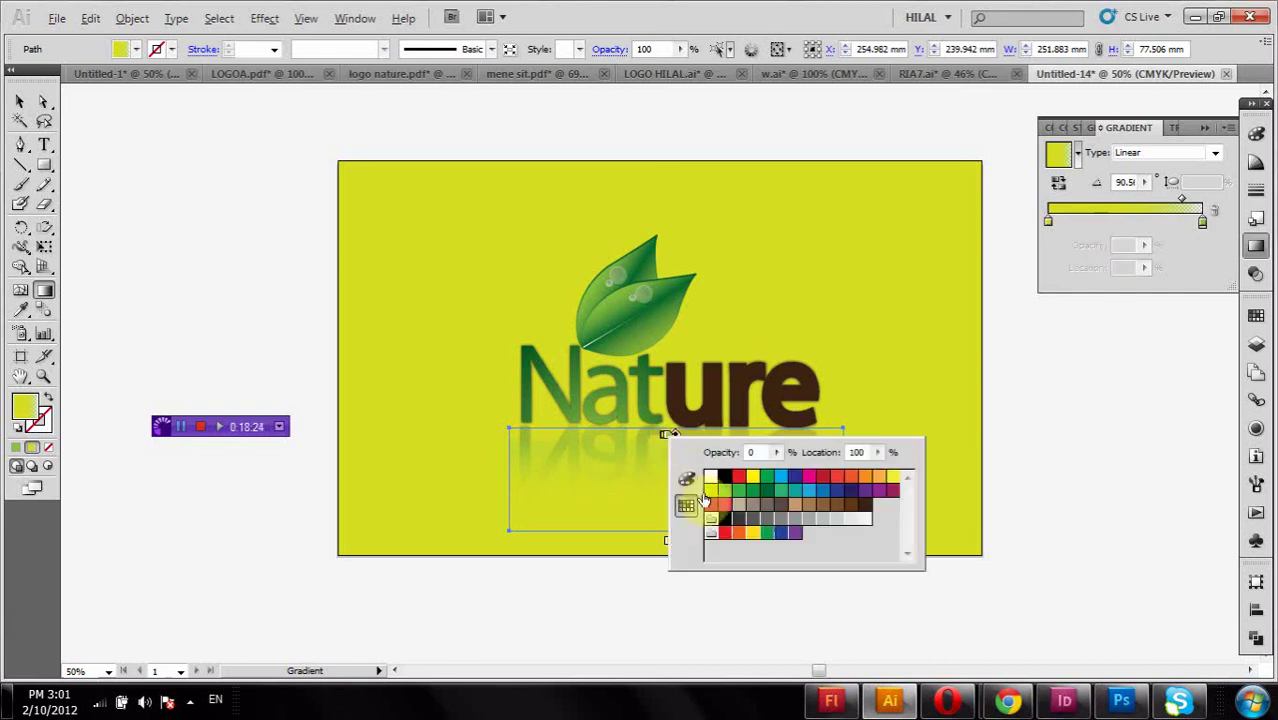
left_click(710, 491)
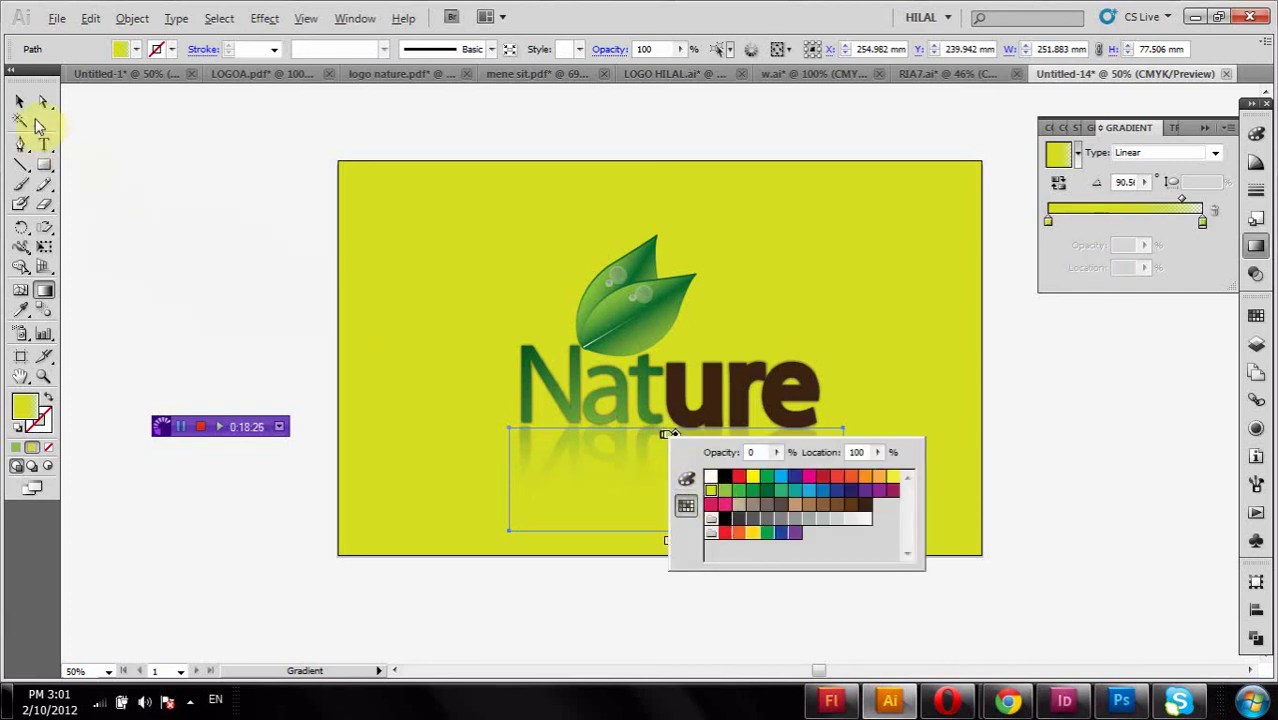
left_click(70, 128)
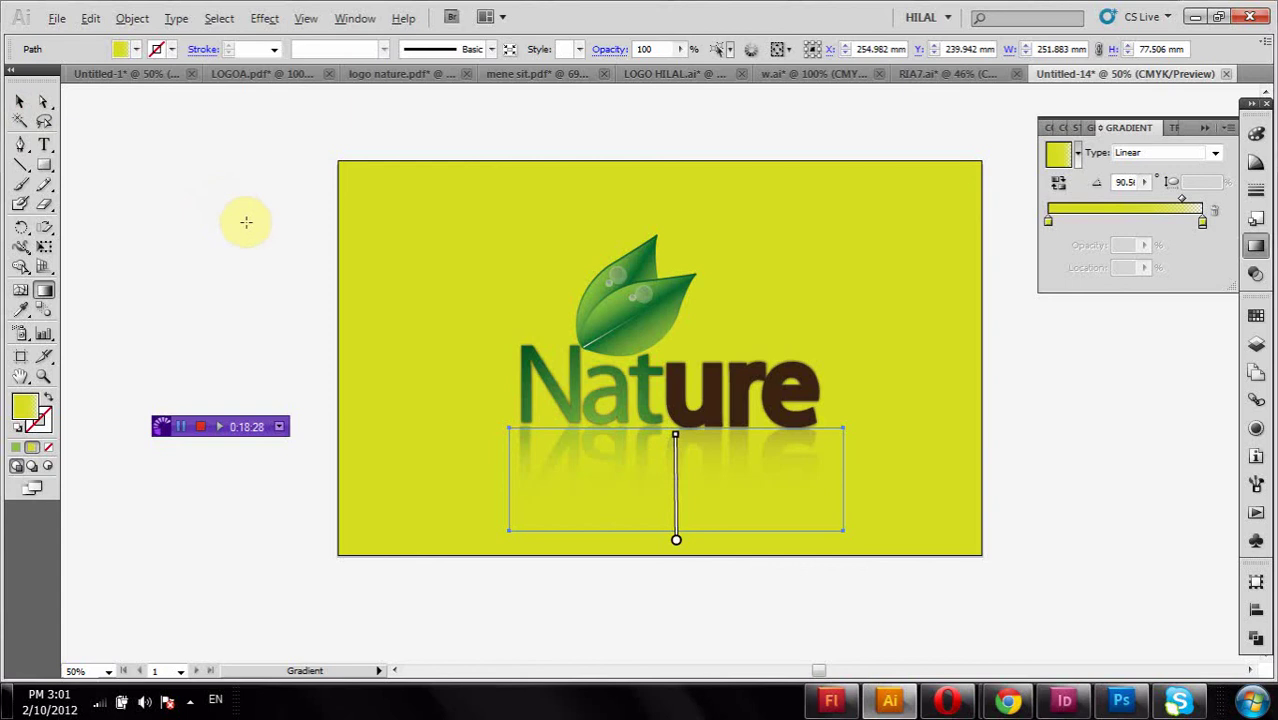
left_click(20, 101)
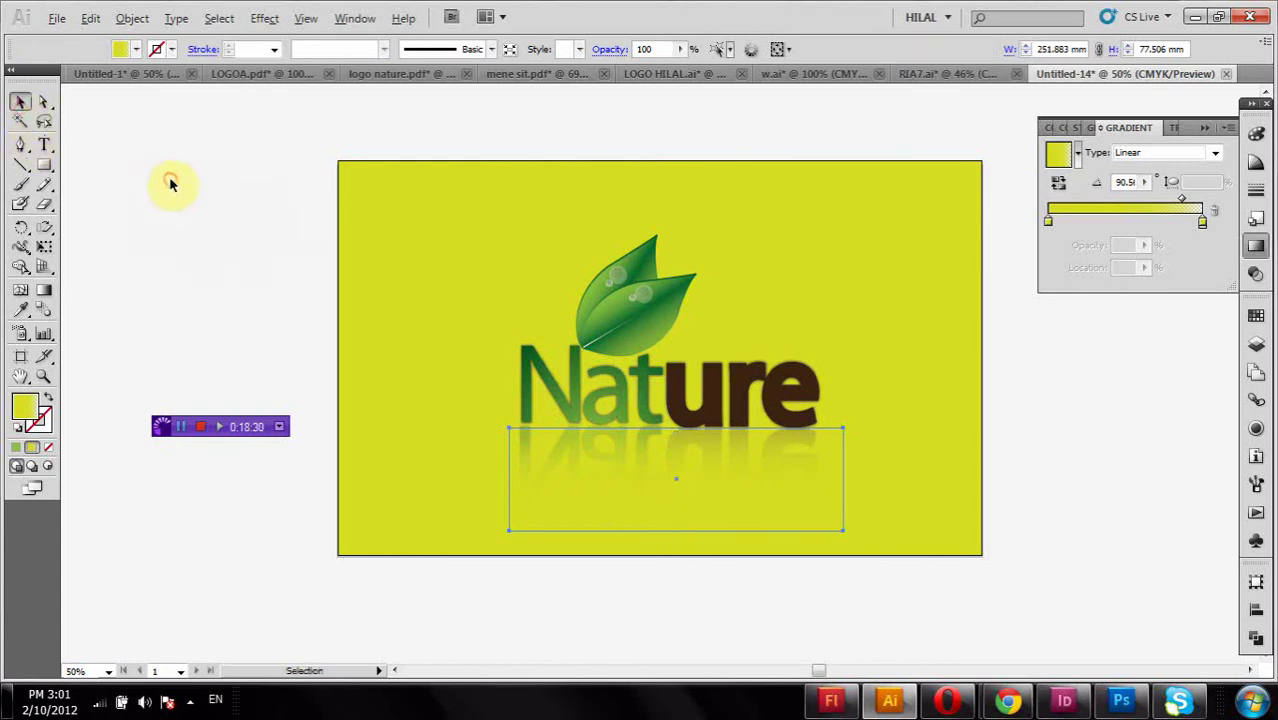
left_click(71, 178)
- Draw a rectangle about 205 × 73 mm across the artboard's top edge and fill it with a solid brown swatch
left_click(44, 165)
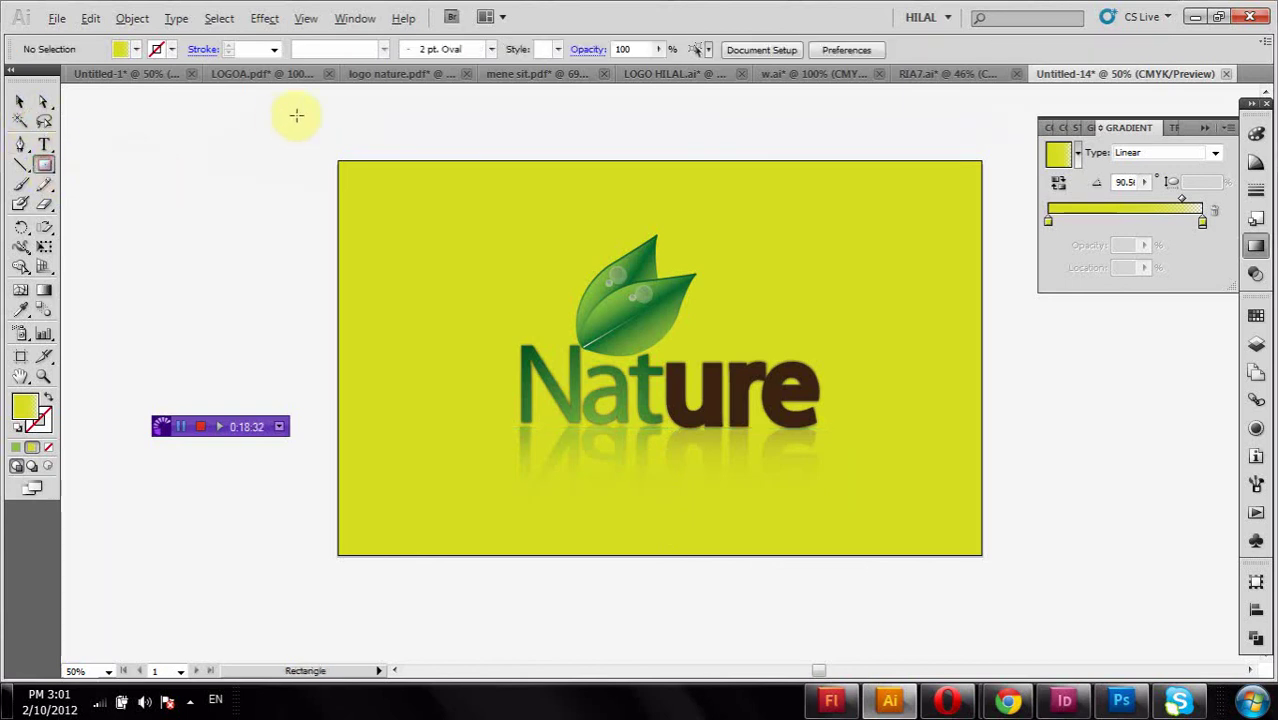
left_click(20, 145)
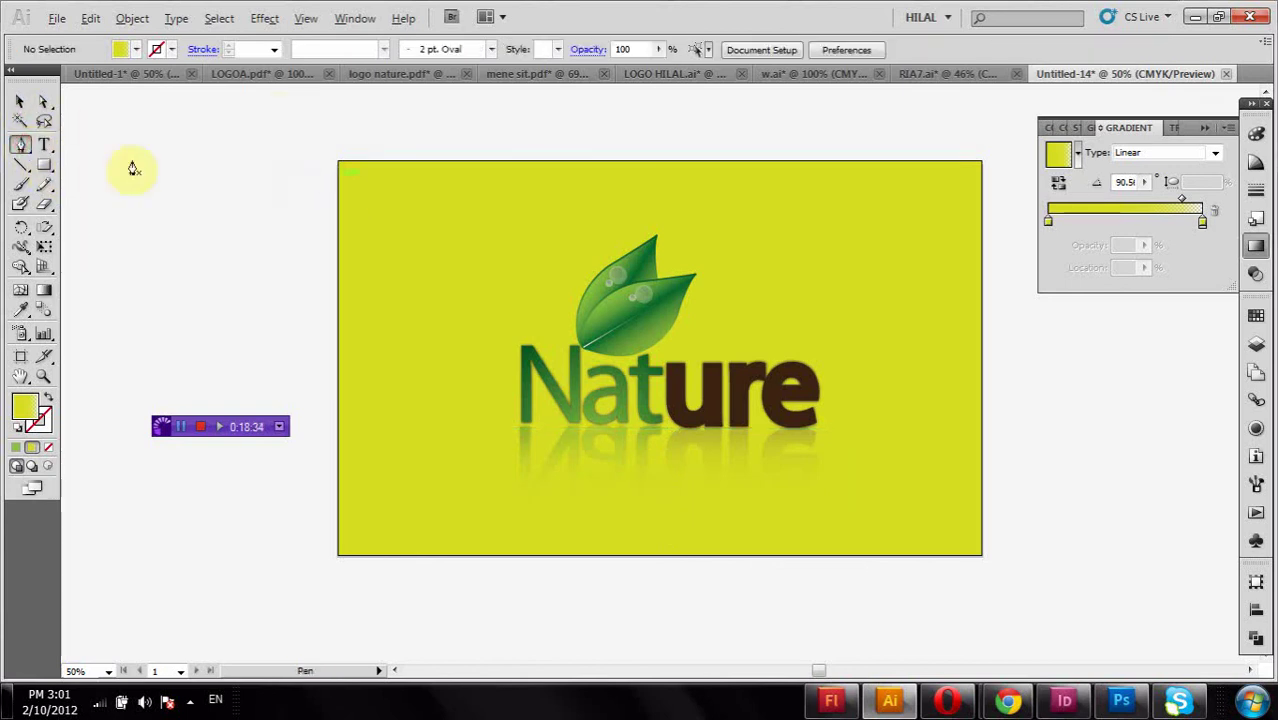
left_click_drag(44, 168, 114, 173)
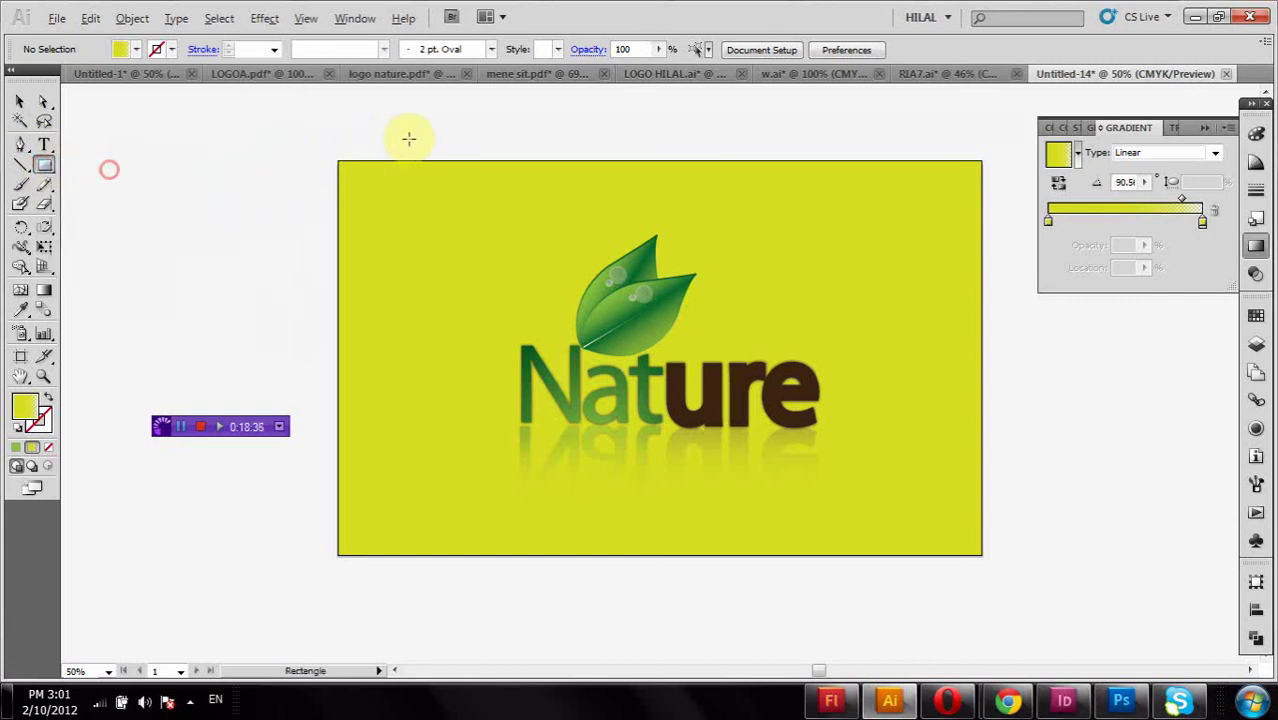
left_click_drag(439, 128, 712, 223)
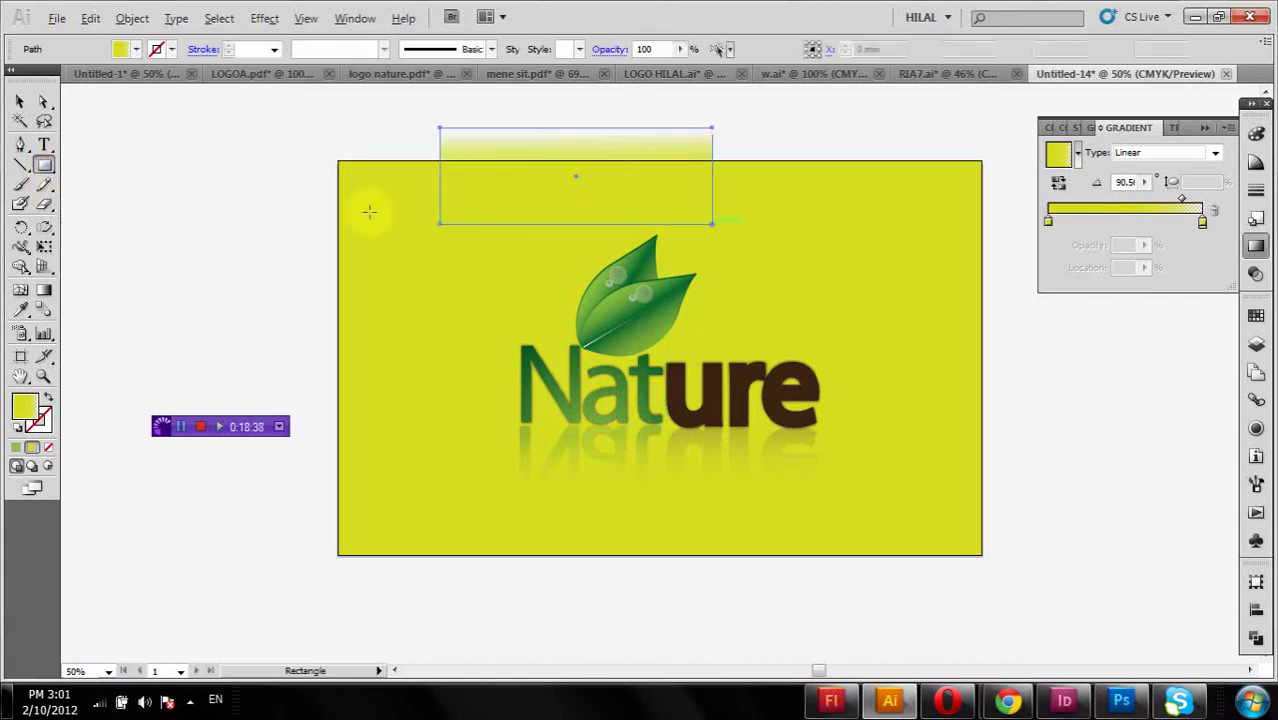
left_click(136, 49)
left_click(163, 93)
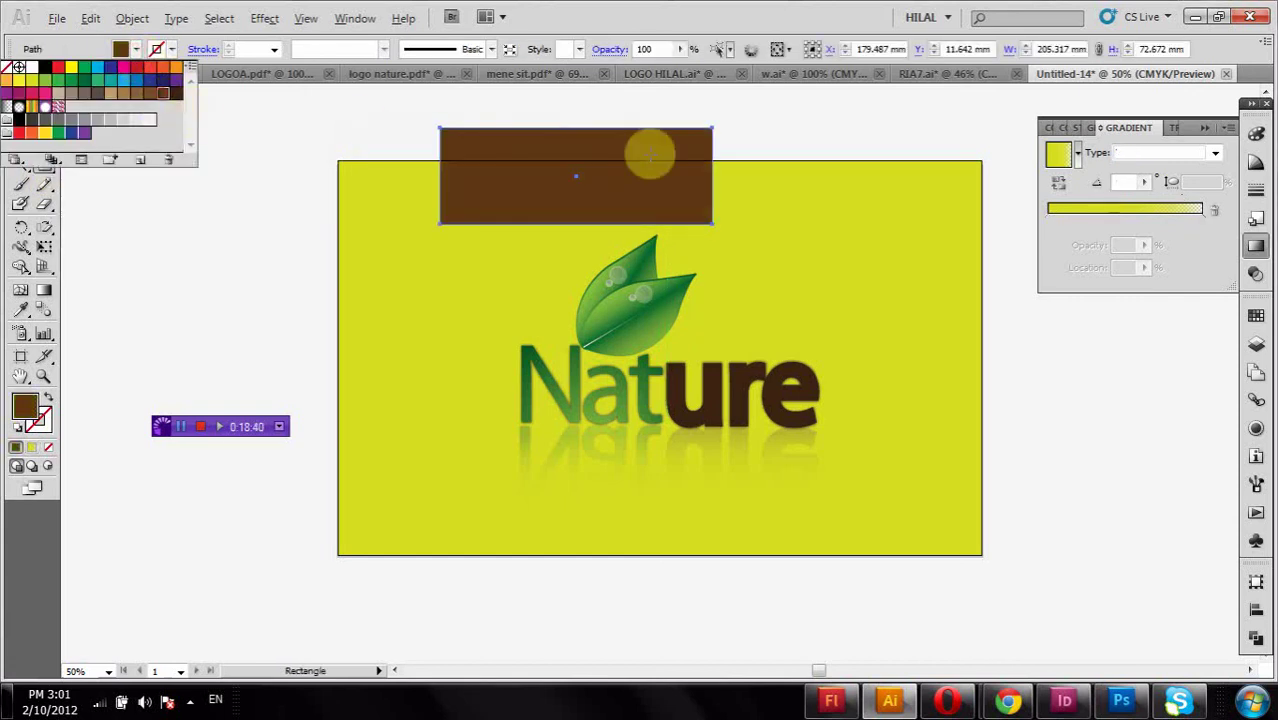
right_click(679, 160)
- Try to rotate the brown rectangle clockwise with Free Transform, then undo the rotation
left_click(20, 102)
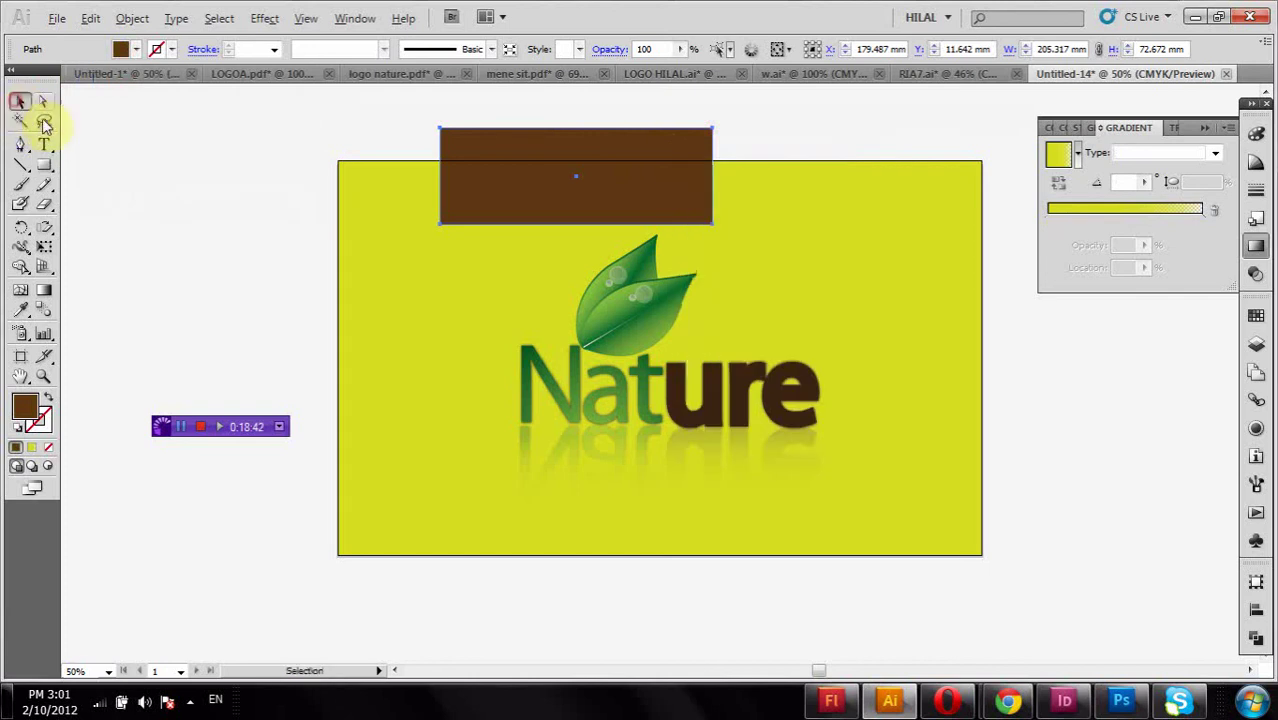
left_click(45, 232)
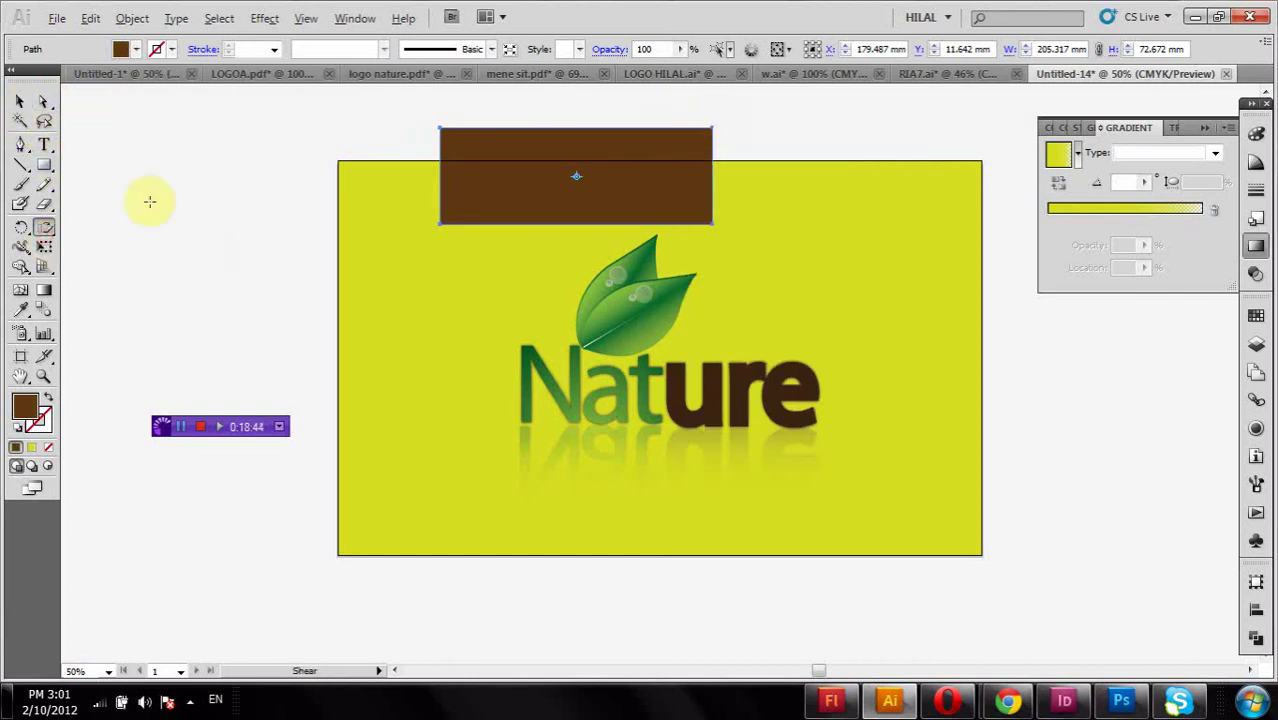
left_click(45, 247)
left_click_drag(713, 114, 1045, 208)
key("ctrl+z")
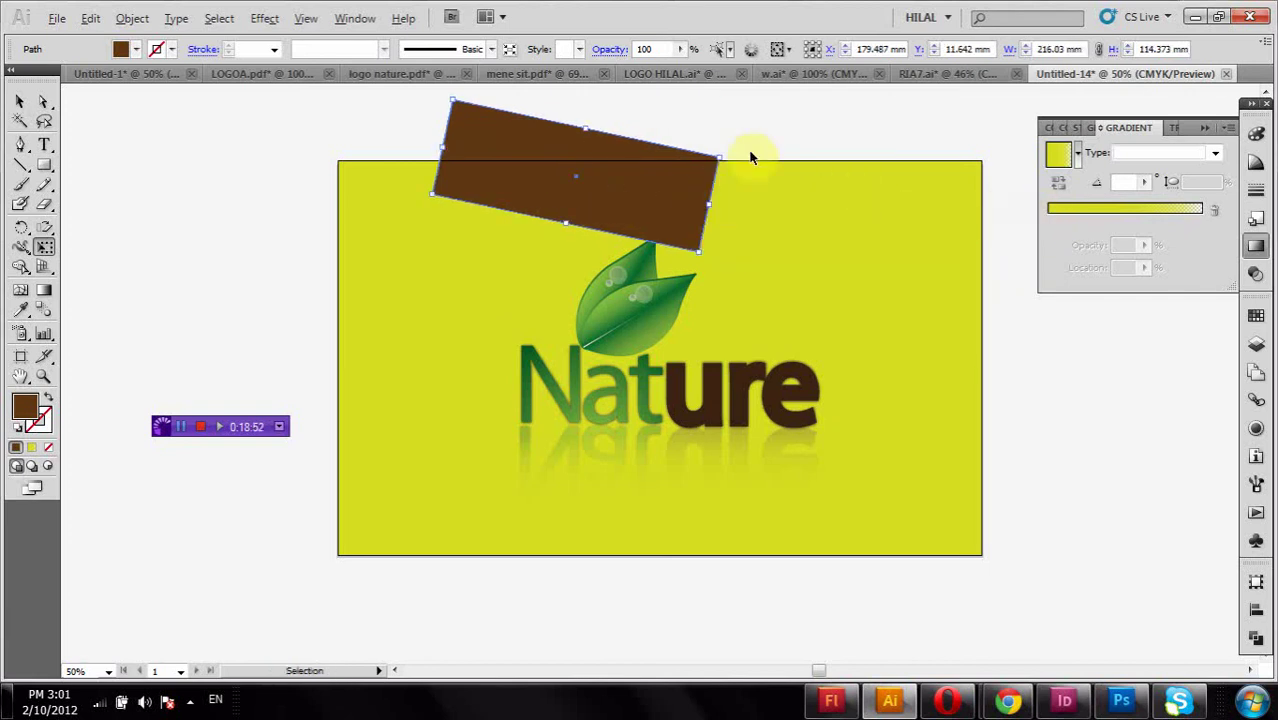
key("ctrl+z")
- Reshape the brown rectangle into a band about 485 × 47 mm spanning the artboard's full width and flush with its top edge
key("e")
left_click_drag(614, 165, 690, 168)
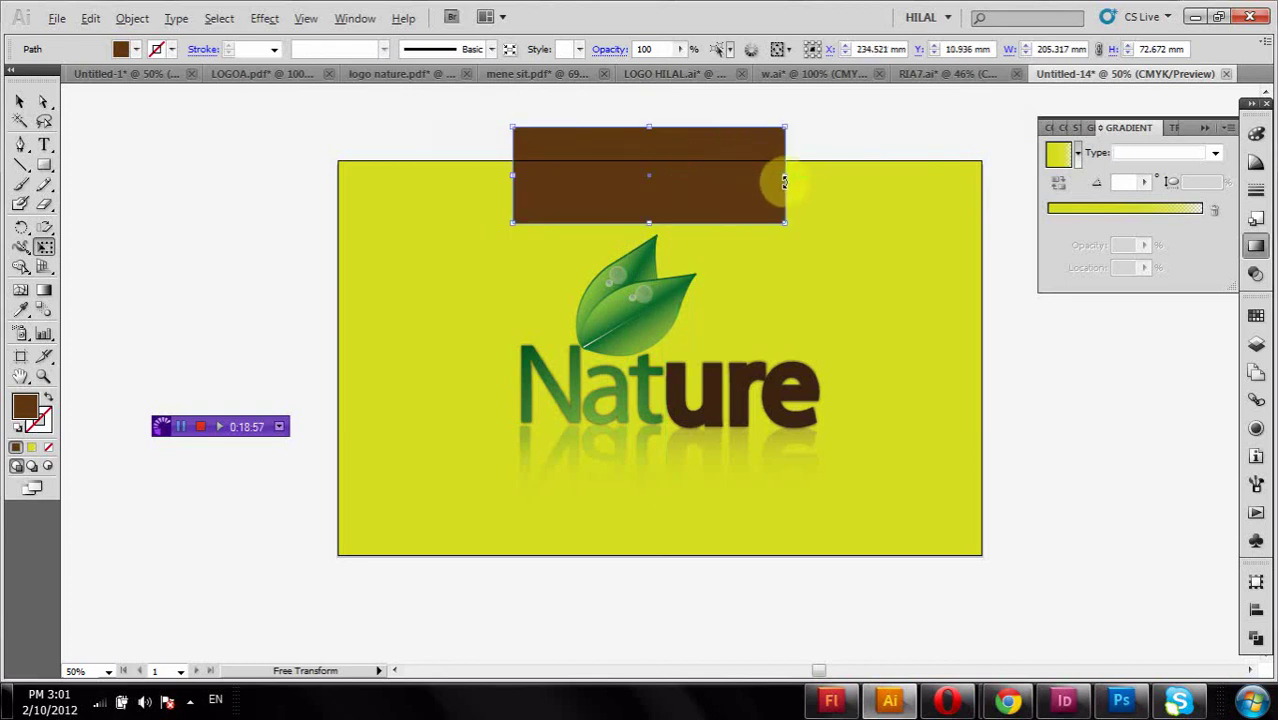
left_click_drag(788, 176, 983, 168)
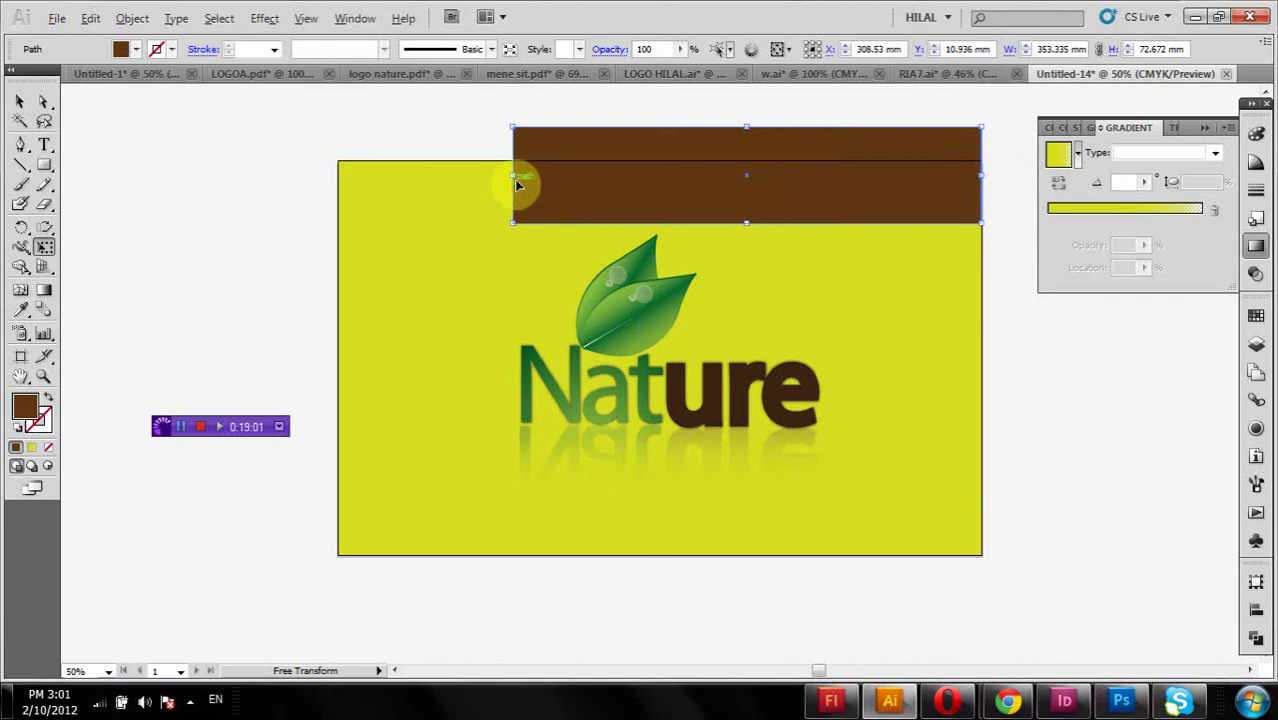
left_click_drag(514, 173, 338, 164)
left_click_drag(662, 127, 666, 161)
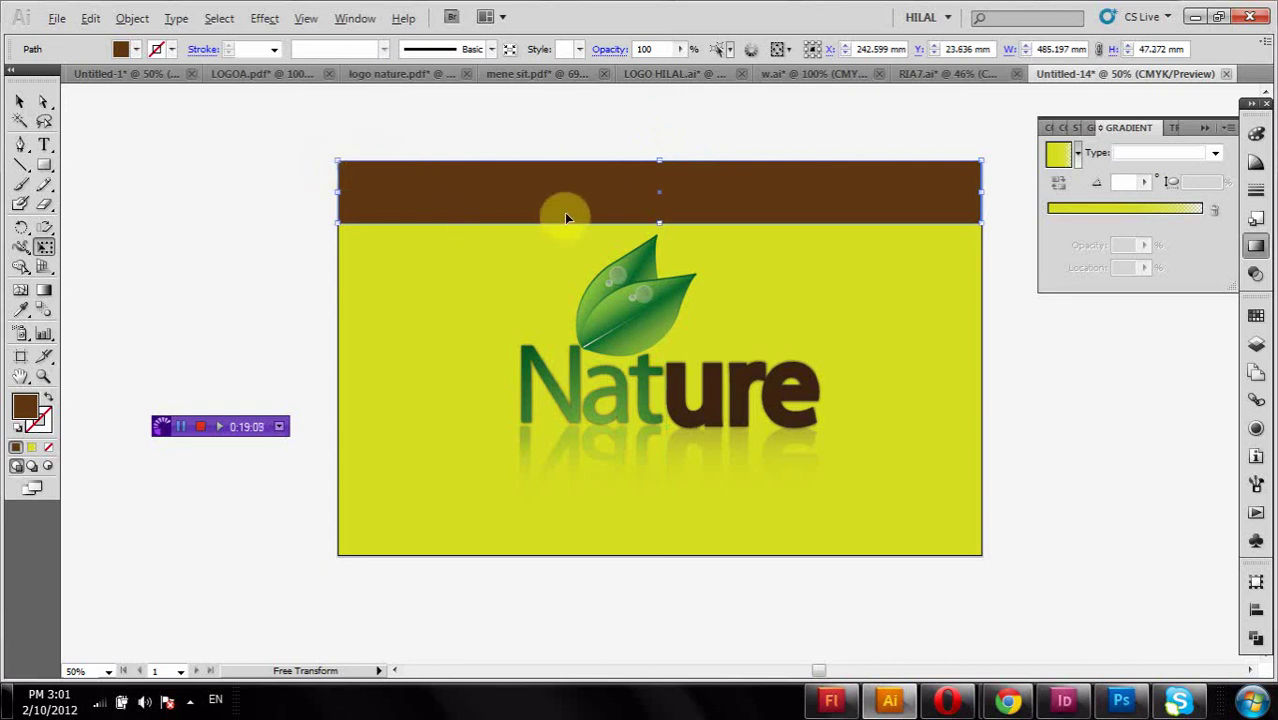
- Delete the brown band's lower-left anchor point to leave a triangular wedge, undoing the extra deletion of the lower-right one
left_click(22, 104)
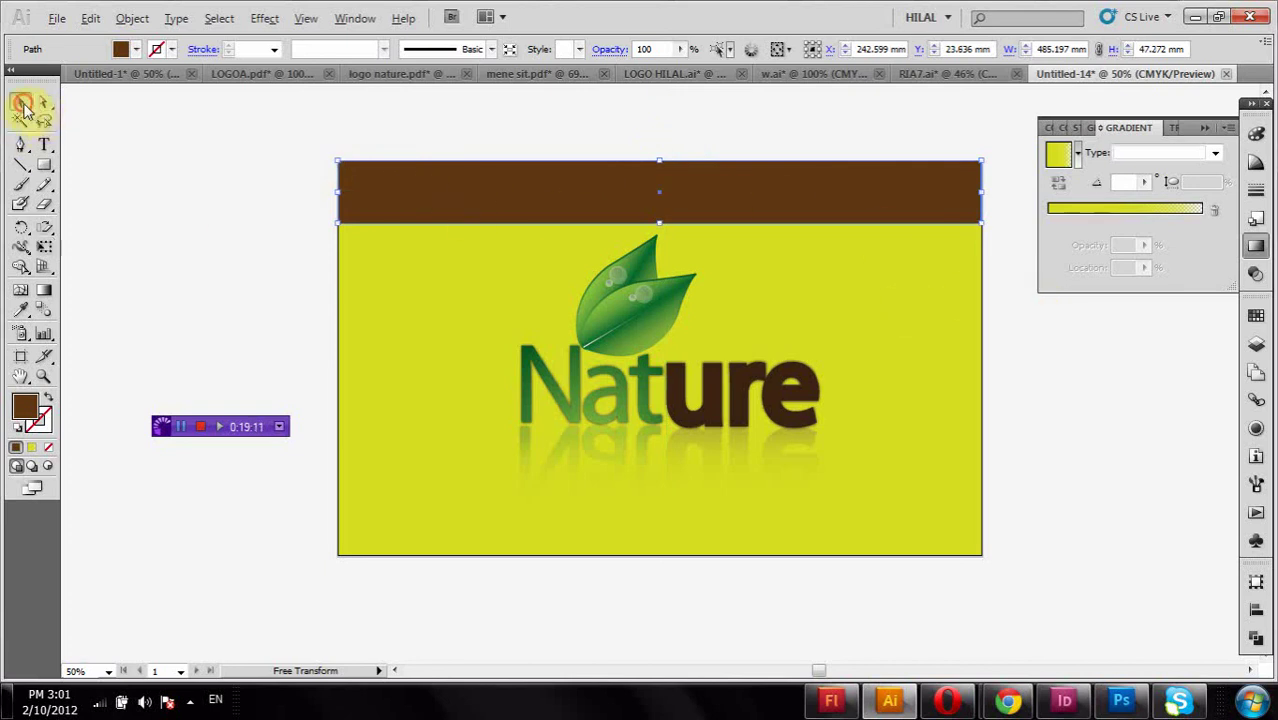
left_click_drag(20, 145, 105, 187)
left_click(338, 229)
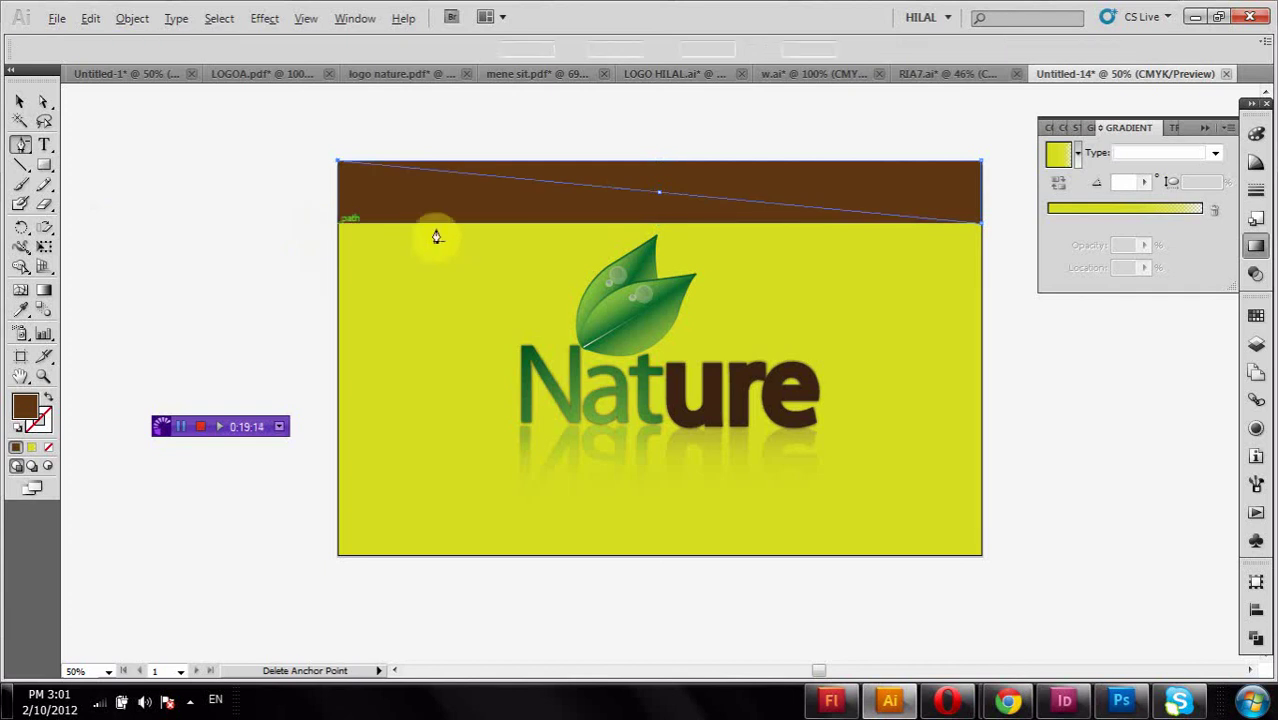
left_click(981, 230)
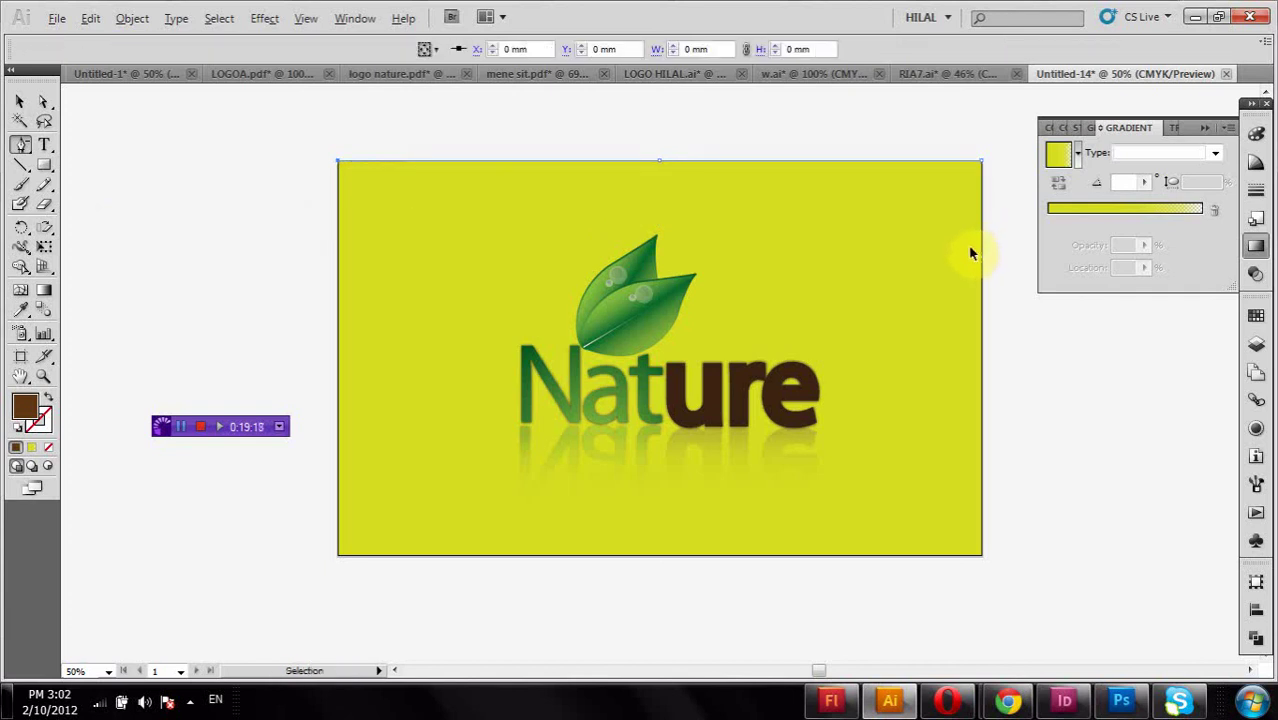
key("ctrl+z")
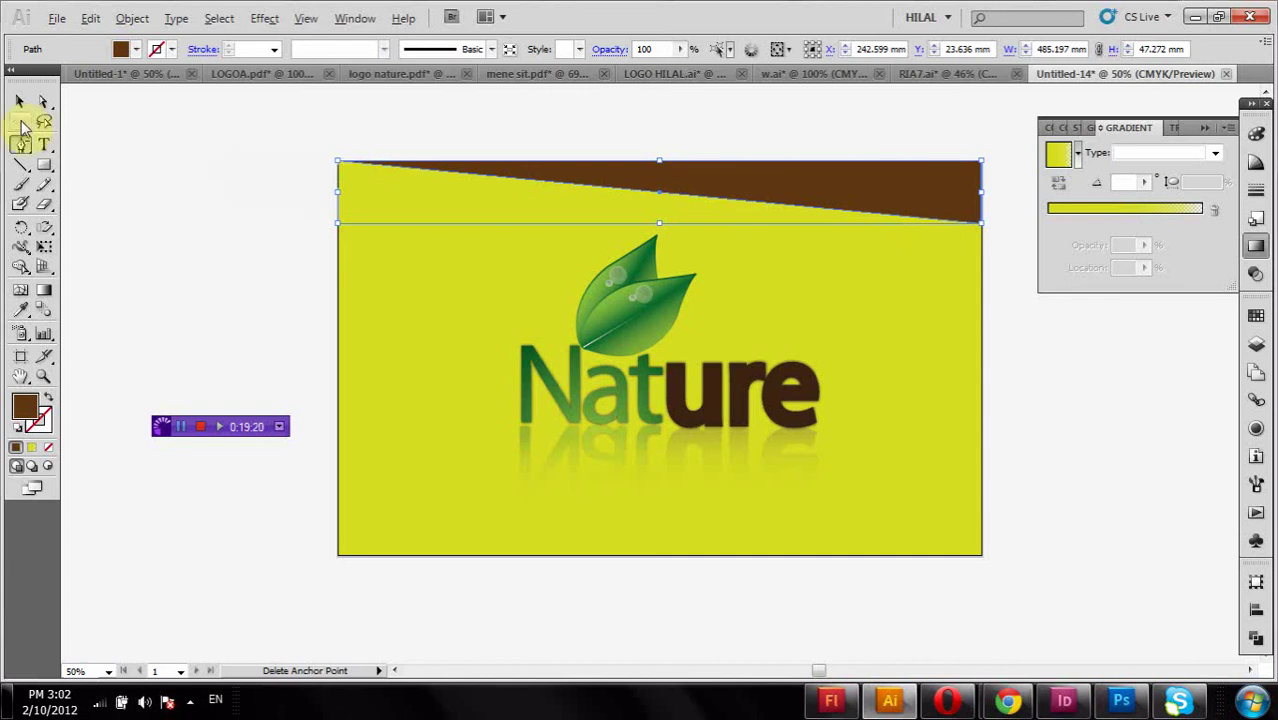
left_click(43, 101)
mouse_move(658, 196)
left_mouse_down()
mouse_move(660, 214)
mouse_move(658, 196)
mouse_move(645, 206)
mouse_move(681, 165)
mouse_move(665, 206)
mouse_move(659, 193)
left_mouse_up()
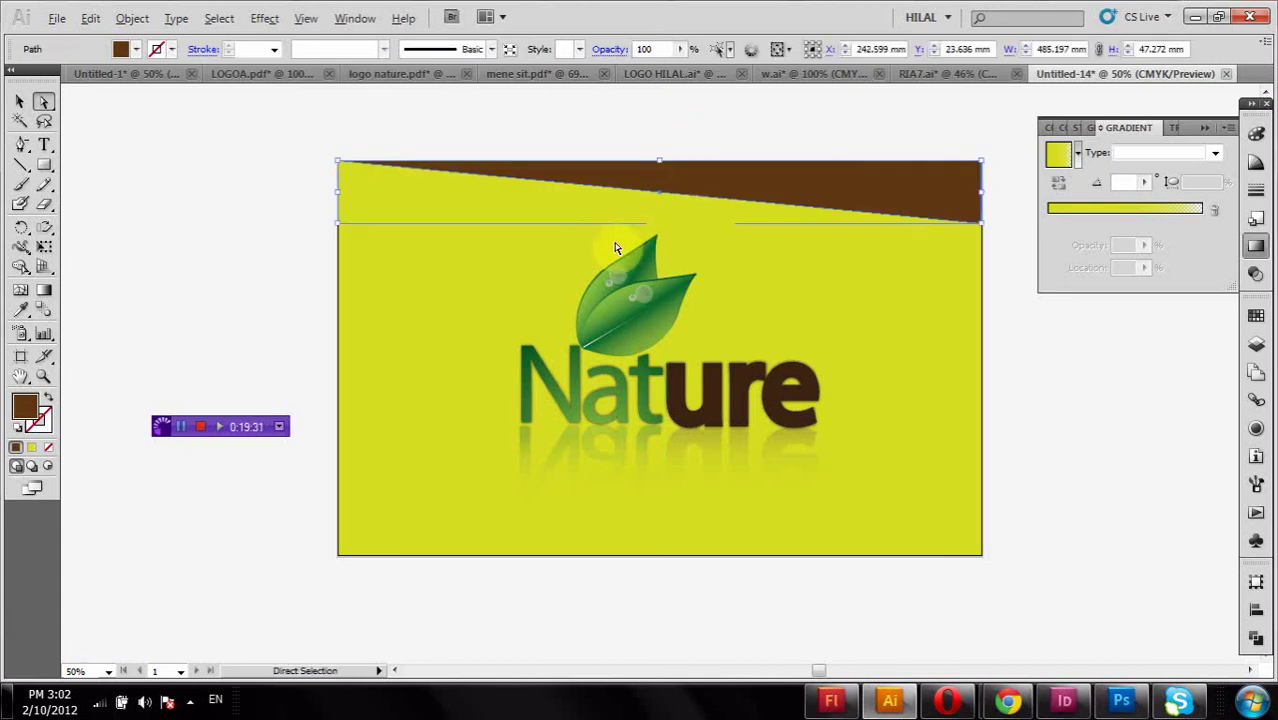
left_click(43, 356)
left_click_drag(501, 158, 531, 165)
key("ctrl+z")
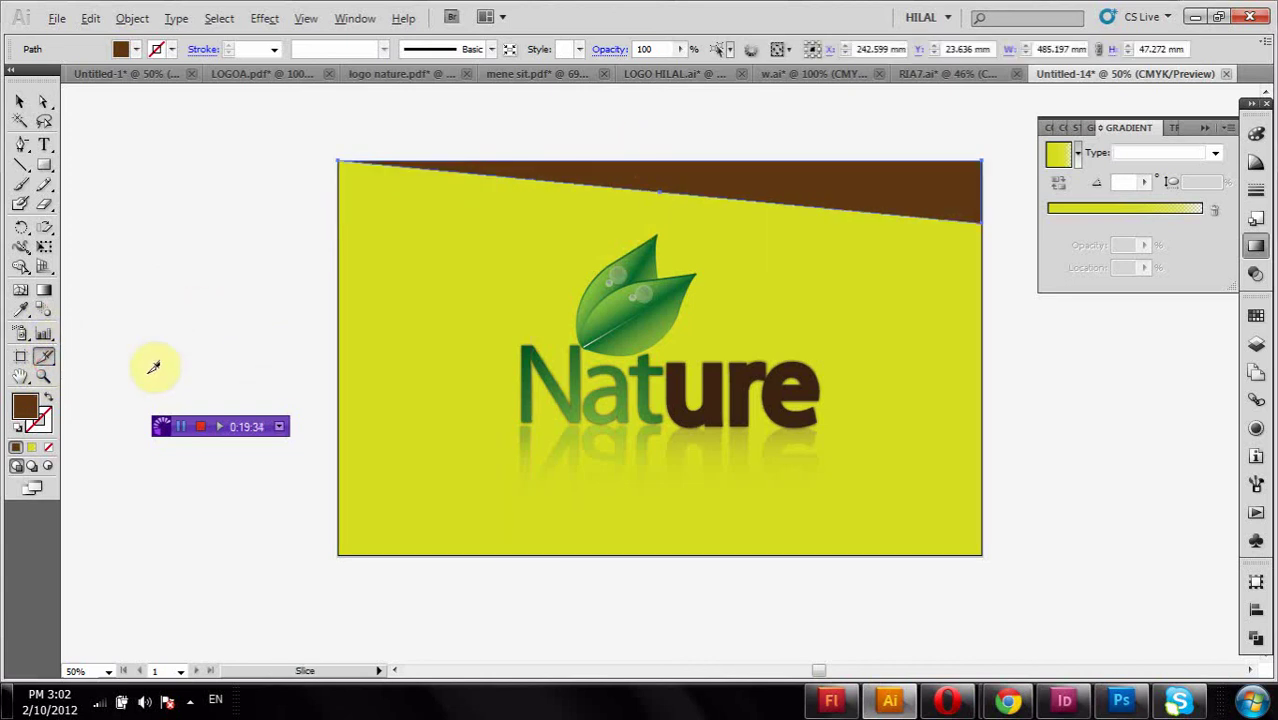
- Move the brown wedge by its center point about 1.6 mm straight down from the artboard's top edge
left_click(43, 376)
left_click_drag(658, 148, 721, 243)
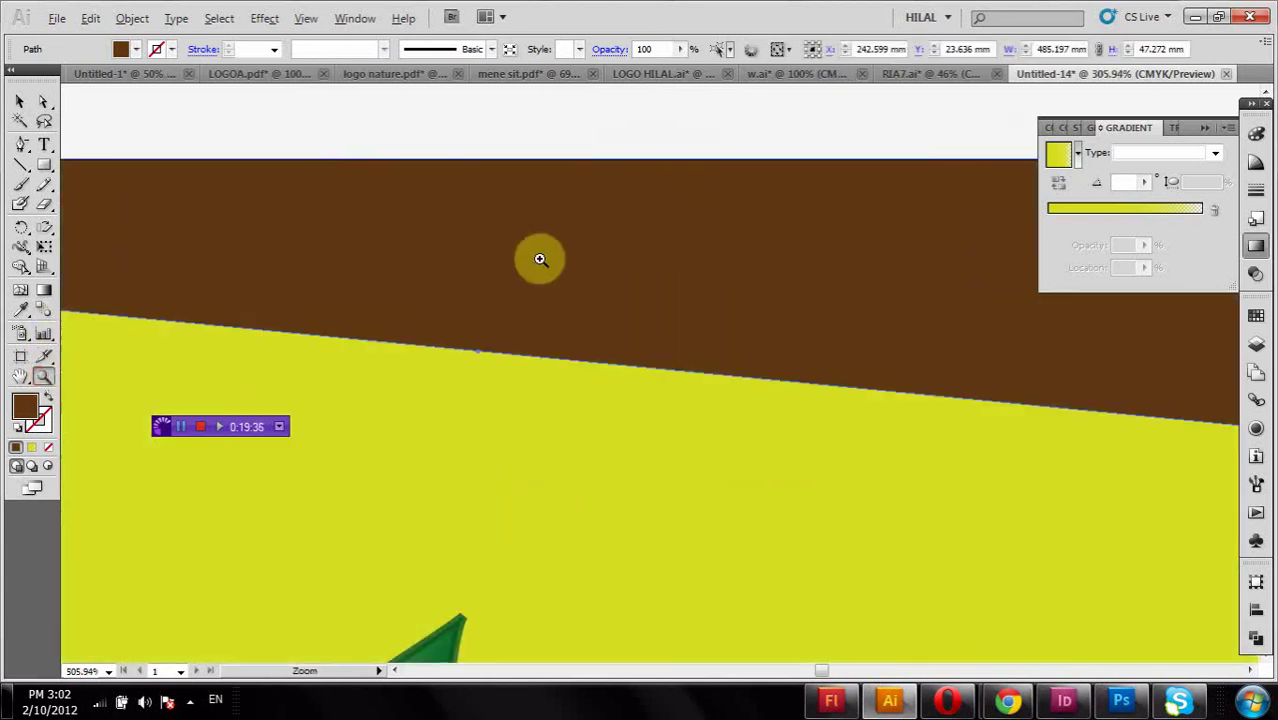
left_click(43, 101)
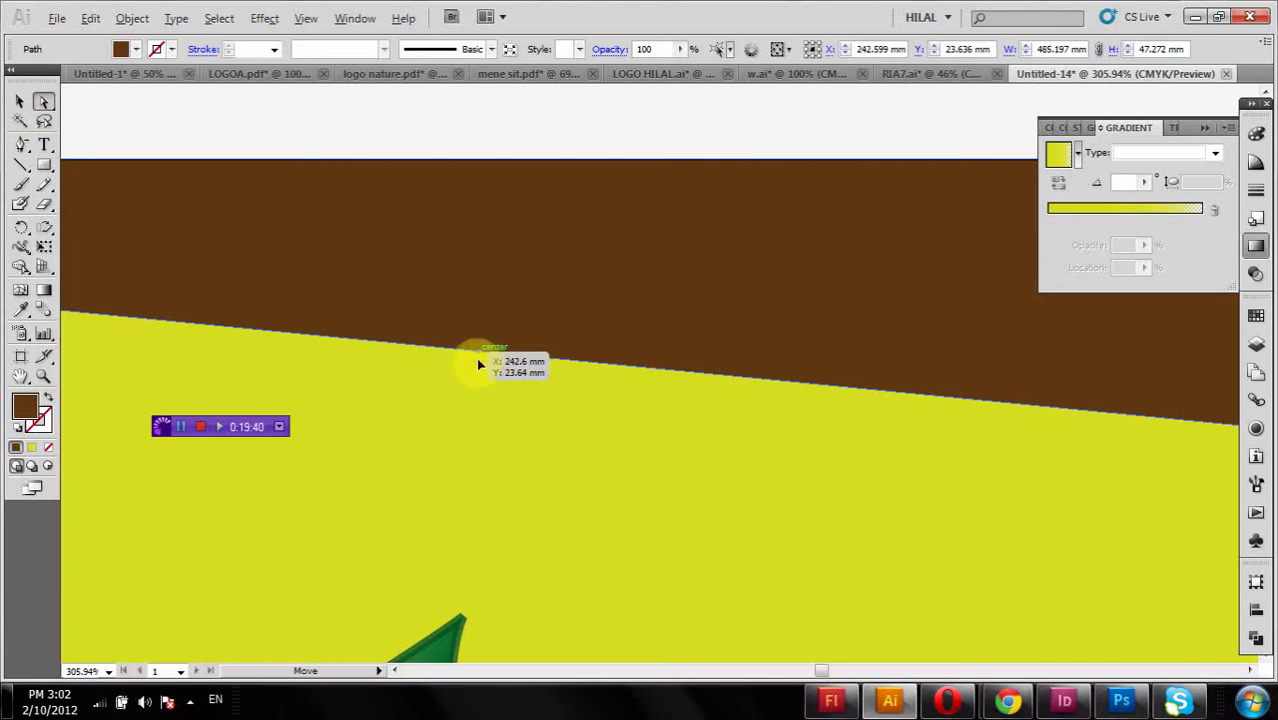
mouse_move(479, 365)
left_mouse_down()
mouse_move(485, 380)
mouse_move(485, 355)
left_mouse_up()
left_click_drag(478, 352, 478, 372)
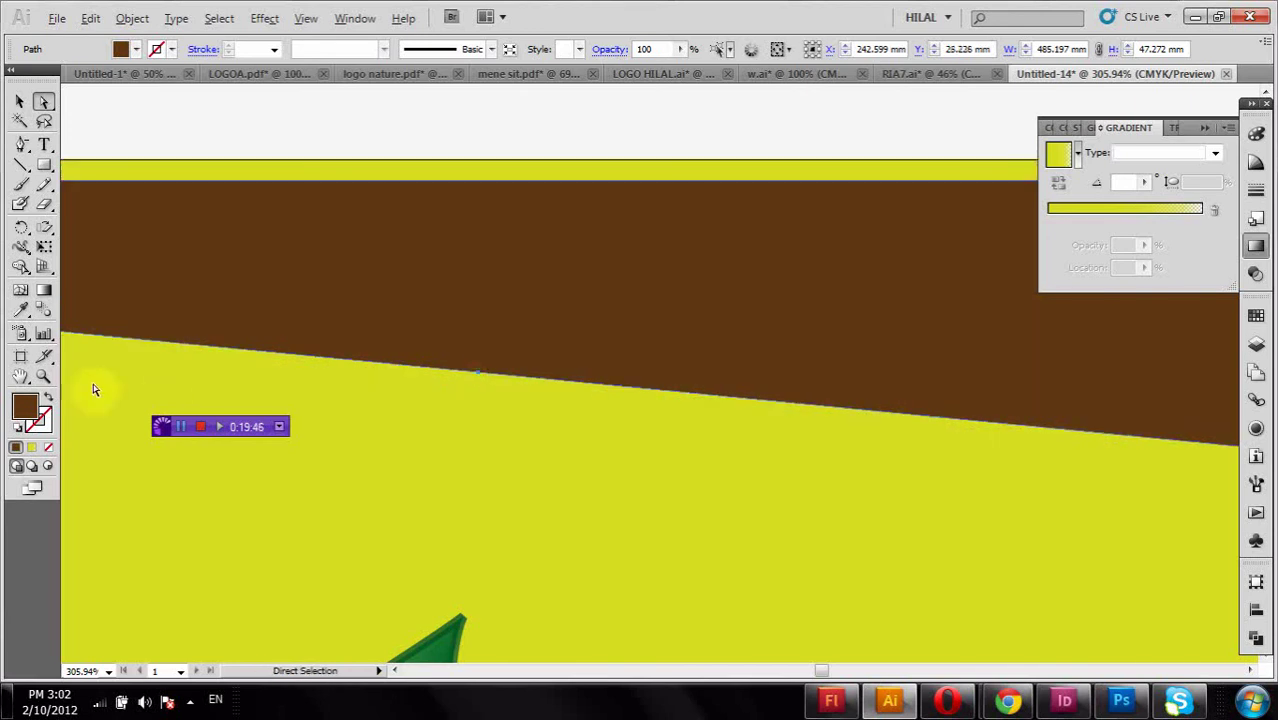
double_click(20, 376)
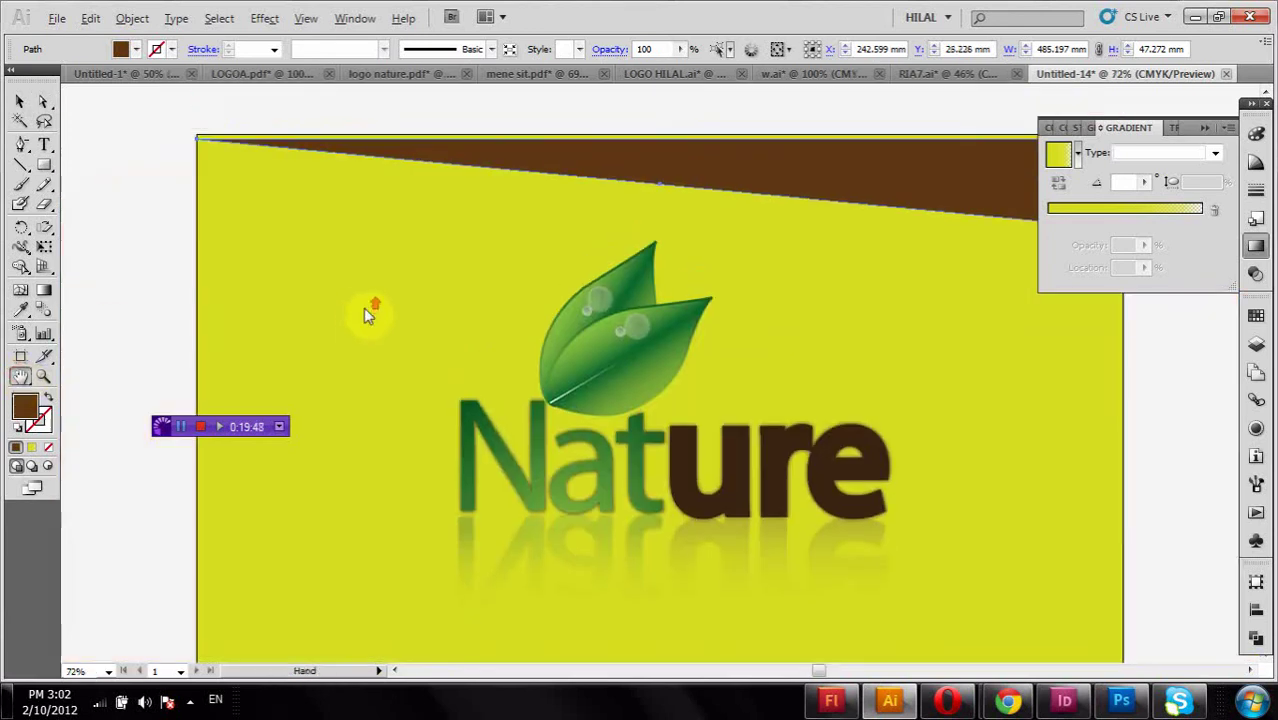
- Undo the brown wedge's last move and delete the wedge from the artboard
key("ctrl+z")
scroll(707, 362, "right", 3)
scroll(700, 343, "down", 2)
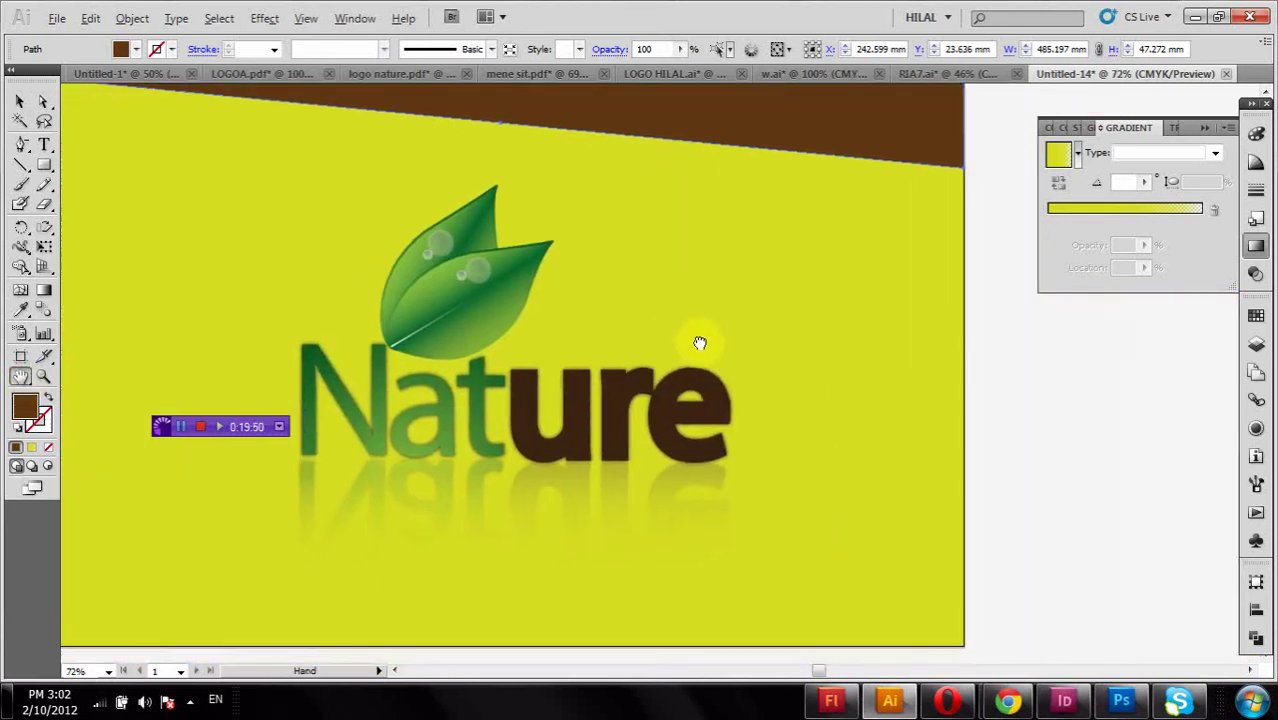
left_click_drag(700, 343, 756, 388)
left_click(20, 101)
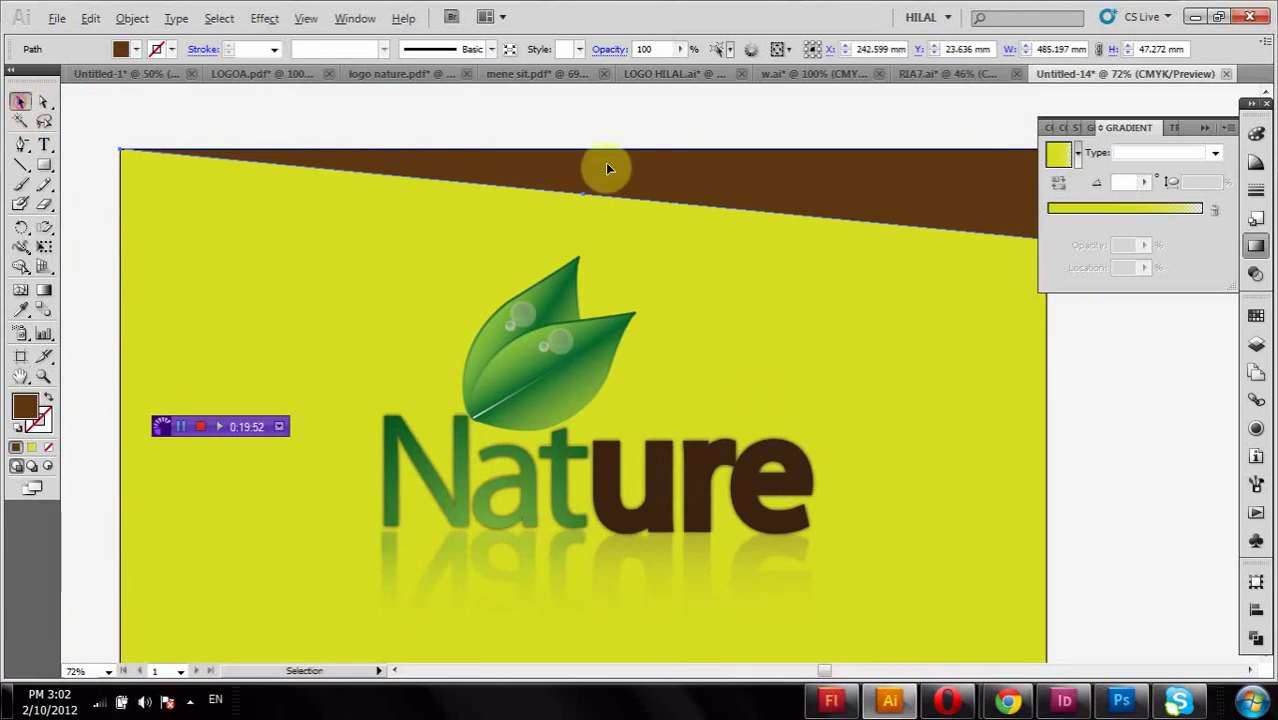
key("a")
key("Delete")
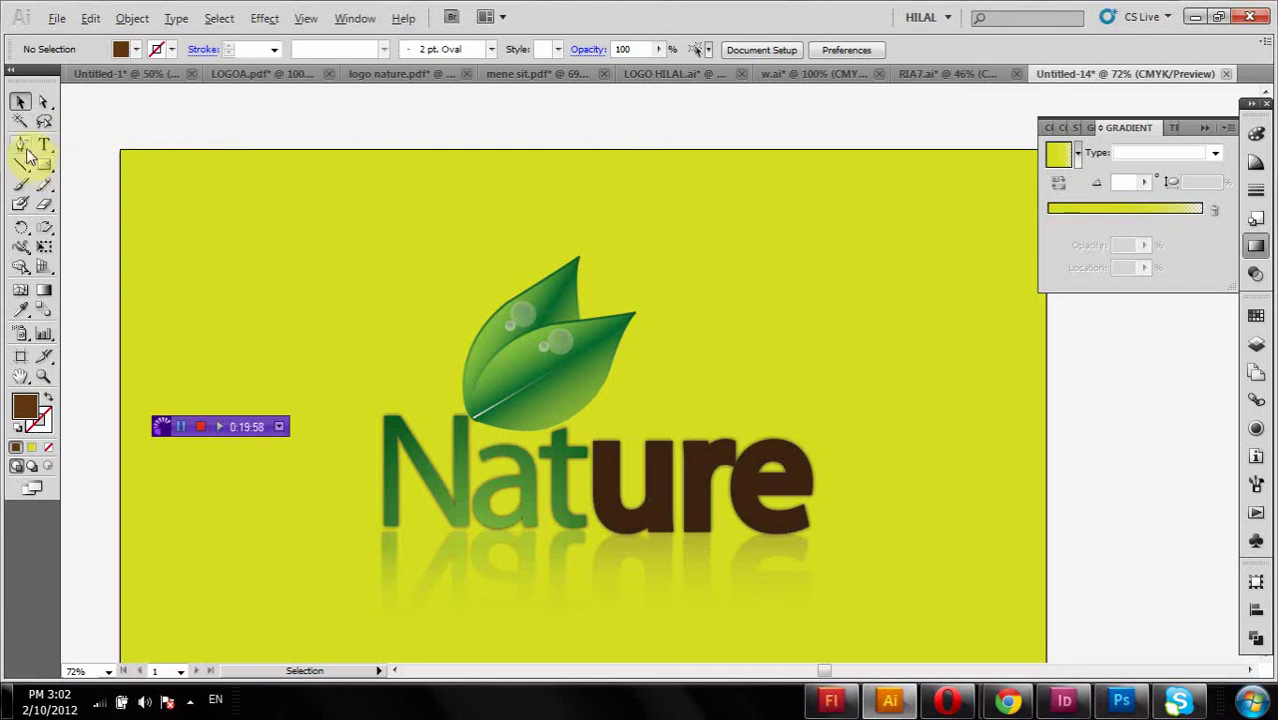
- Draw a closed brown downward-pointing triangle with the Pen tool, about 485 × 54 mm, from the artboard's top corners to just above the leaf tip
left_click_drag(25, 148, 96, 144)
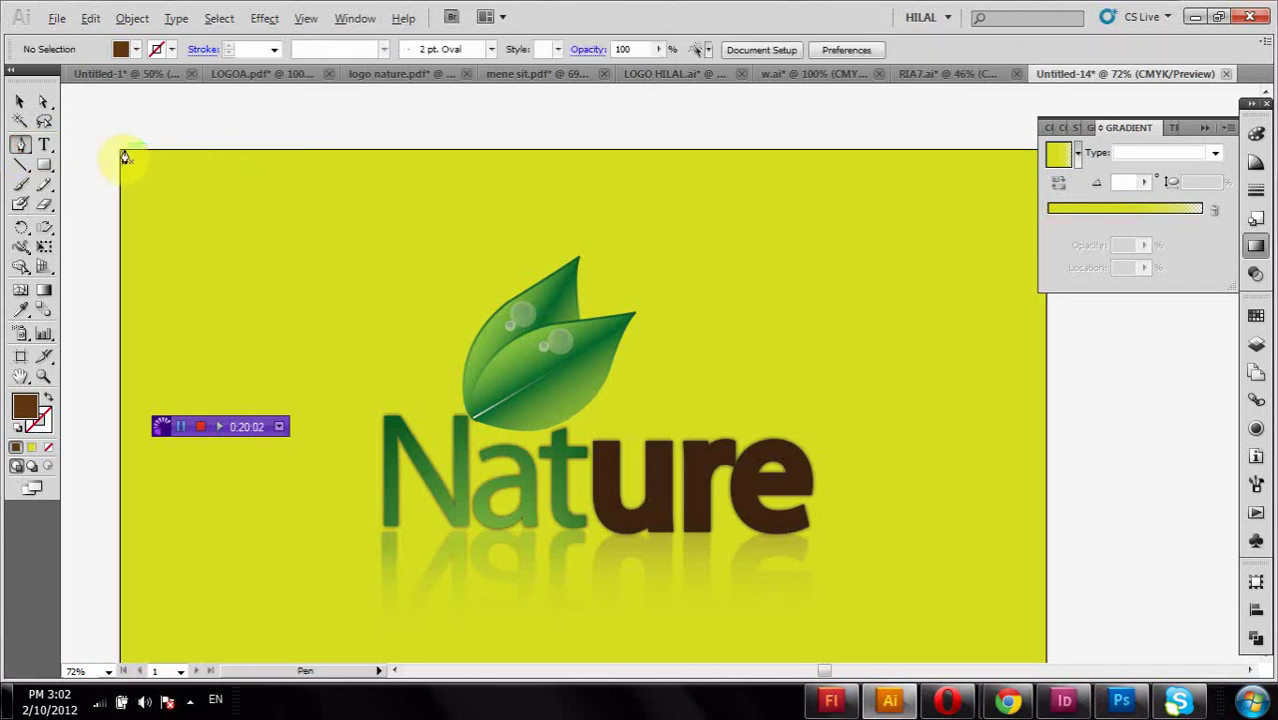
left_click(120, 157)
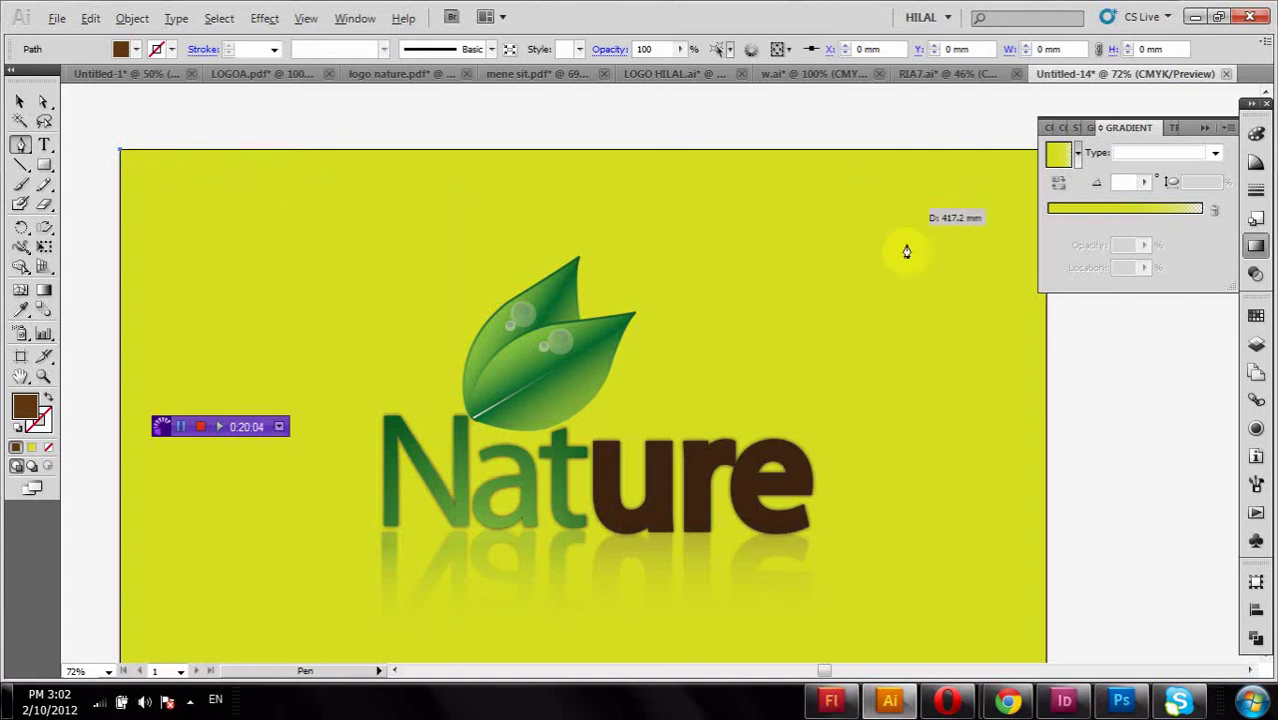
left_click_drag(907, 251, 811, 243)
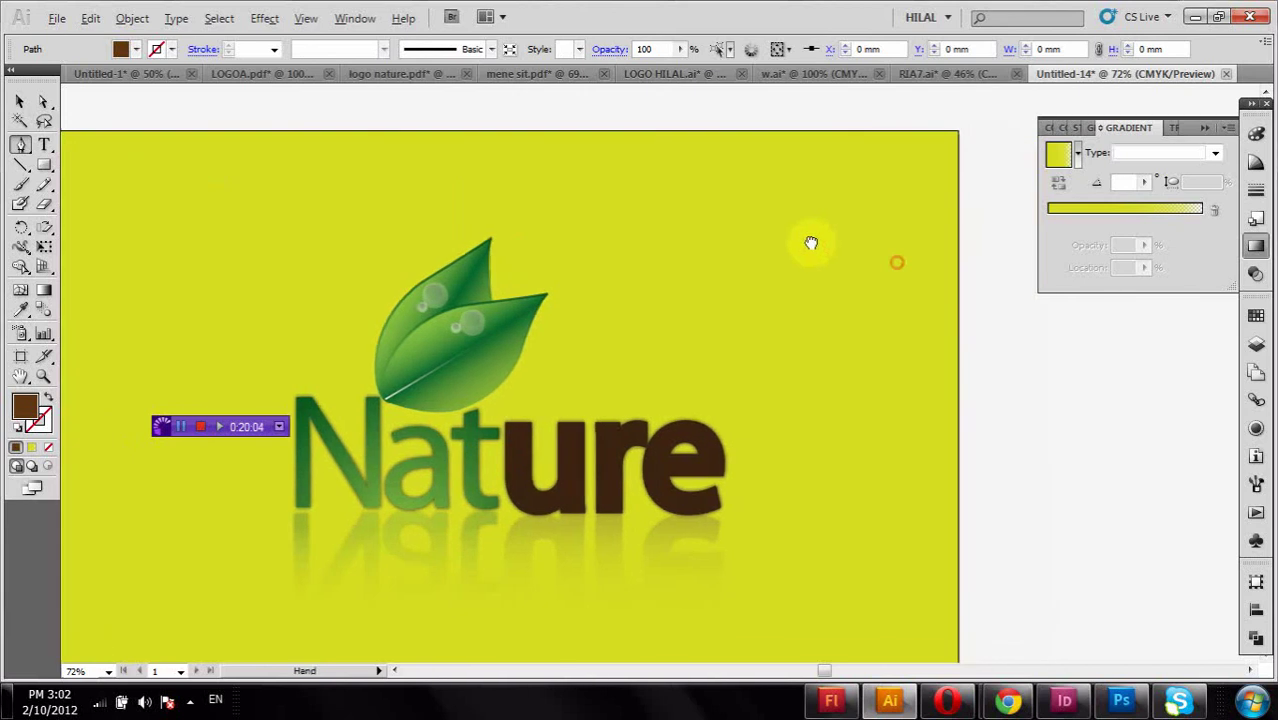
left_click(957, 140)
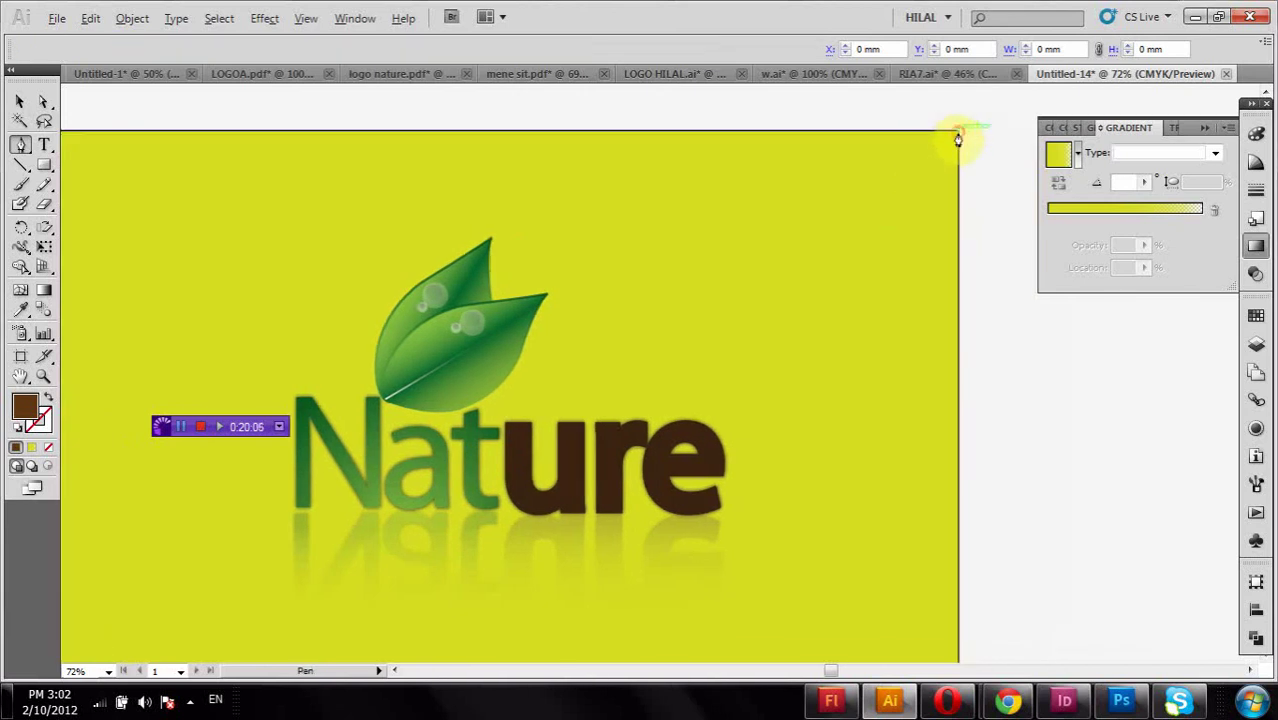
left_click(488, 241)
left_click_drag(394, 266, 540, 268)
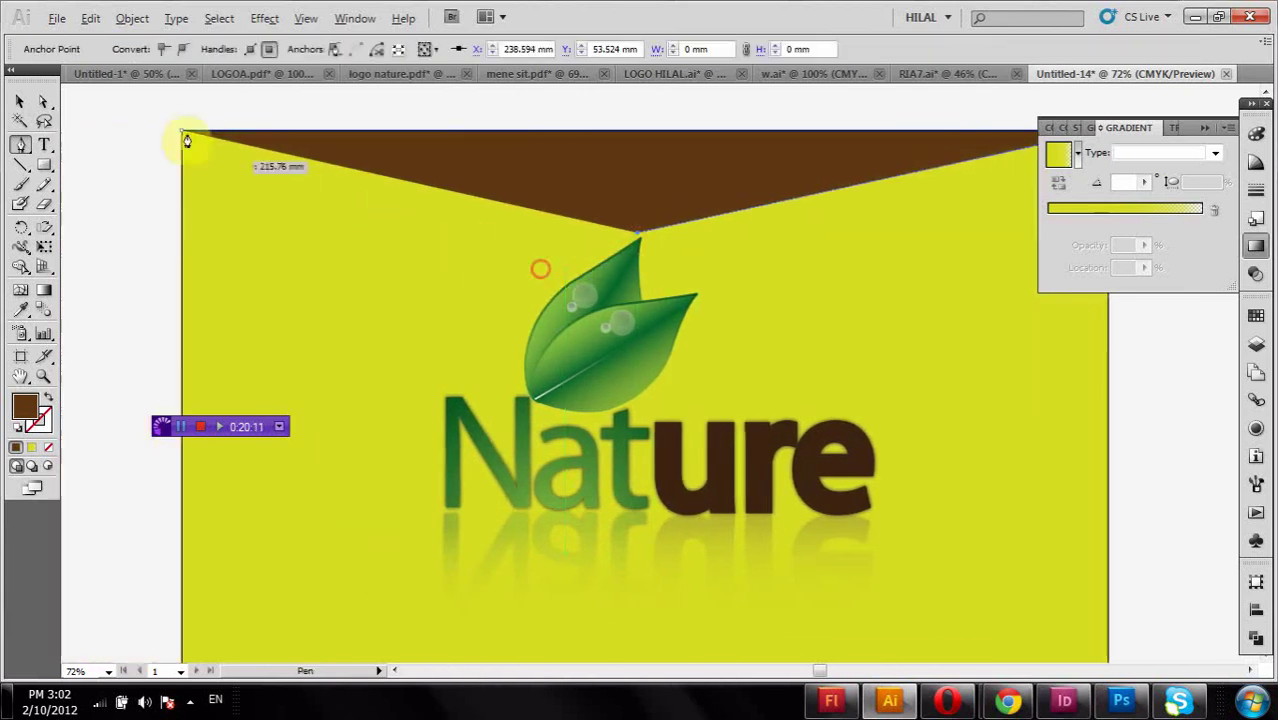
left_click(182, 134)
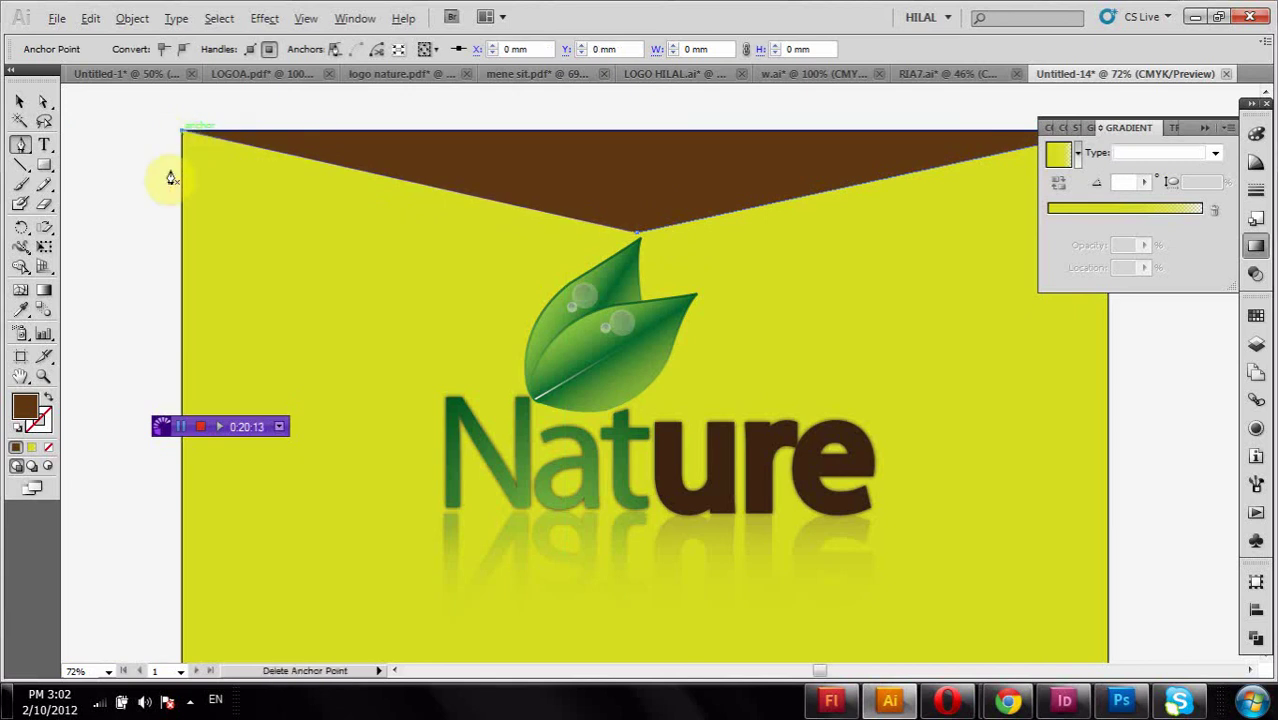
- Give the brown triangle a green stroke with a weight of 6 pt
left_click(536, 181)
left_click(172, 49)
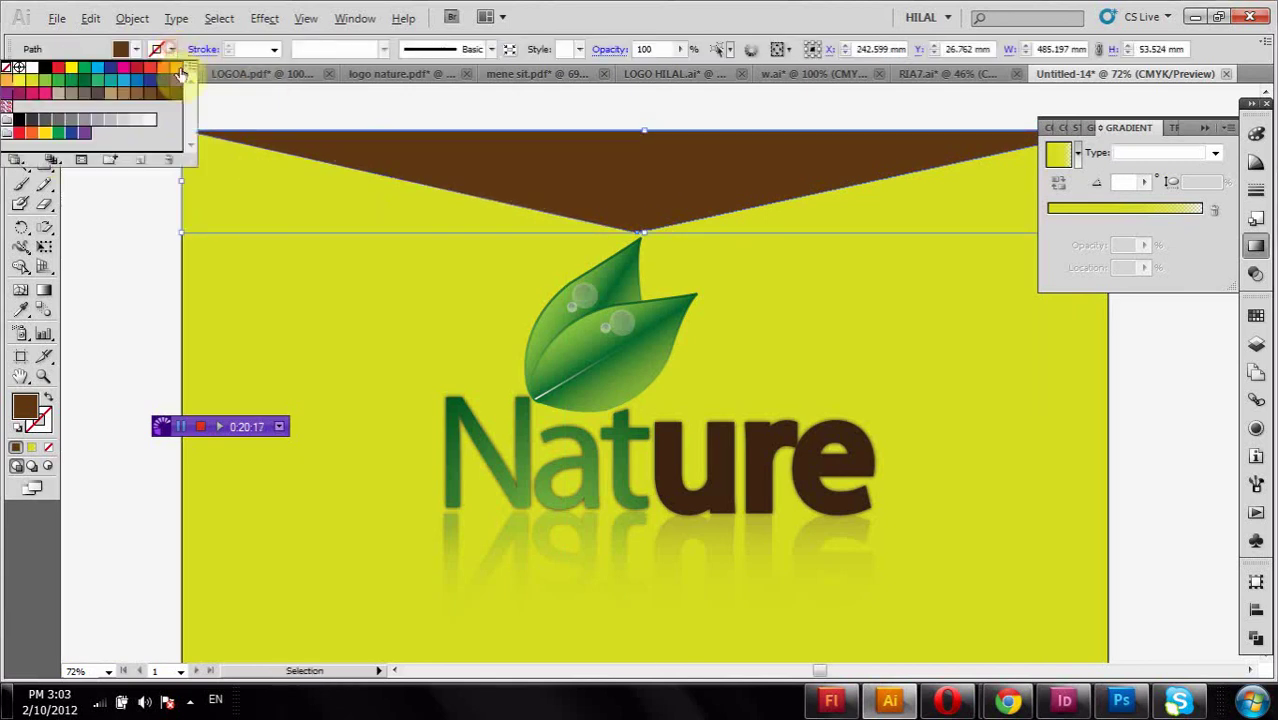
left_click(72, 88)
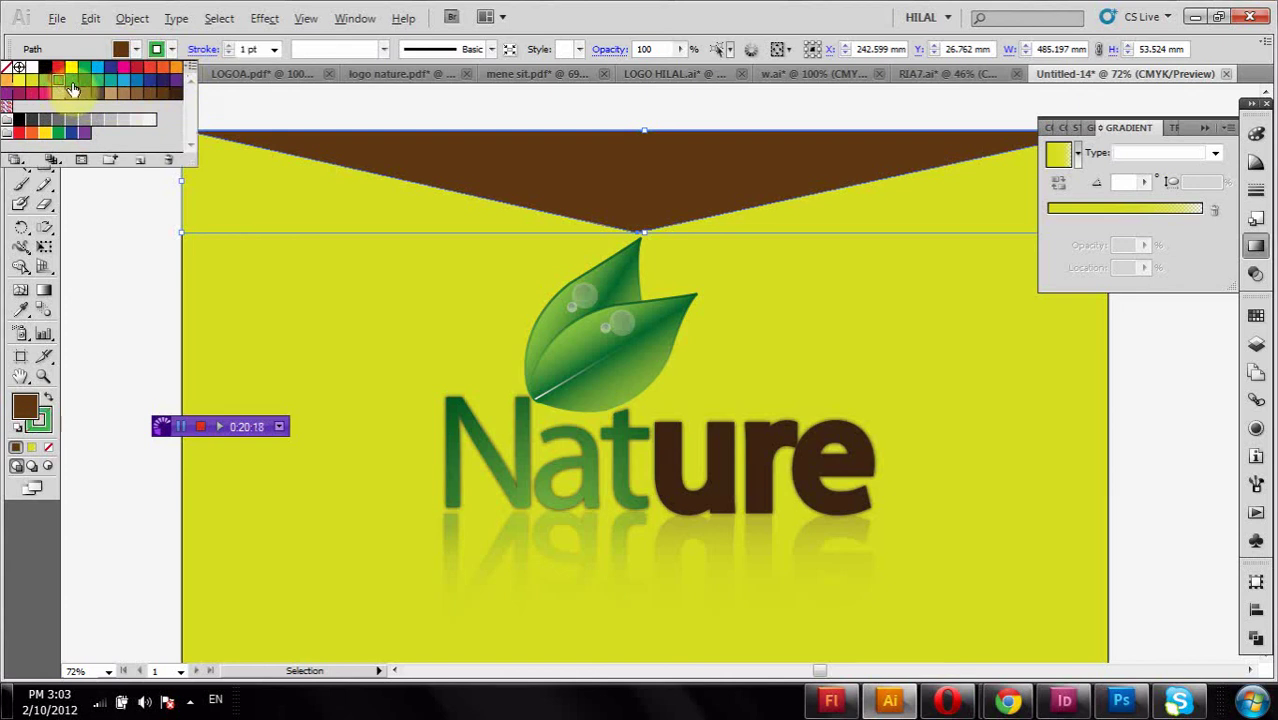
left_click(233, 50)
left_click(229, 46)
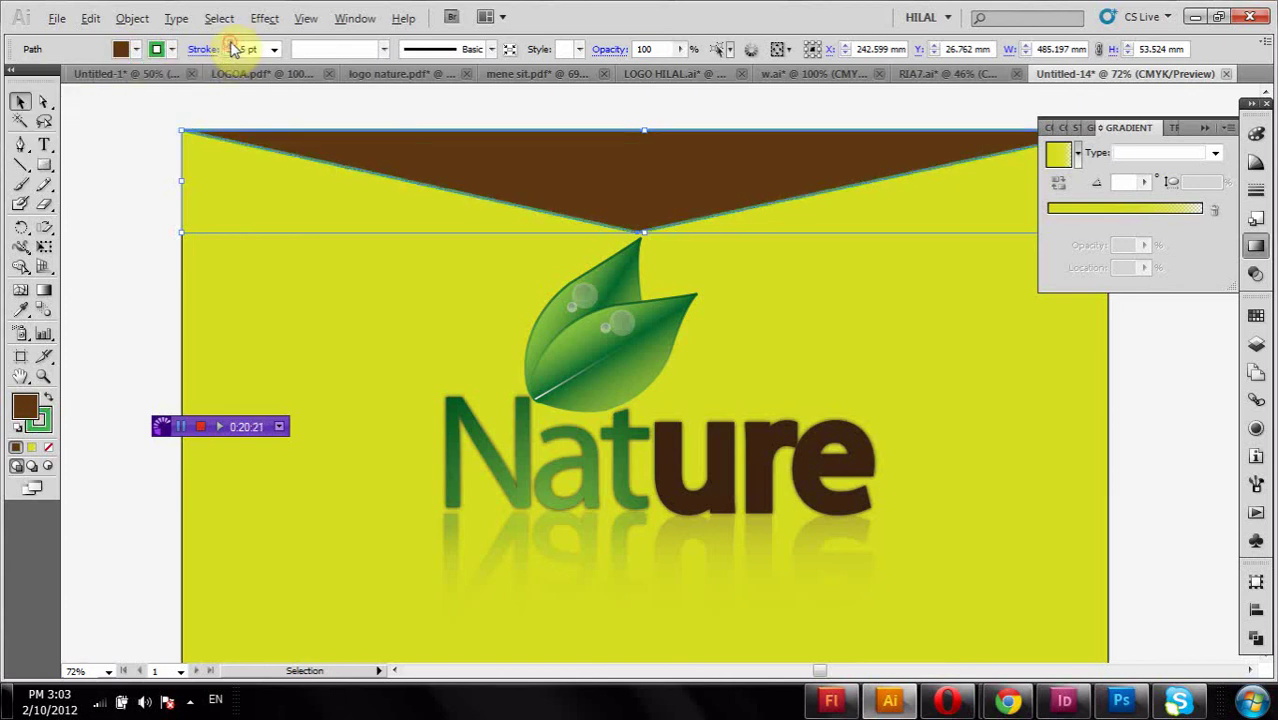
left_click(229, 46)
left_click(327, 92)
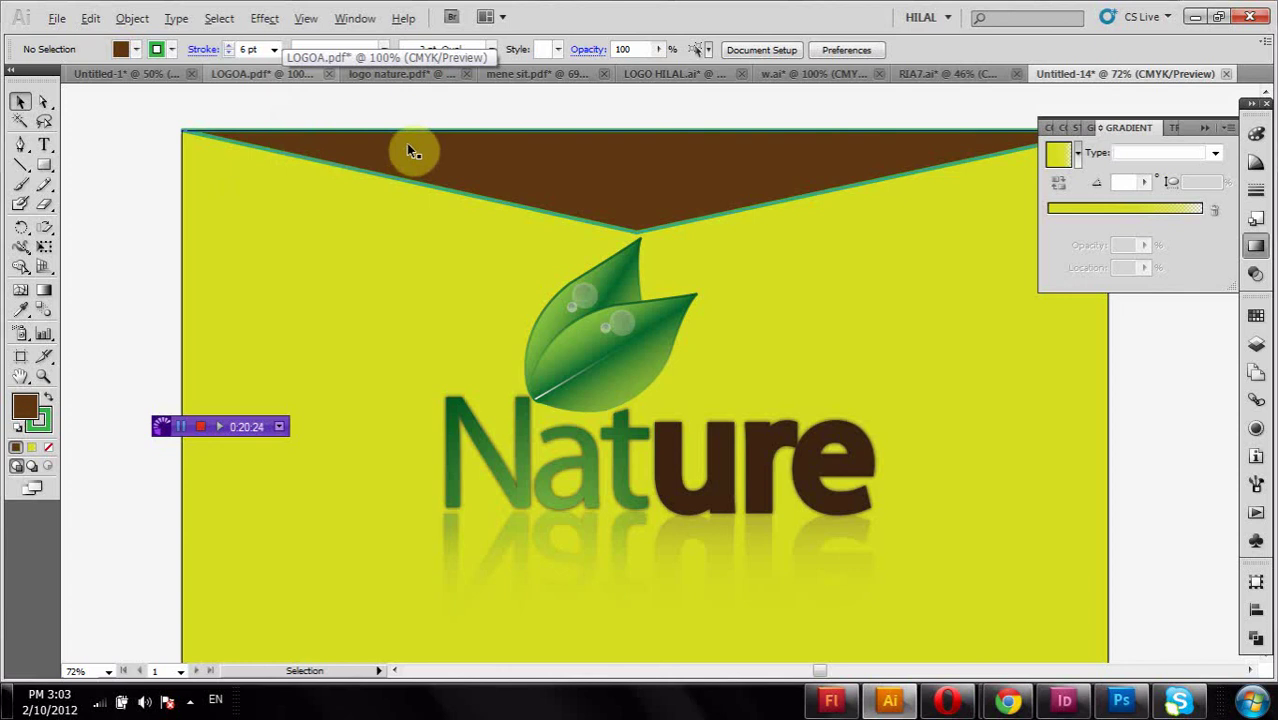
- Stretch the brown triangle's top edge above the artboard so the triangle is about 100 mm high
double_click(24, 375)
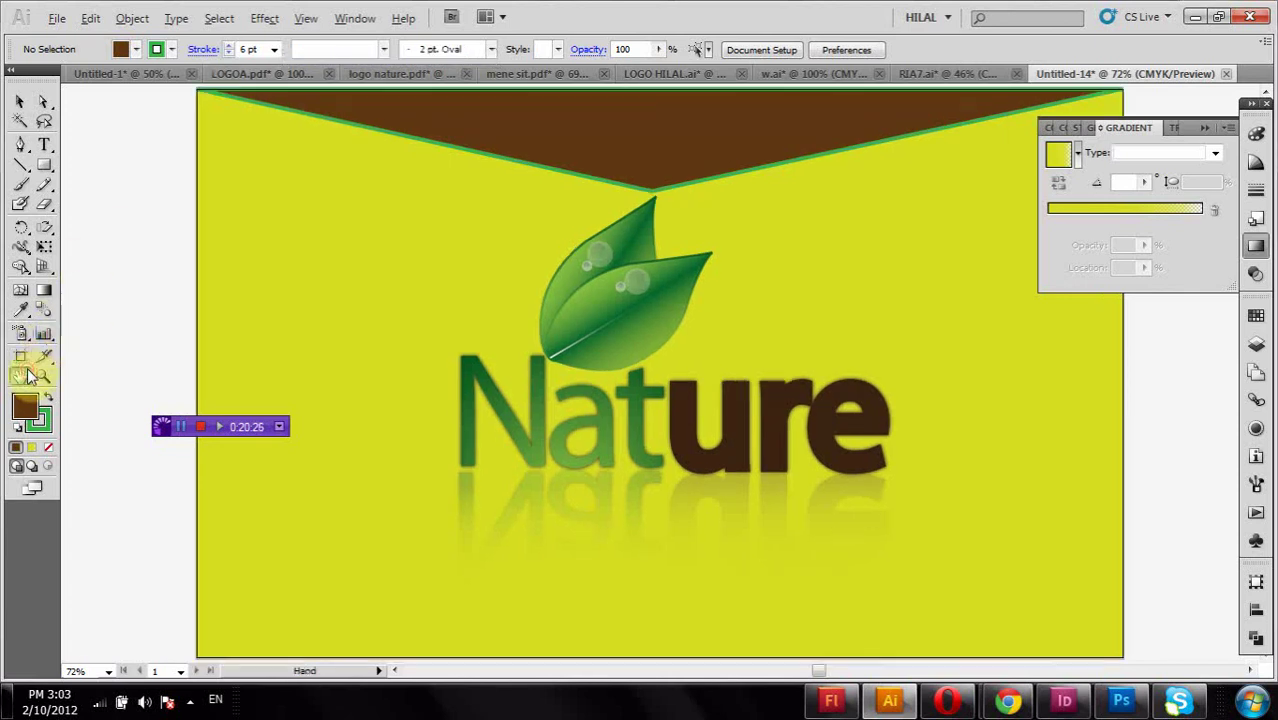
key("ctrl+0")
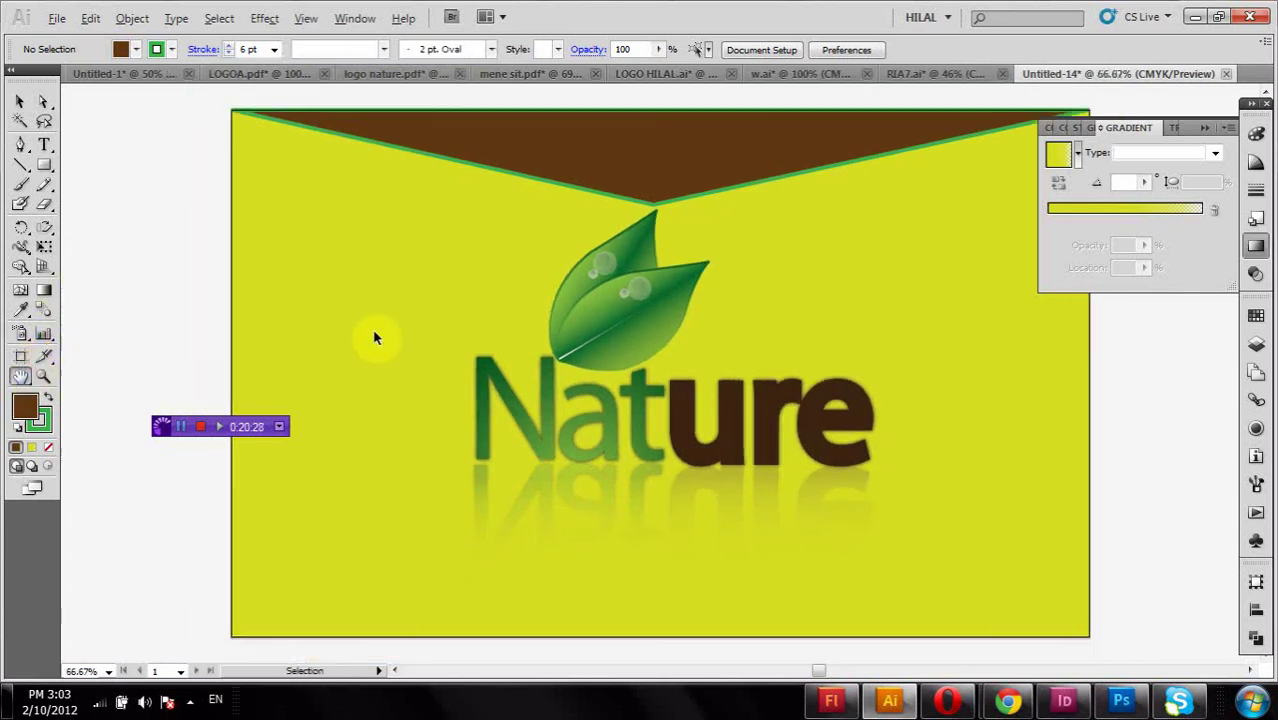
key("ctrl+minus")
key("ctrl+minus")
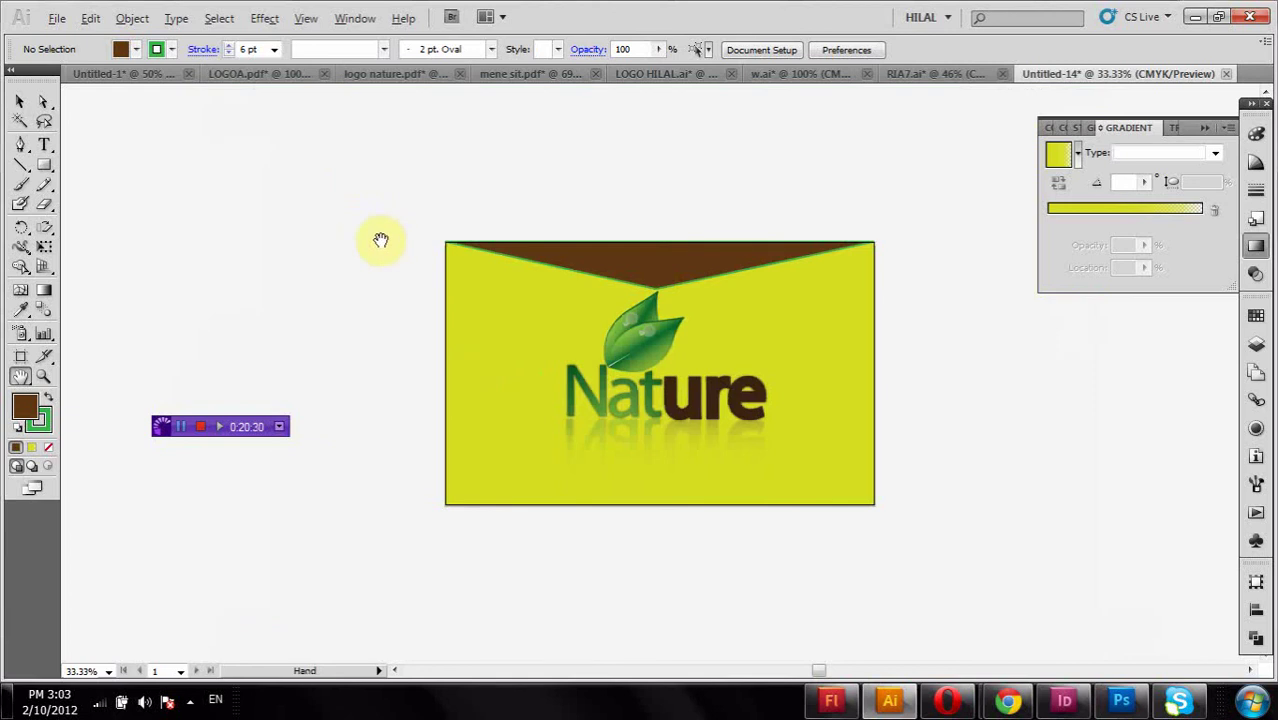
left_click(19, 101)
left_click(615, 262)
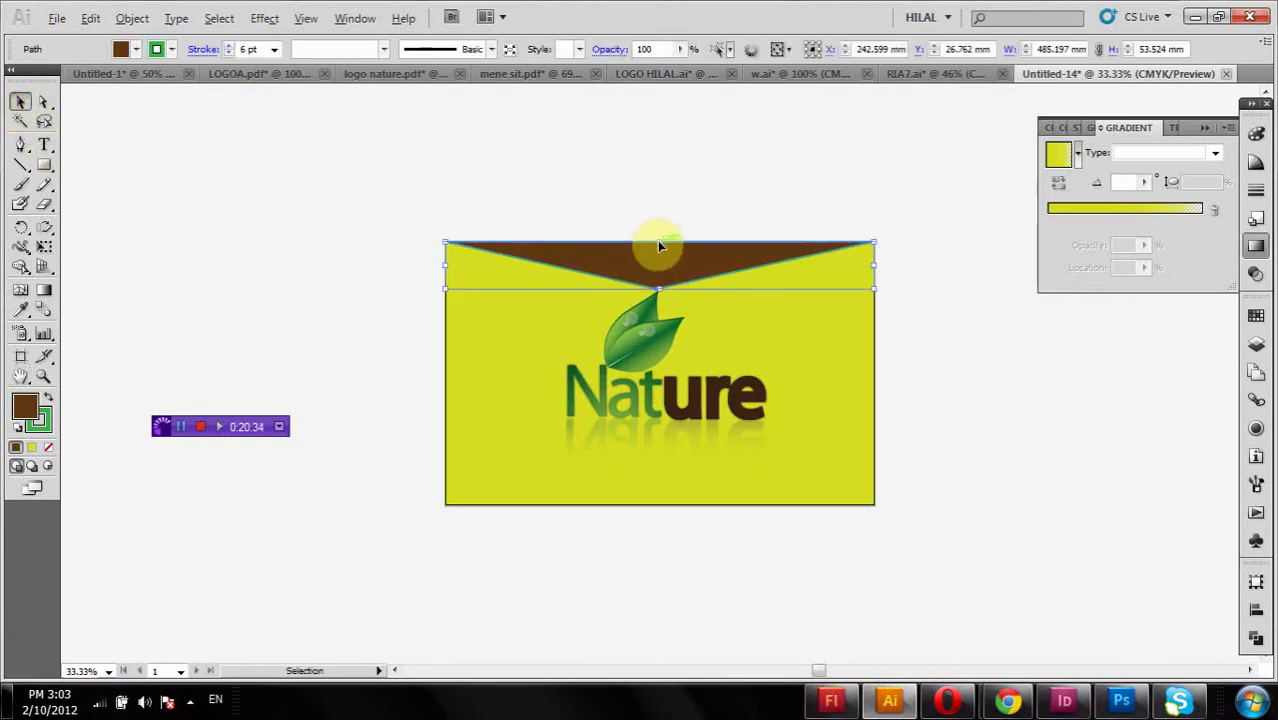
left_click_drag(659, 243, 659, 201)
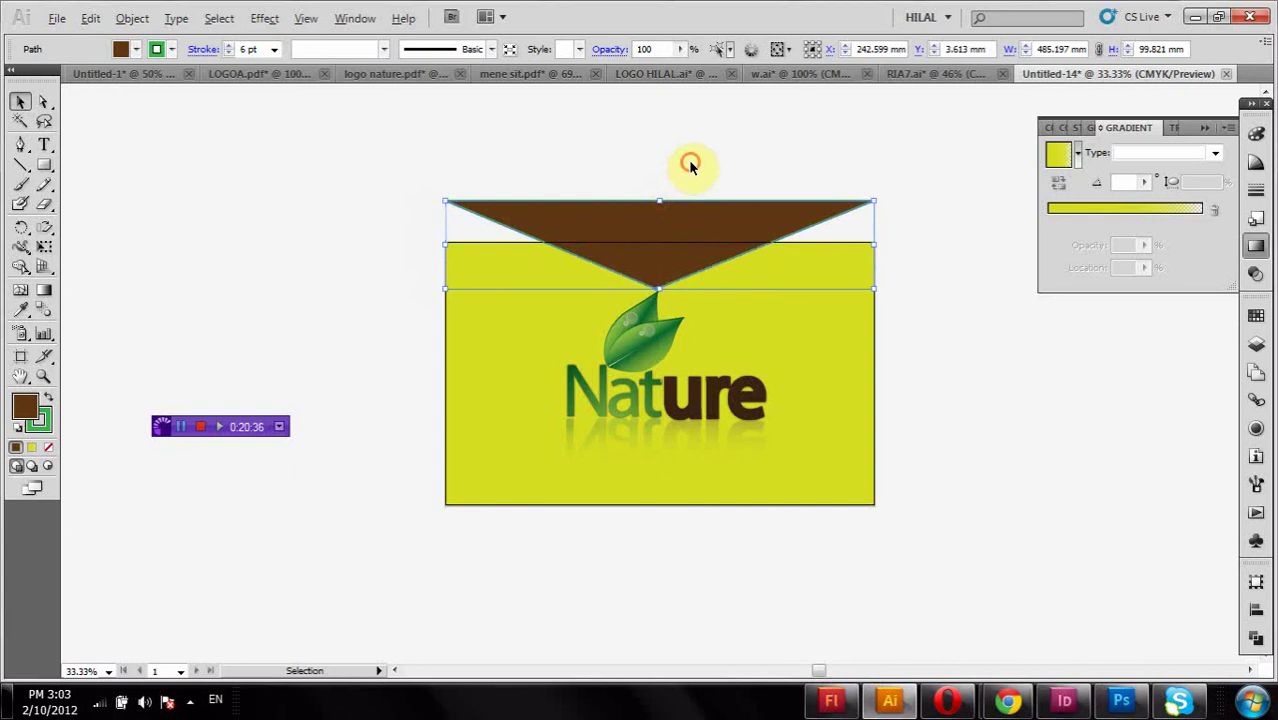
left_click(690, 165)
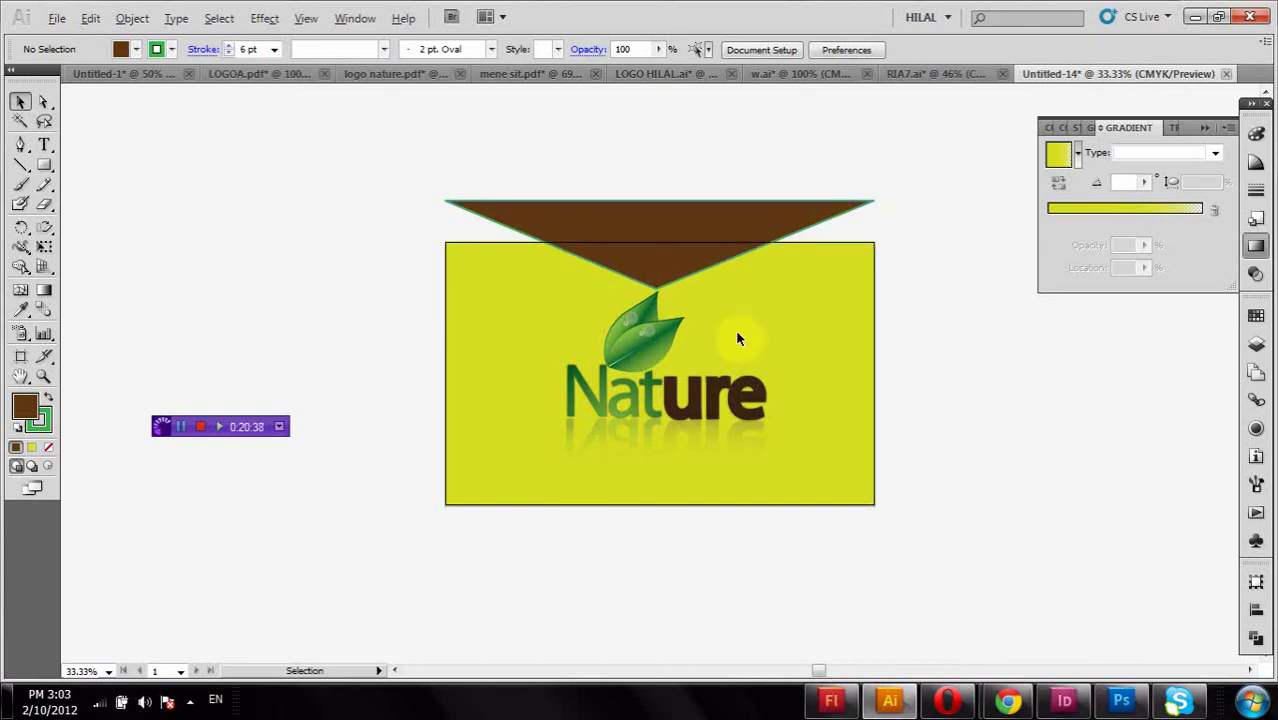
- Move the whole Nature logo with its leaves and reflection about 25 mm down
left_click(574, 452)
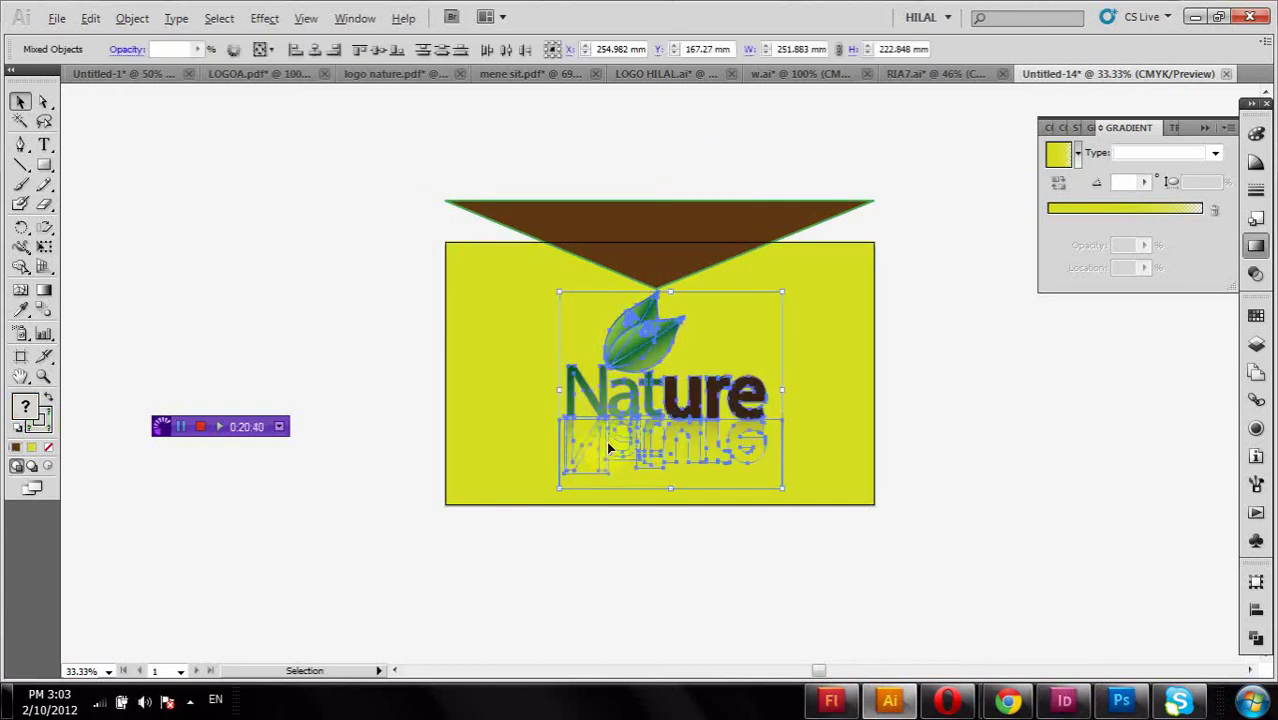
left_click_drag(632, 417, 636, 442)
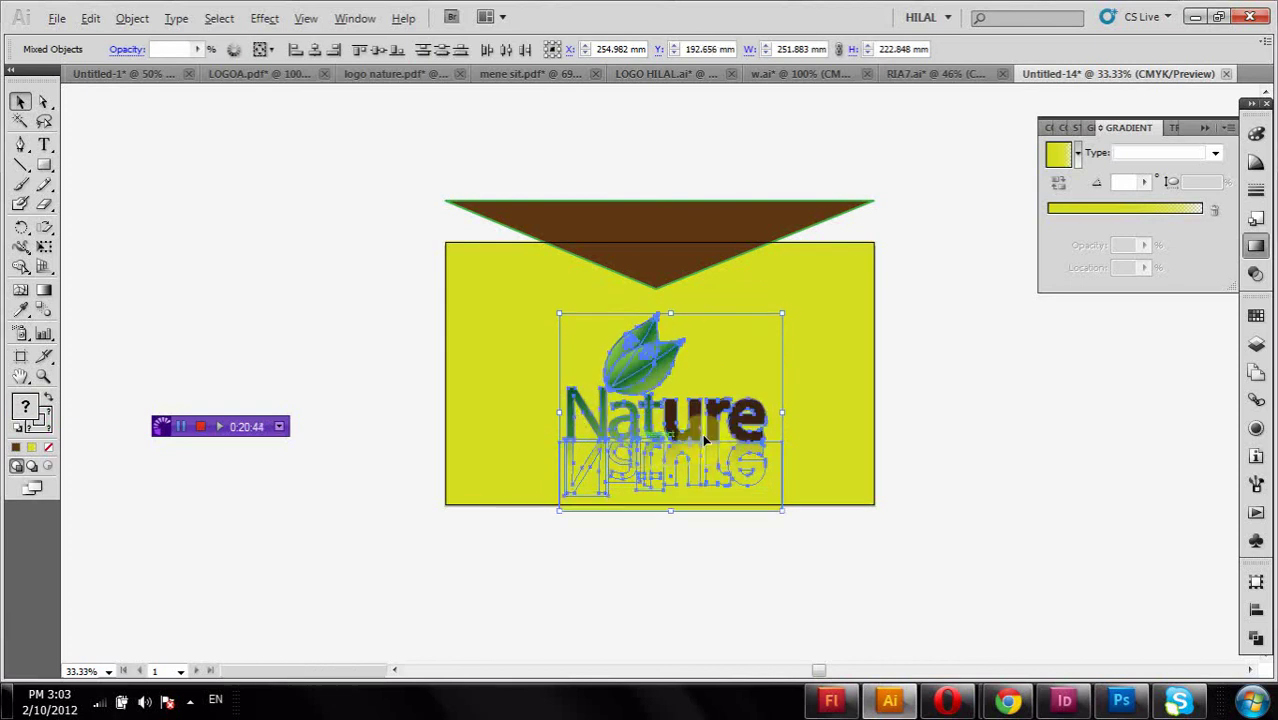
left_click(930, 355)
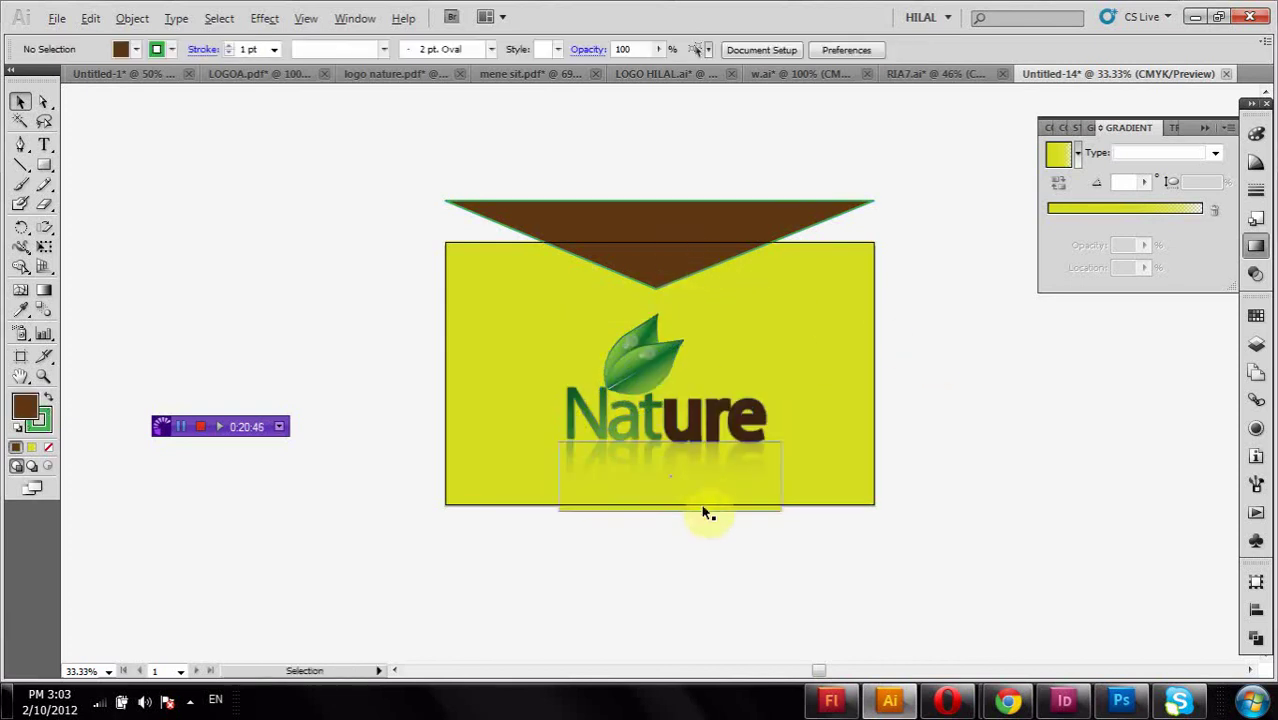
- Shorten the gradient rectangle over the reflection so its lower edge meets the artboard's bottom edge
left_click(675, 515)
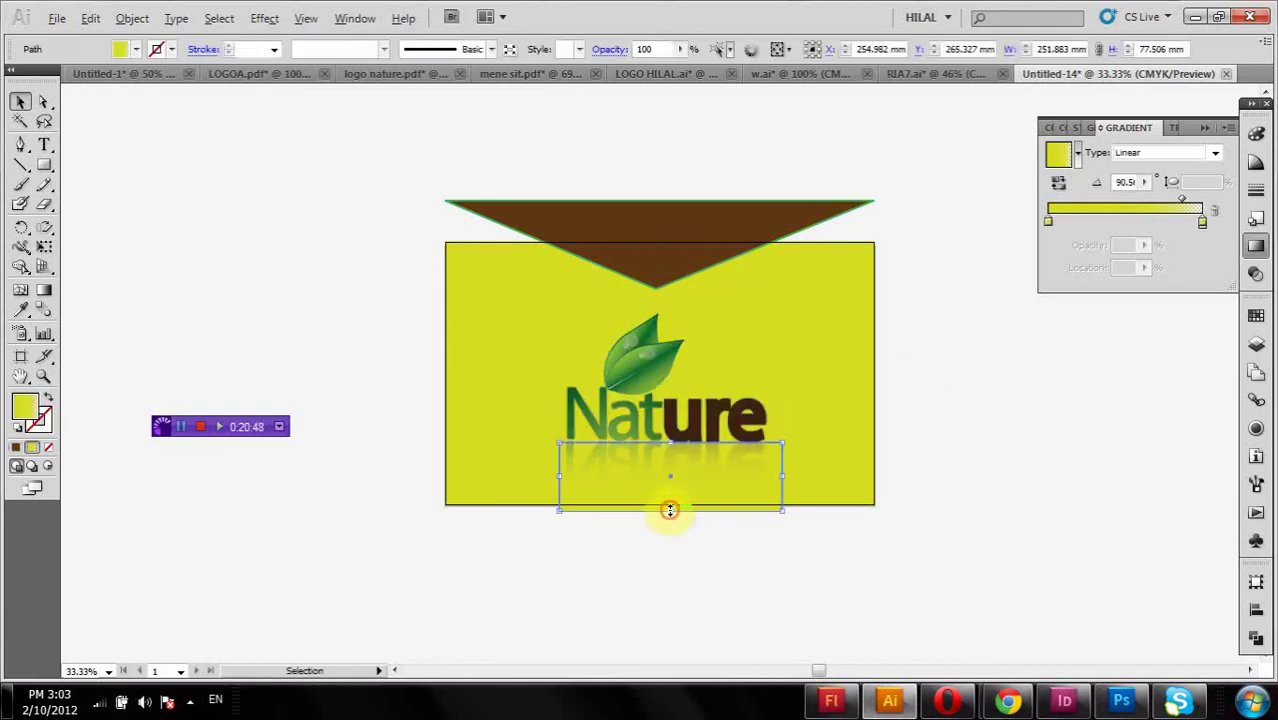
left_click_drag(667, 511, 670, 504)
left_click(662, 551)
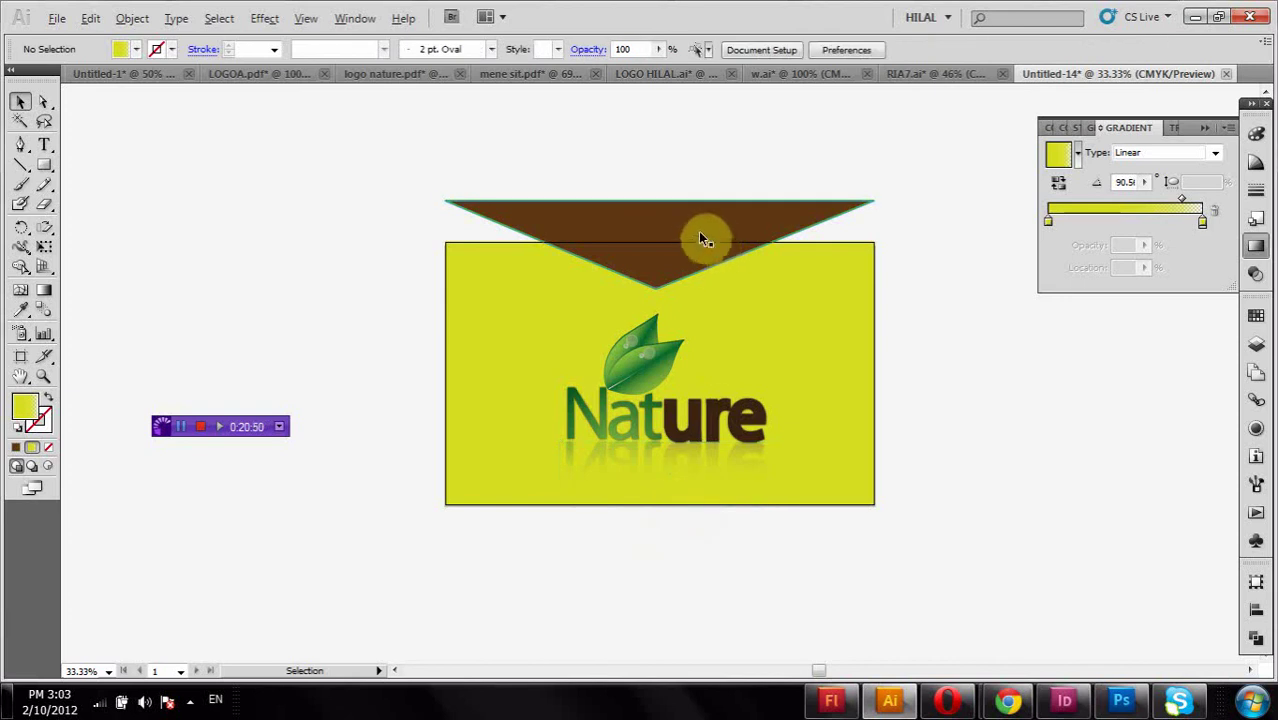
- Lower the brown triangle to the leaf tip, then fit its top edge and right corner to the artboard, making it about 77 mm high
left_click_drag(700, 240, 693, 258)
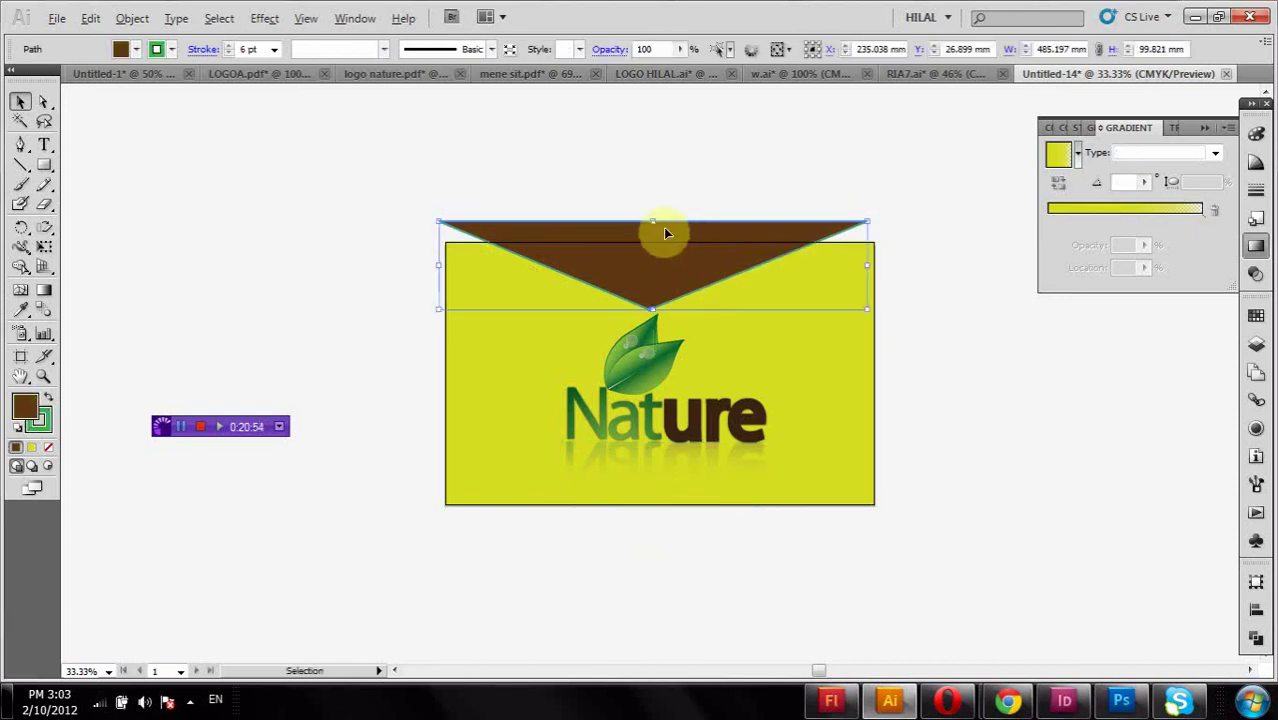
left_click_drag(652, 220, 652, 242)
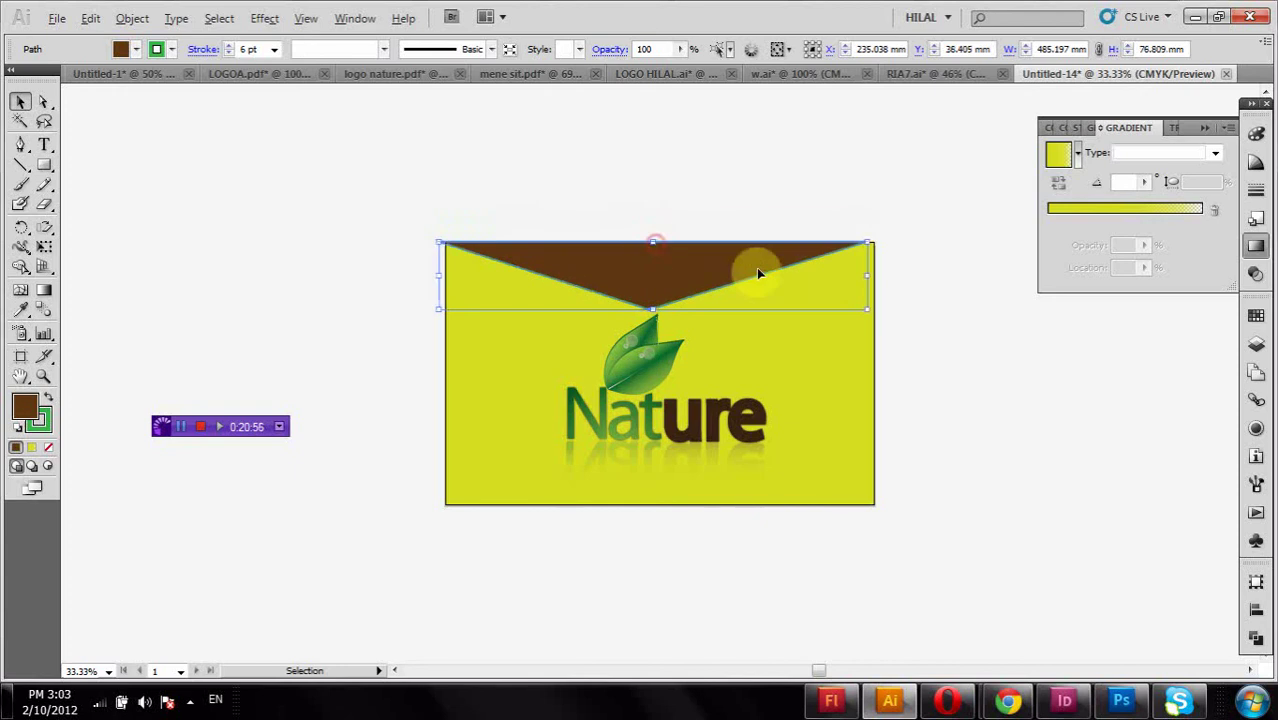
left_click_drag(867, 275, 870, 272)
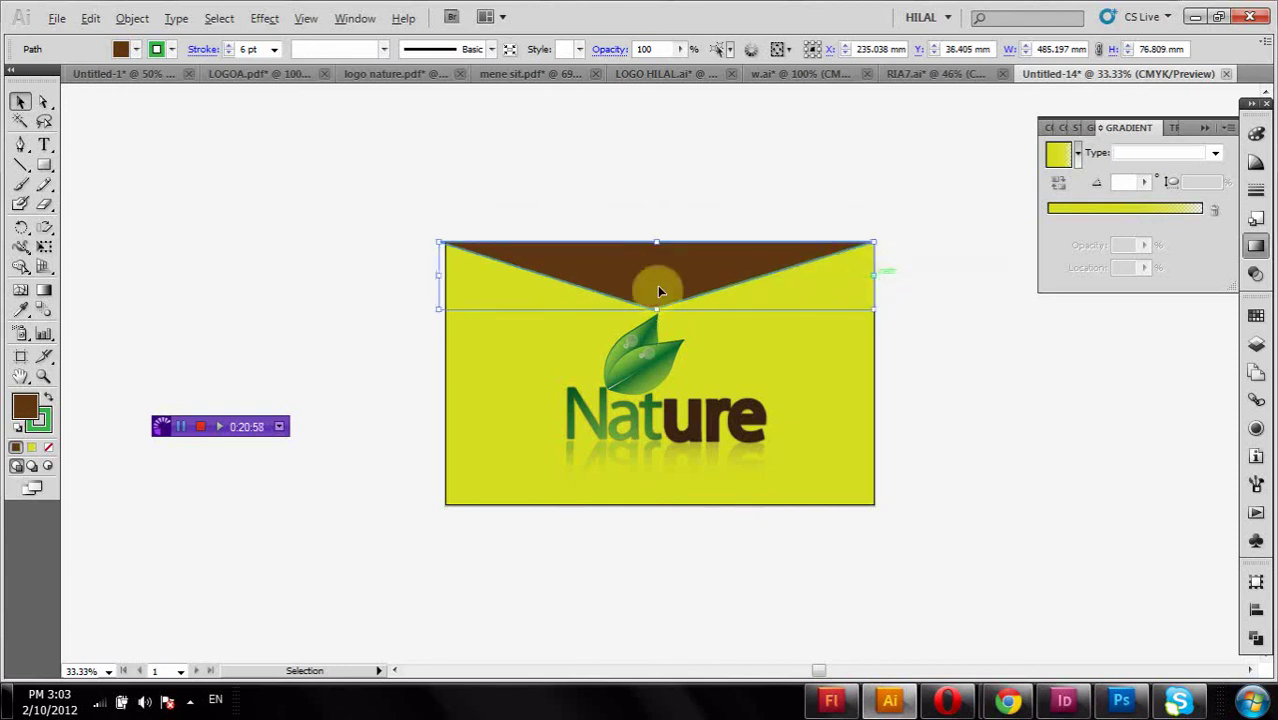
left_click(616, 182)
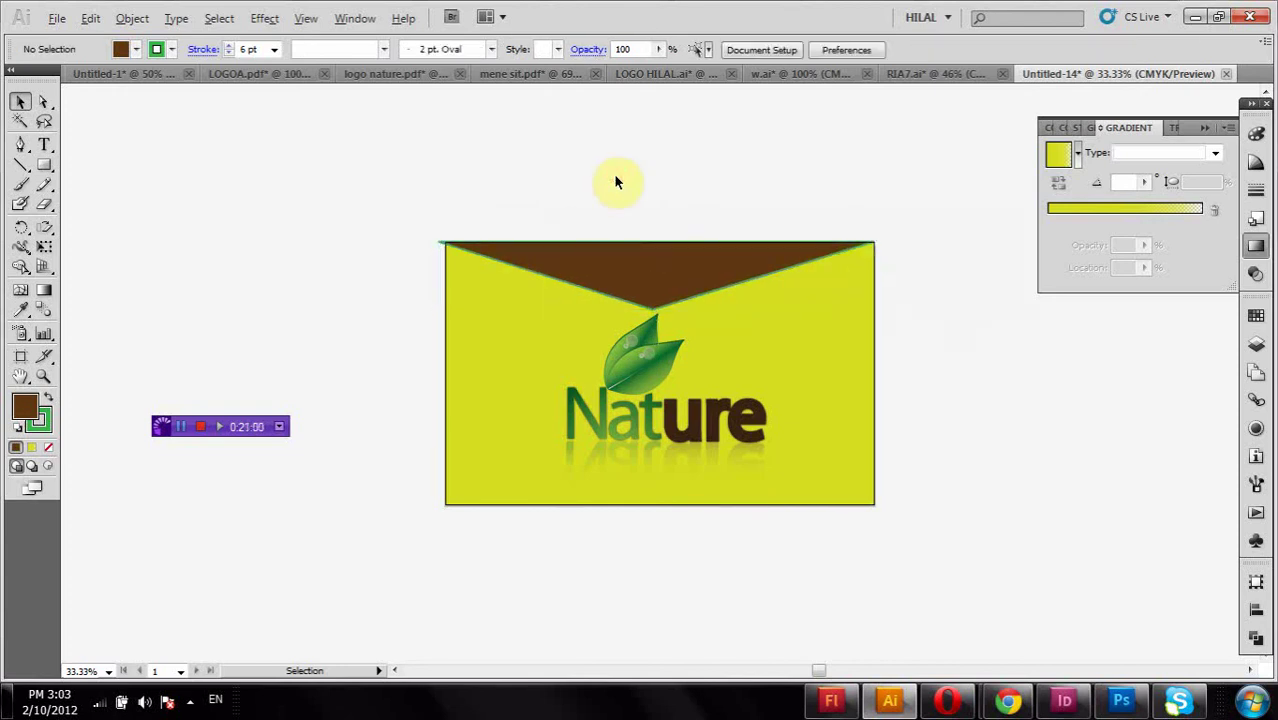
- Draw a rectangle about 231 × 162 mm beside the artboard, its right side along the artboard's left edge, covering the triangle's overhang
left_click_drag(331, 188, 236, 280)
left_click(44, 166)
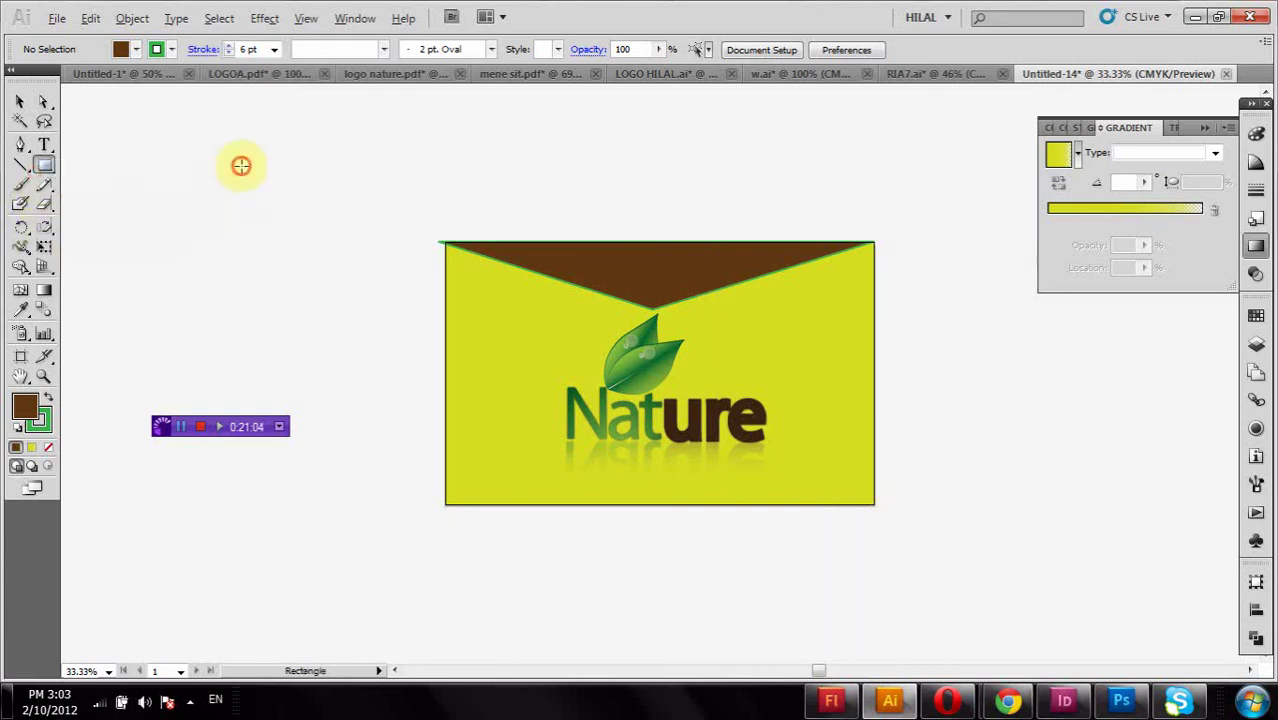
left_click_drag(241, 166, 446, 309)
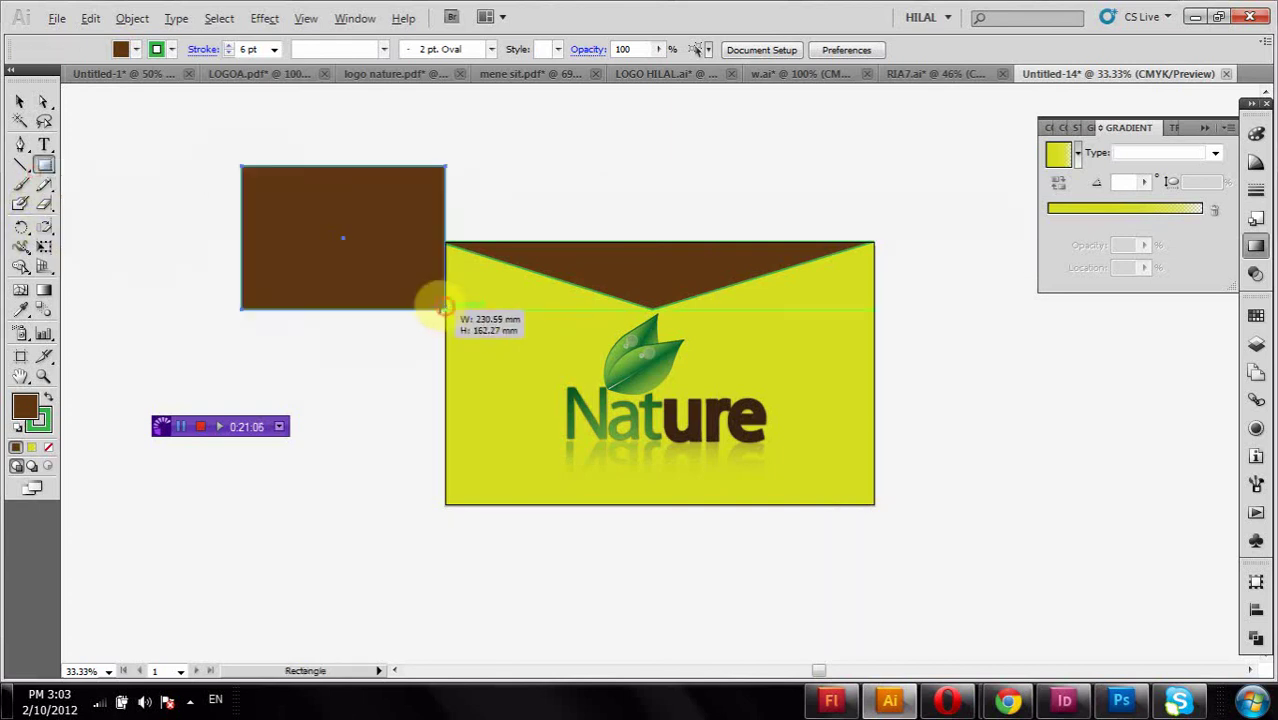
- Subtract the rectangle from the brown triangle with Pathfinder's Minus Front to trim the overhang, and collapse the Pathfinder panel
left_click(20, 101)
left_click(563, 262, "shift")
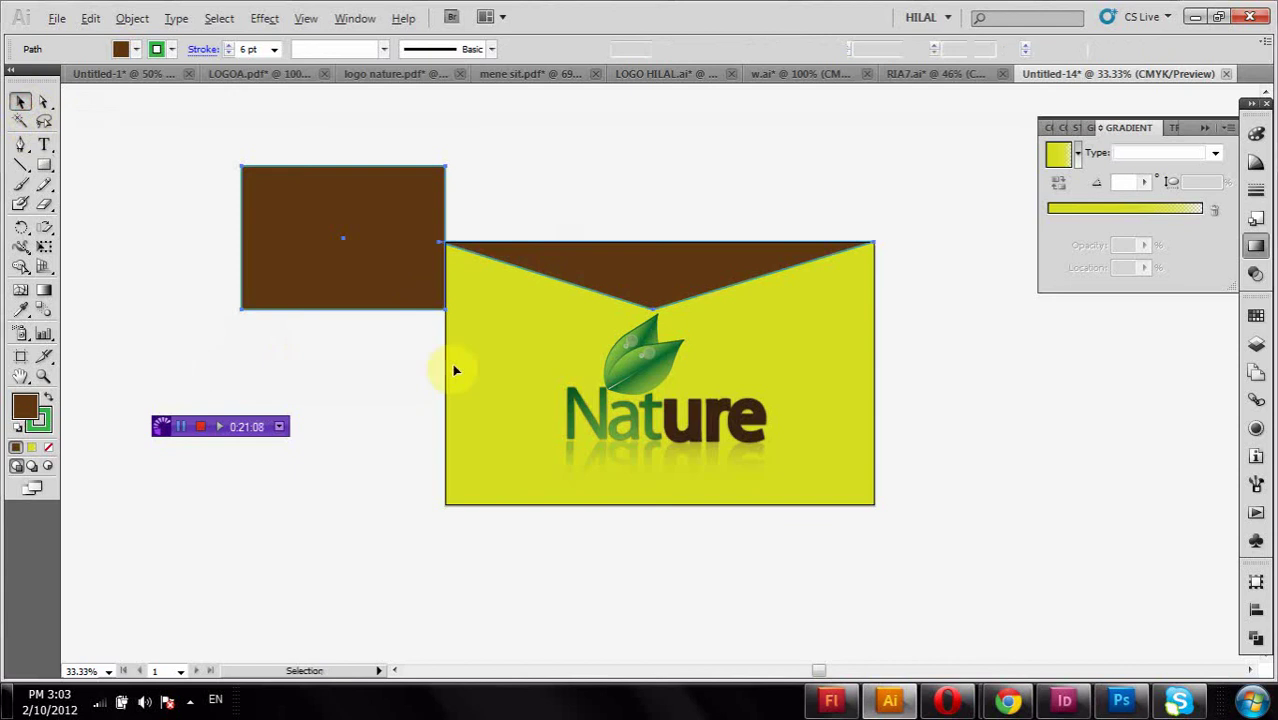
left_click(1244, 634)
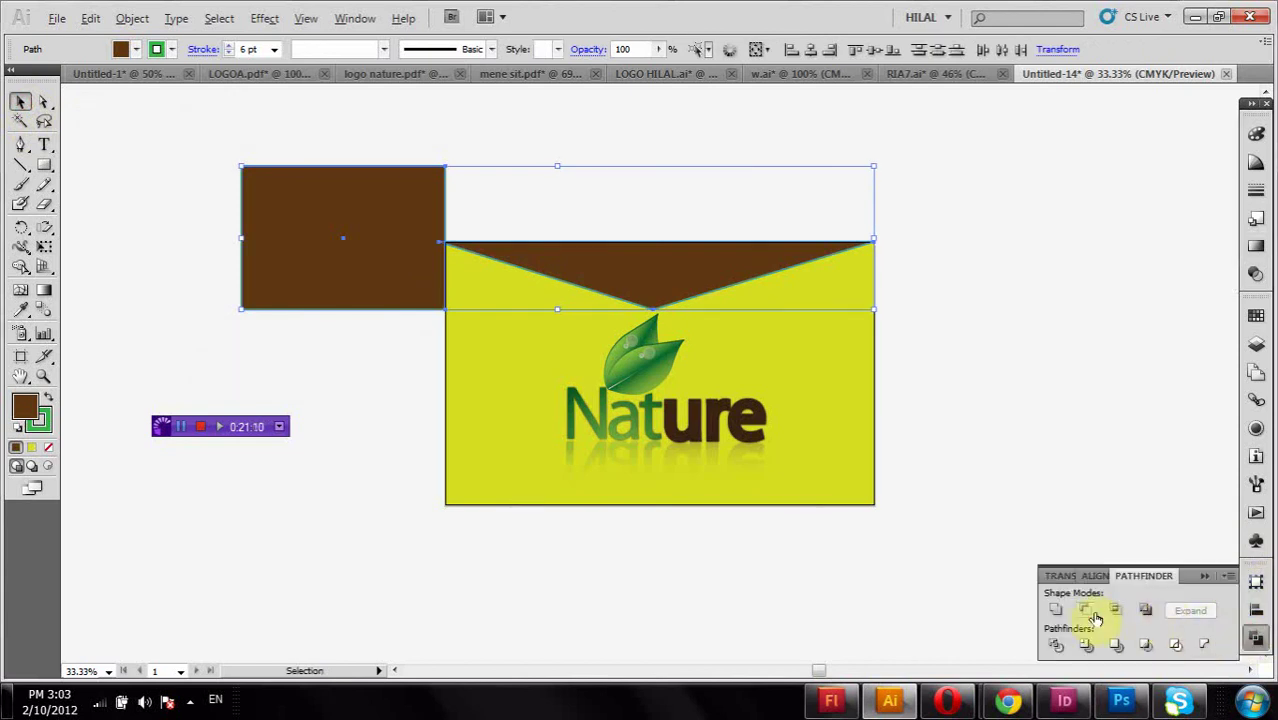
left_click(1086, 609)
left_click(1090, 372)
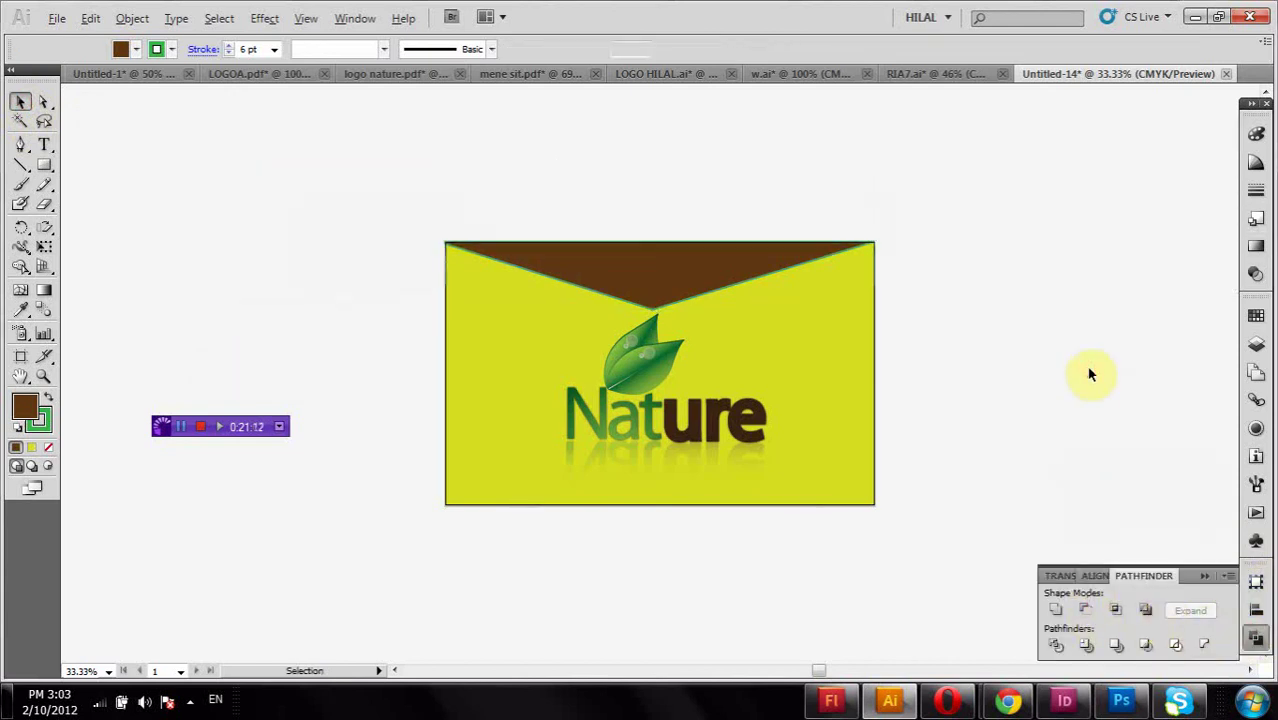
left_click(964, 428)
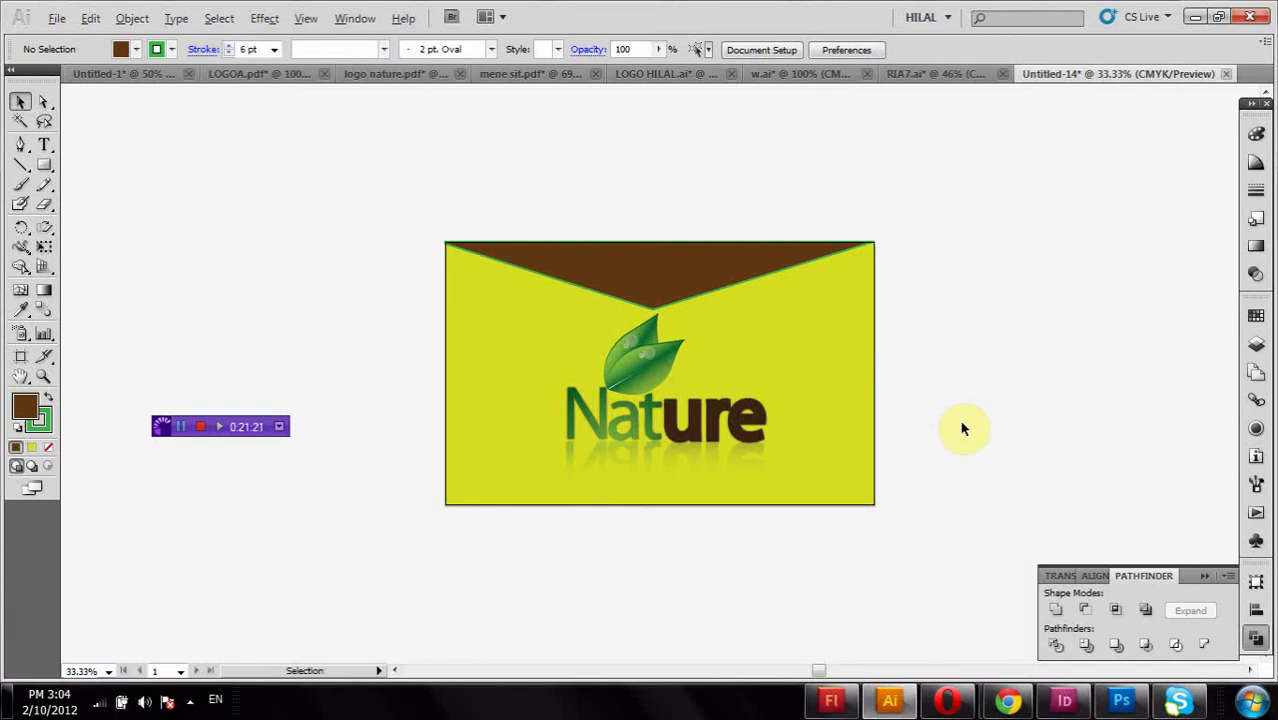
left_click(956, 425)
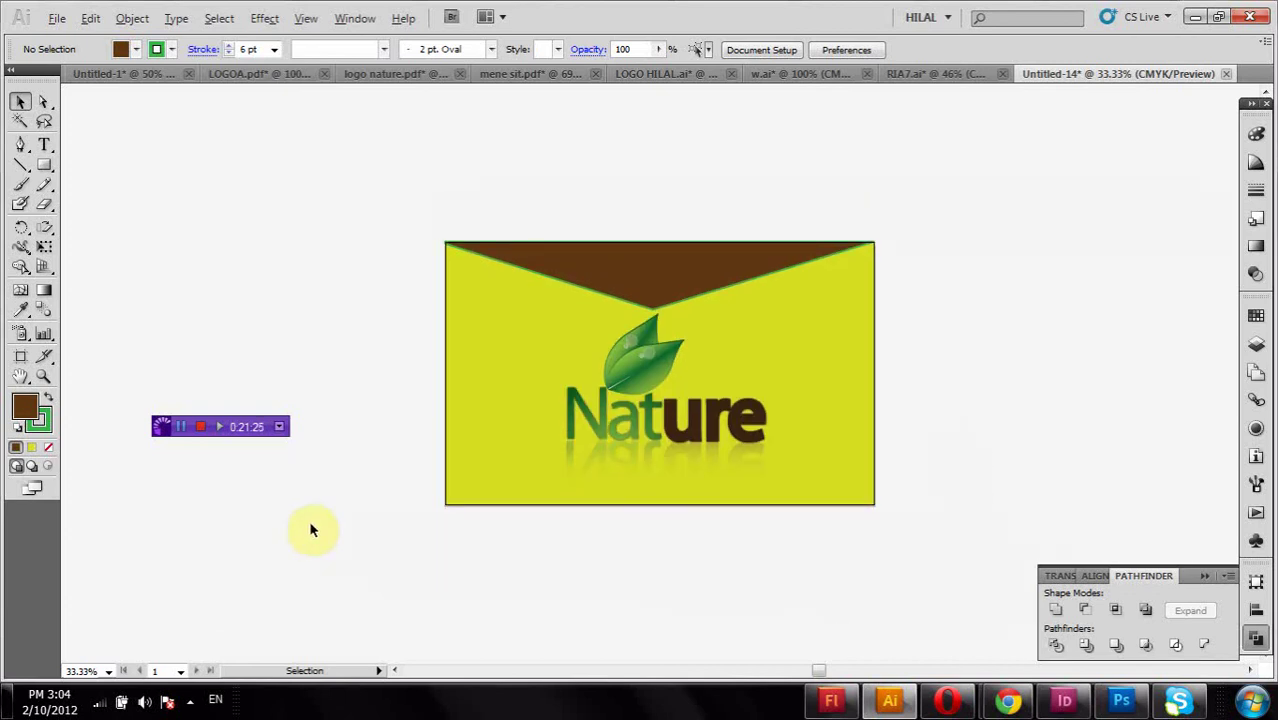
left_click(1207, 578)
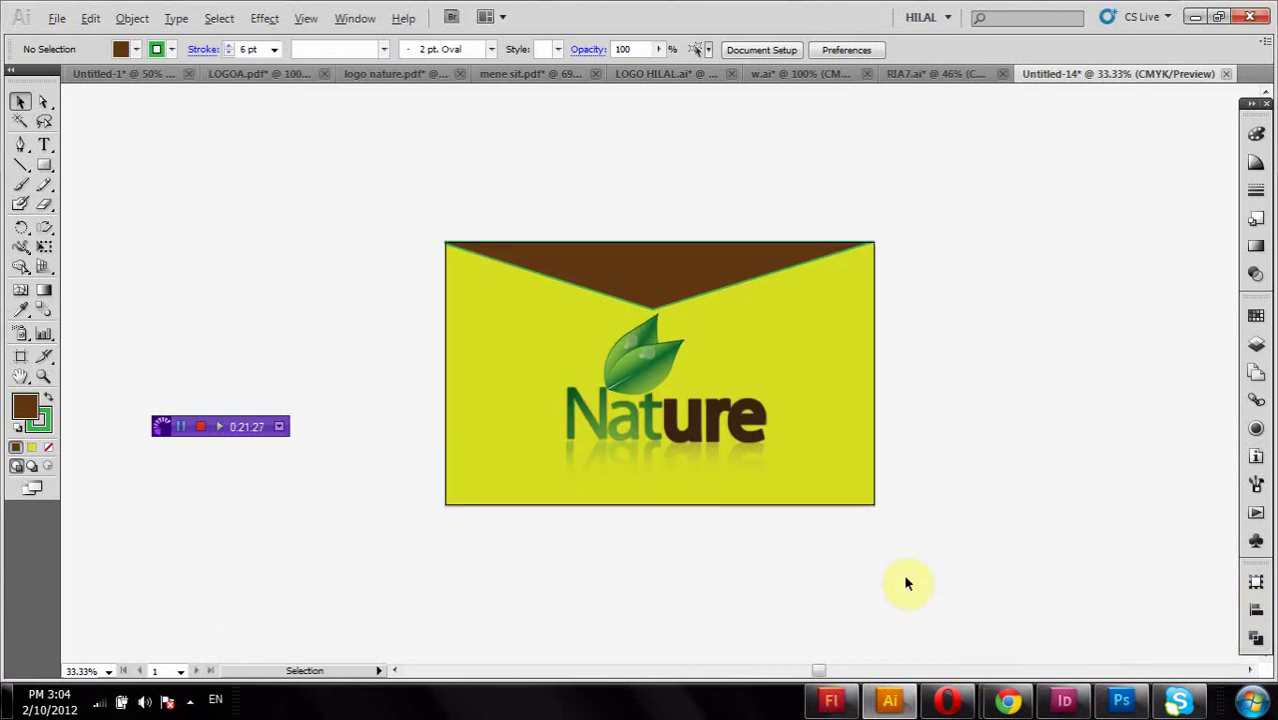
scroll(896, 575, "down", 1)
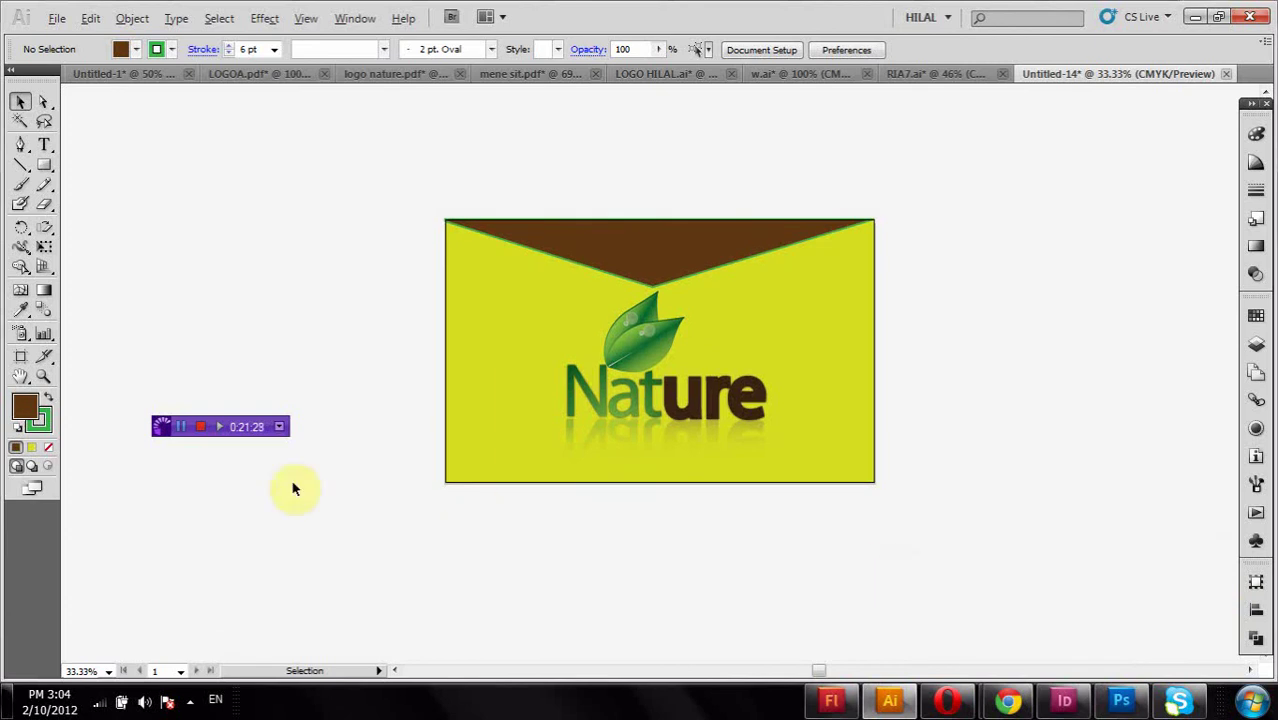